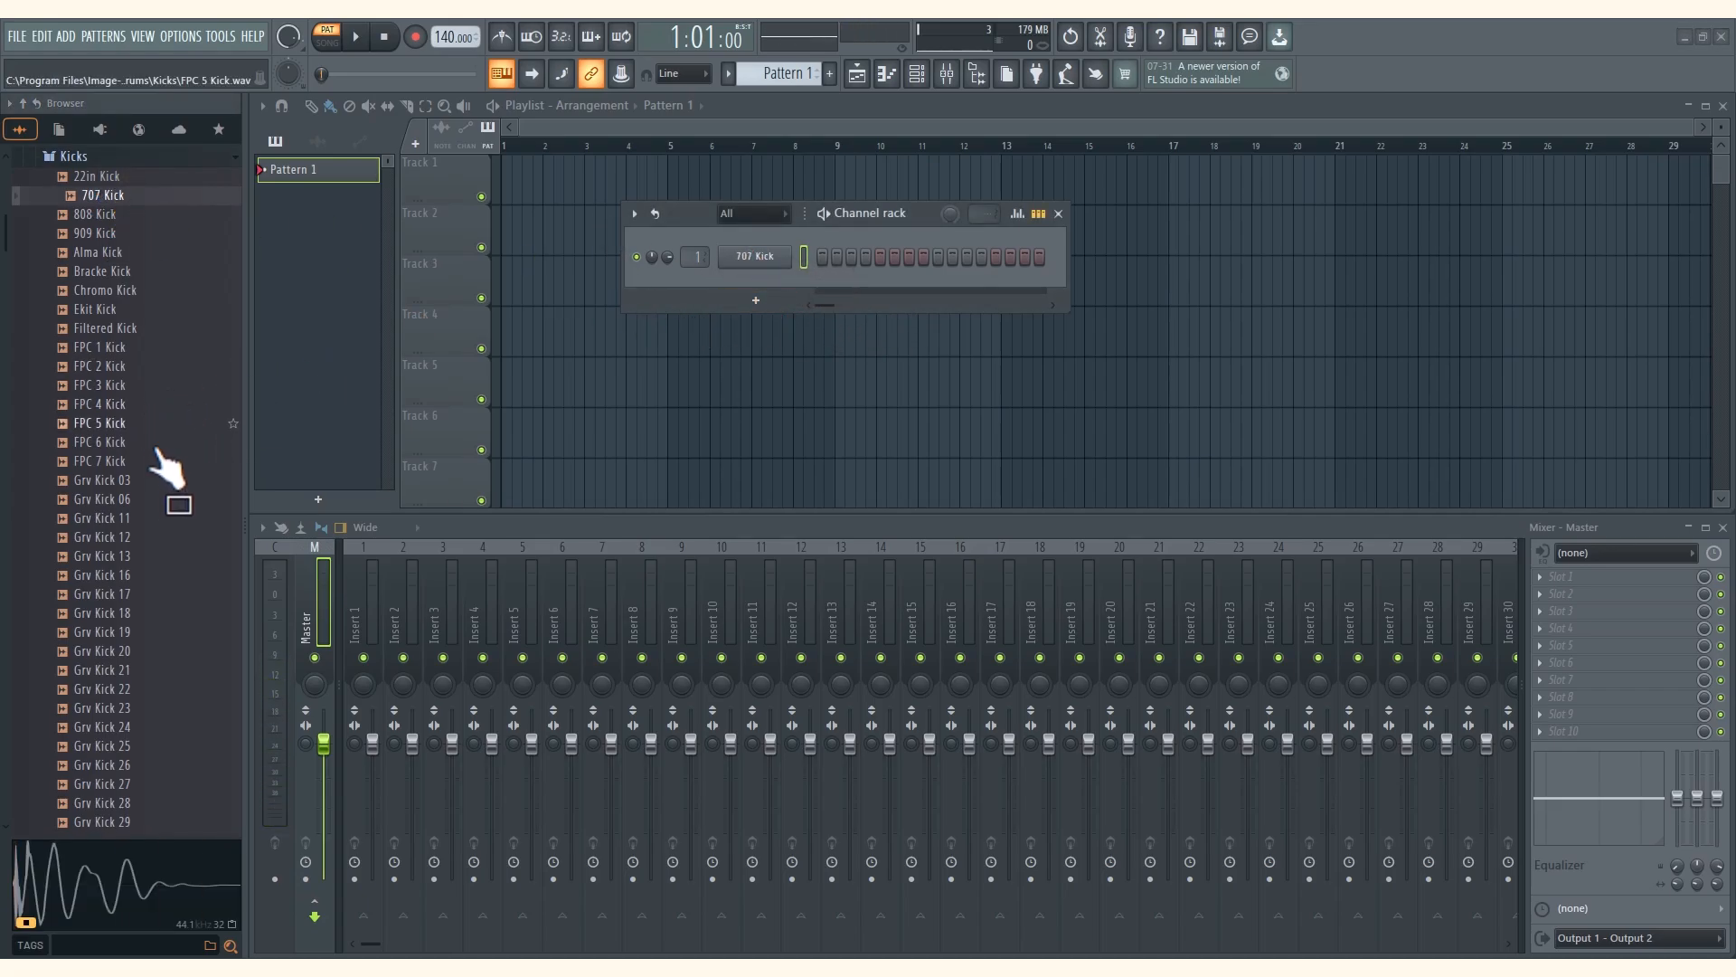
Collapse the Kicks folder, open the Snares folder of the Drums pack, and audition several snare samples
scroll(123, 210, "up", 5)
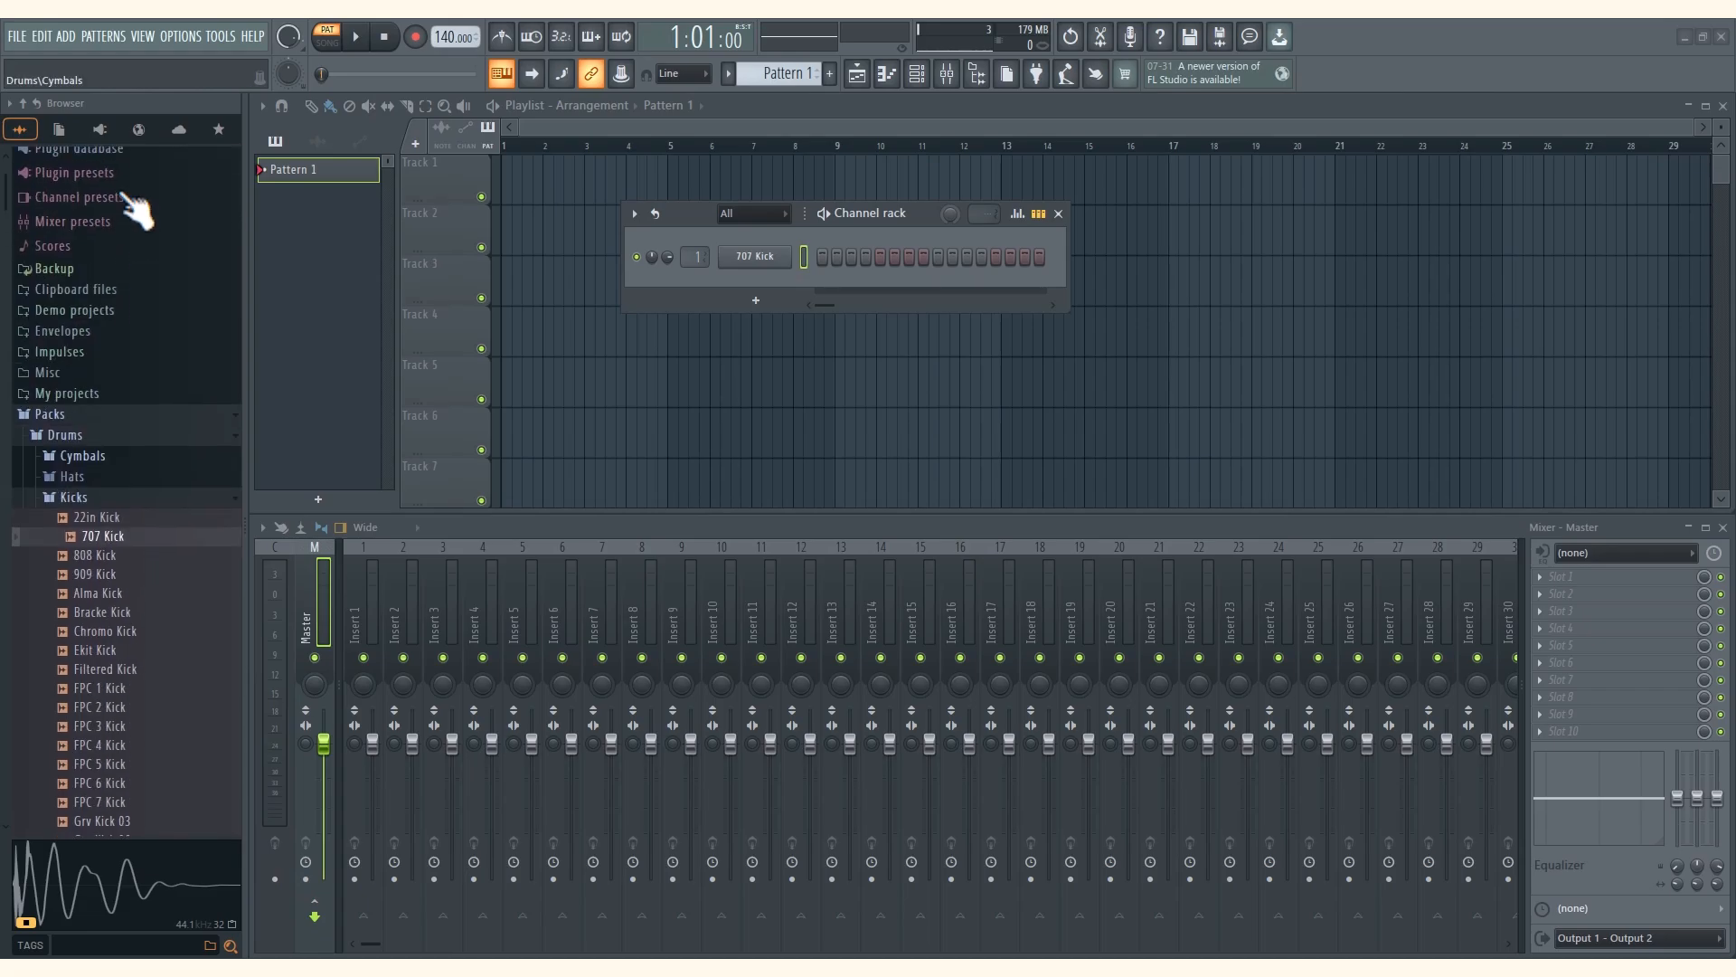
left_click(90, 503)
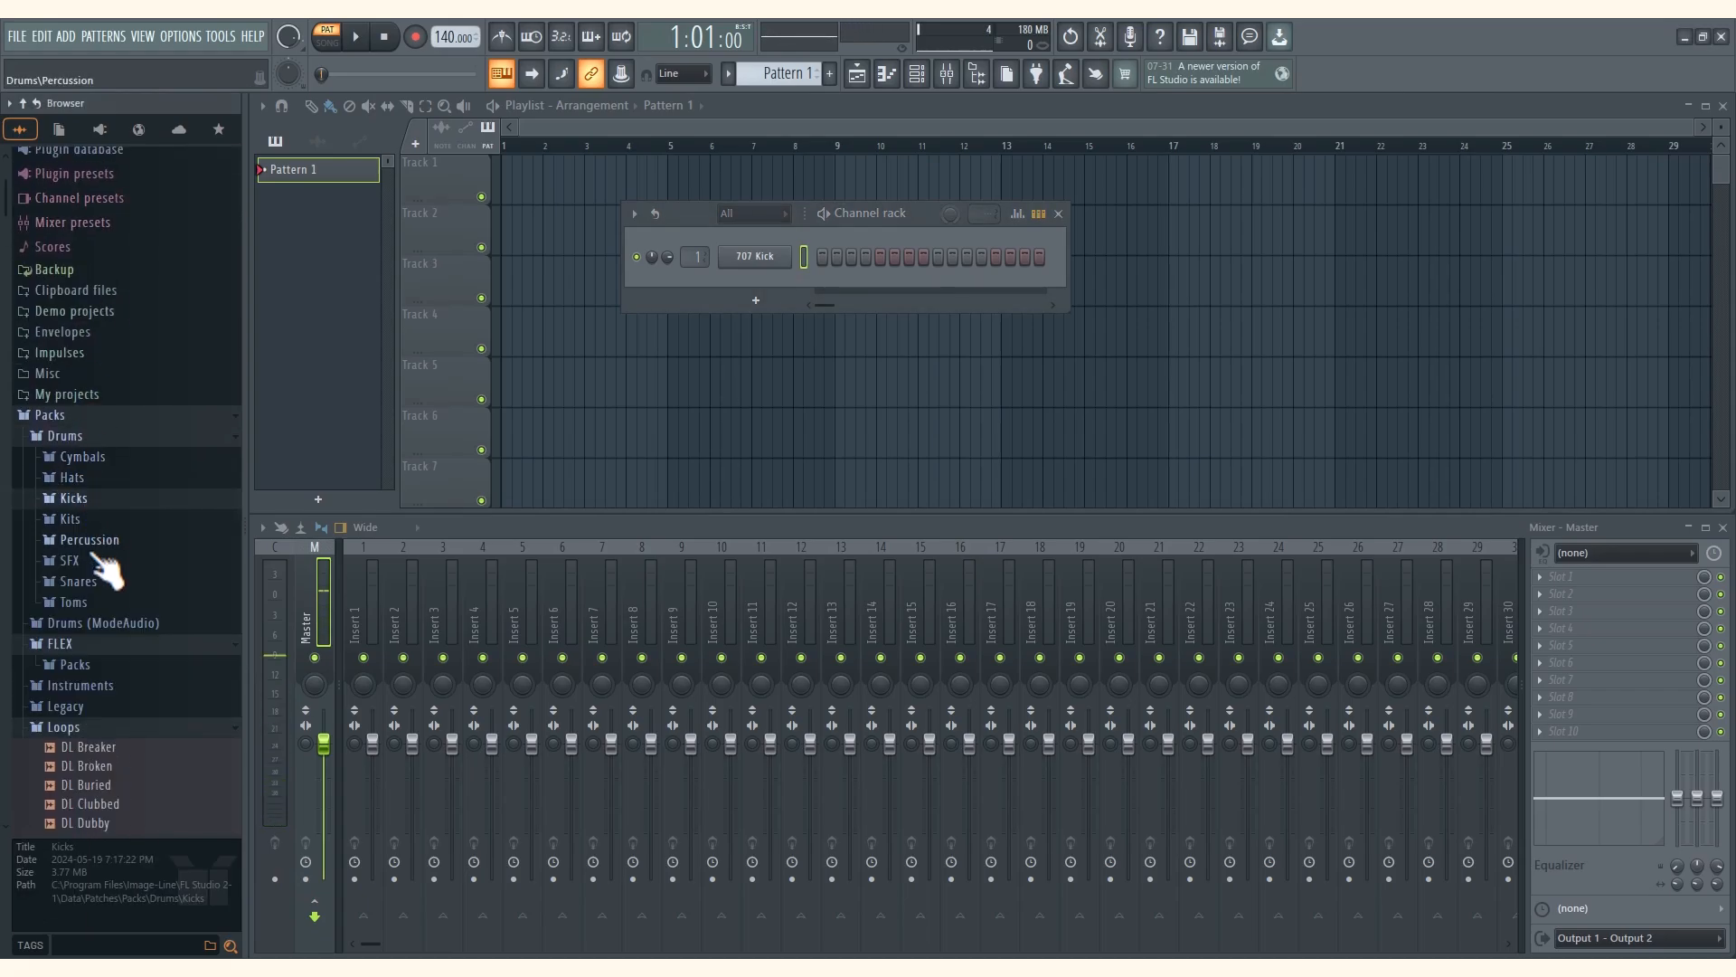
left_click(80, 582)
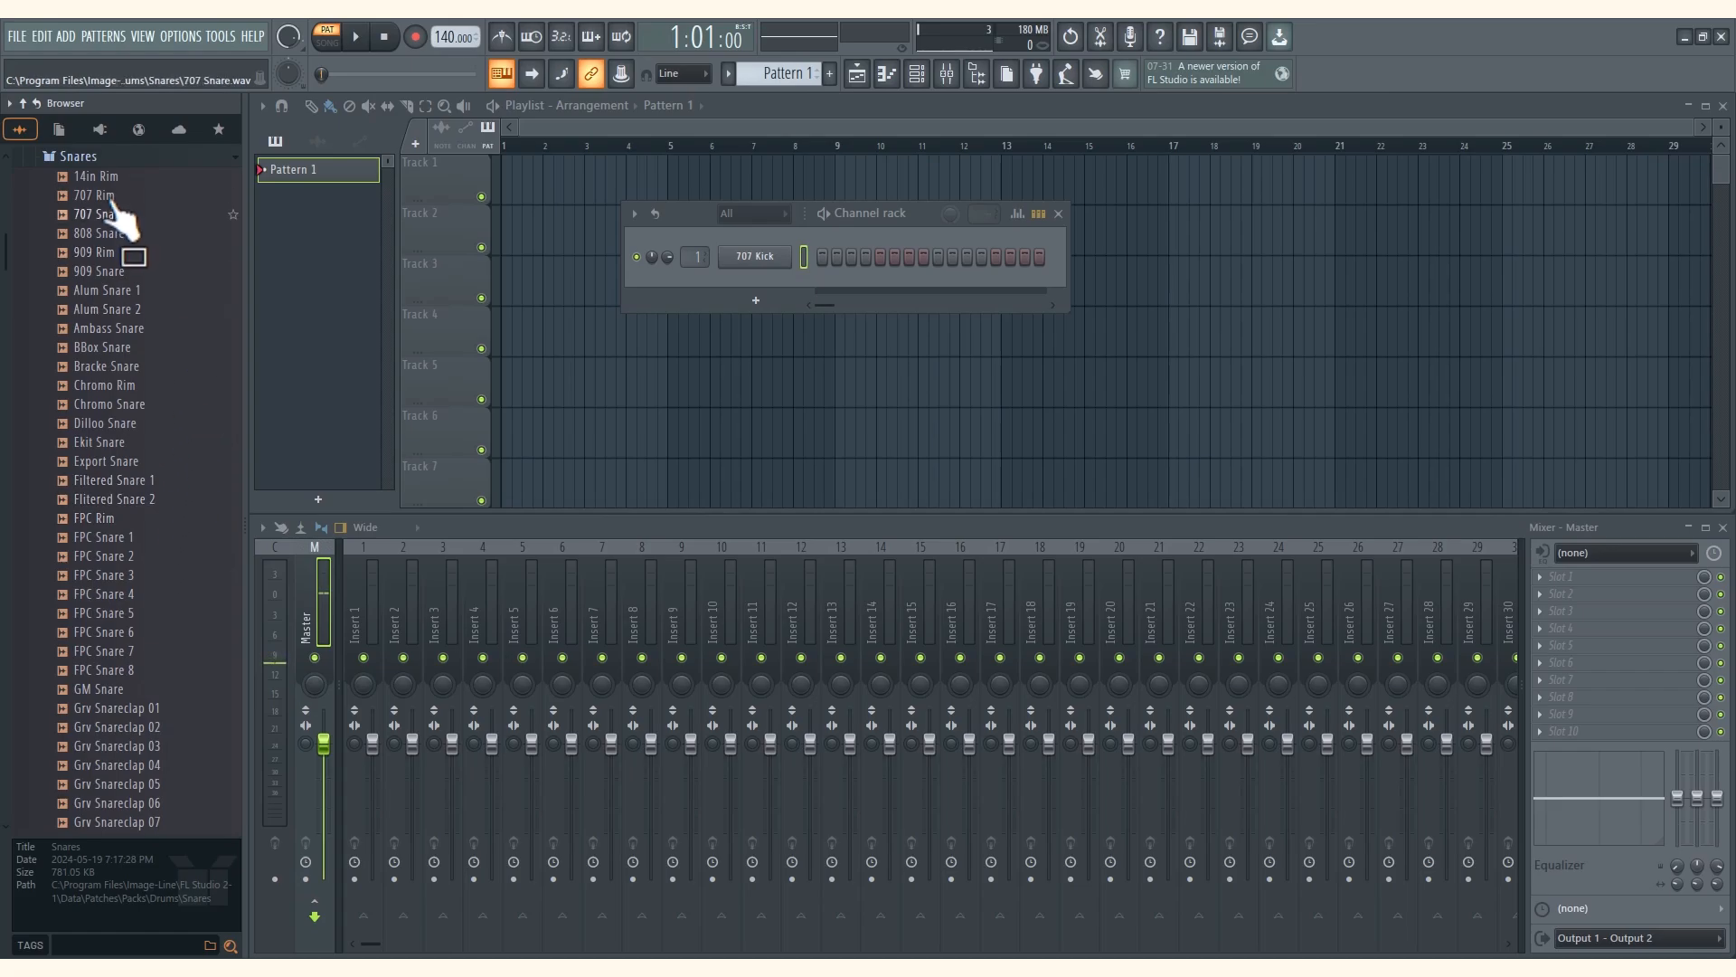
left_click(124, 255)
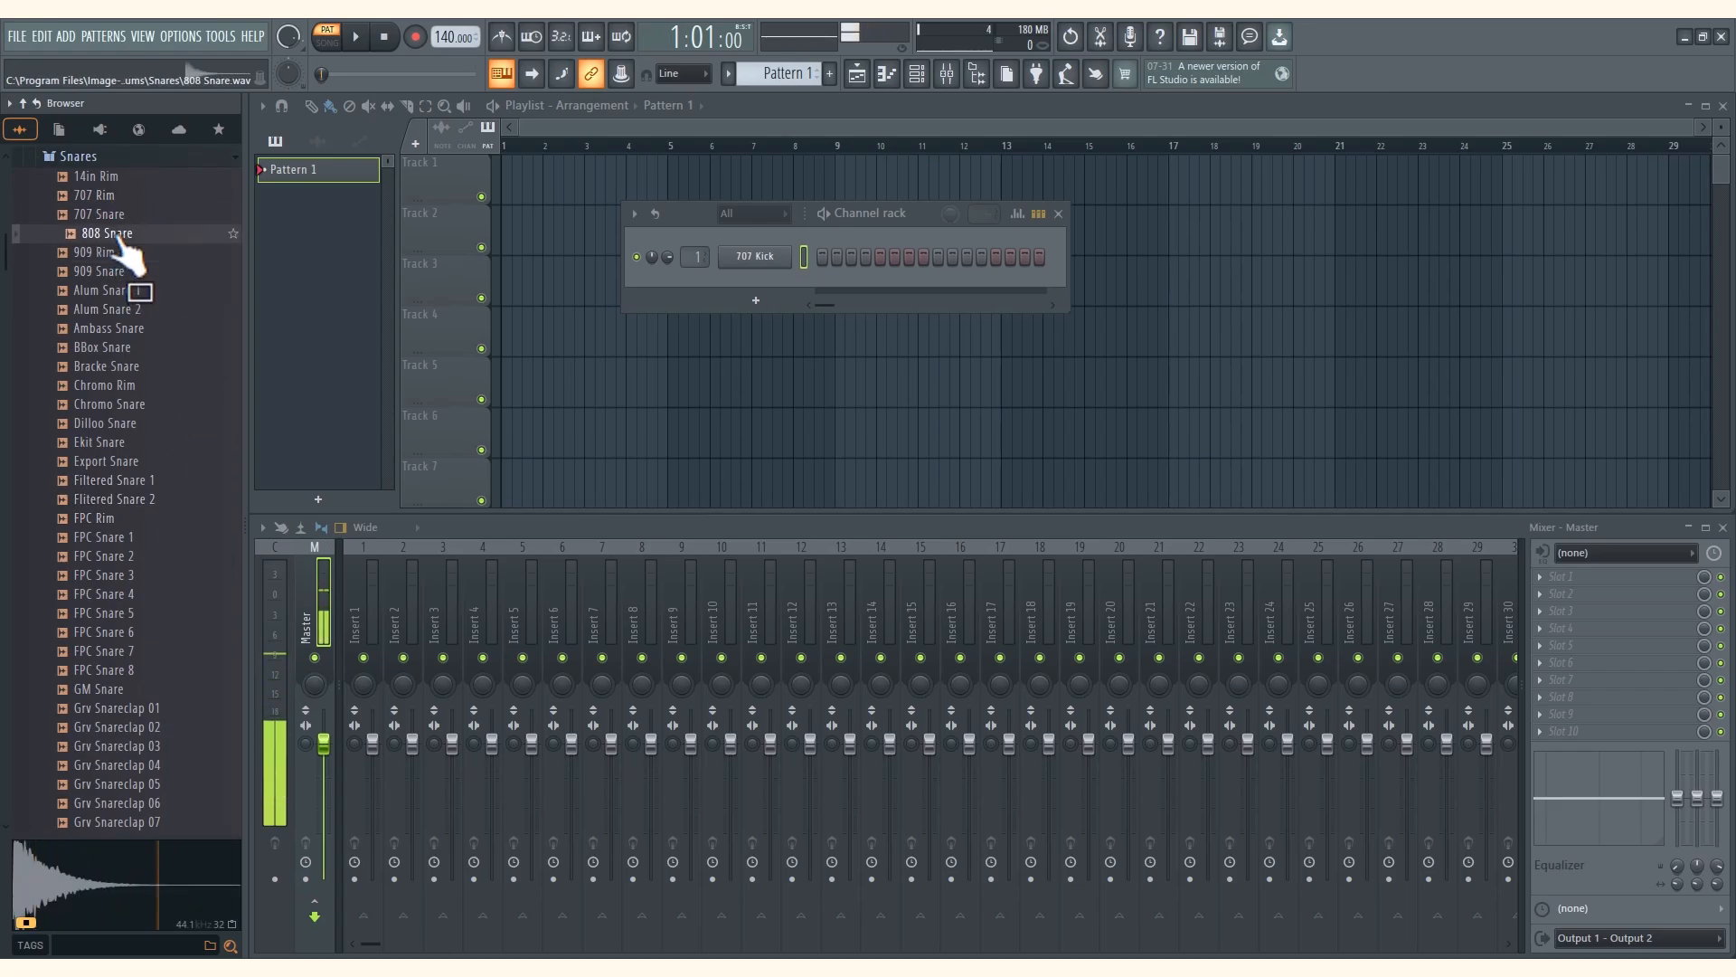
left_click(122, 273)
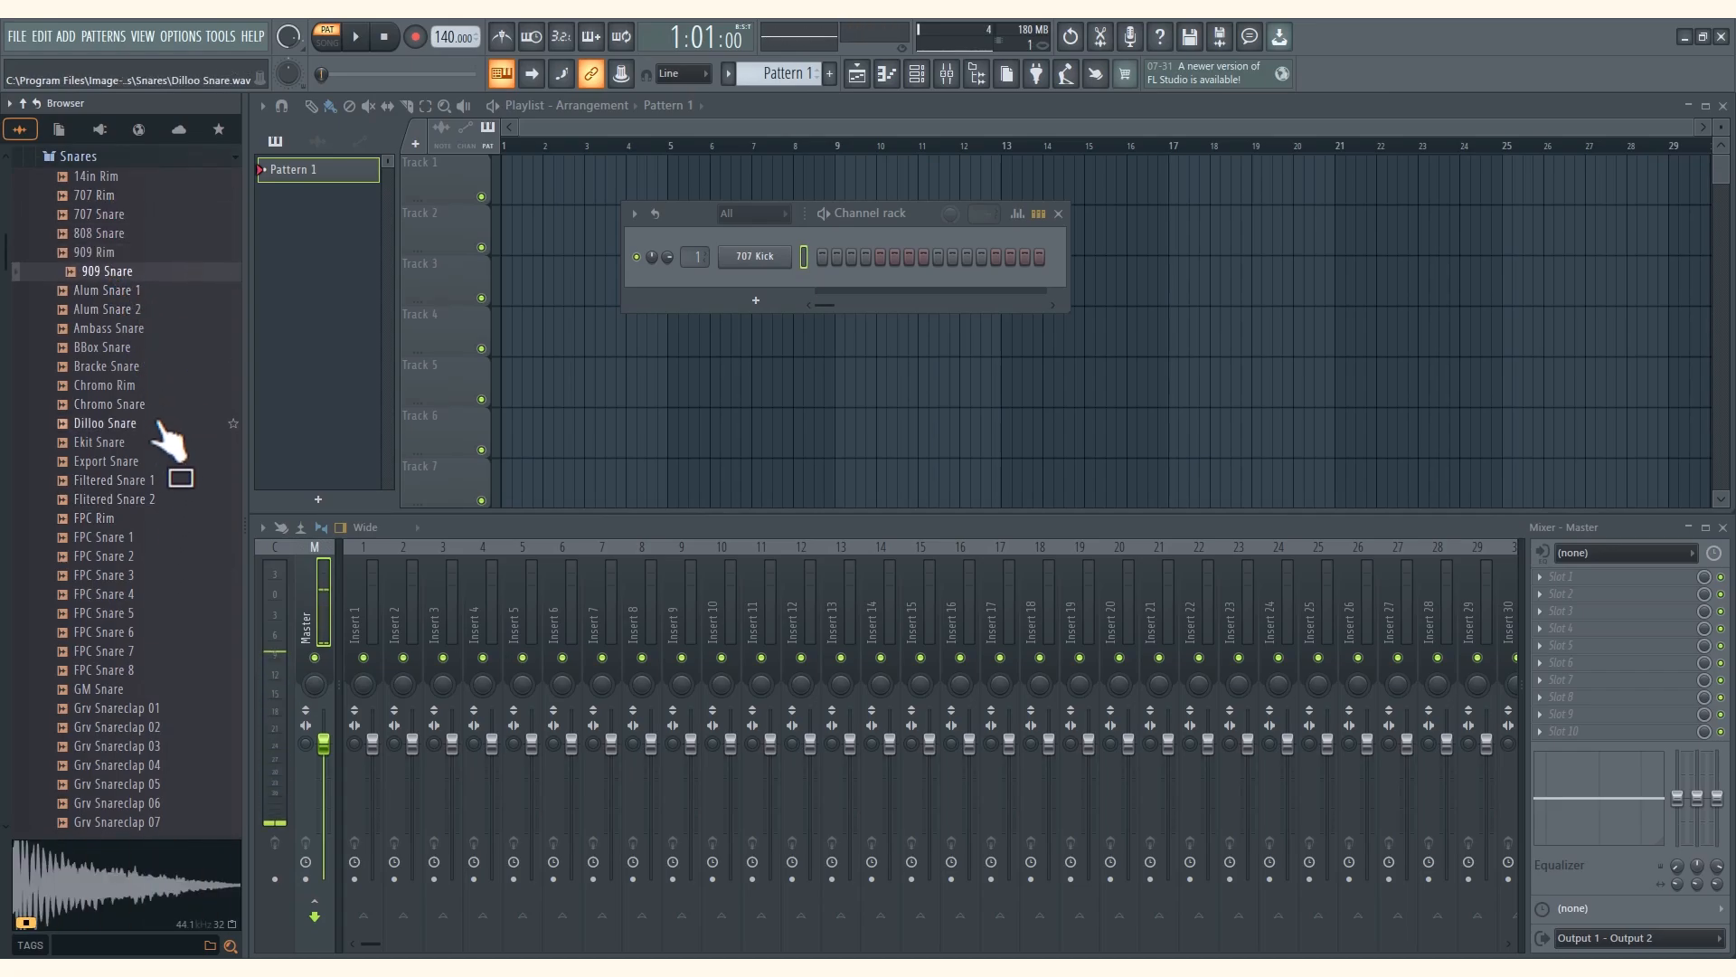
left_click(122, 367)
left_click(118, 541)
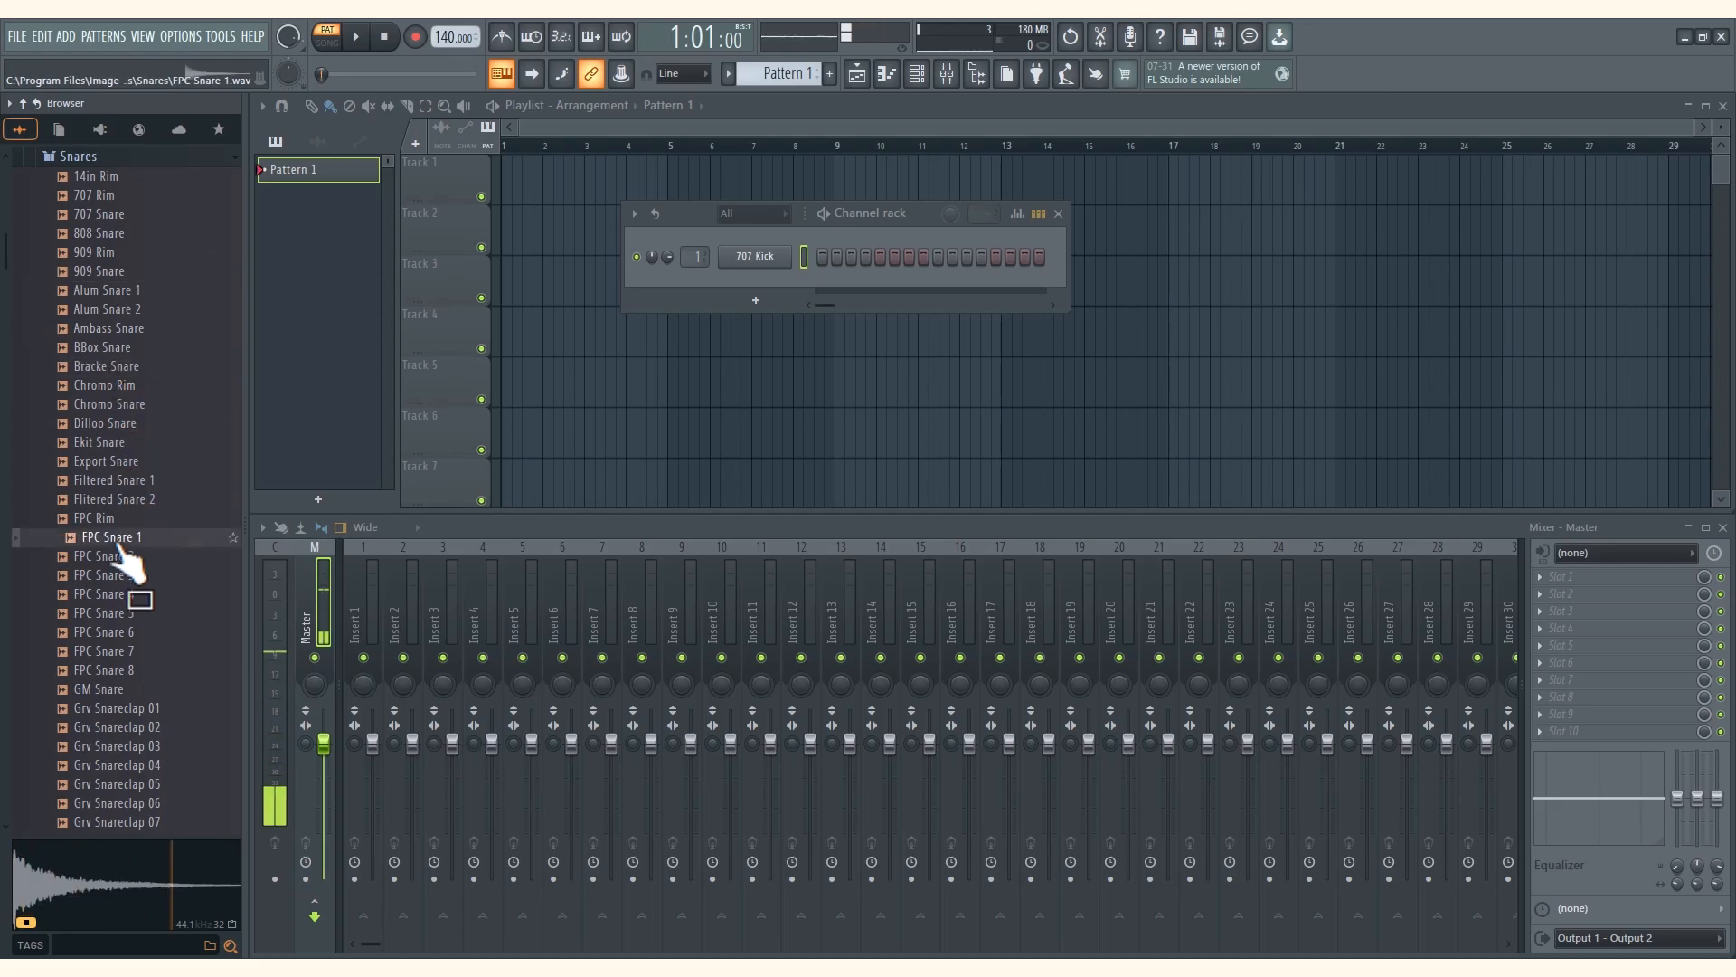
left_click(113, 480)
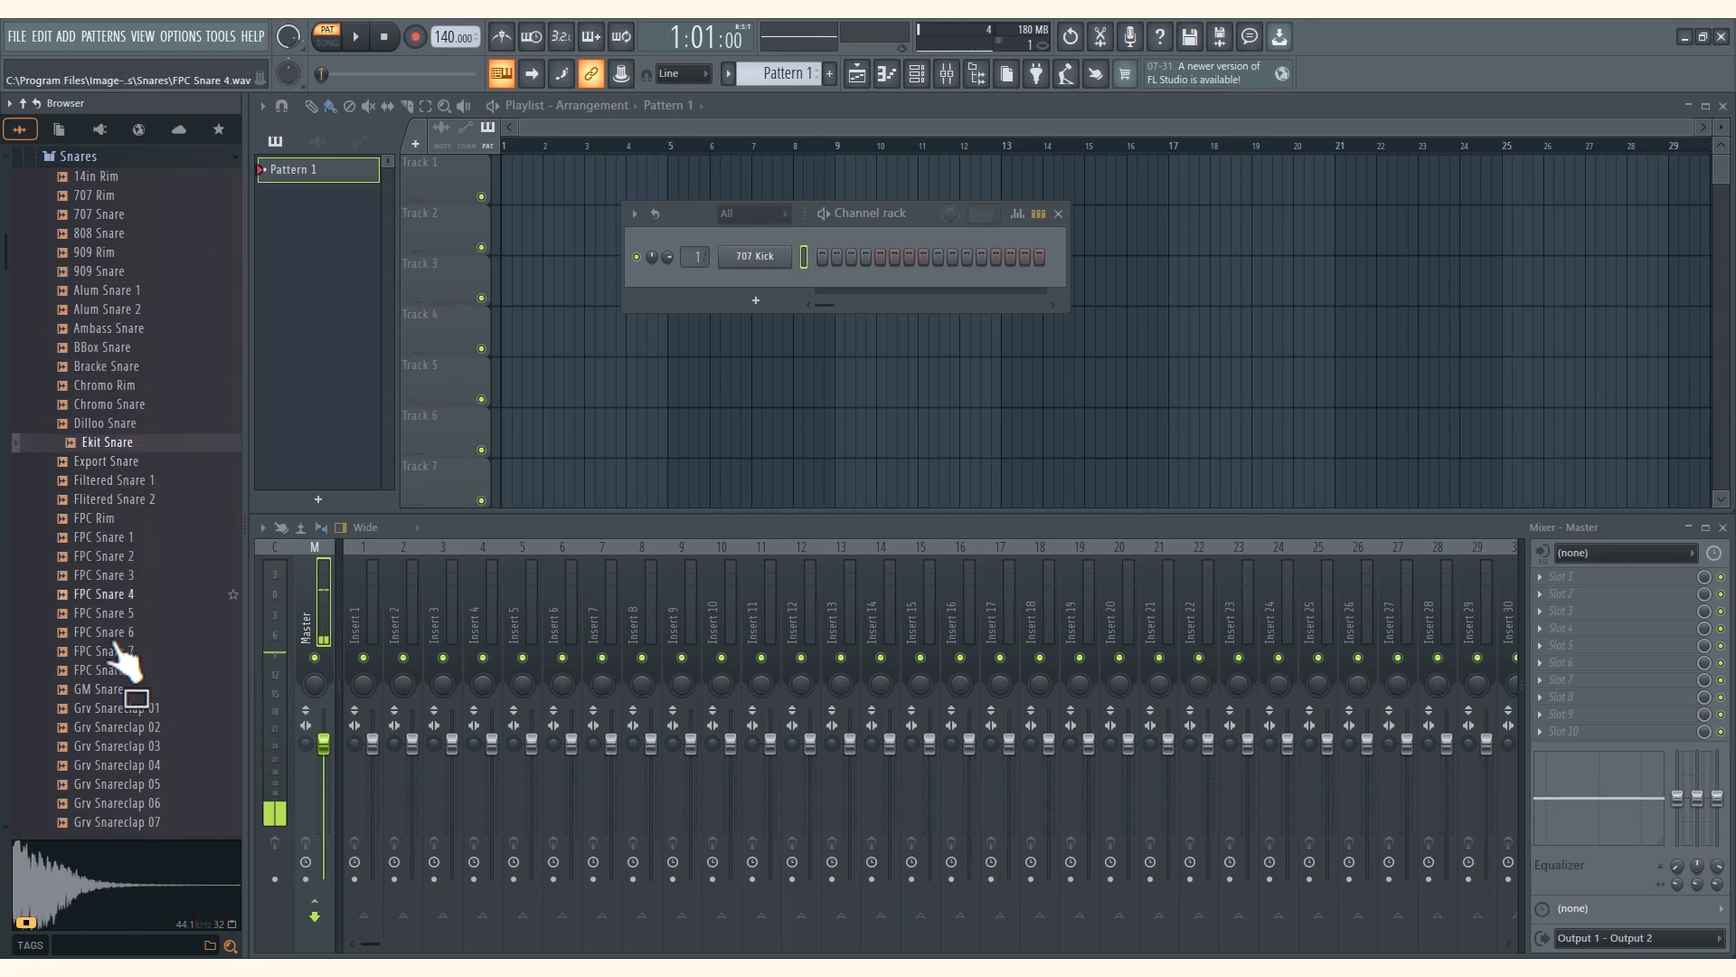
left_click(113, 727)
Audition further samples in the Snares folder and add Linn Snare as a new channel below 707 Kick
scroll(125, 728, "down", 6)
scroll(120, 723, "down", 5)
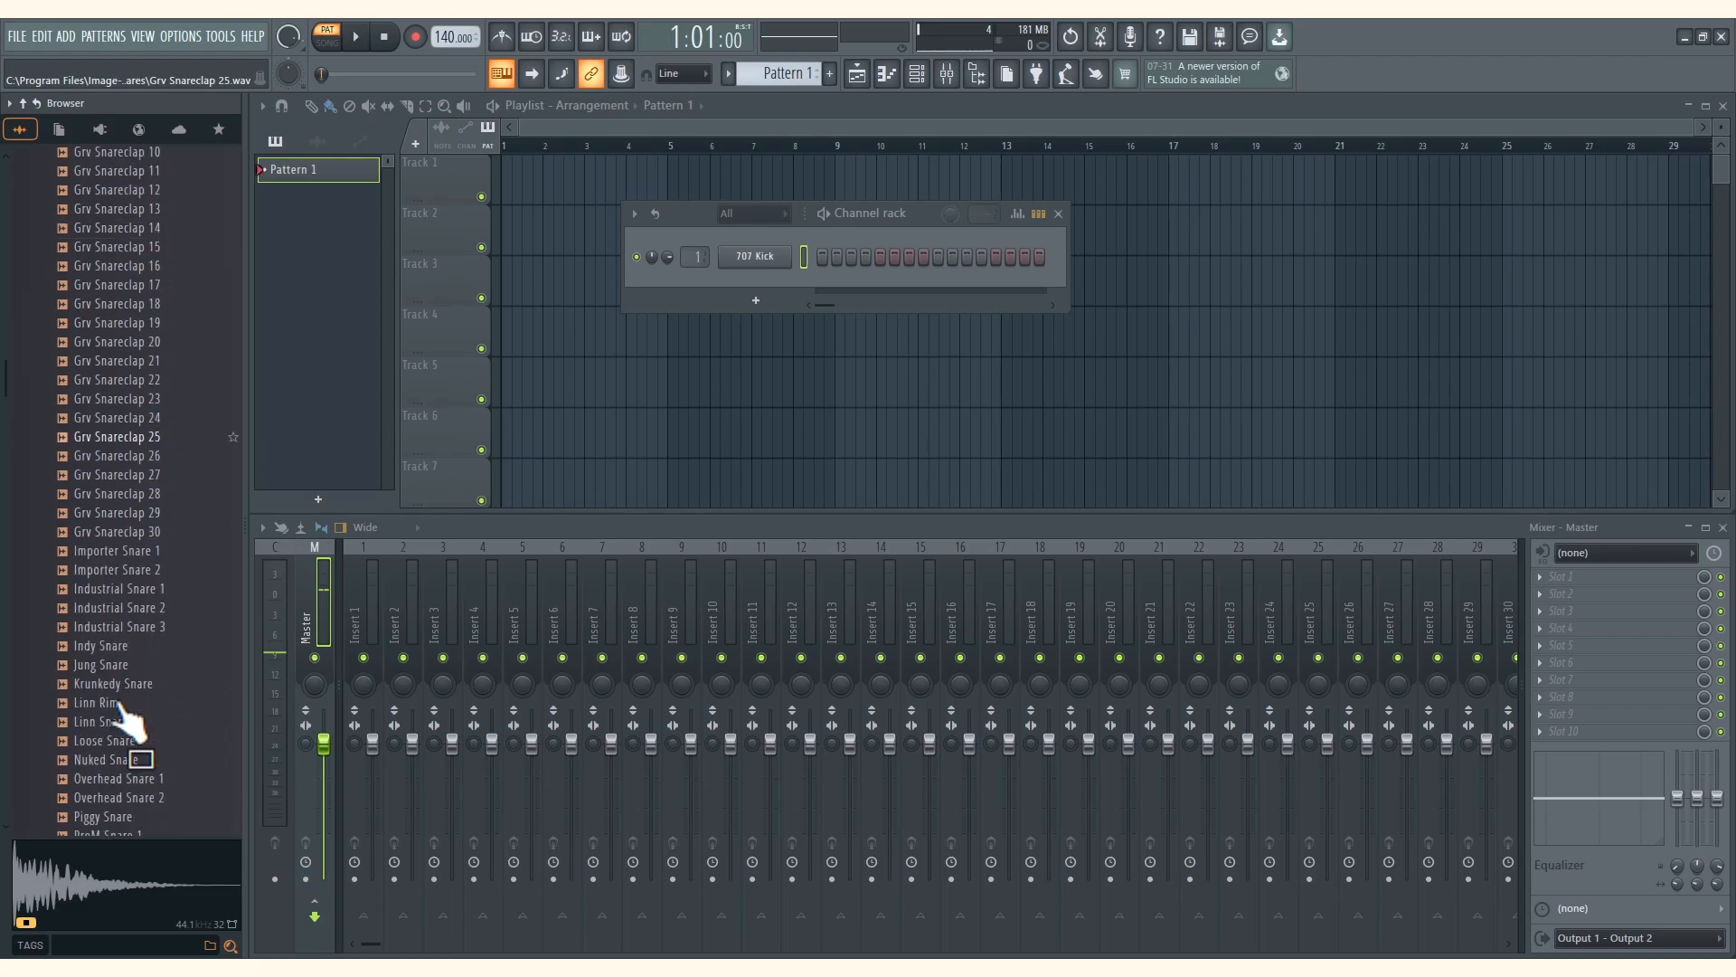
left_click(113, 575)
left_click(107, 540)
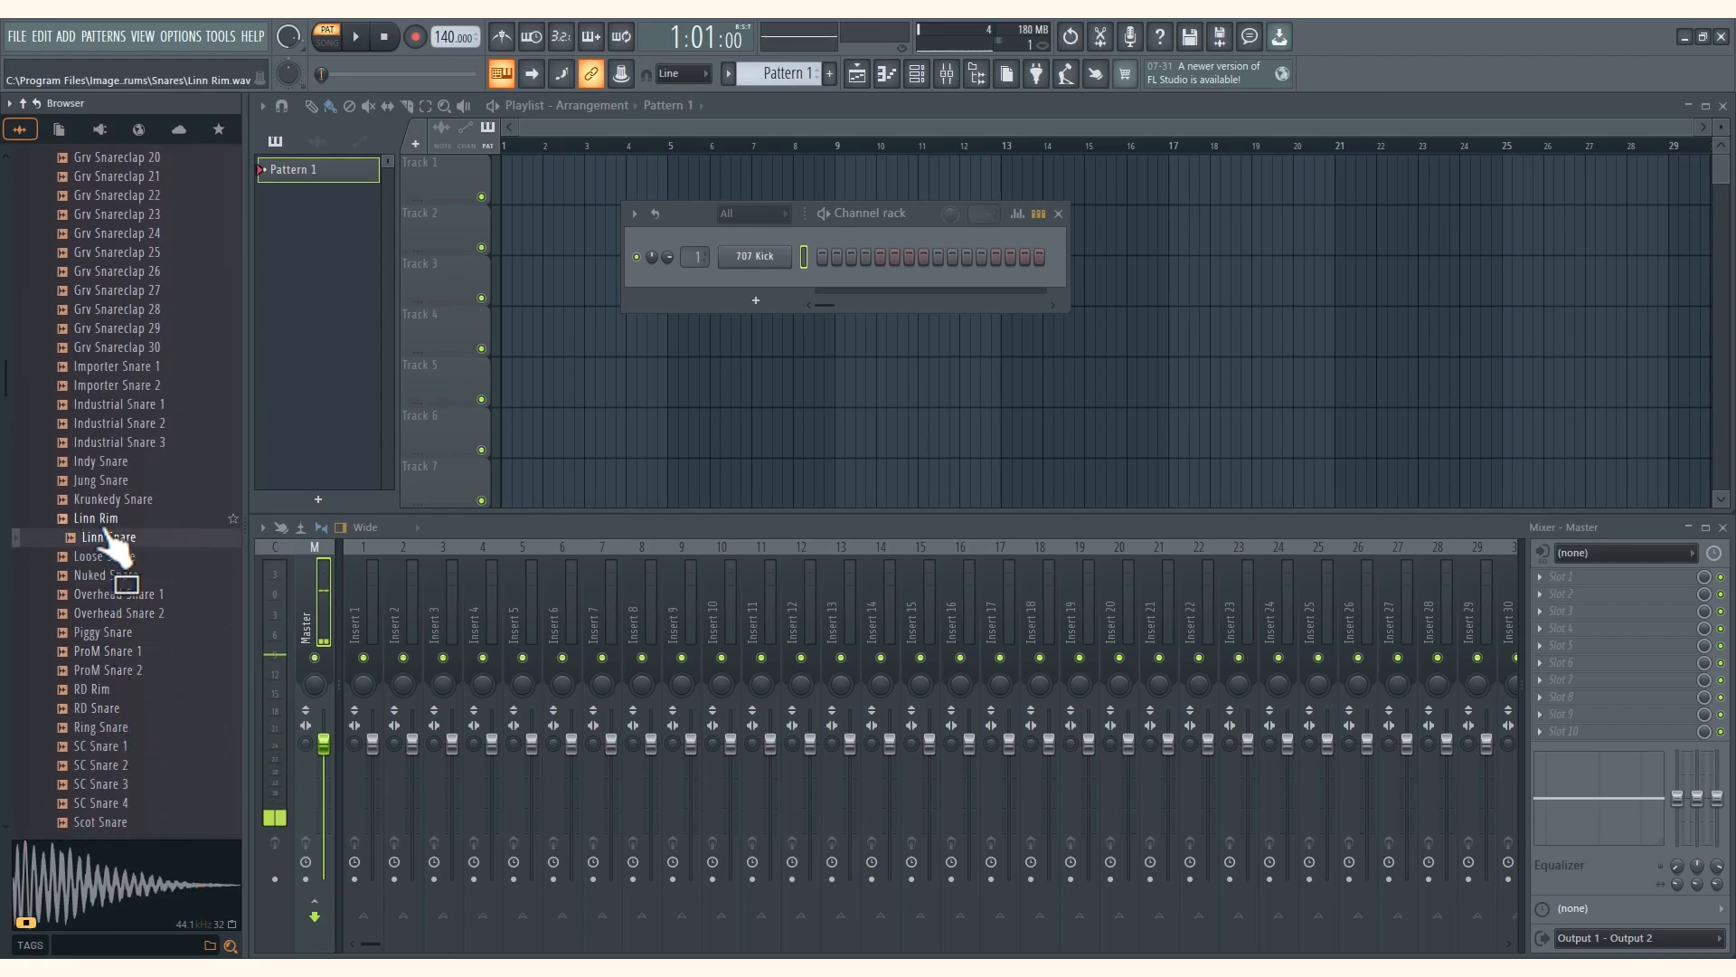
left_click_drag(113, 543, 748, 296)
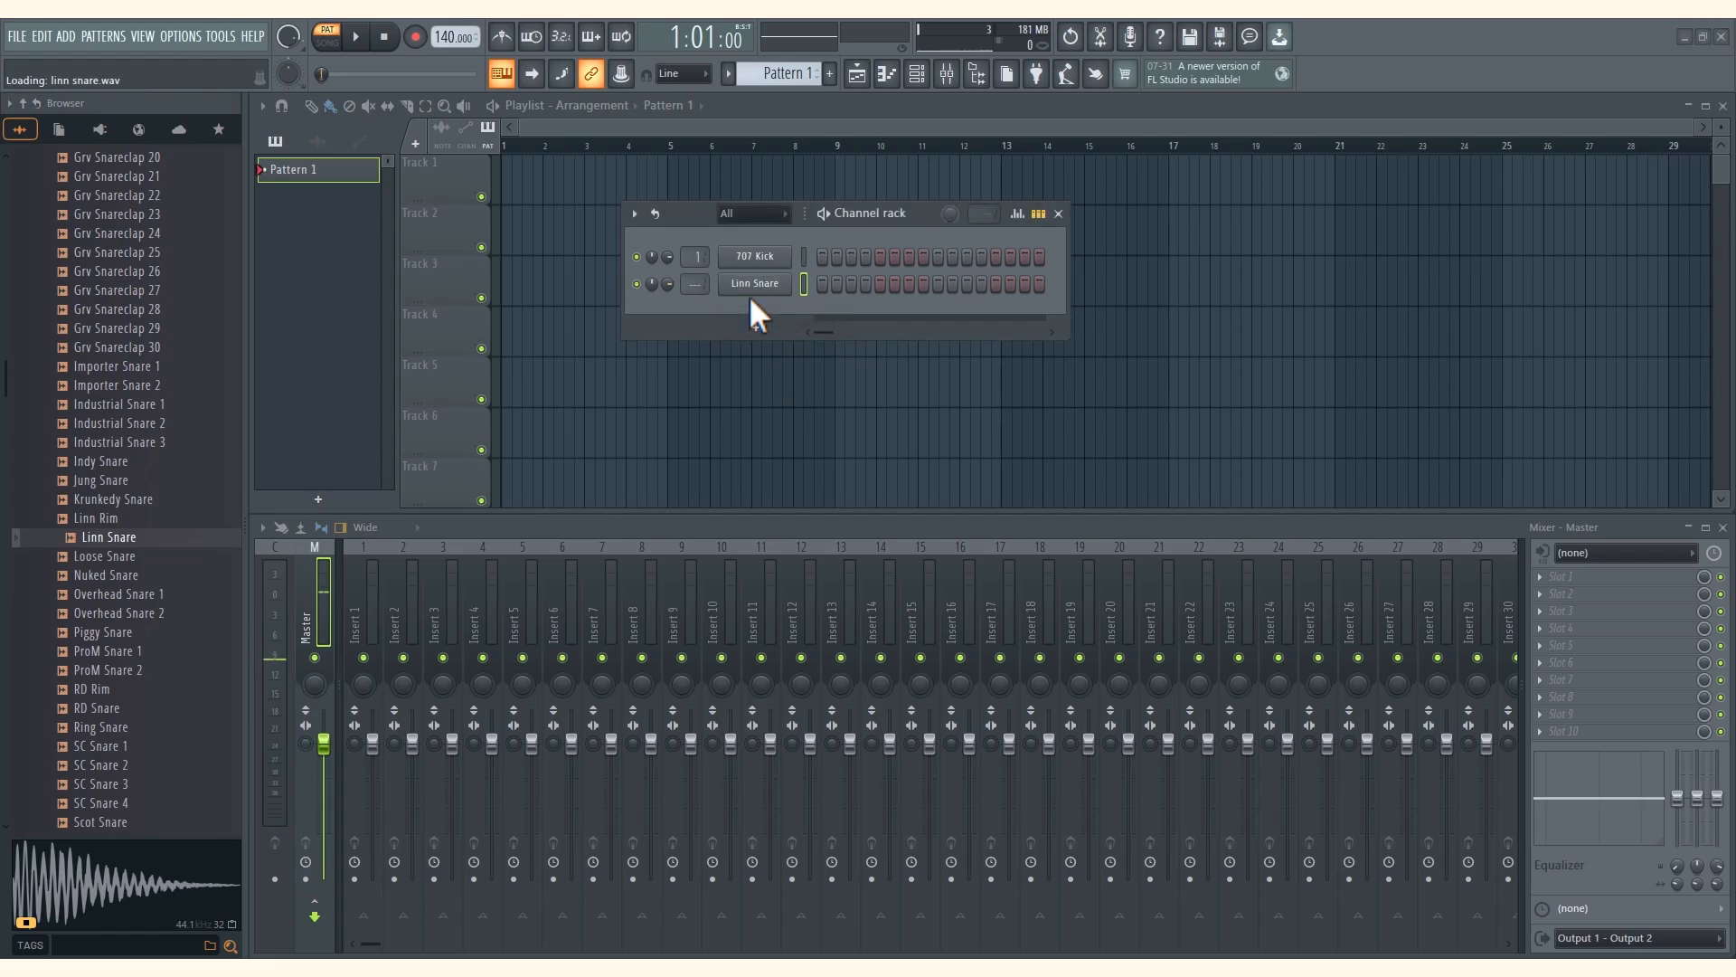
Add 909 Clap from the Percussion folder as a channel below Linn Snare and collapse the folder
left_click_drag(102, 270, 756, 323)
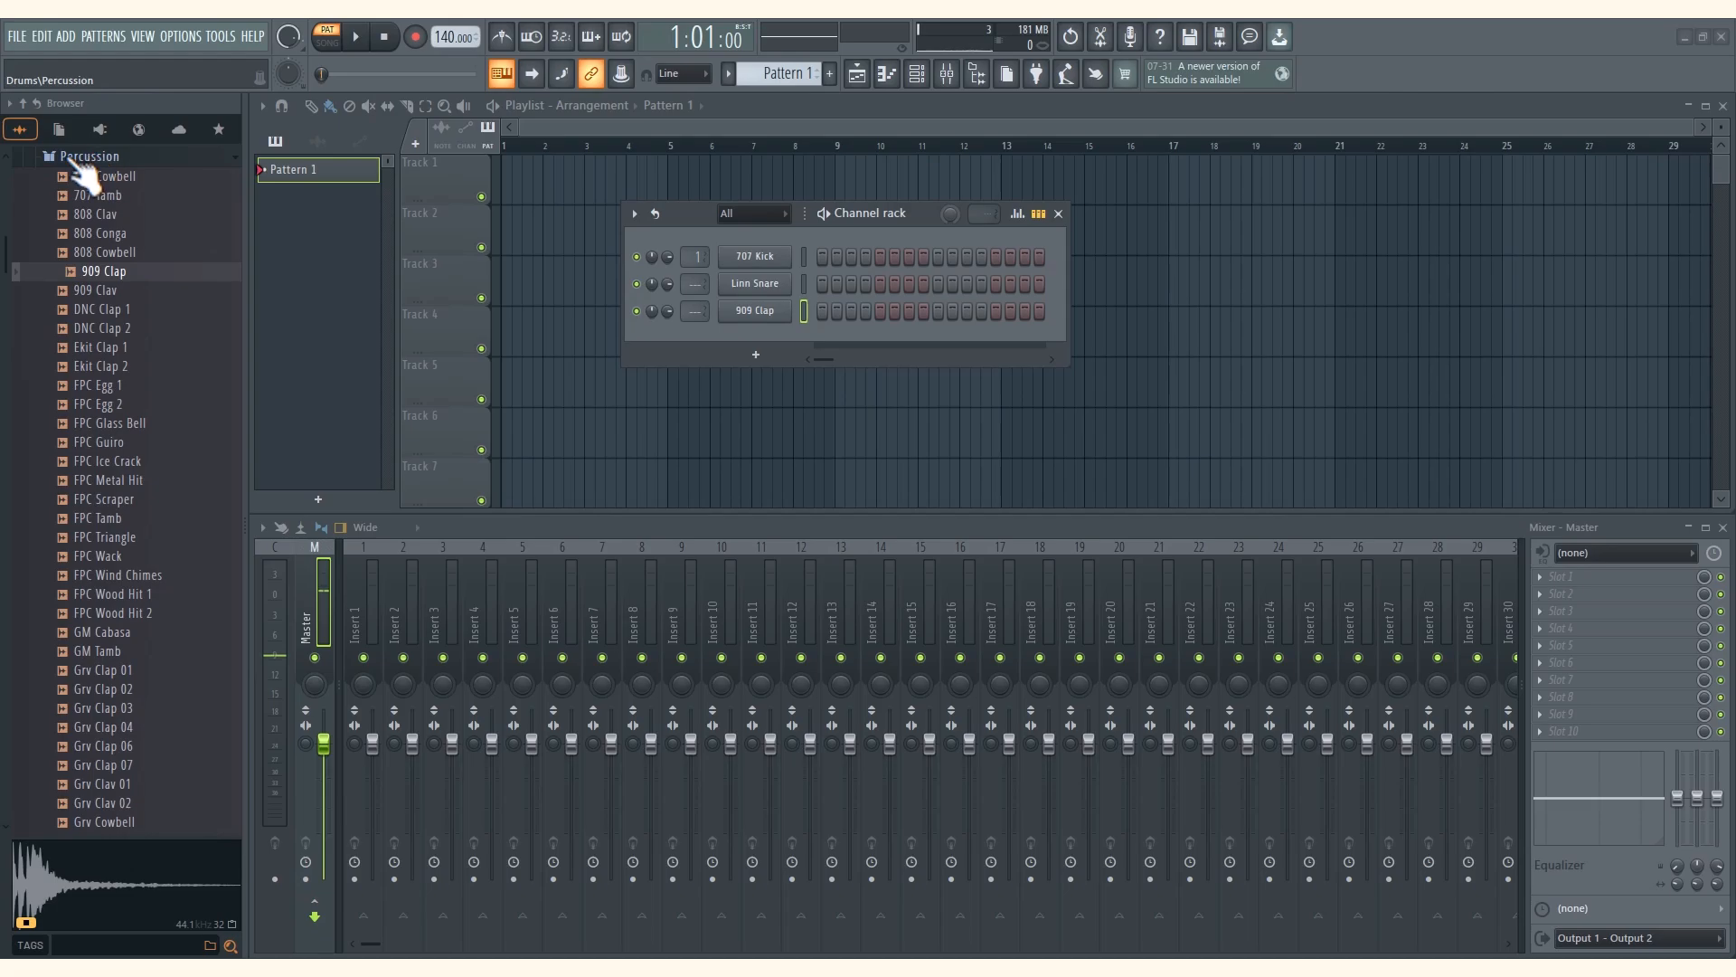
left_click(91, 156)
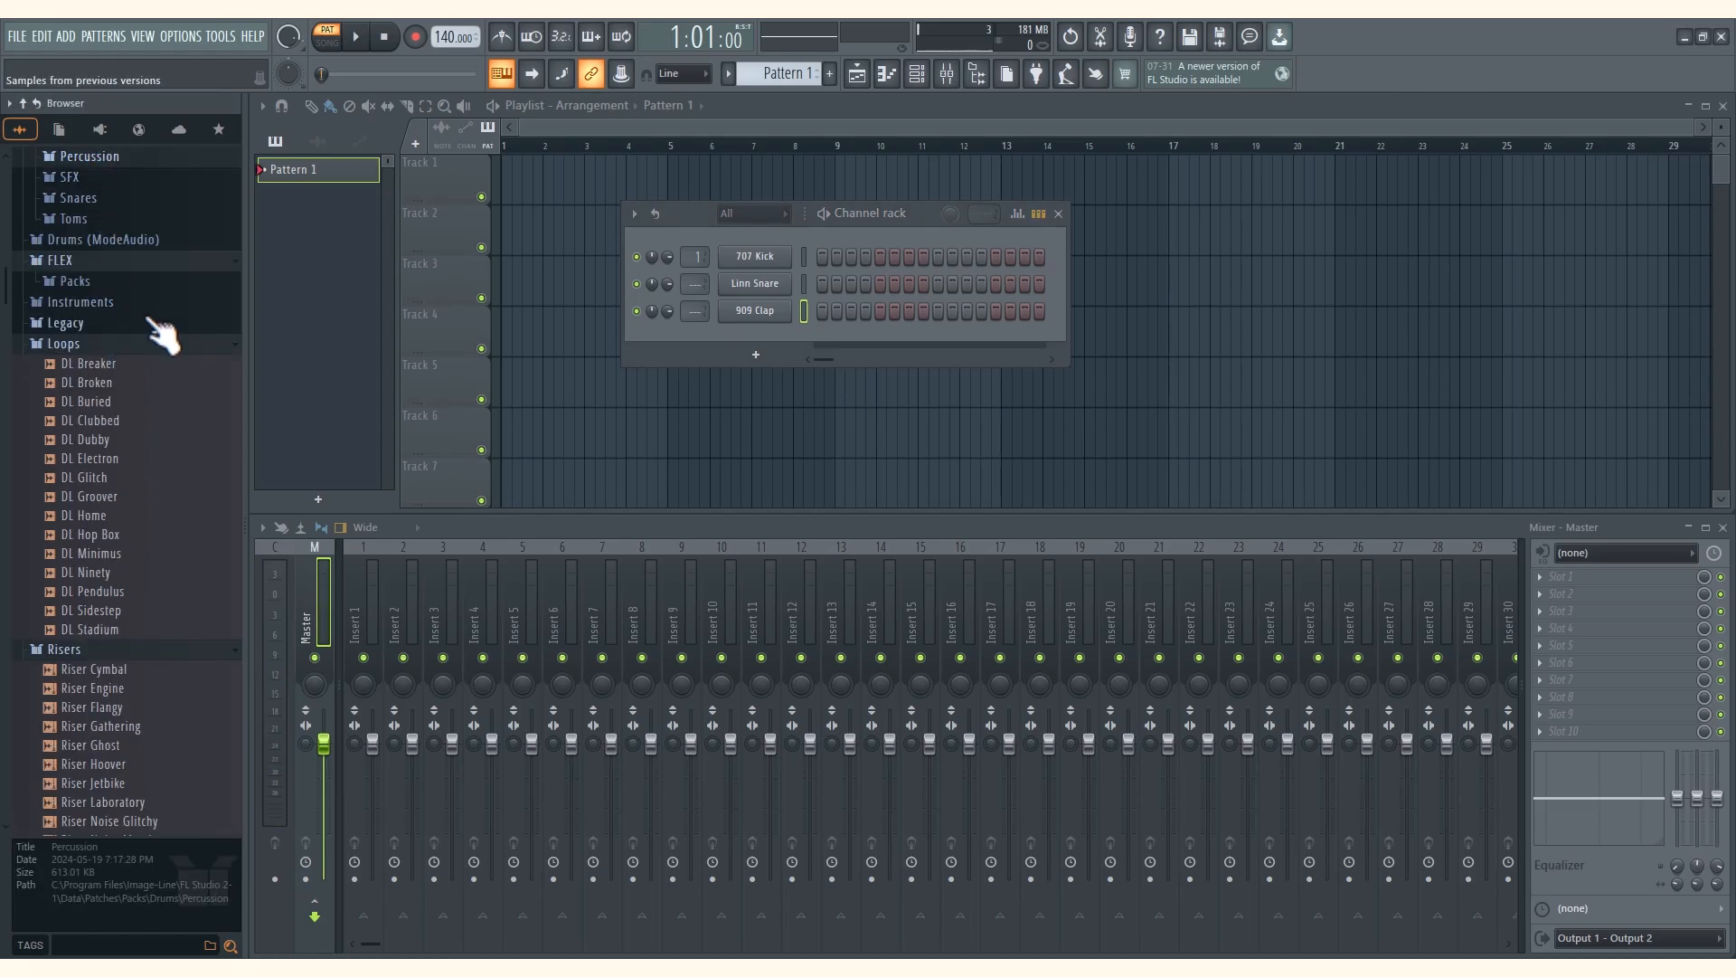
Open the Hats folder, audition several hi-hats, and add 707 CH as a channel below 909 Clap
scroll(136, 335, "up", 4)
left_click(107, 327)
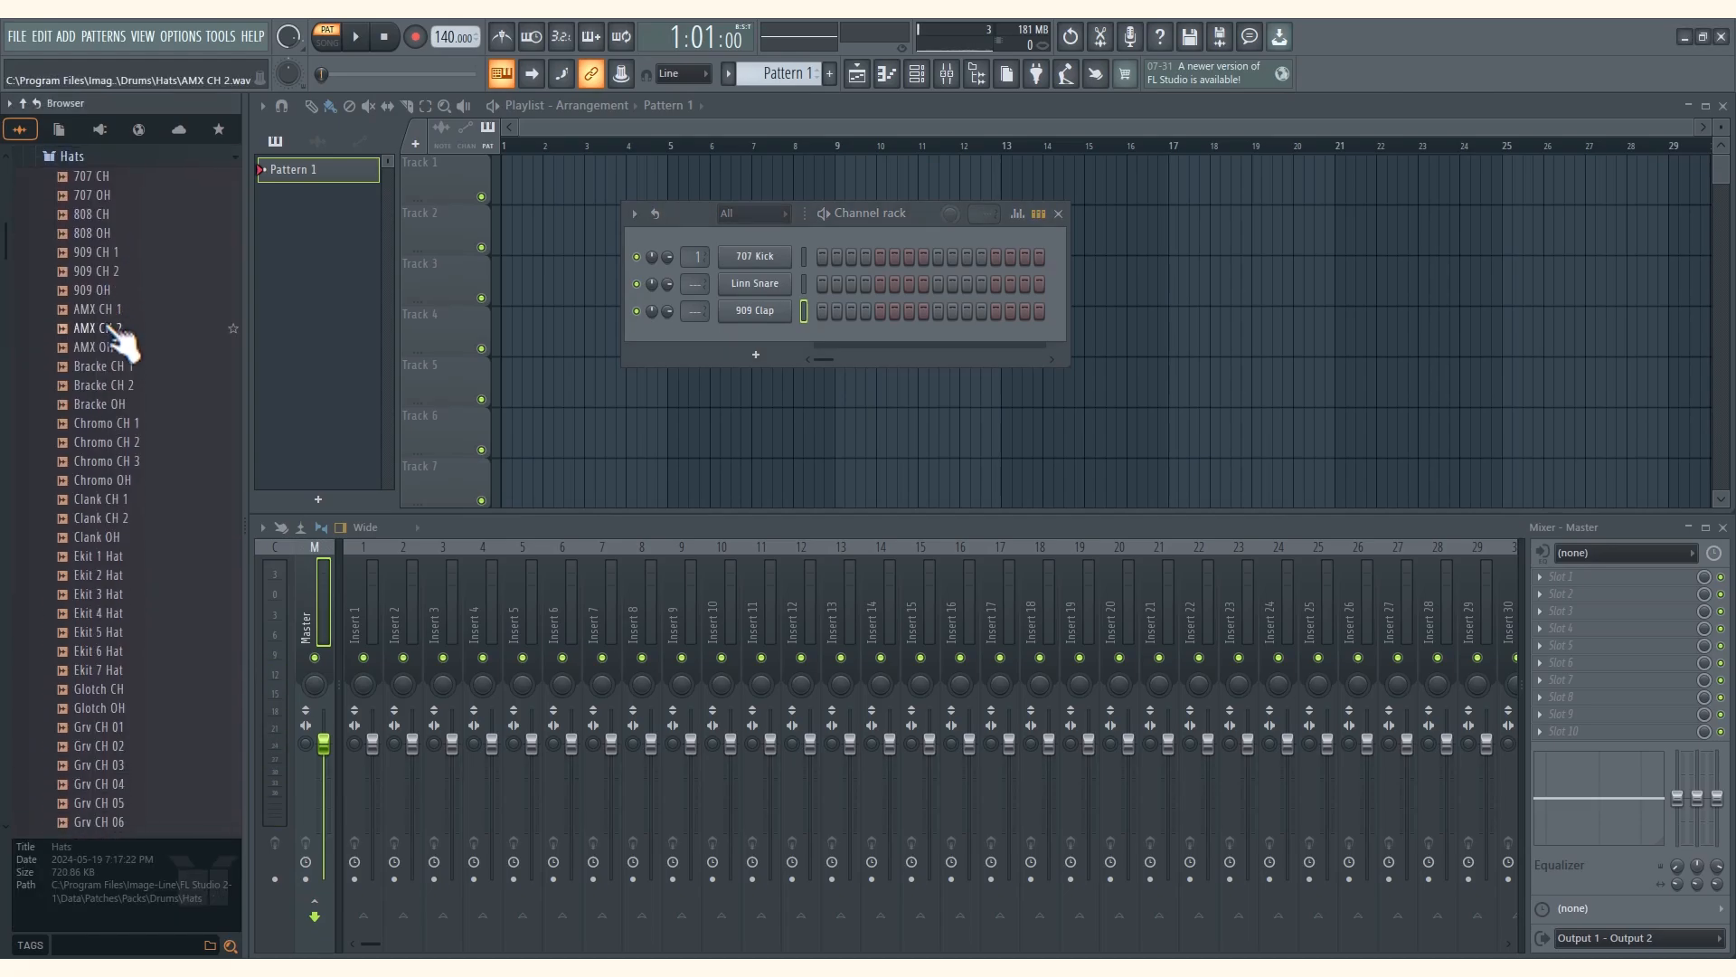
left_click(115, 218)
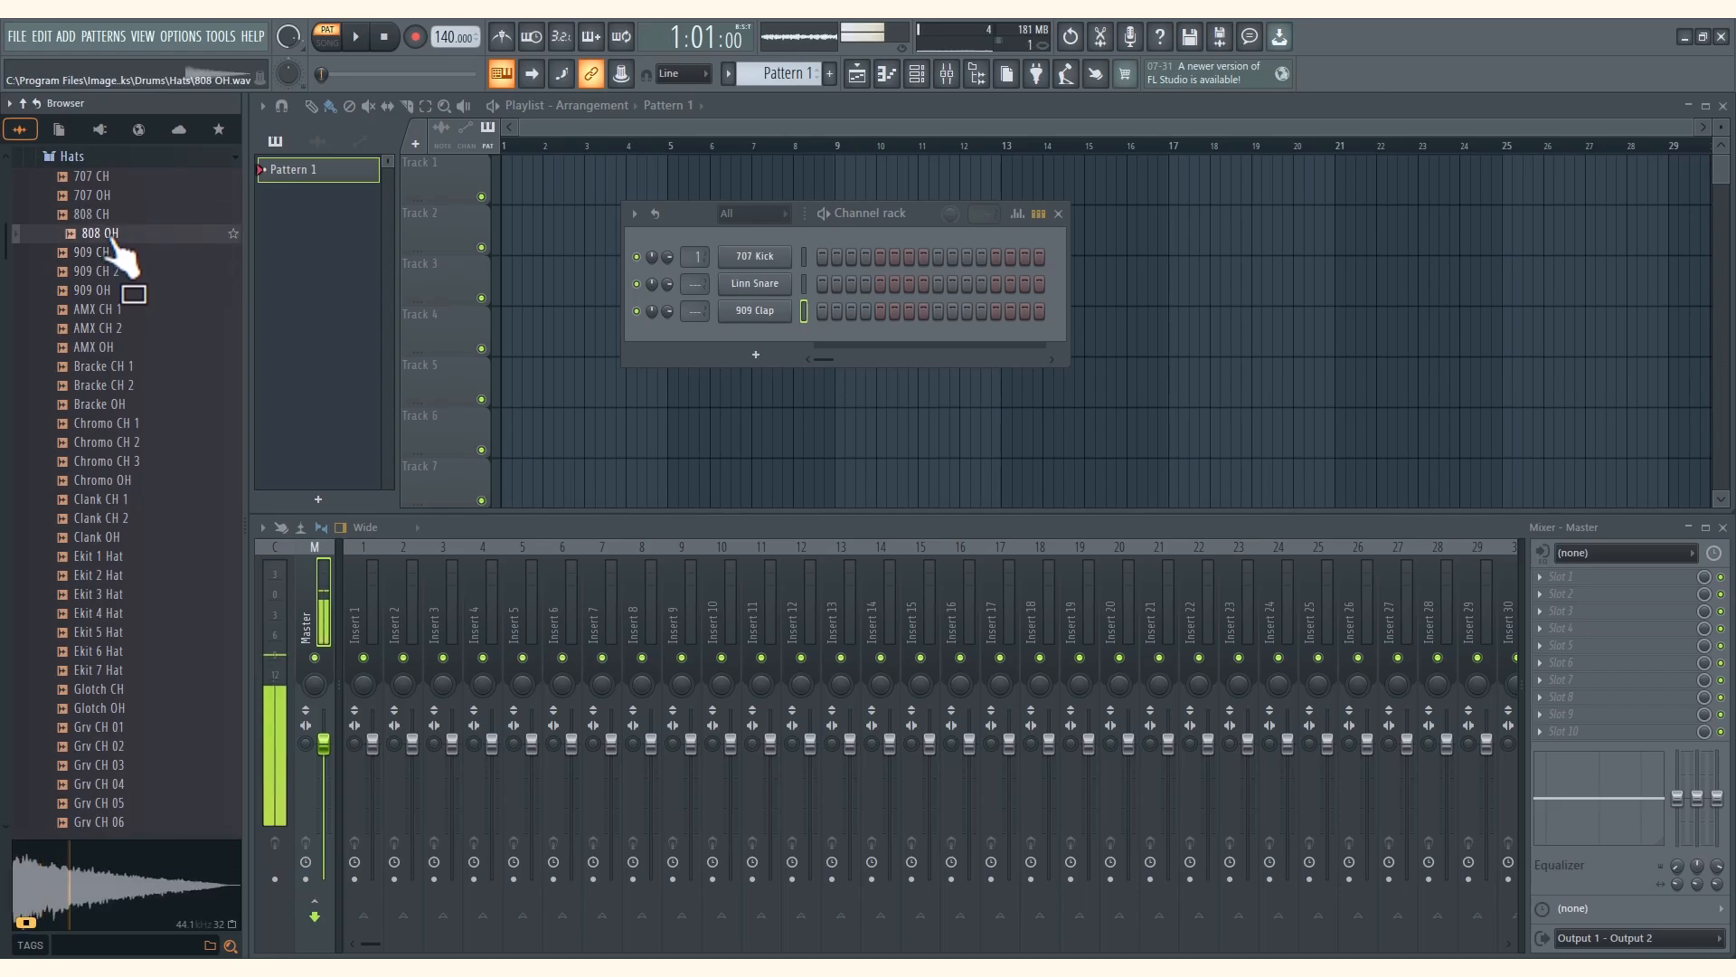
left_click(99, 199)
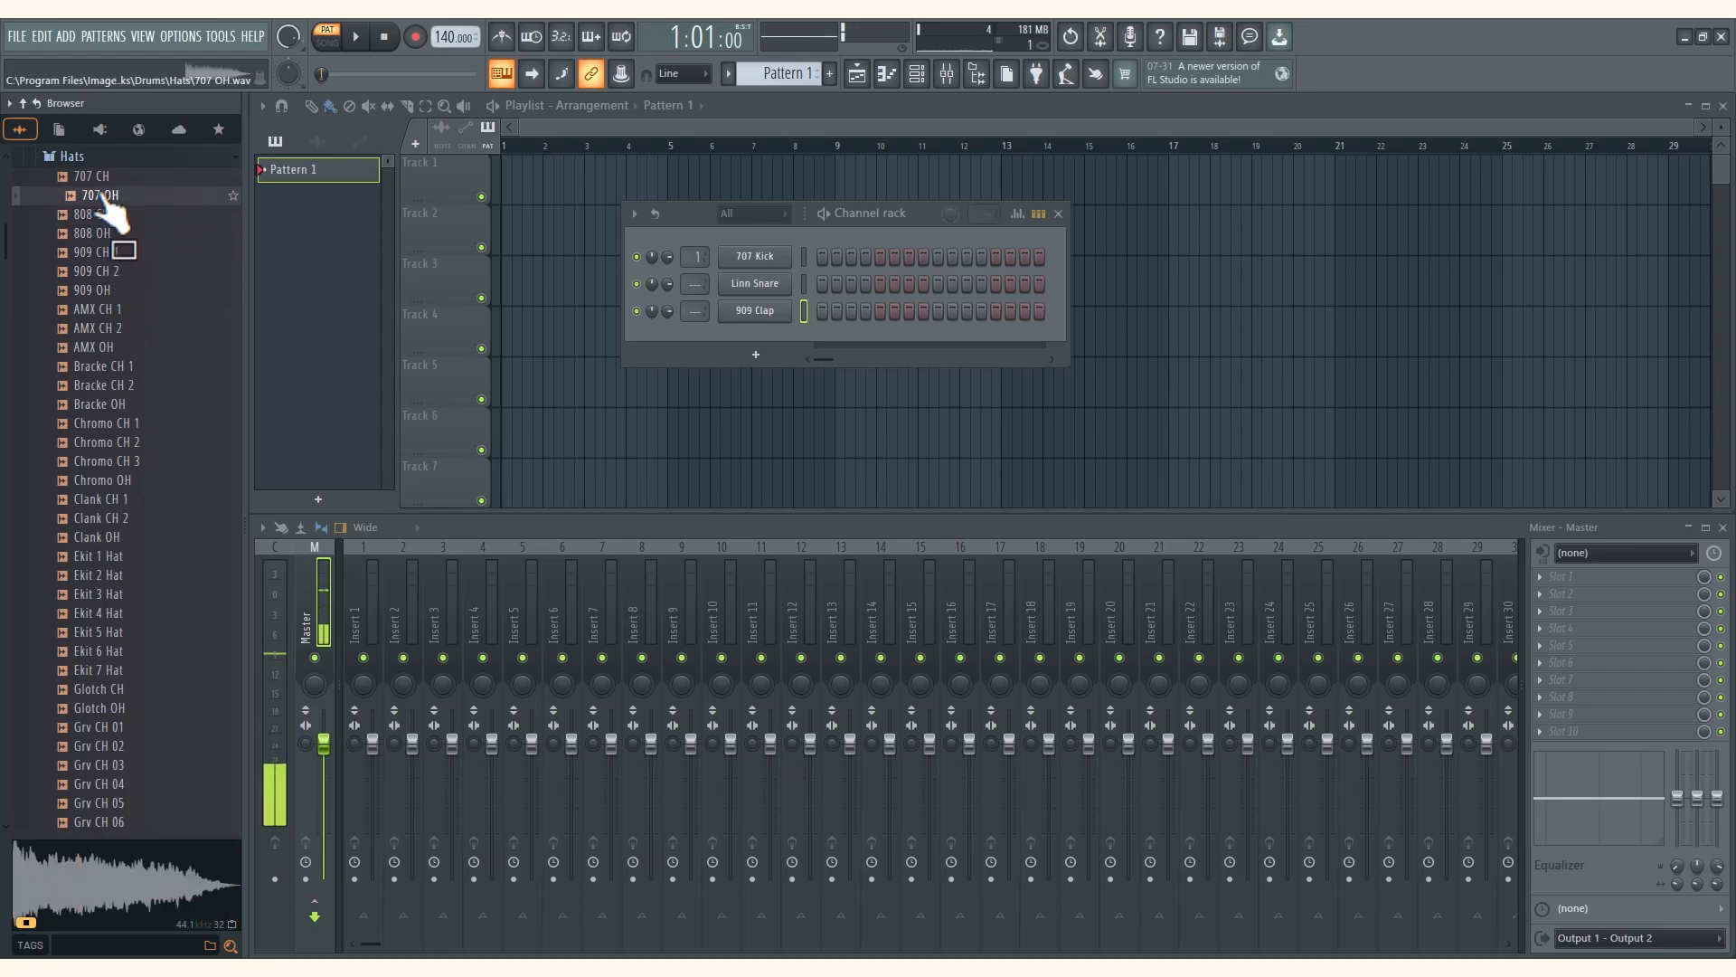
left_click(105, 180)
left_click_drag(127, 185, 764, 353)
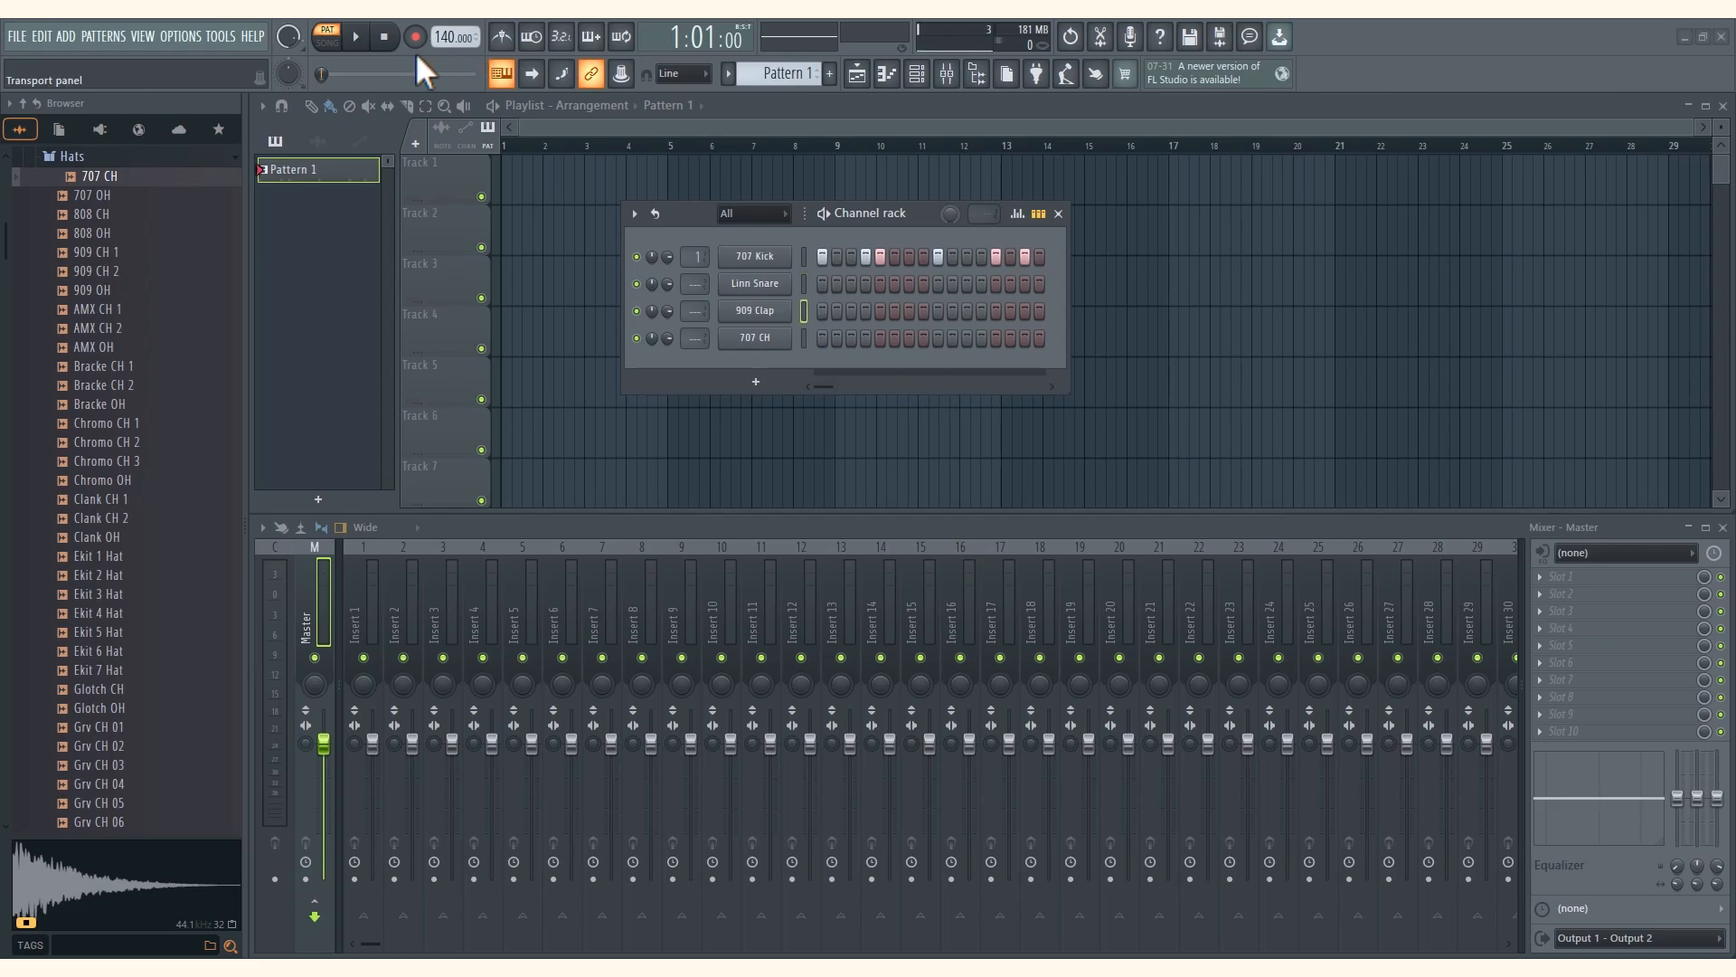
Start playback of Pattern 1 and lower the project tempo to 94 BPM
left_click(359, 49)
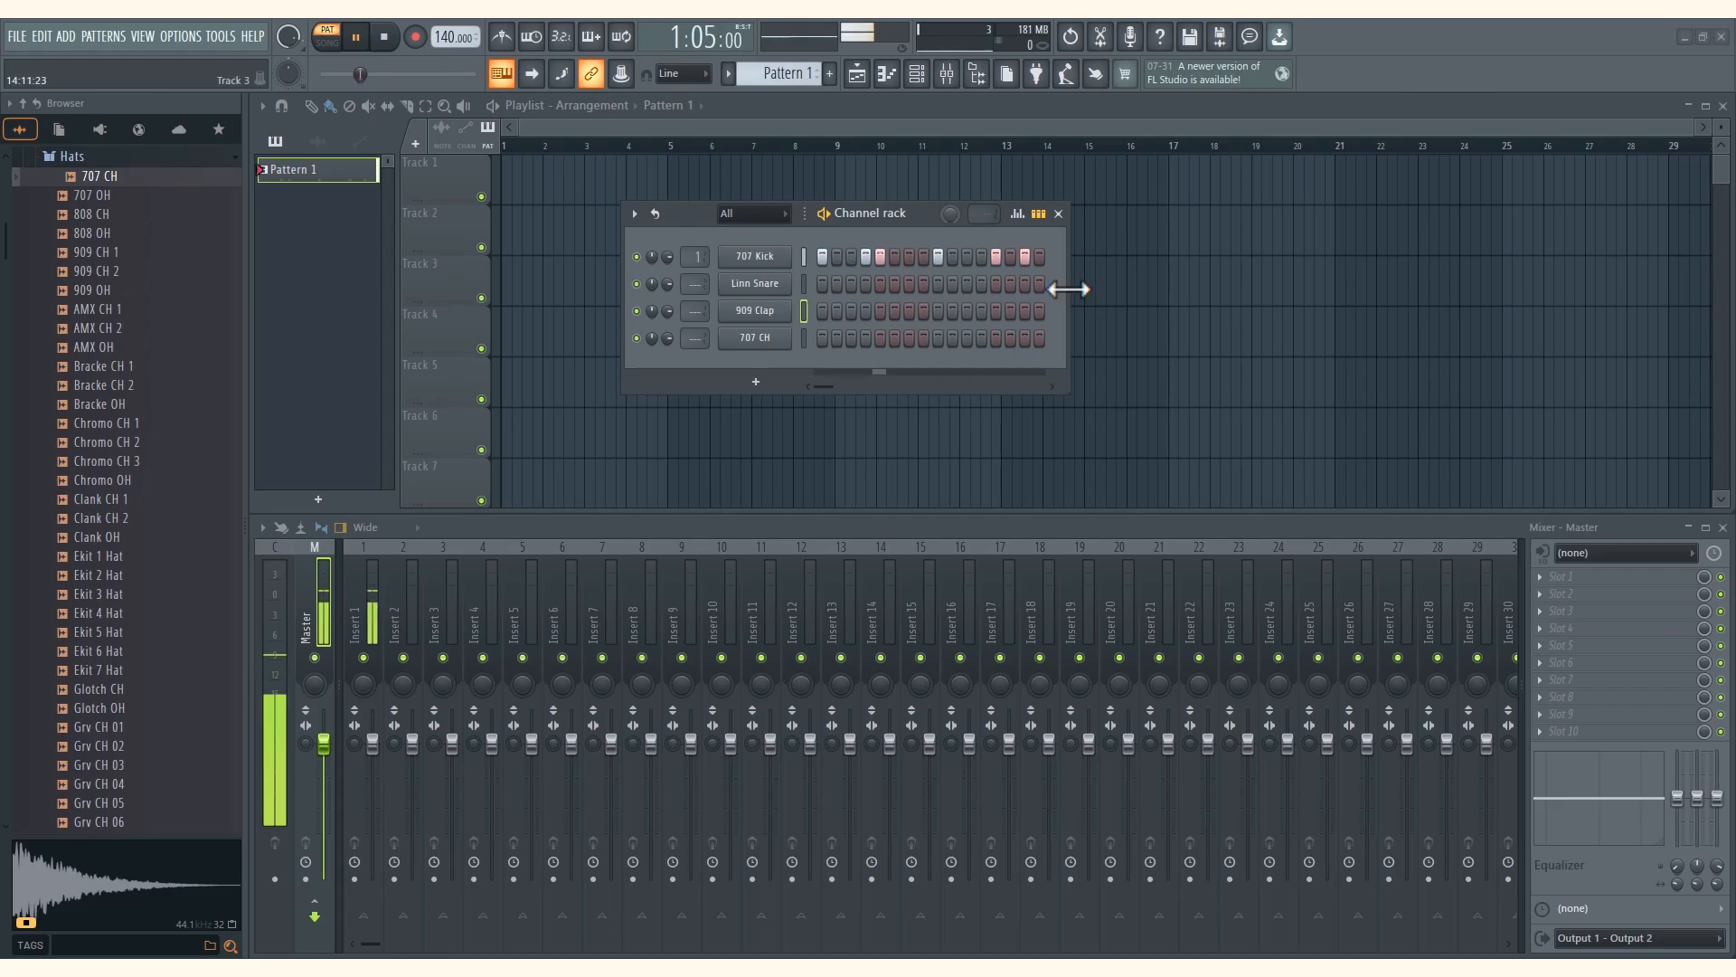
mouse_move(1065, 288)
left_mouse_down()
mouse_move(1407, 287)
mouse_move(1065, 289)
left_mouse_up()
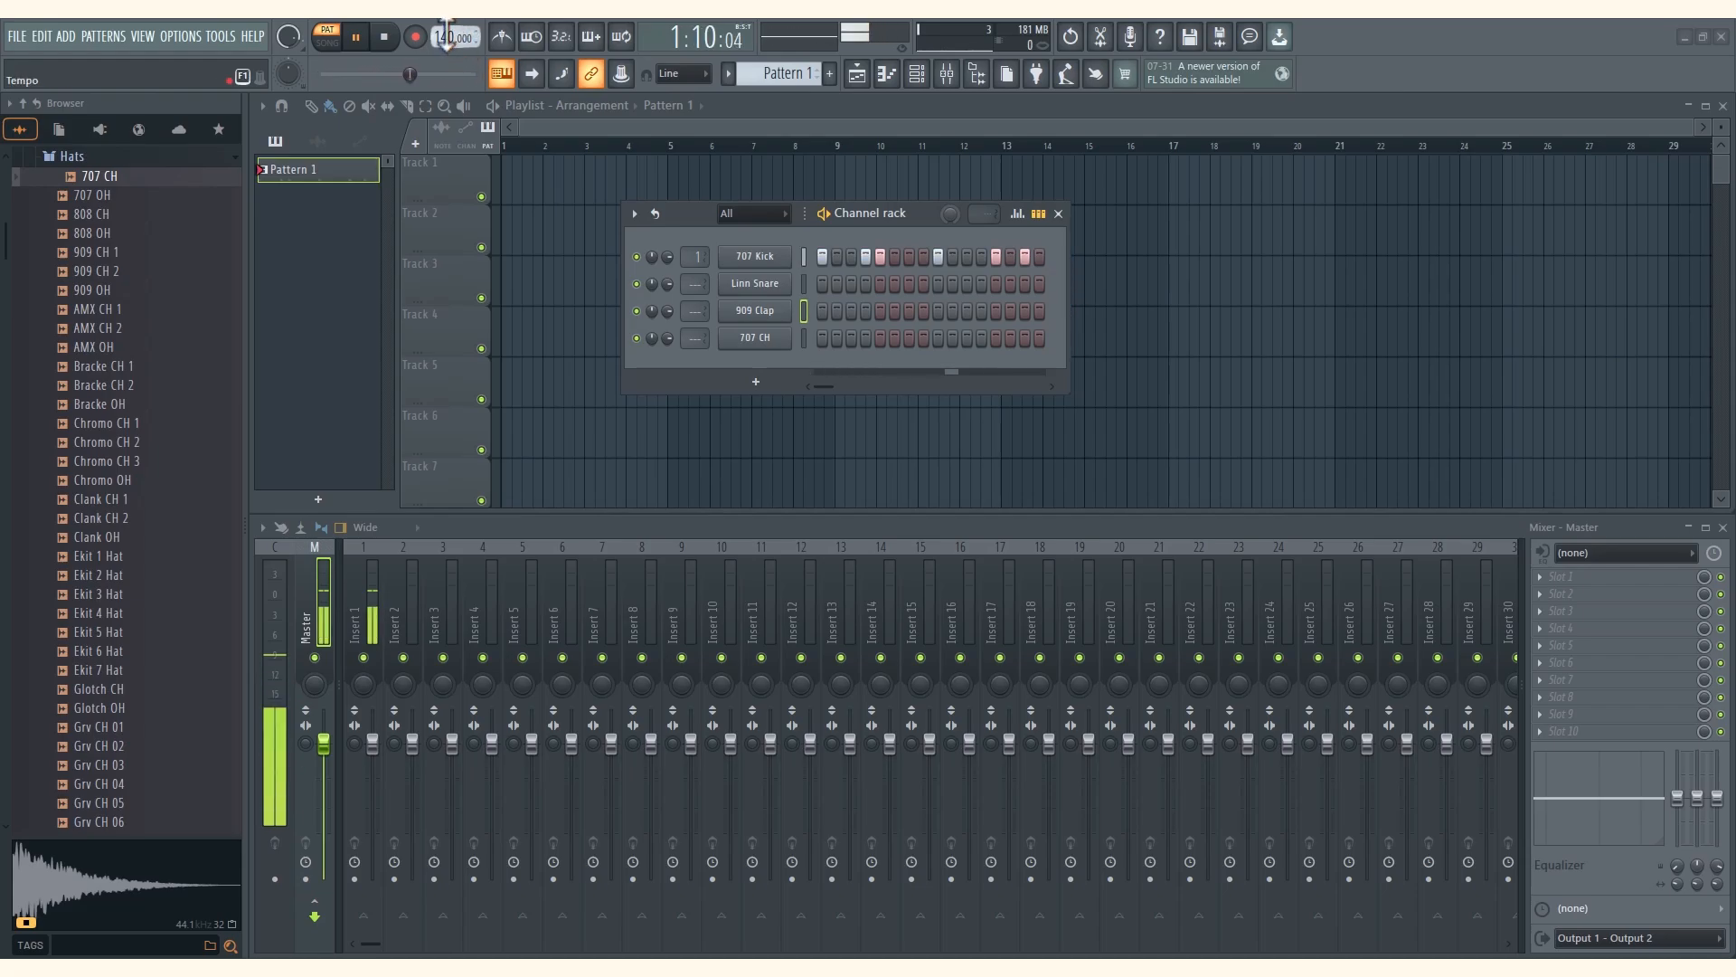
left_click_drag(449, 36, 449, 46)
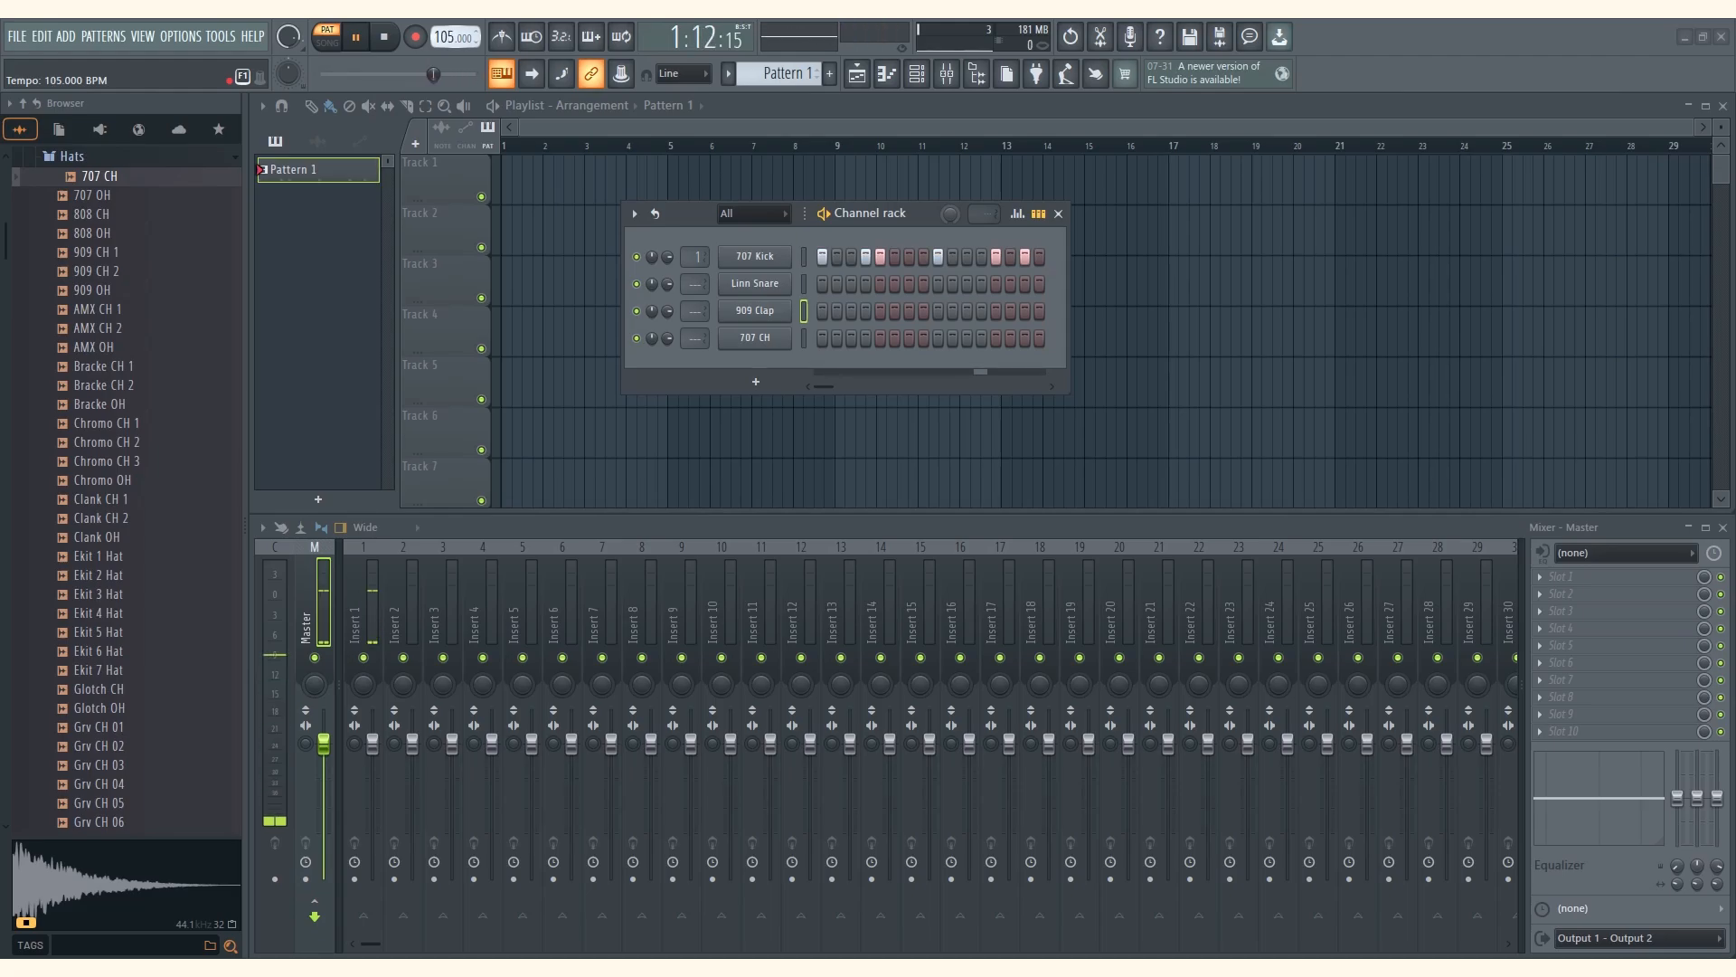
left_click_drag(451, 37, 450, 45)
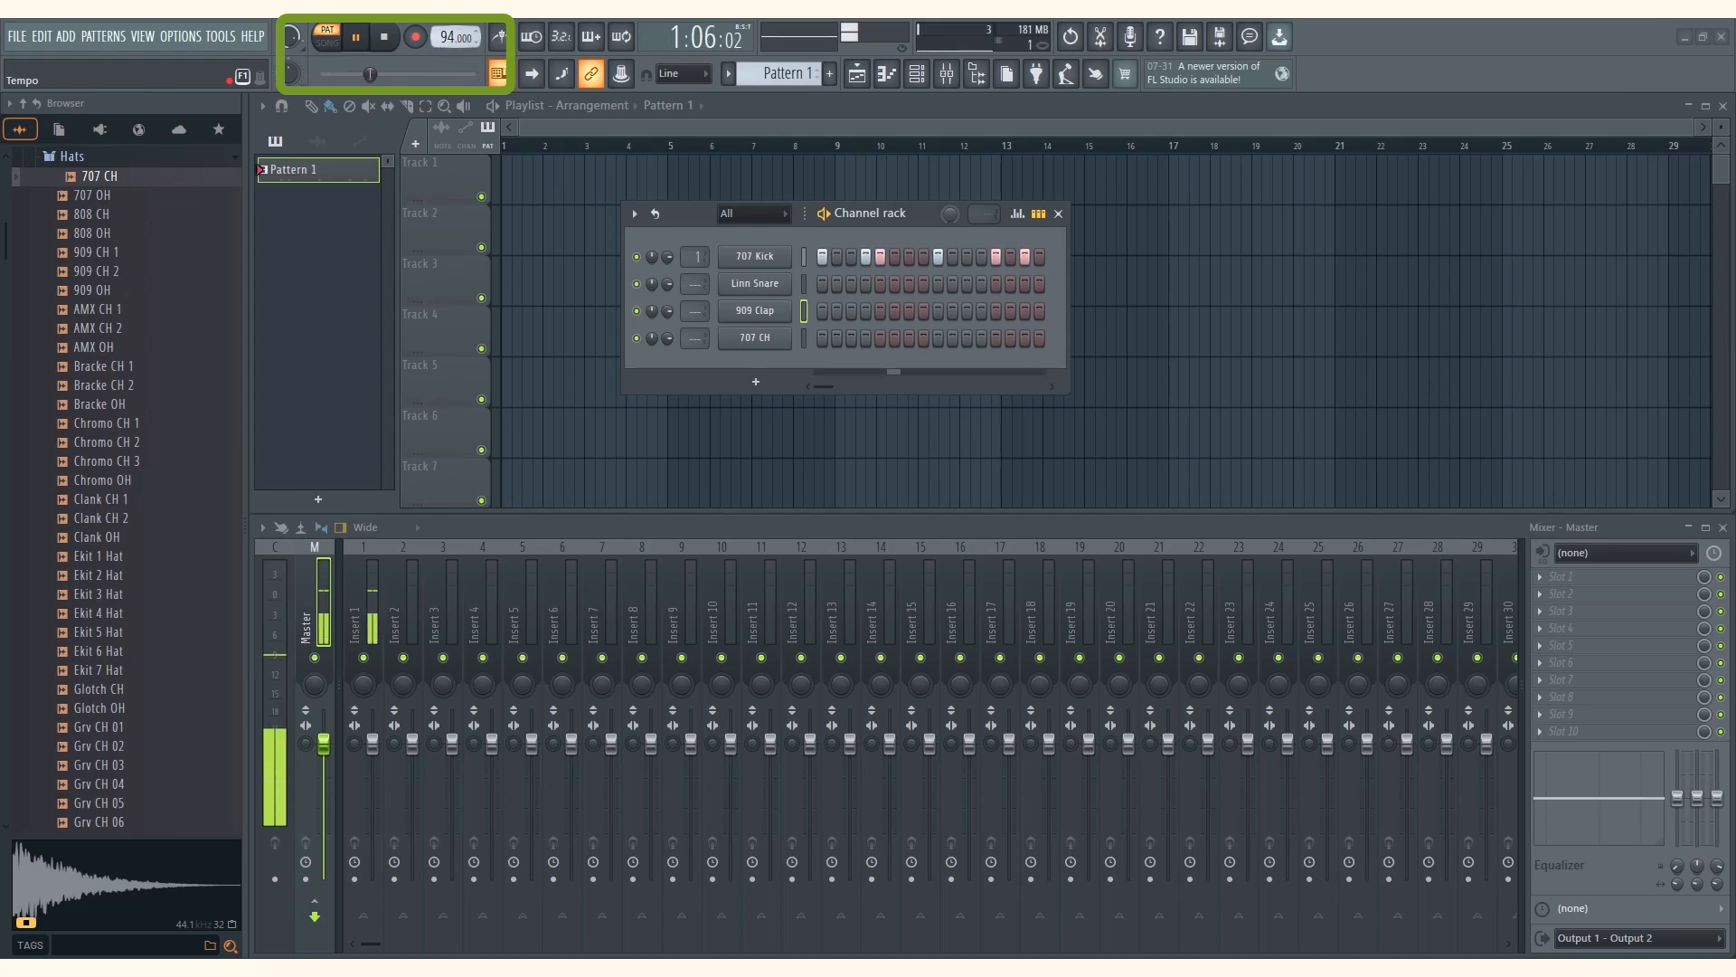
right_click(464, 42)
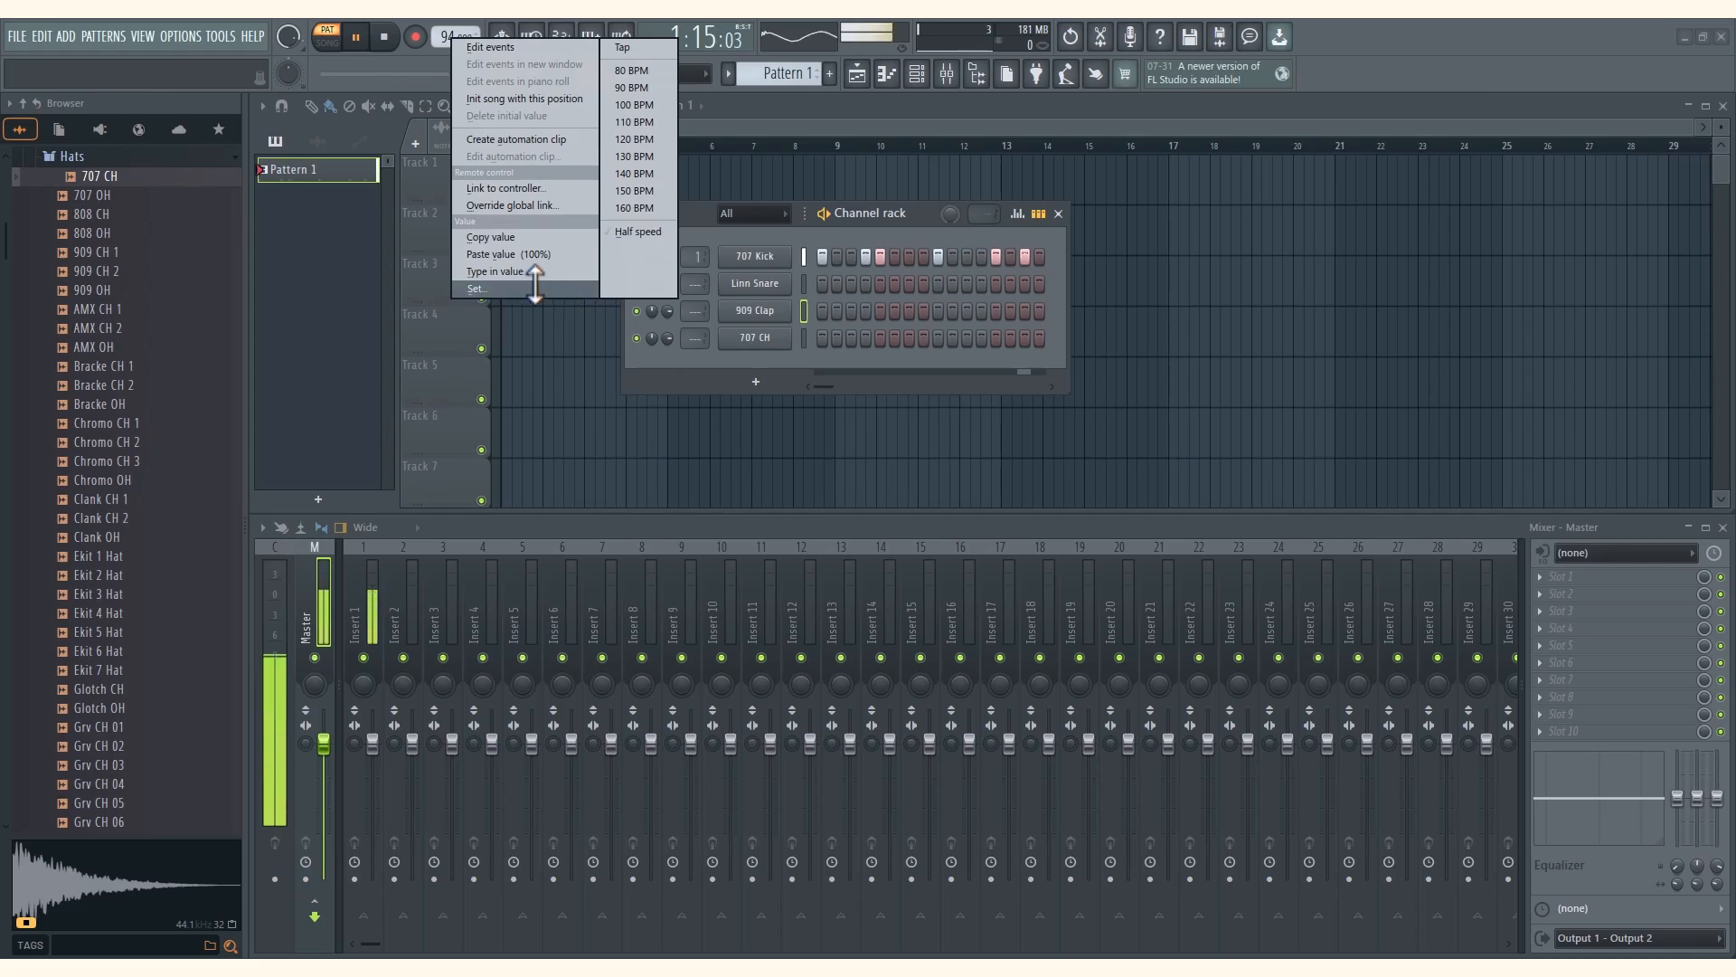
Activate steps 2, 10 and 16 for the Linn Snare channel
left_click(839, 280)
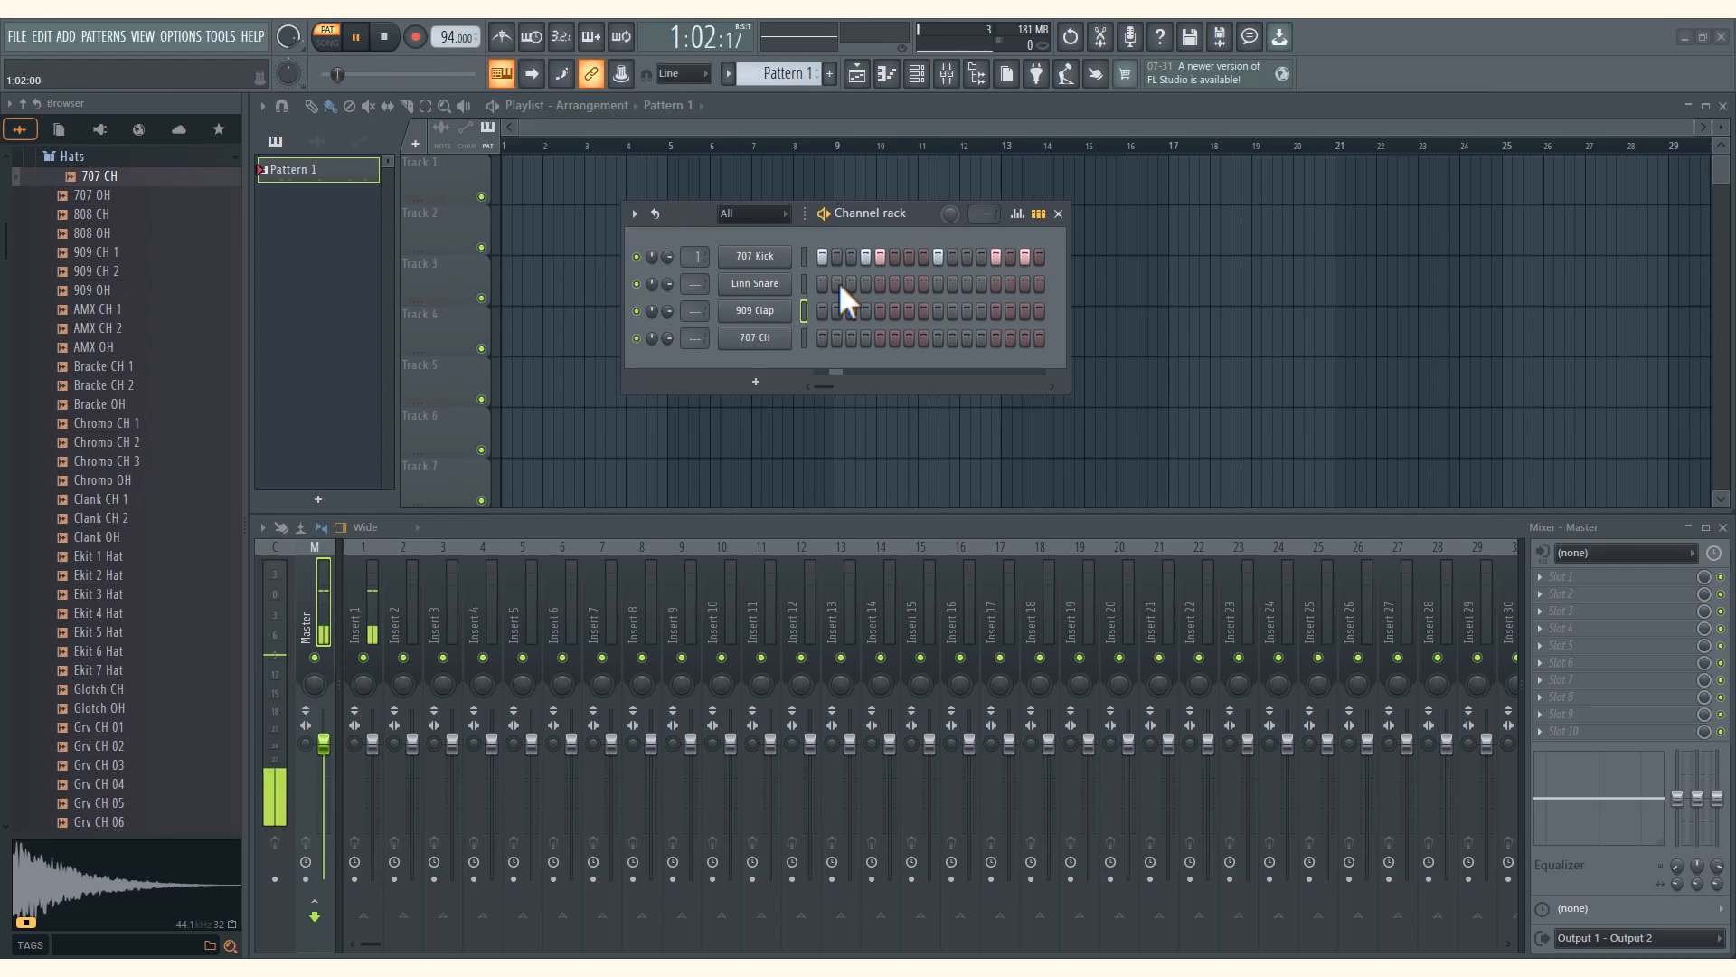
left_click(952, 284)
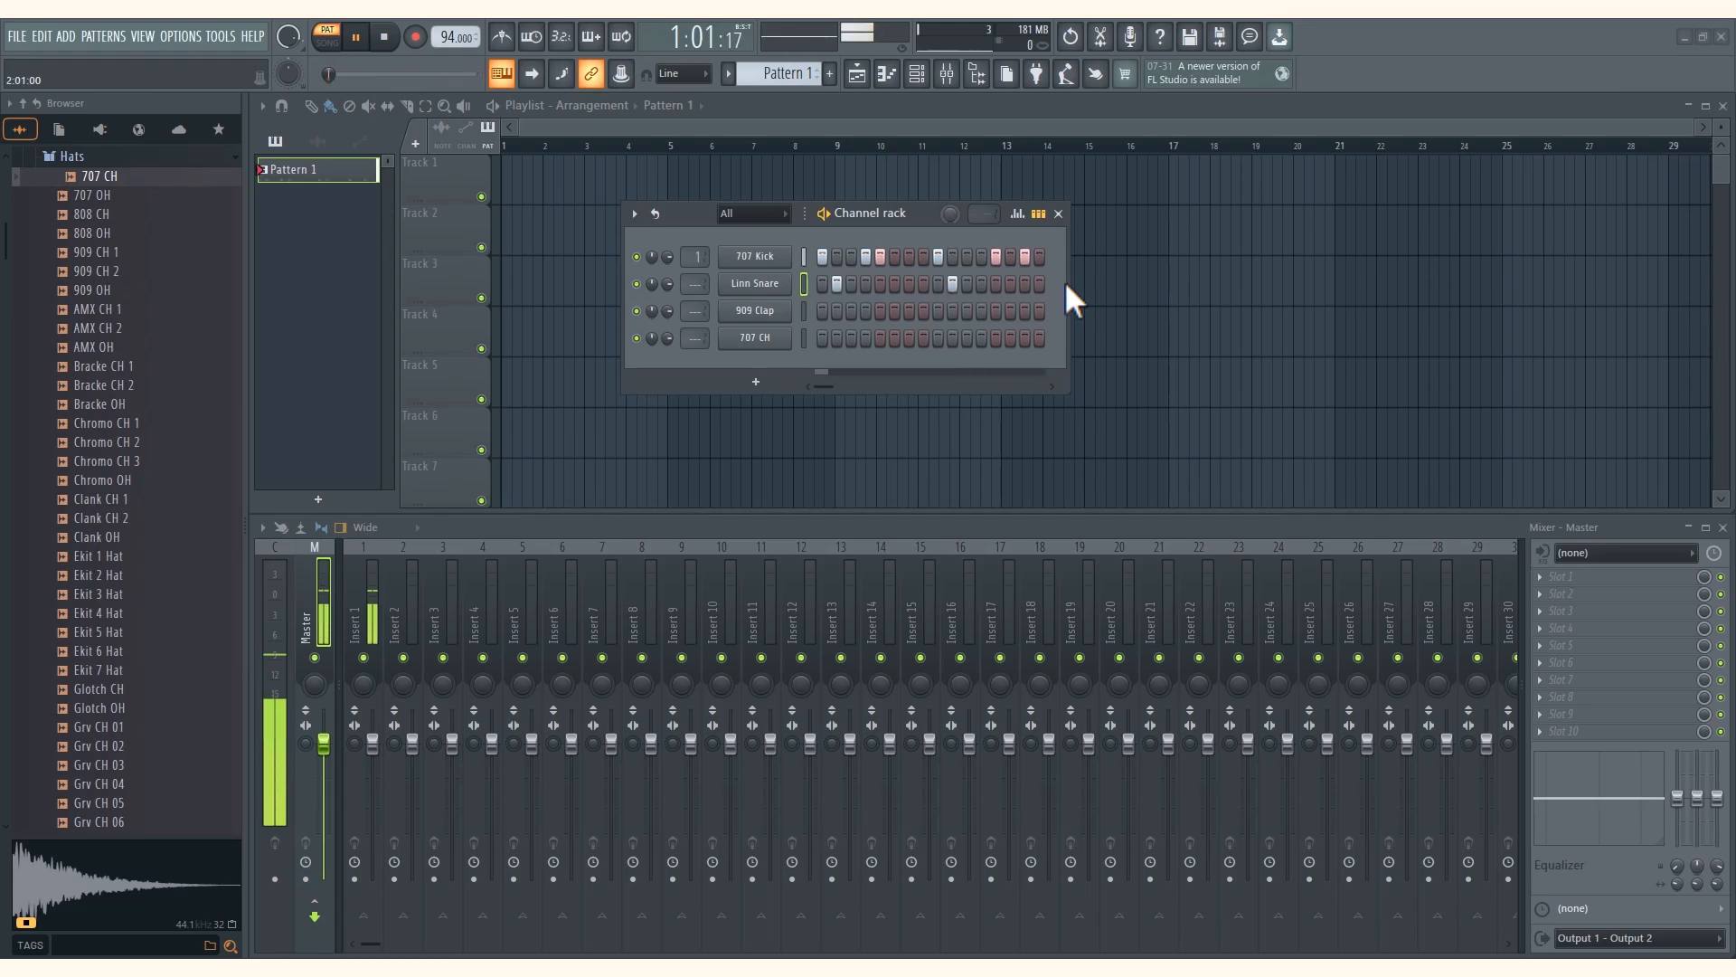
left_click(1040, 284)
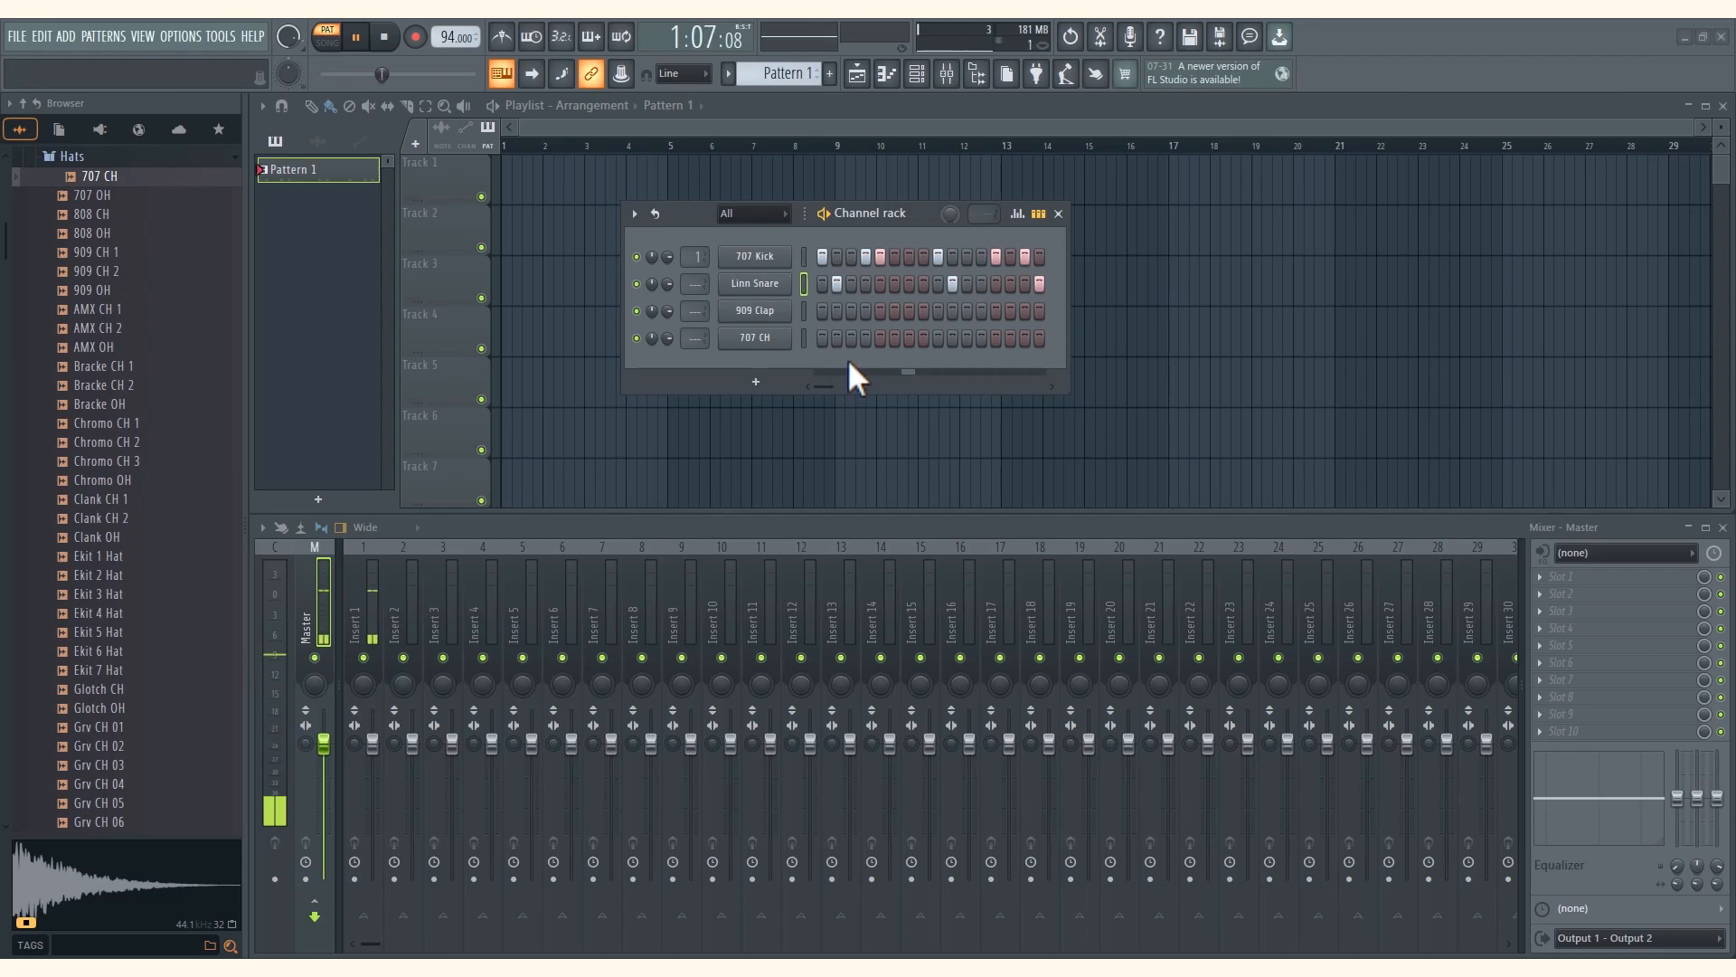
left_click(835, 311)
left_click(846, 311)
left_click_drag(846, 312, 920, 313)
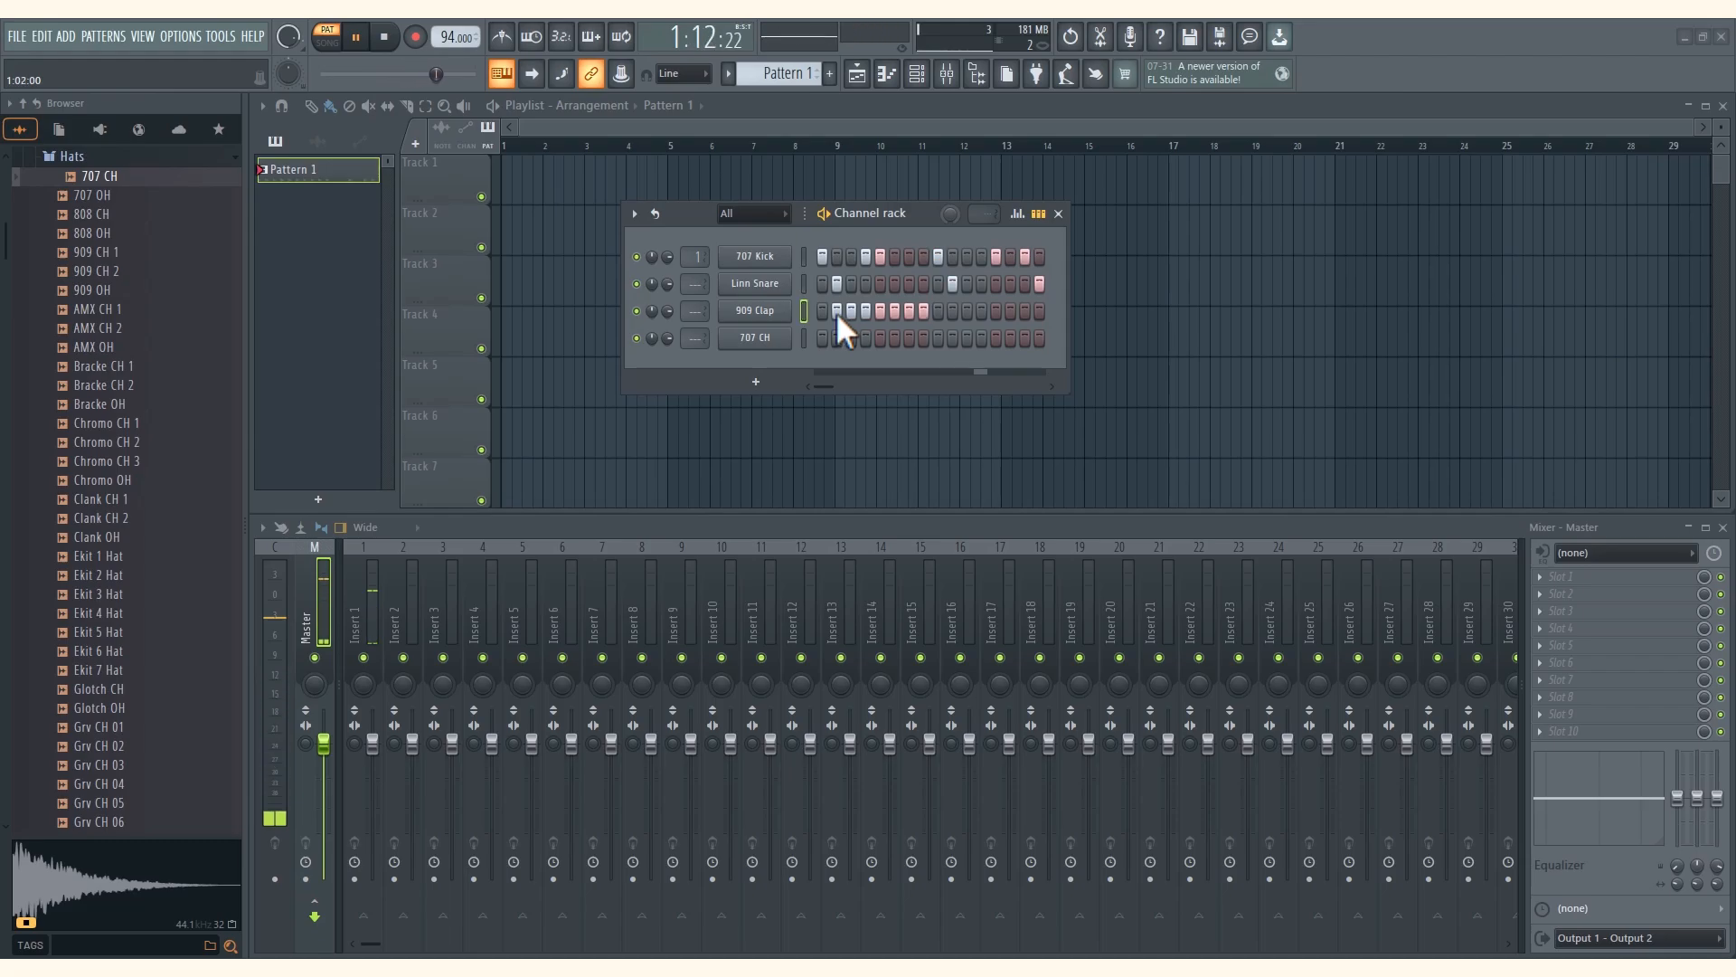
left_click_drag(837, 310, 926, 311)
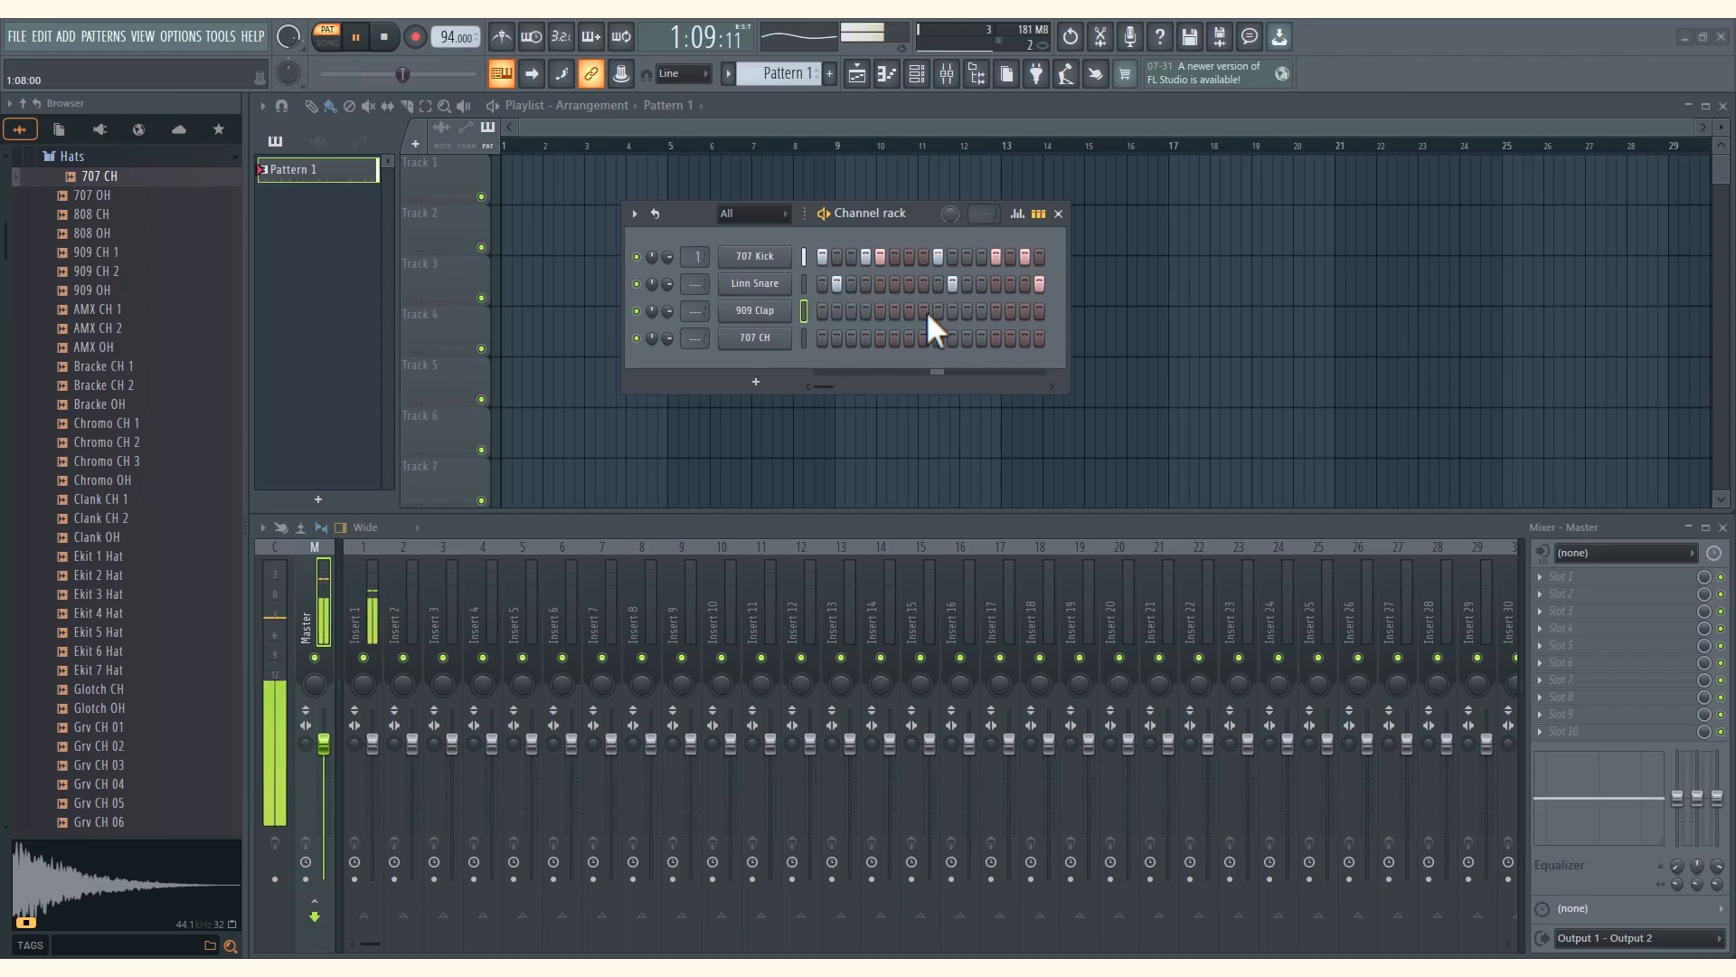
Activate steps 2 to 8, 10 to 13, 15 and 16 for the 707 CH hi-hat channel
left_click(837, 338)
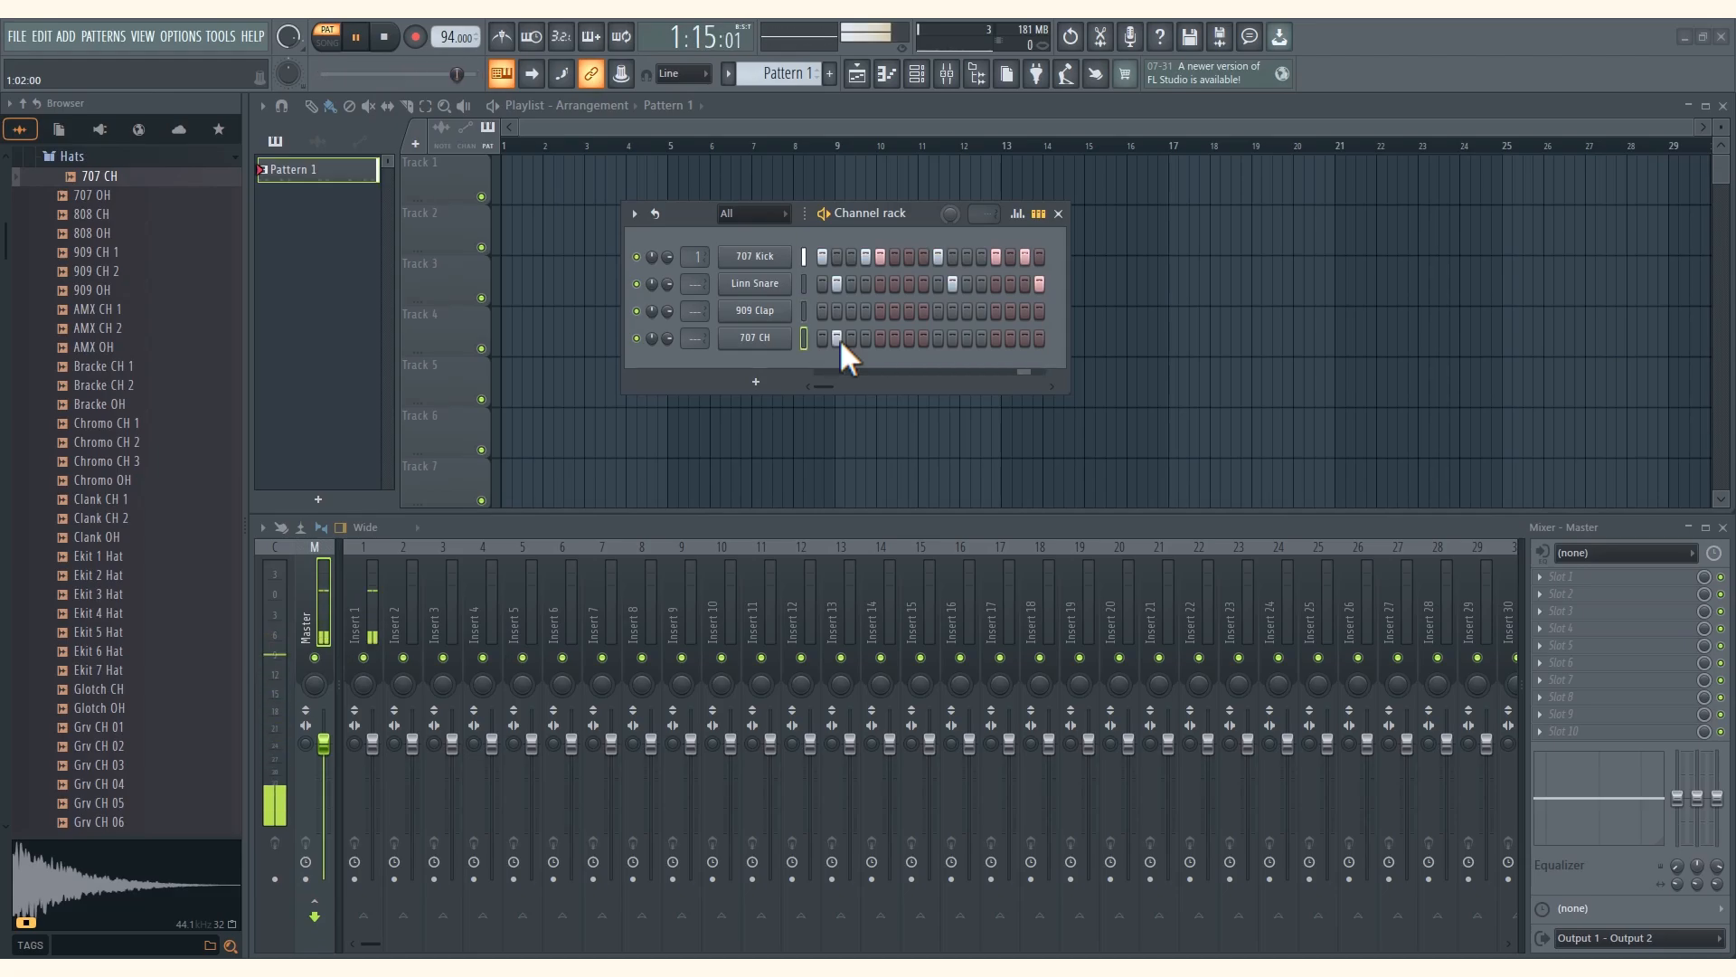
left_click_drag(839, 338, 924, 339)
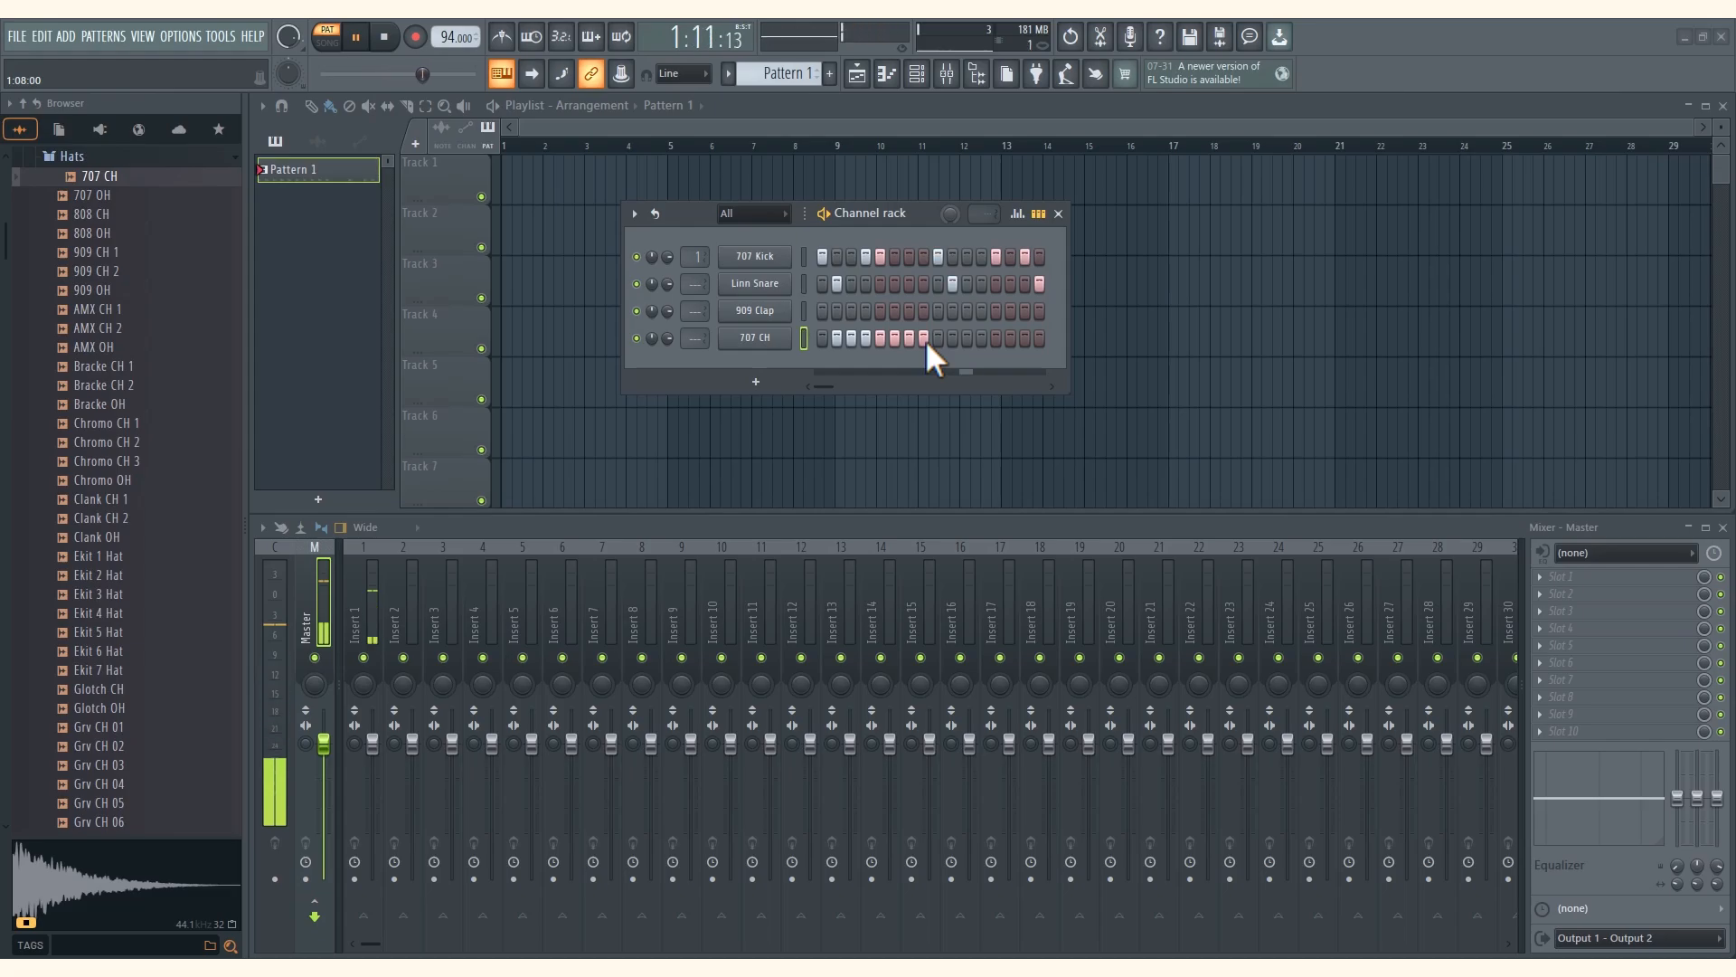
left_click_drag(952, 339, 1000, 342)
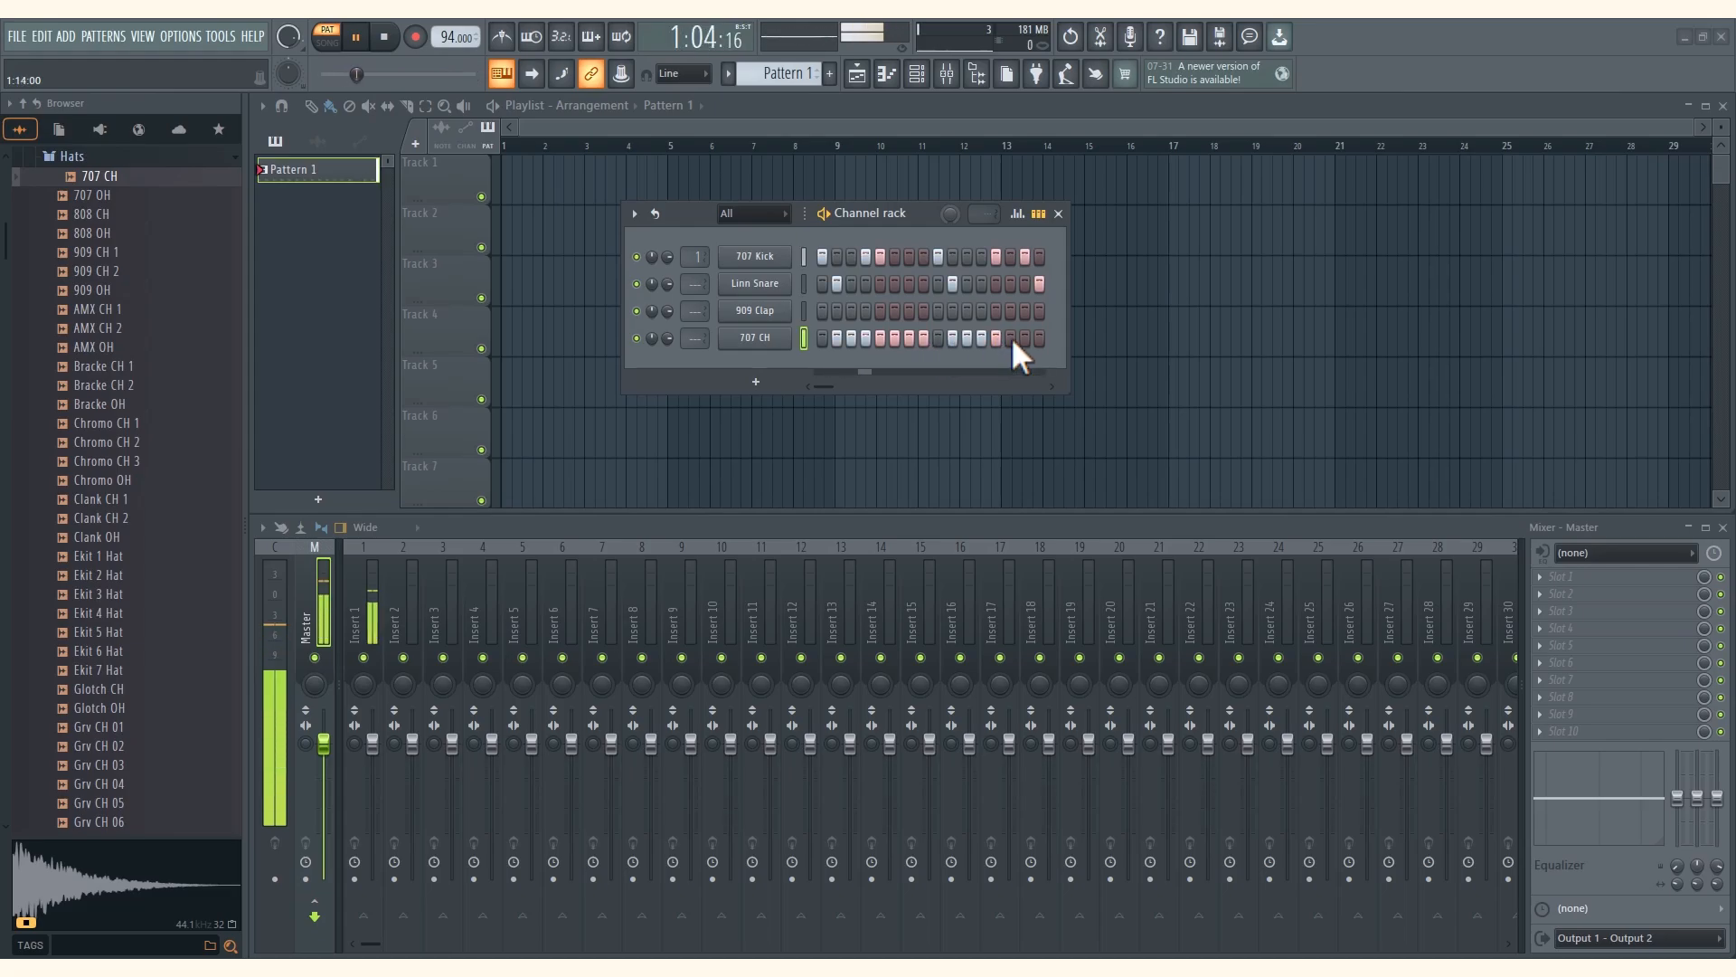
left_click(1038, 337)
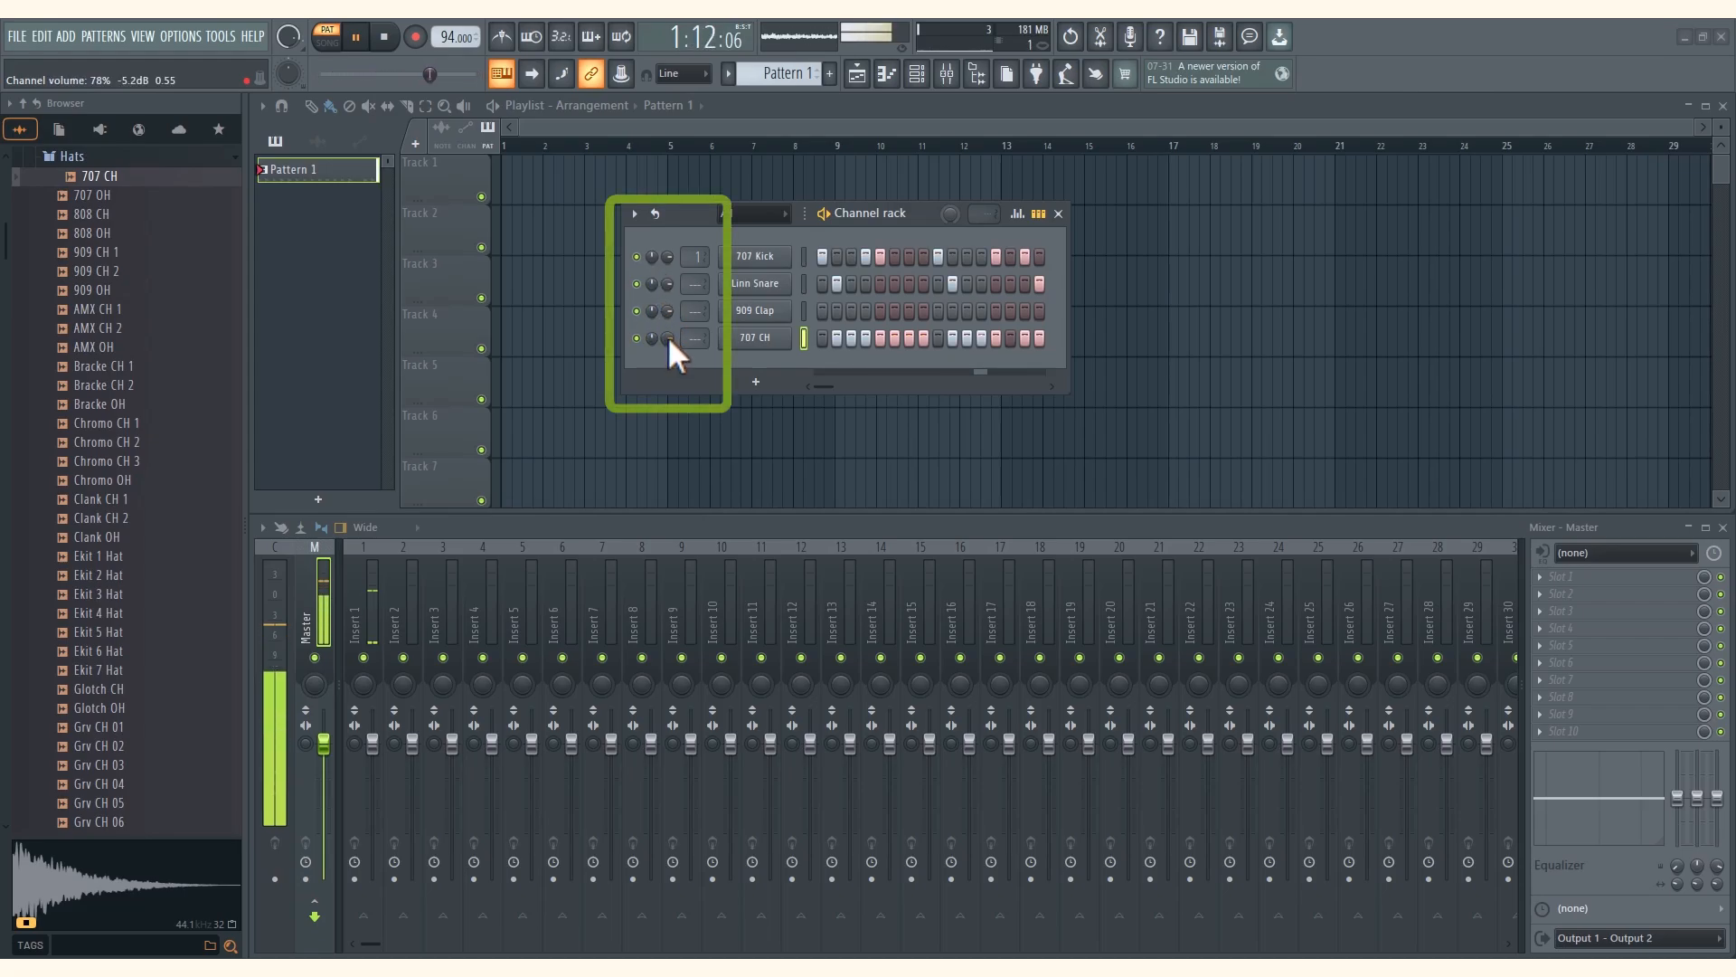
Lower the volume of the 707 CH channel to about 54%
left_click_drag(667, 337, 667, 354)
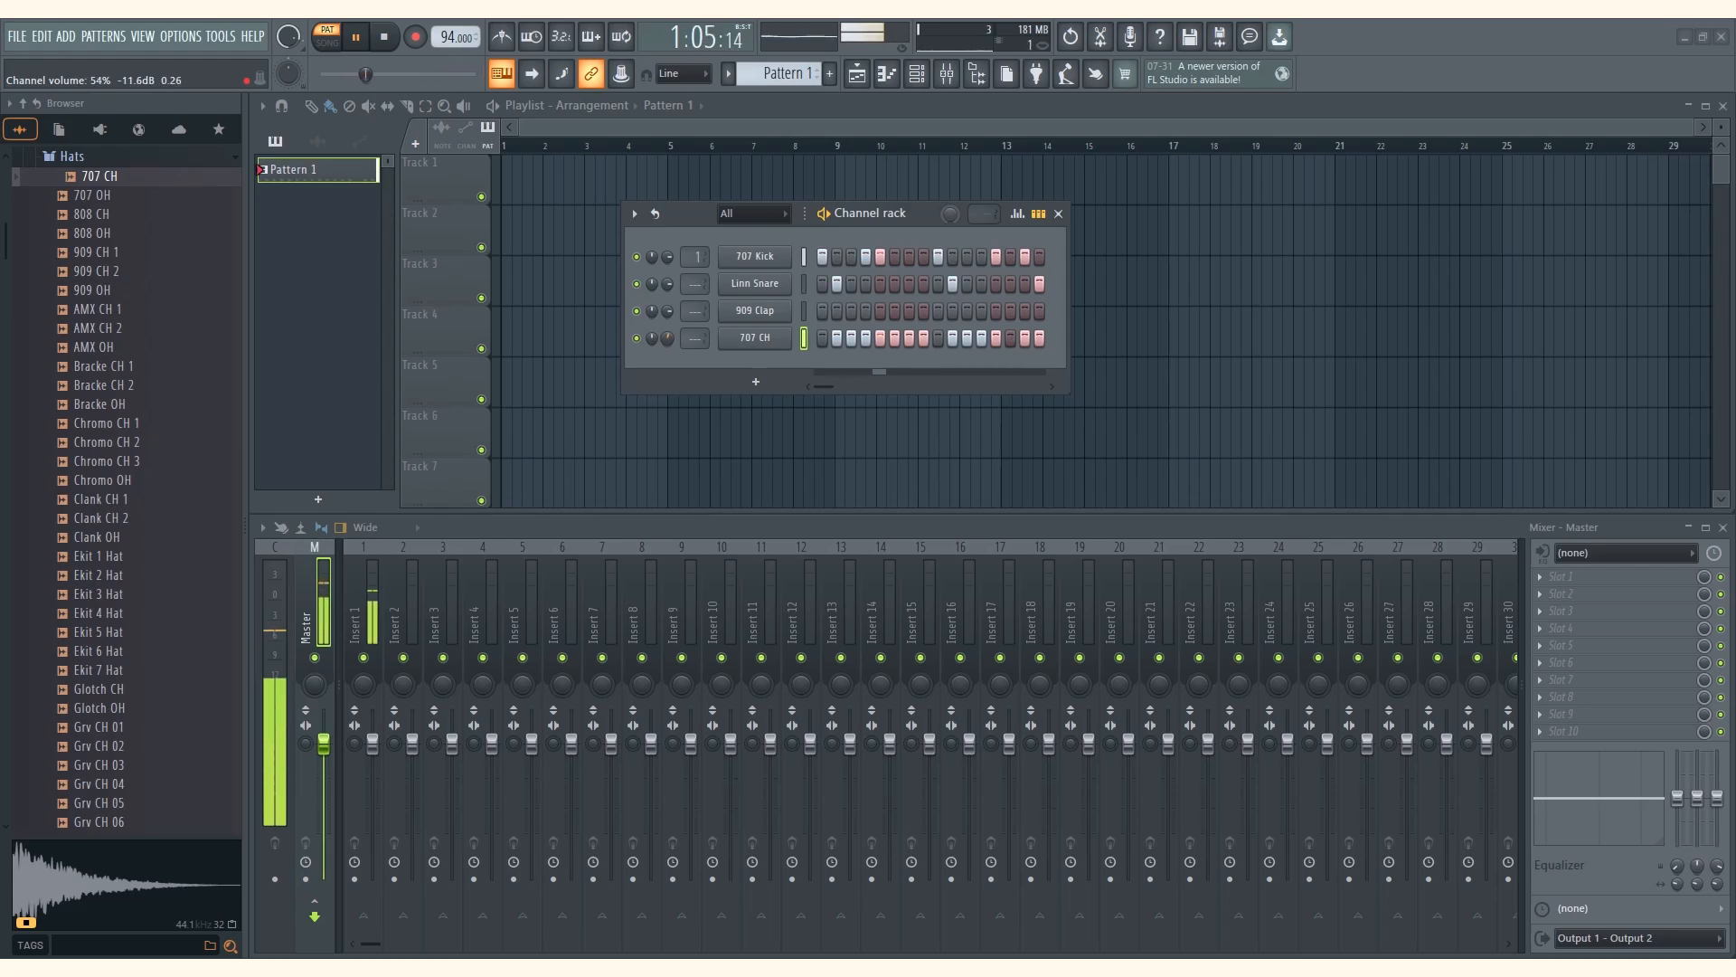
left_click_drag(667, 358, 667, 356)
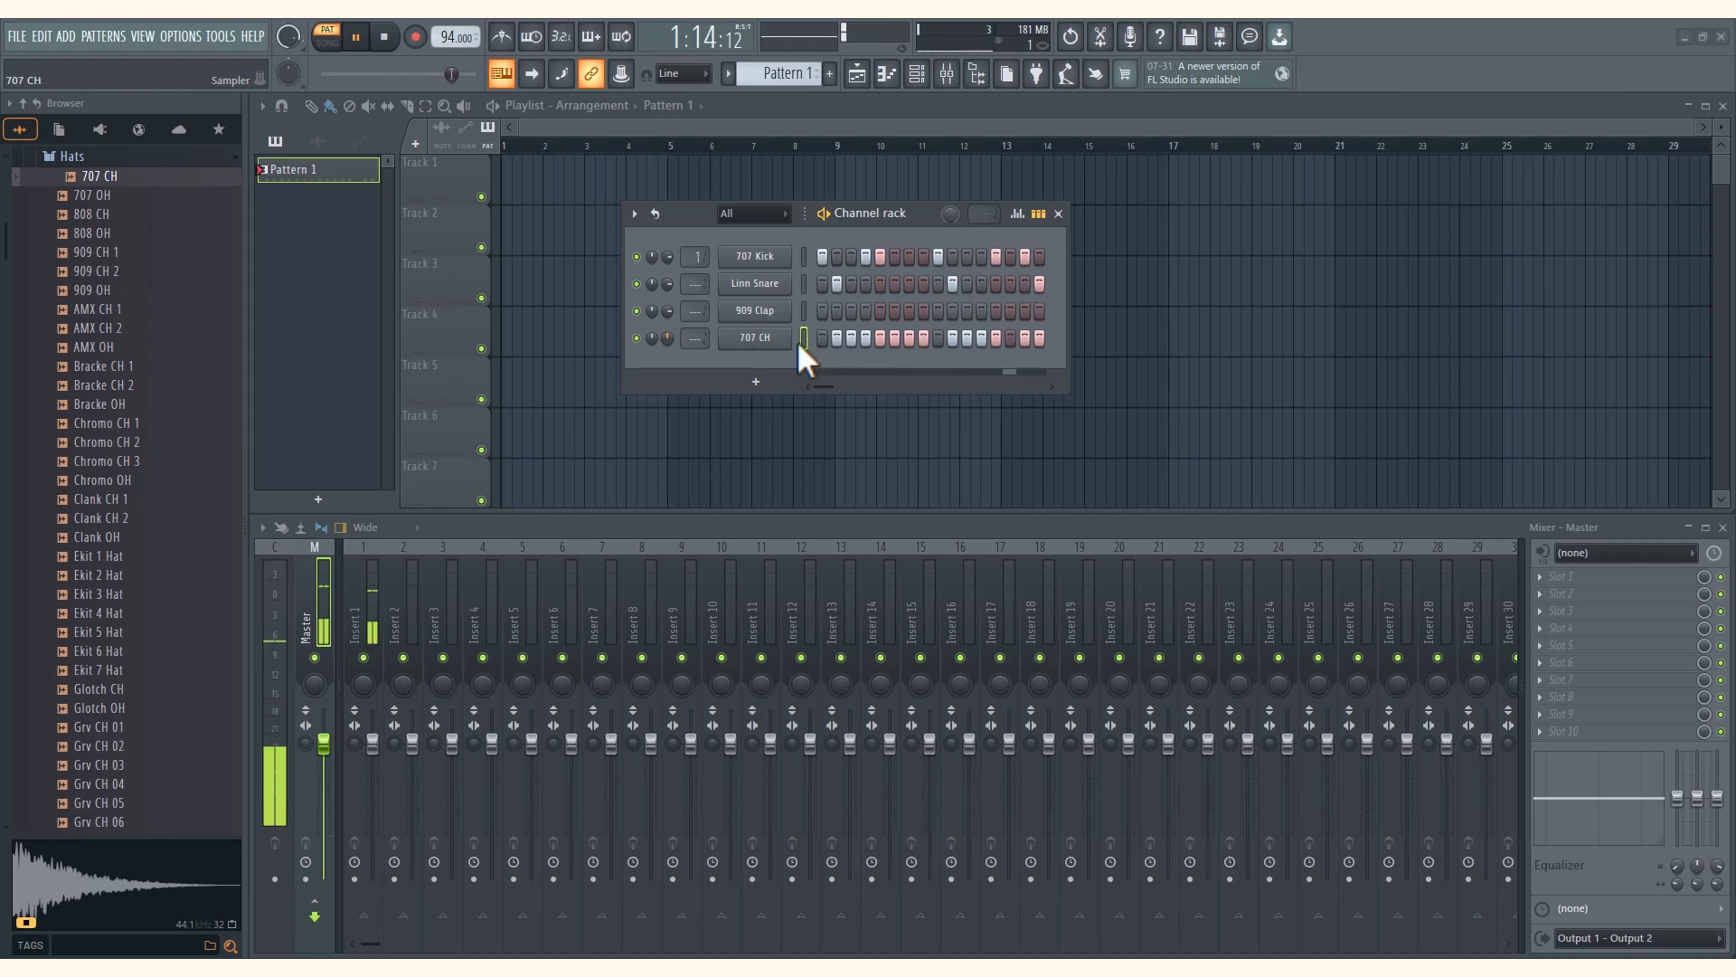
Activate steps 5 and 13 for the 909 Clap channel and stop playback
left_click(881, 311)
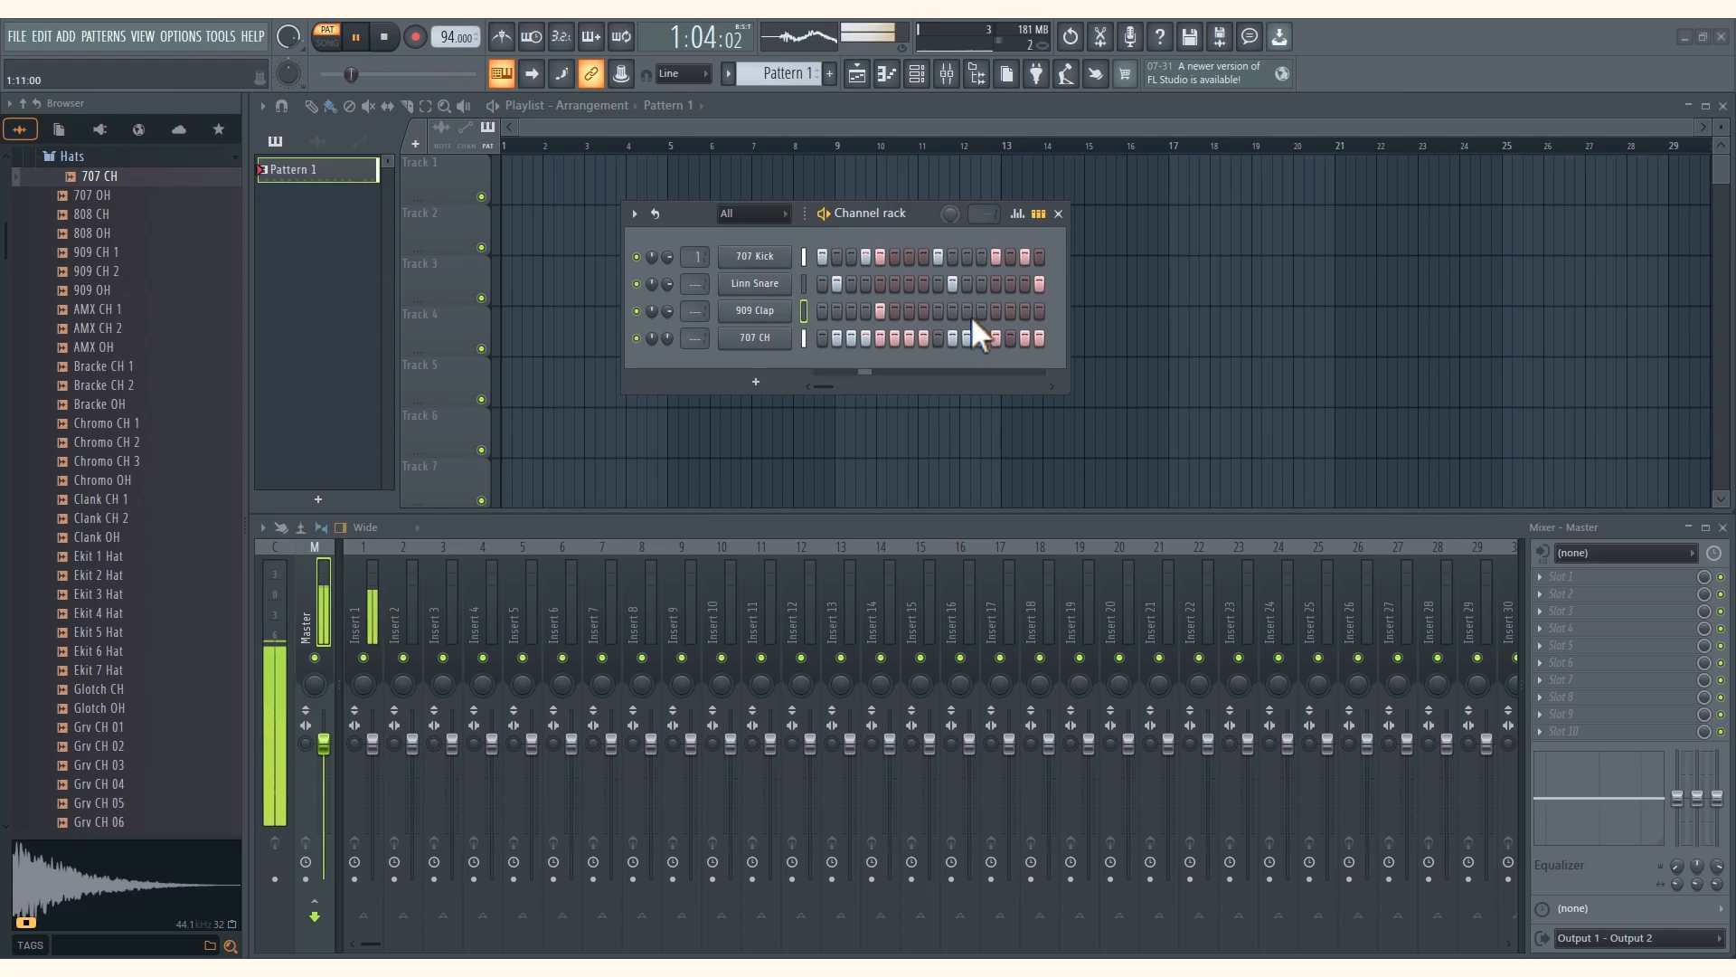
left_click(995, 311)
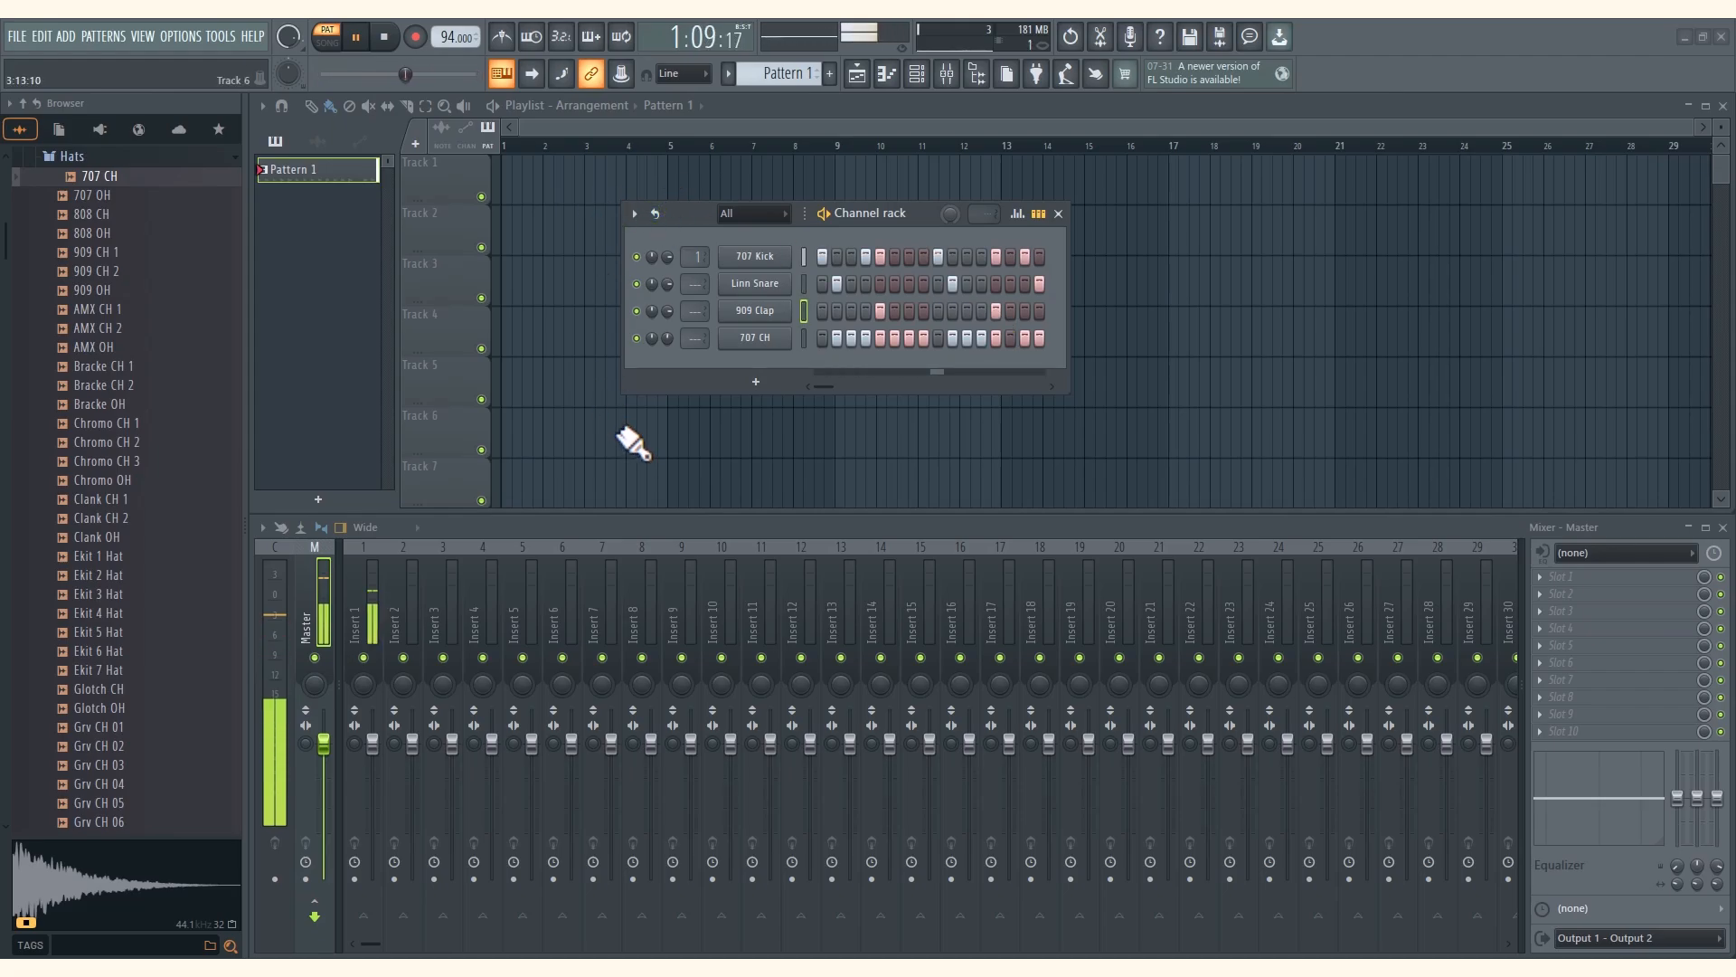
left_click(386, 38)
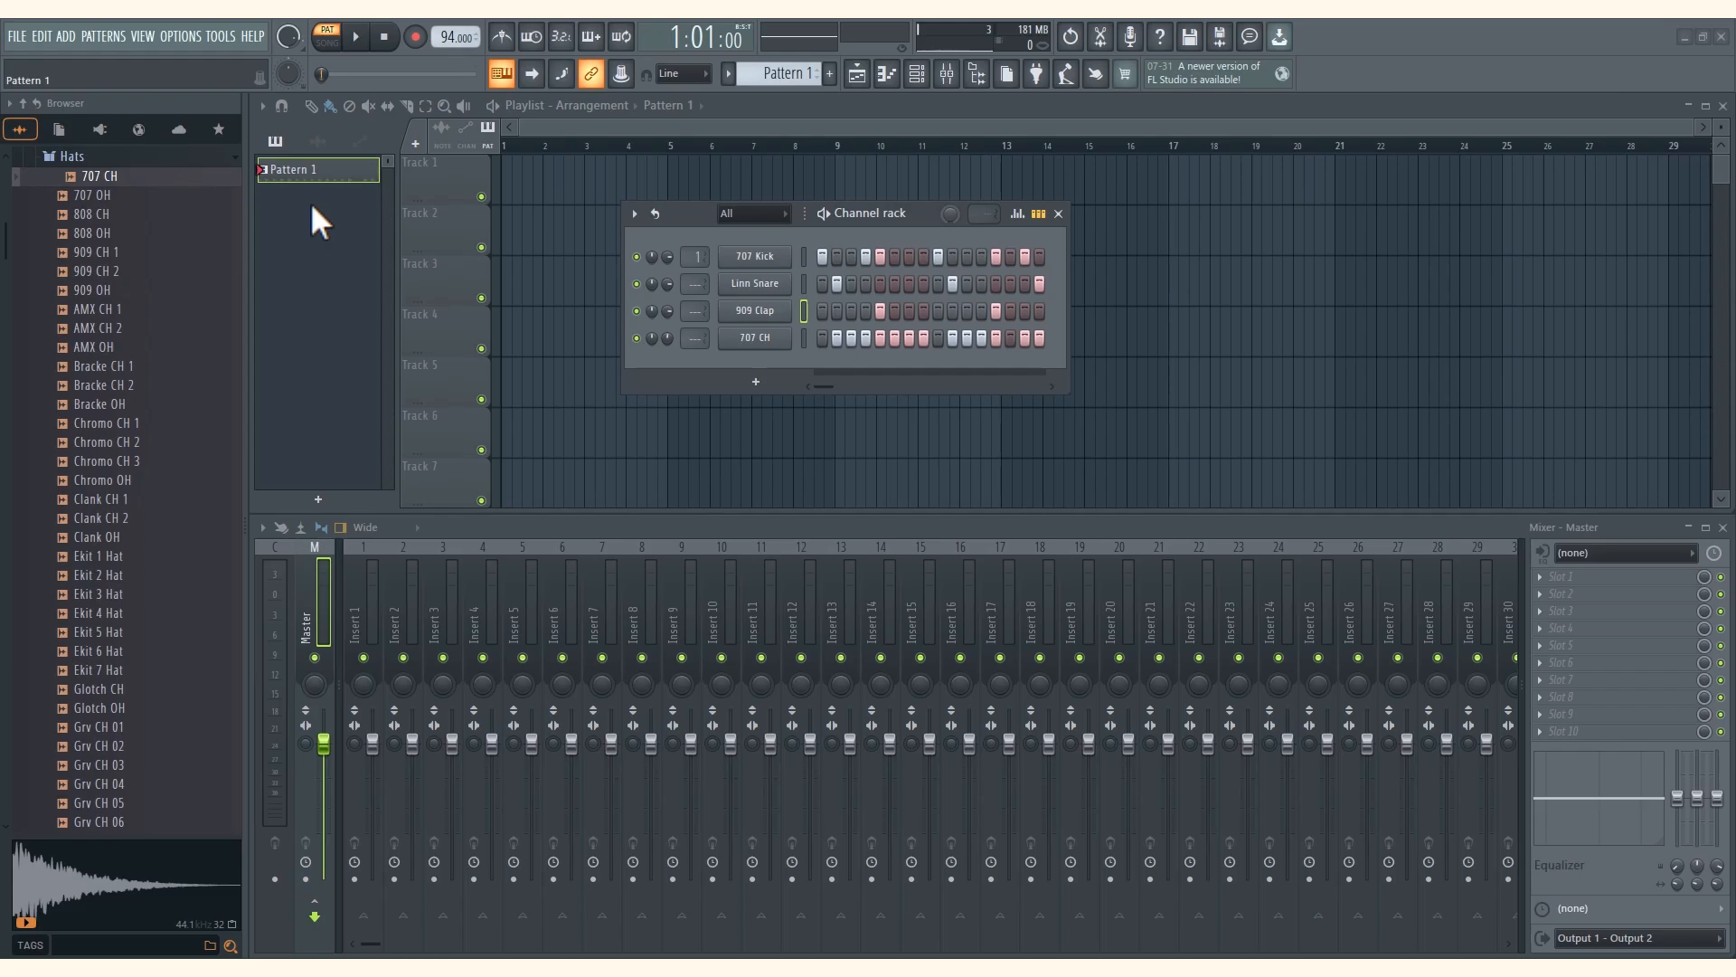
Clone Pattern 1 as Pattern 2, activate step 7 of its Linn Snare channel, and play the pattern back
right_click(307, 170)
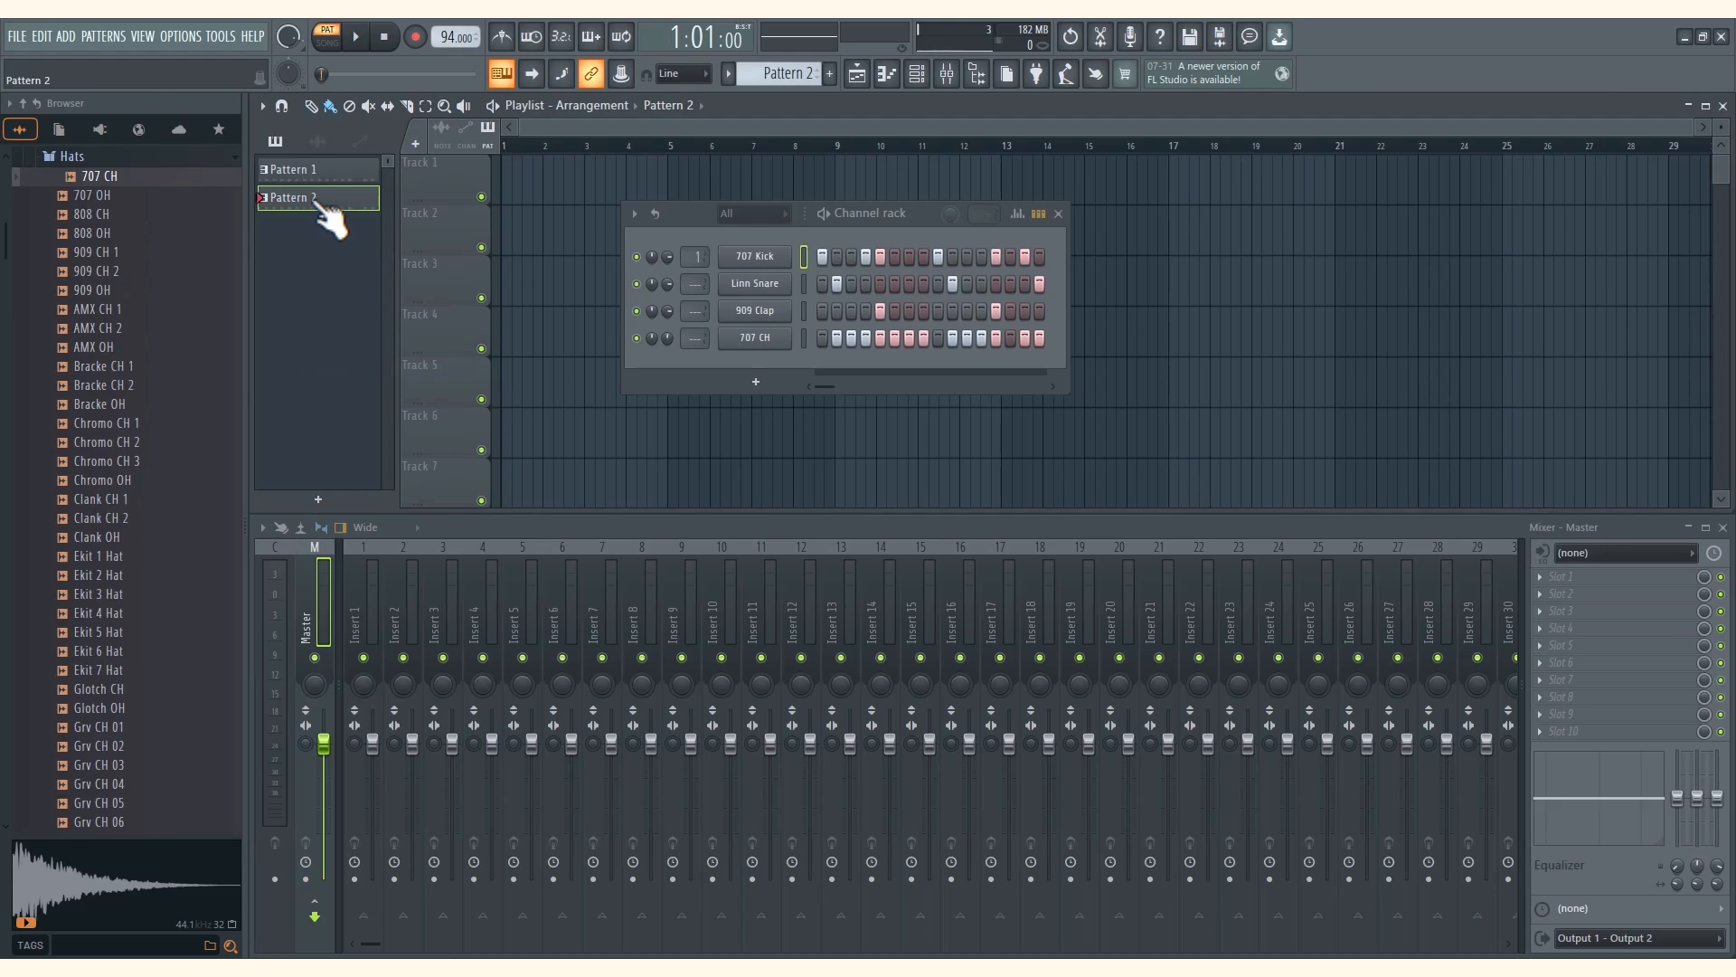
left_click(908, 284)
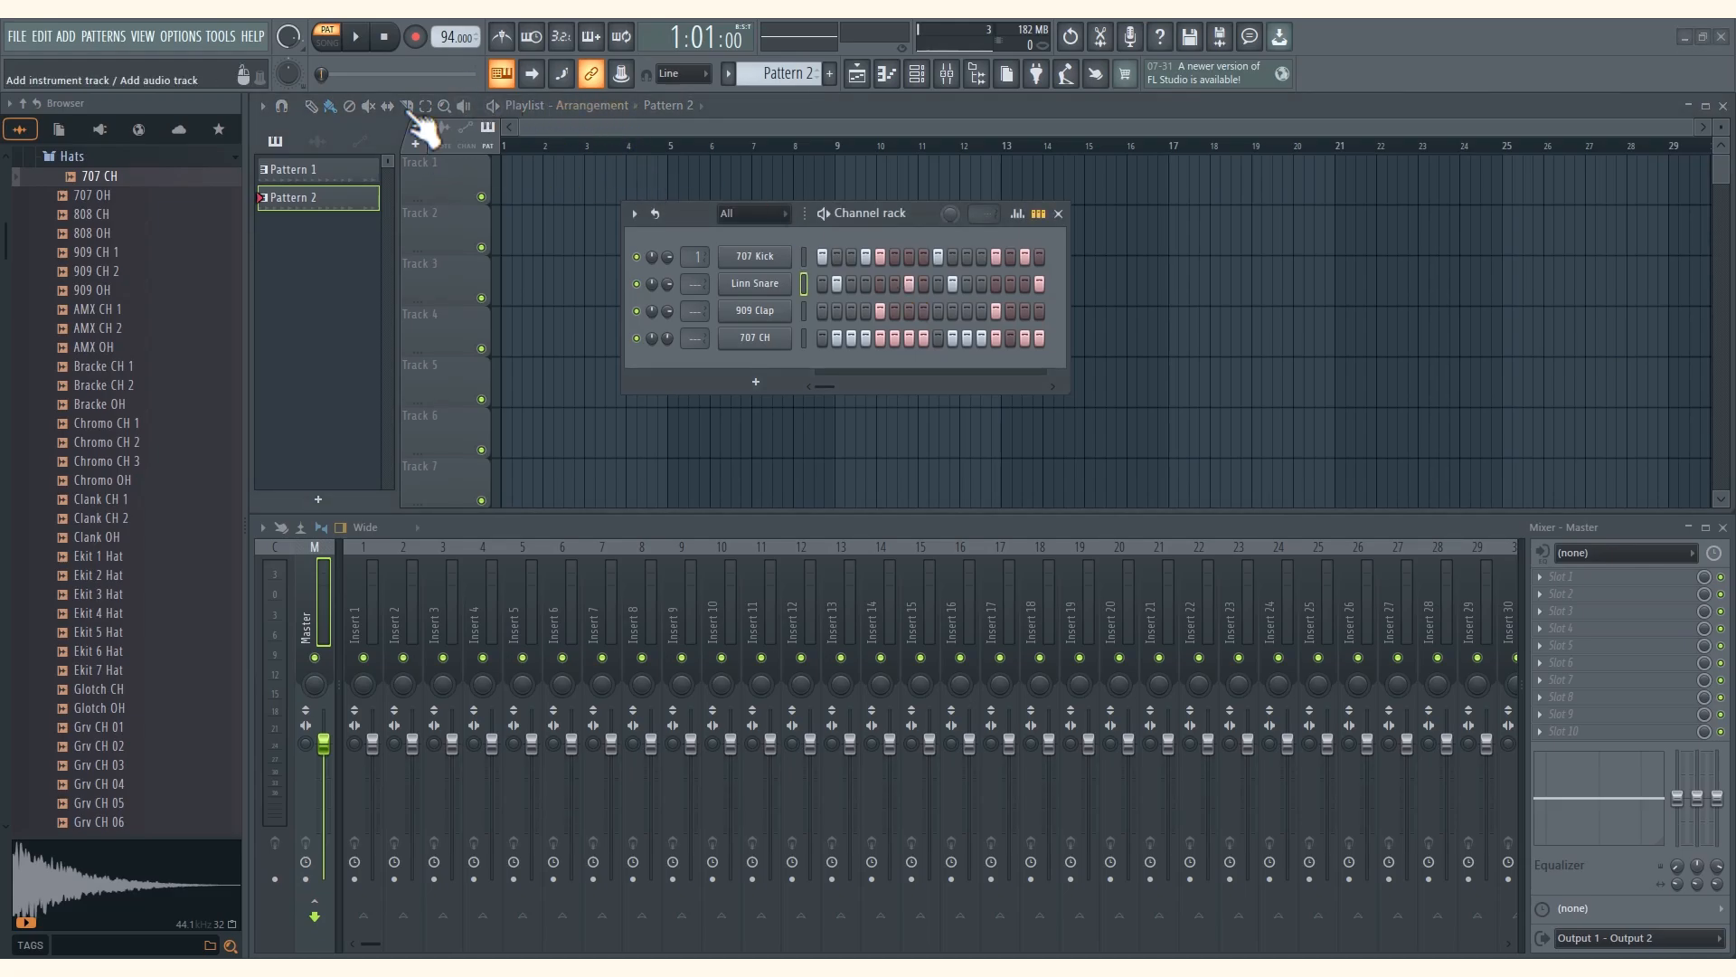
left_click(357, 38)
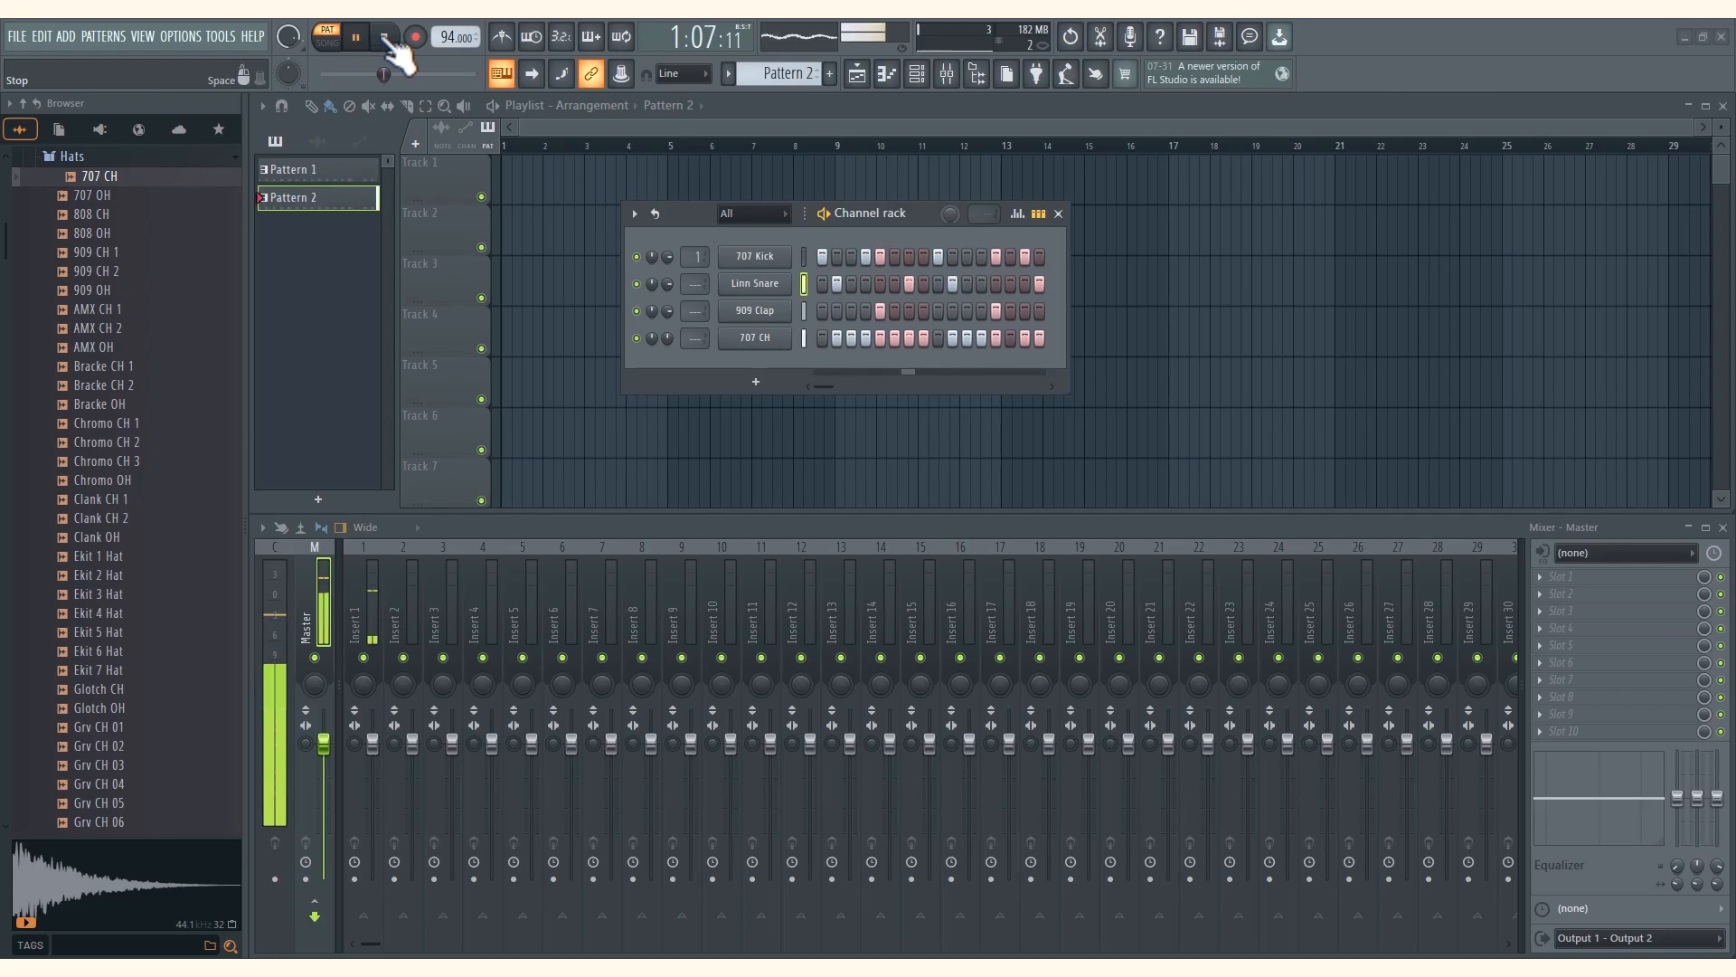
left_click(384, 38)
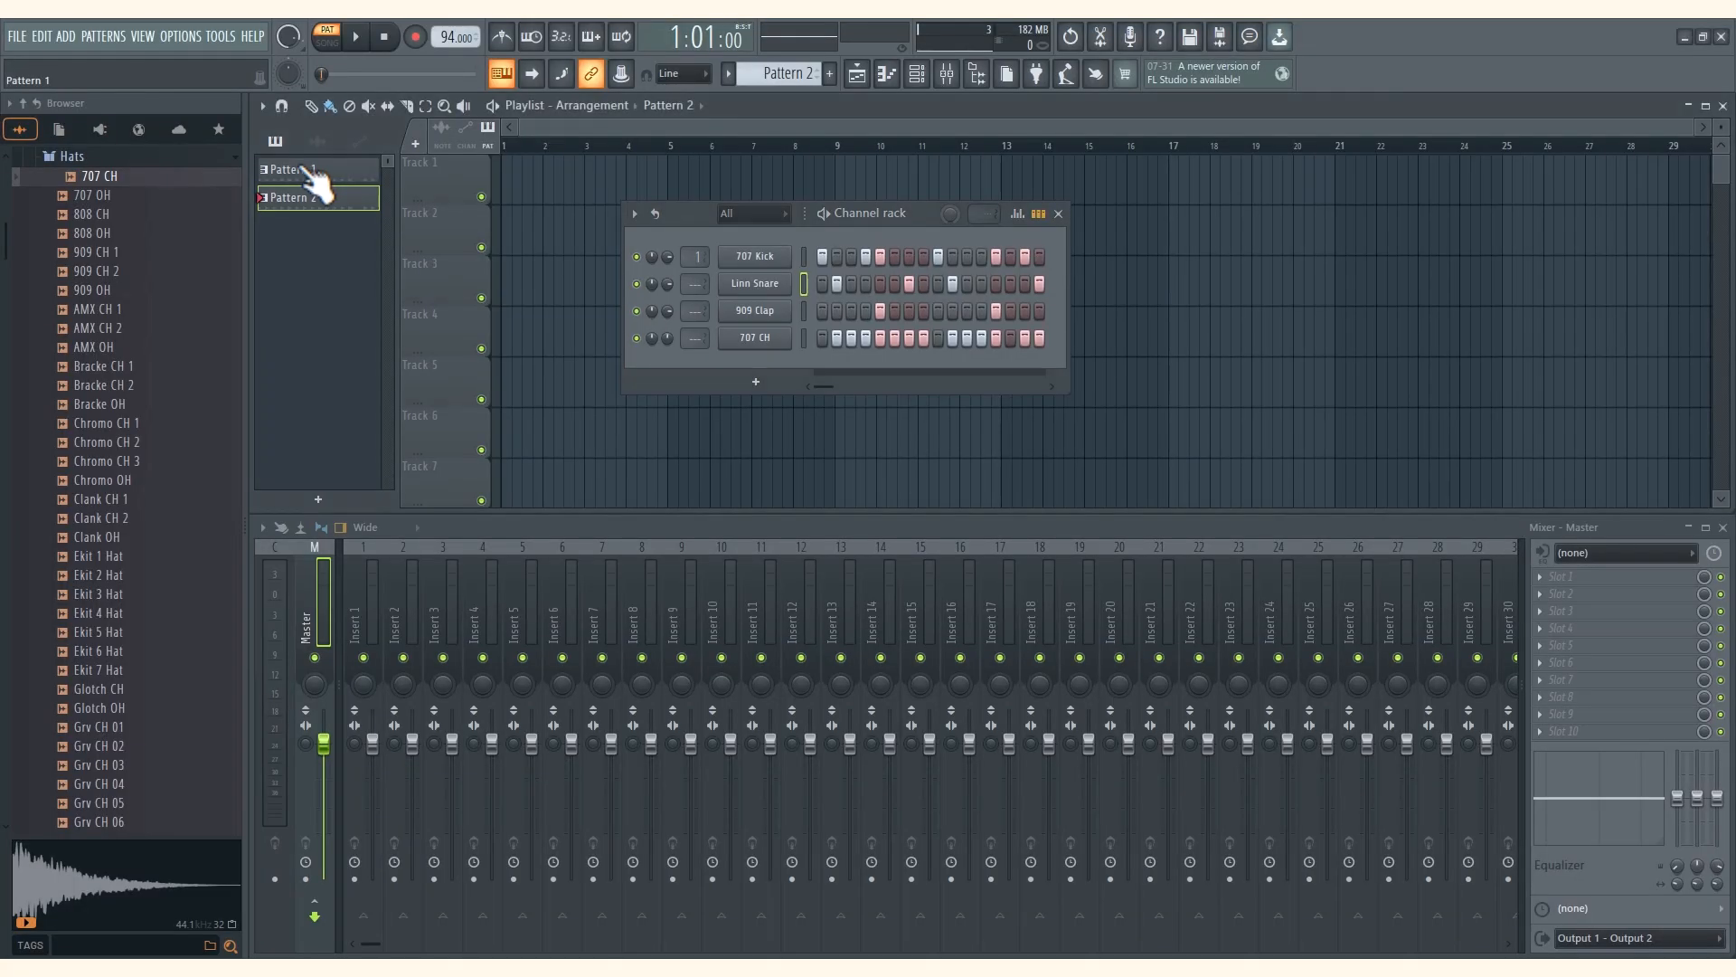
Place Pattern 1 at bars 1 and 2 of Track 1 in the playlist
left_click_drag(316, 172, 502, 172)
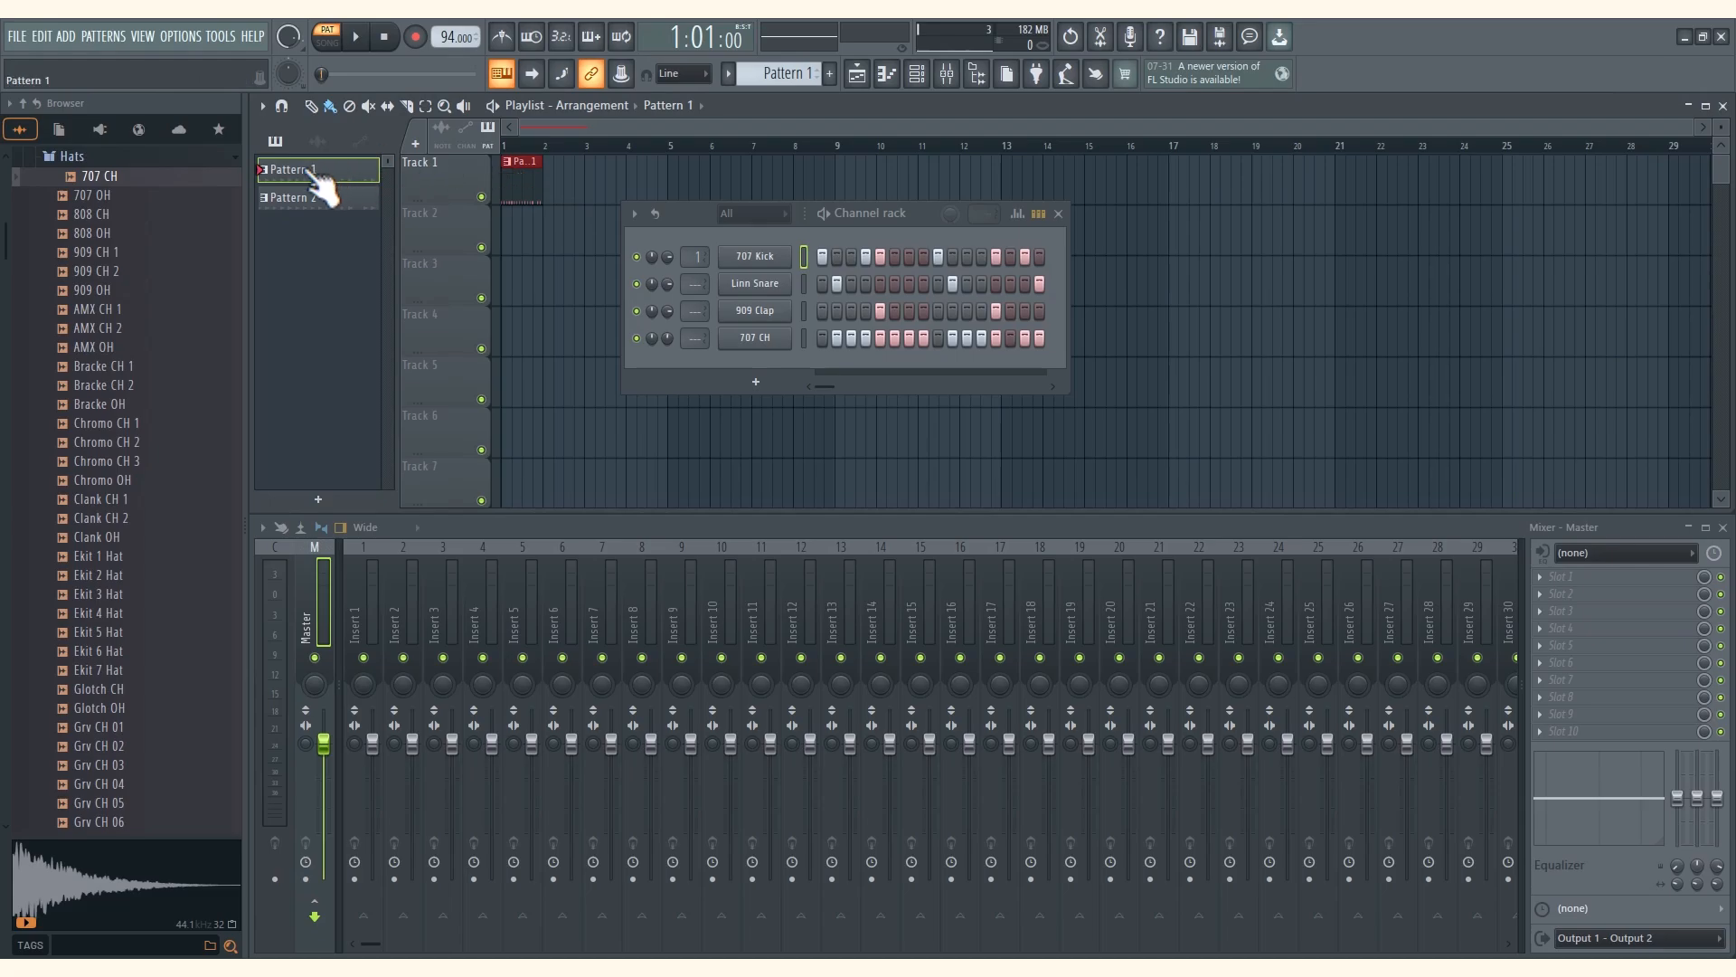
left_click_drag(317, 176, 545, 175)
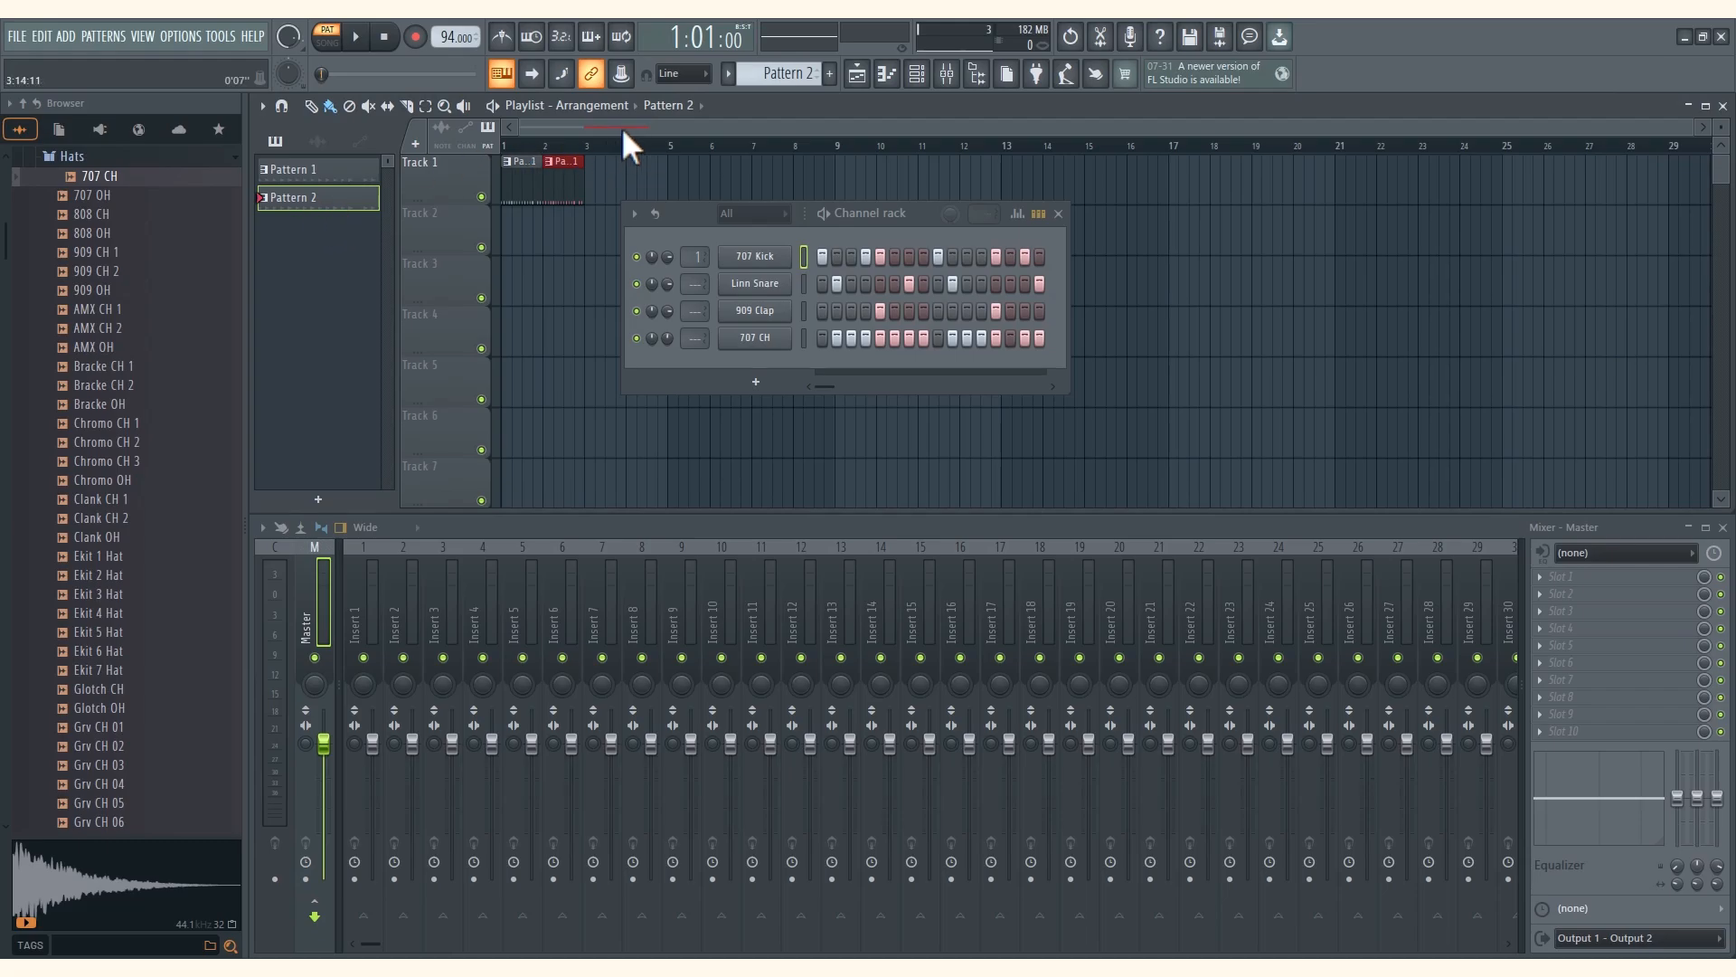
Create a new empty pattern named Break Down
left_click(829, 72)
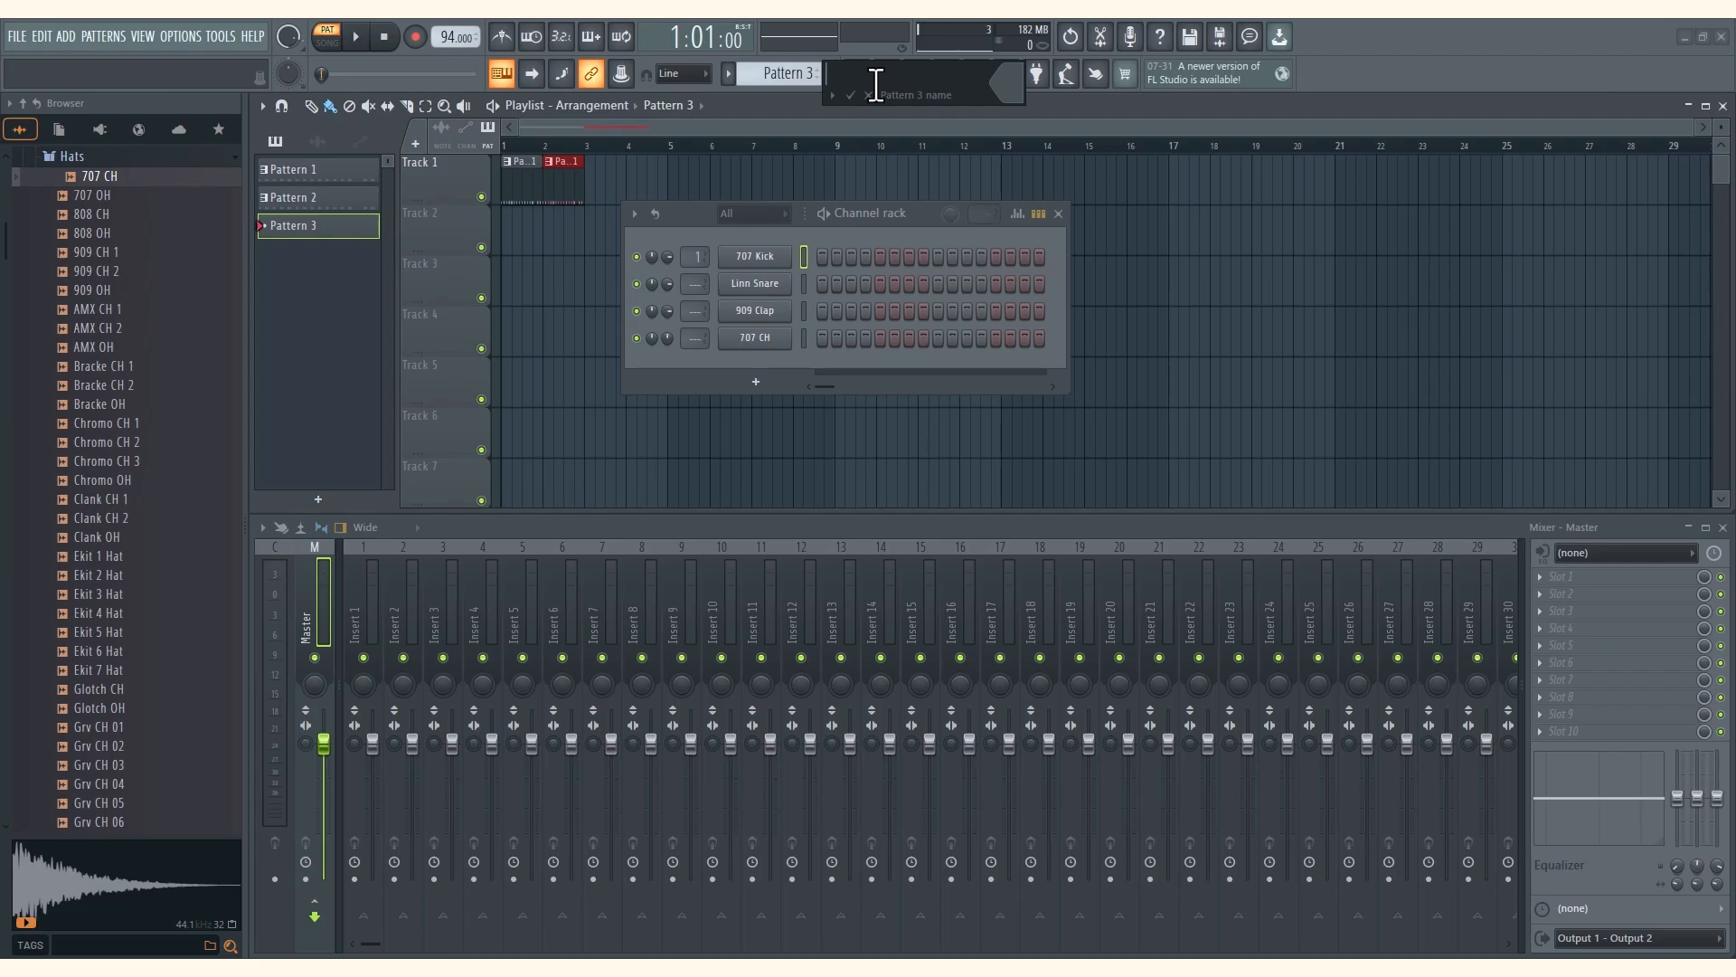
type("Break Down")
key("Return")
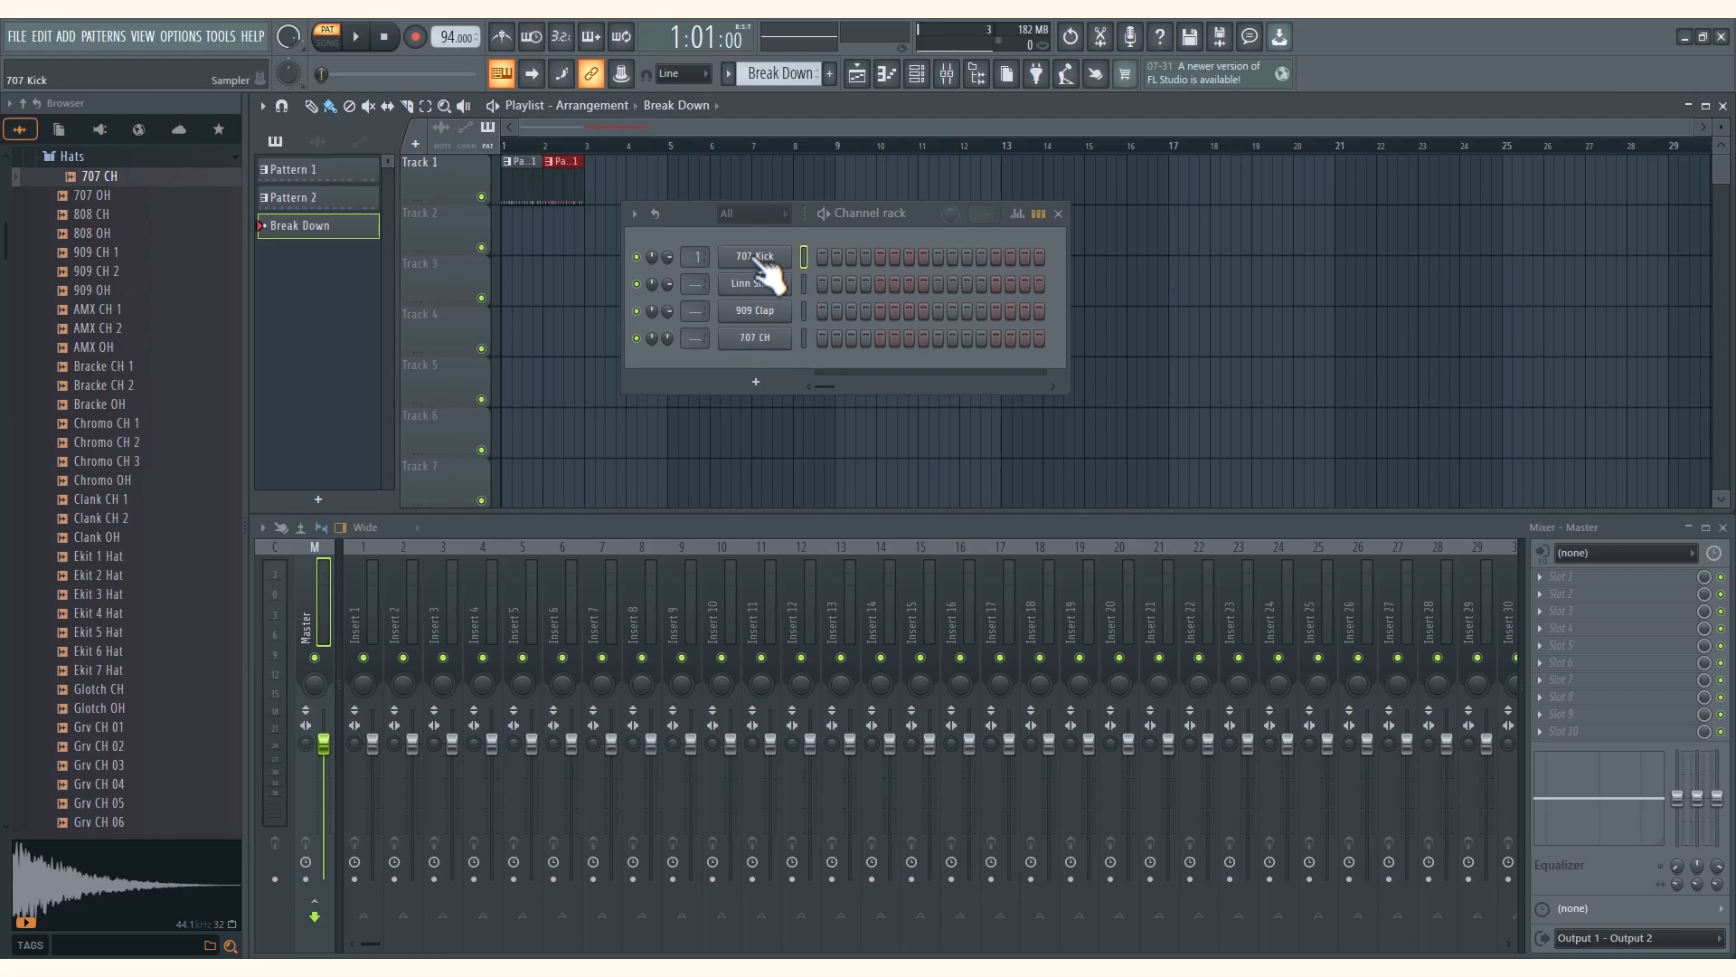
Activate steps 1, 5, 9 and 13 of the 707 Kick channel in the Break Down pattern
left_click(319, 198)
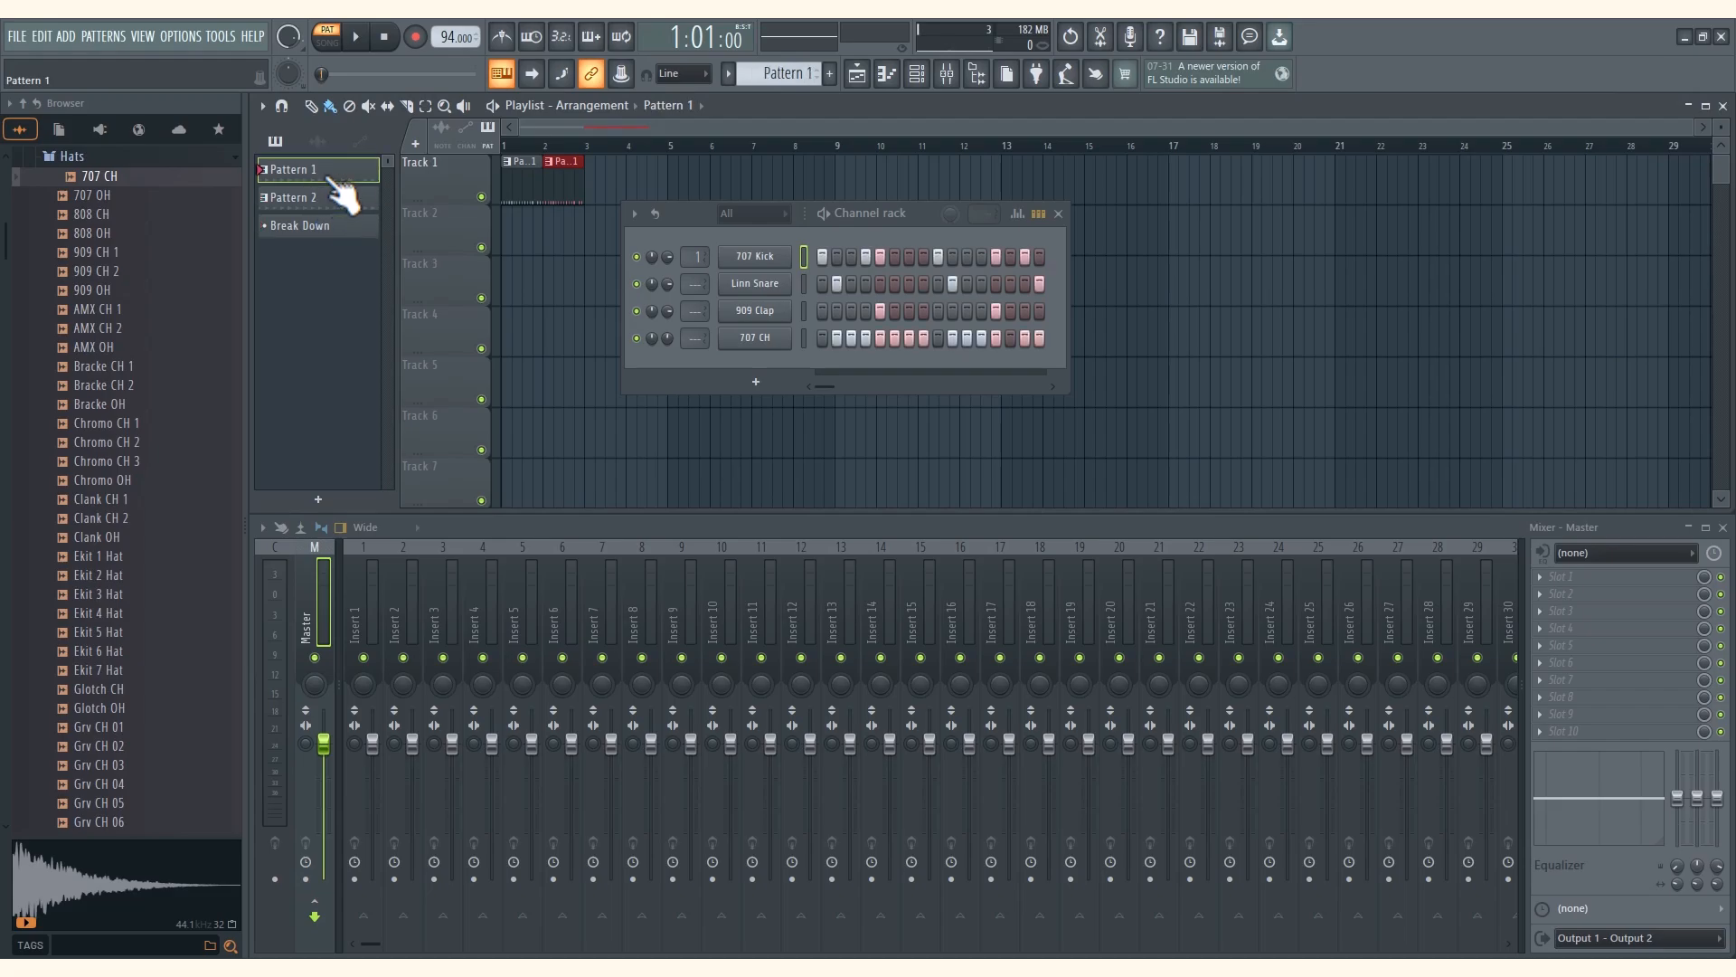
left_click(321, 233)
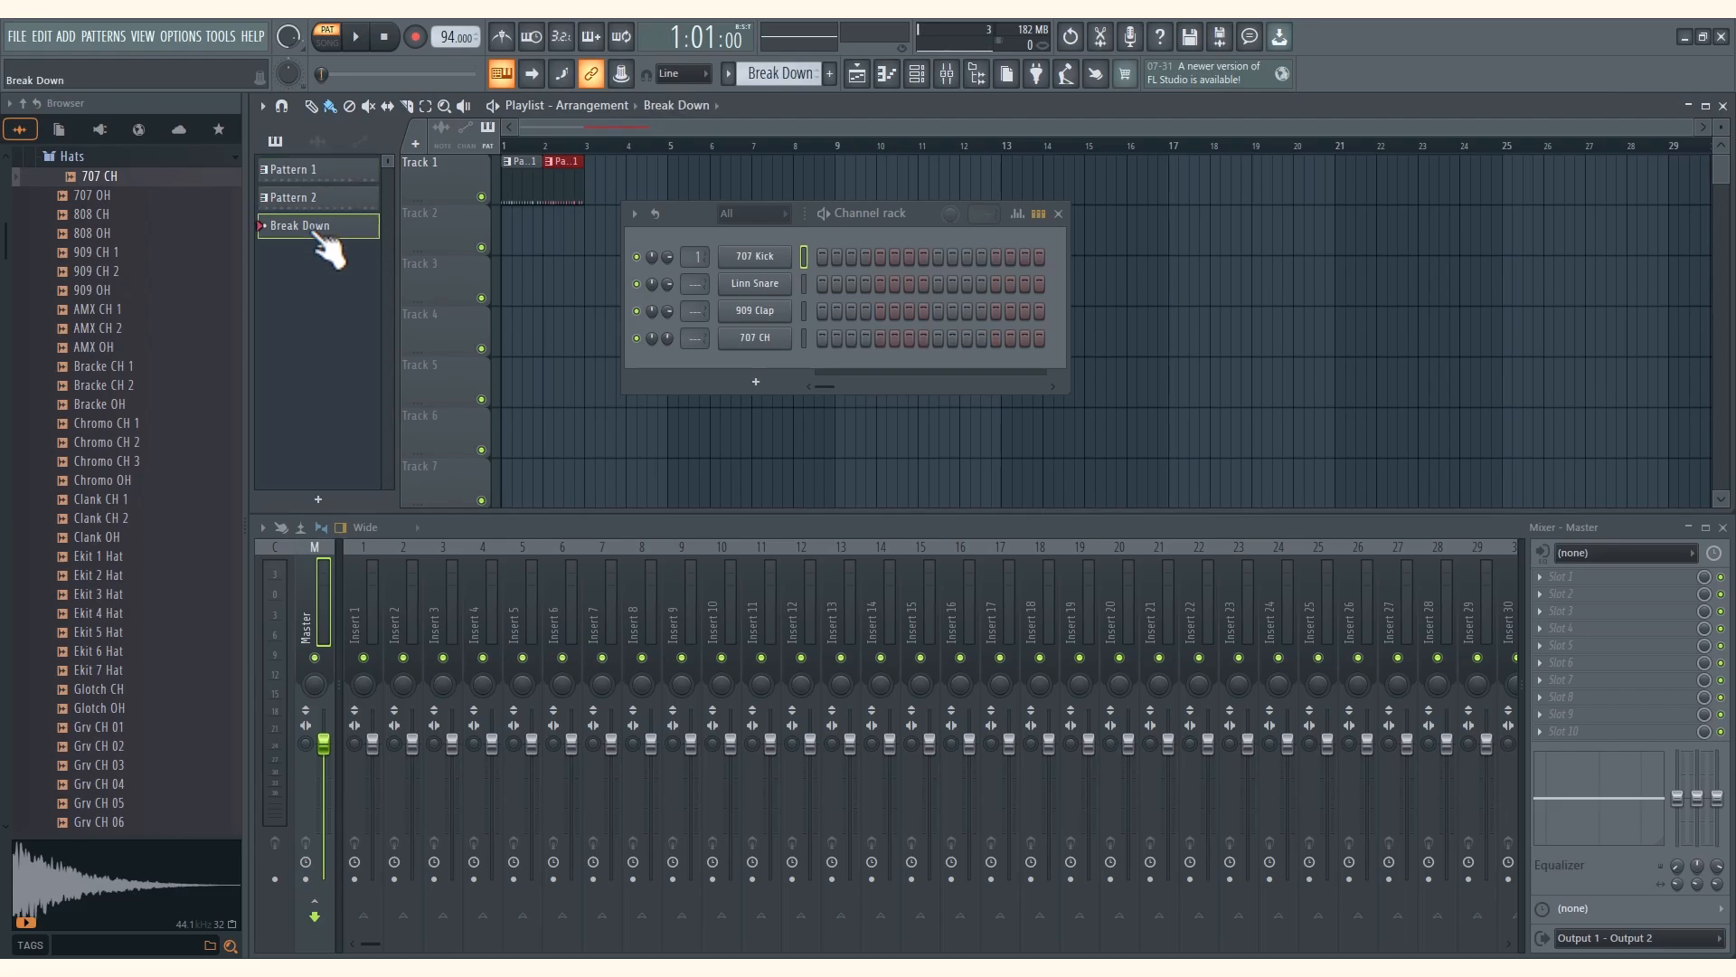
left_click(822, 258)
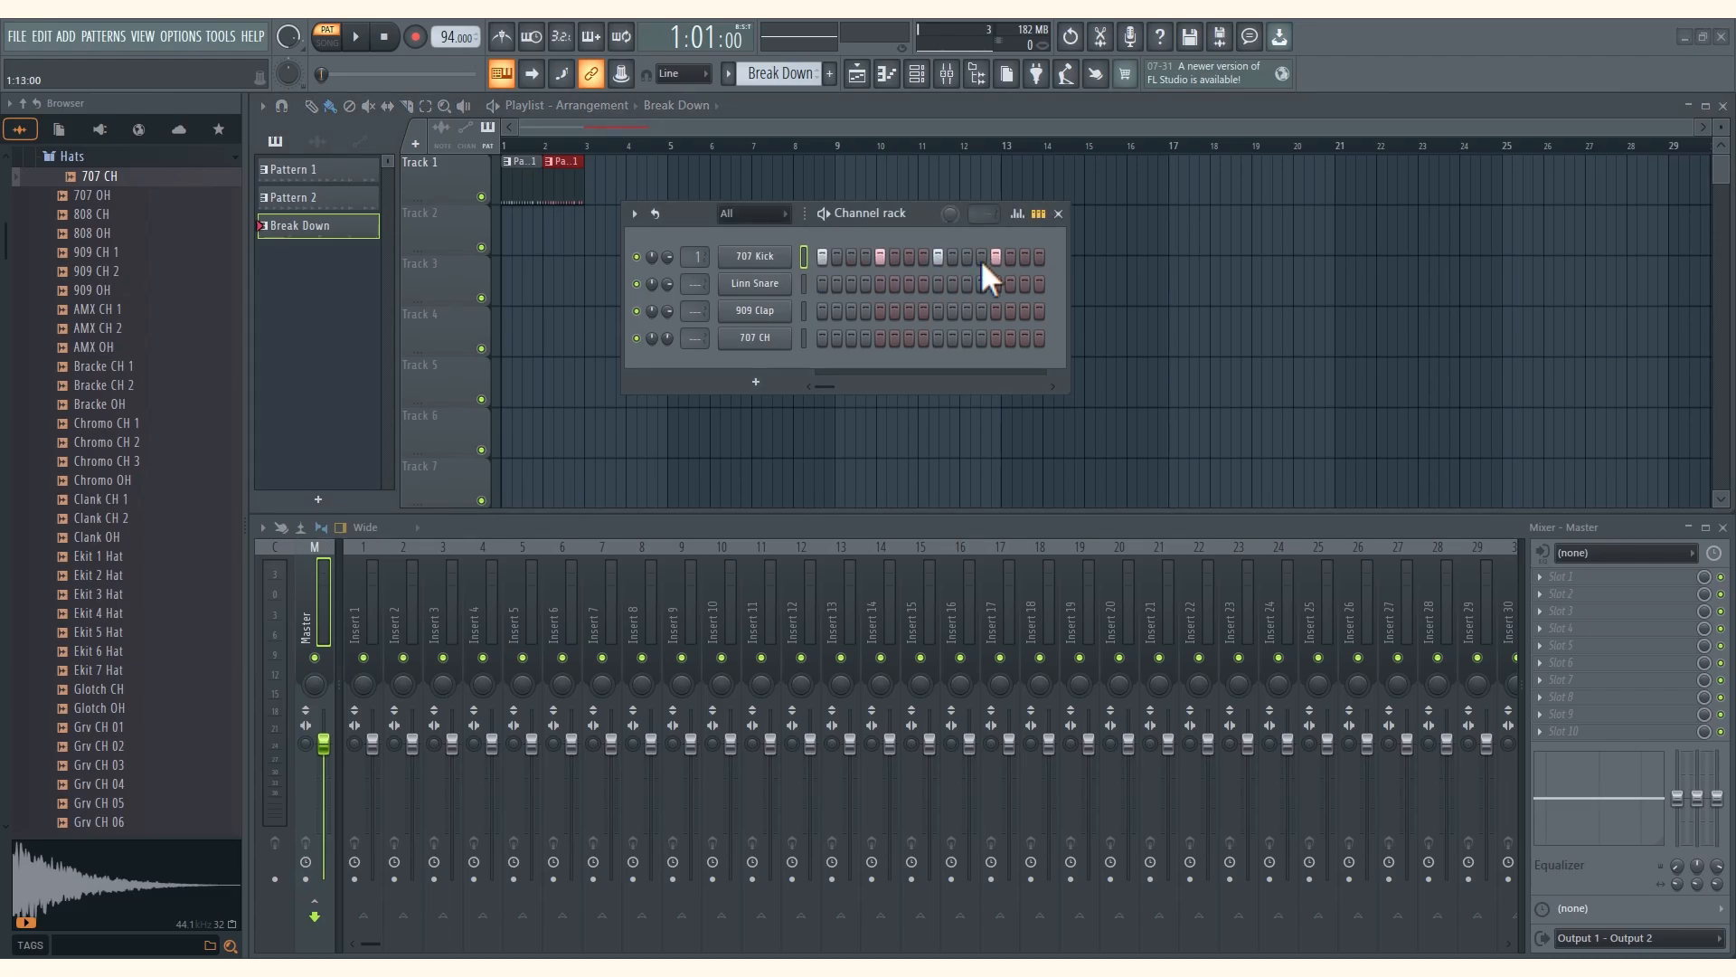
Add Break Down at bar 3 and Pattern 2 at bars 4 and 5 of Track 1, with playback in song mode
left_click_drag(301, 236, 591, 169)
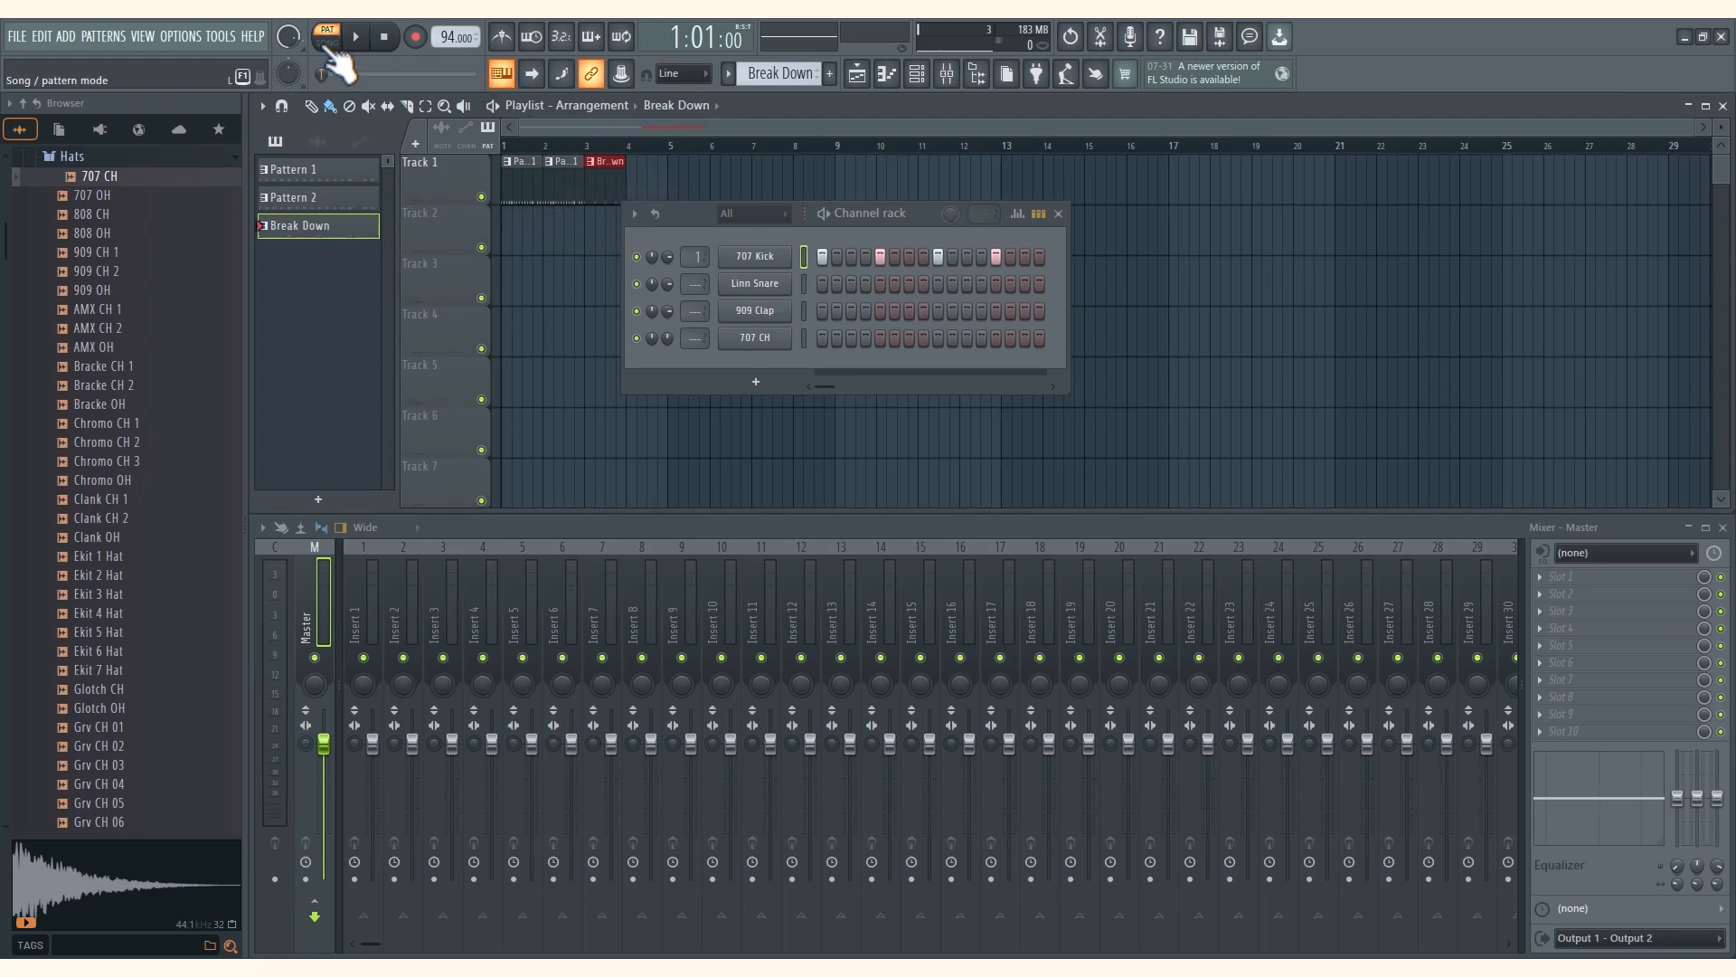
left_click(358, 38)
left_click_drag(316, 231, 630, 172)
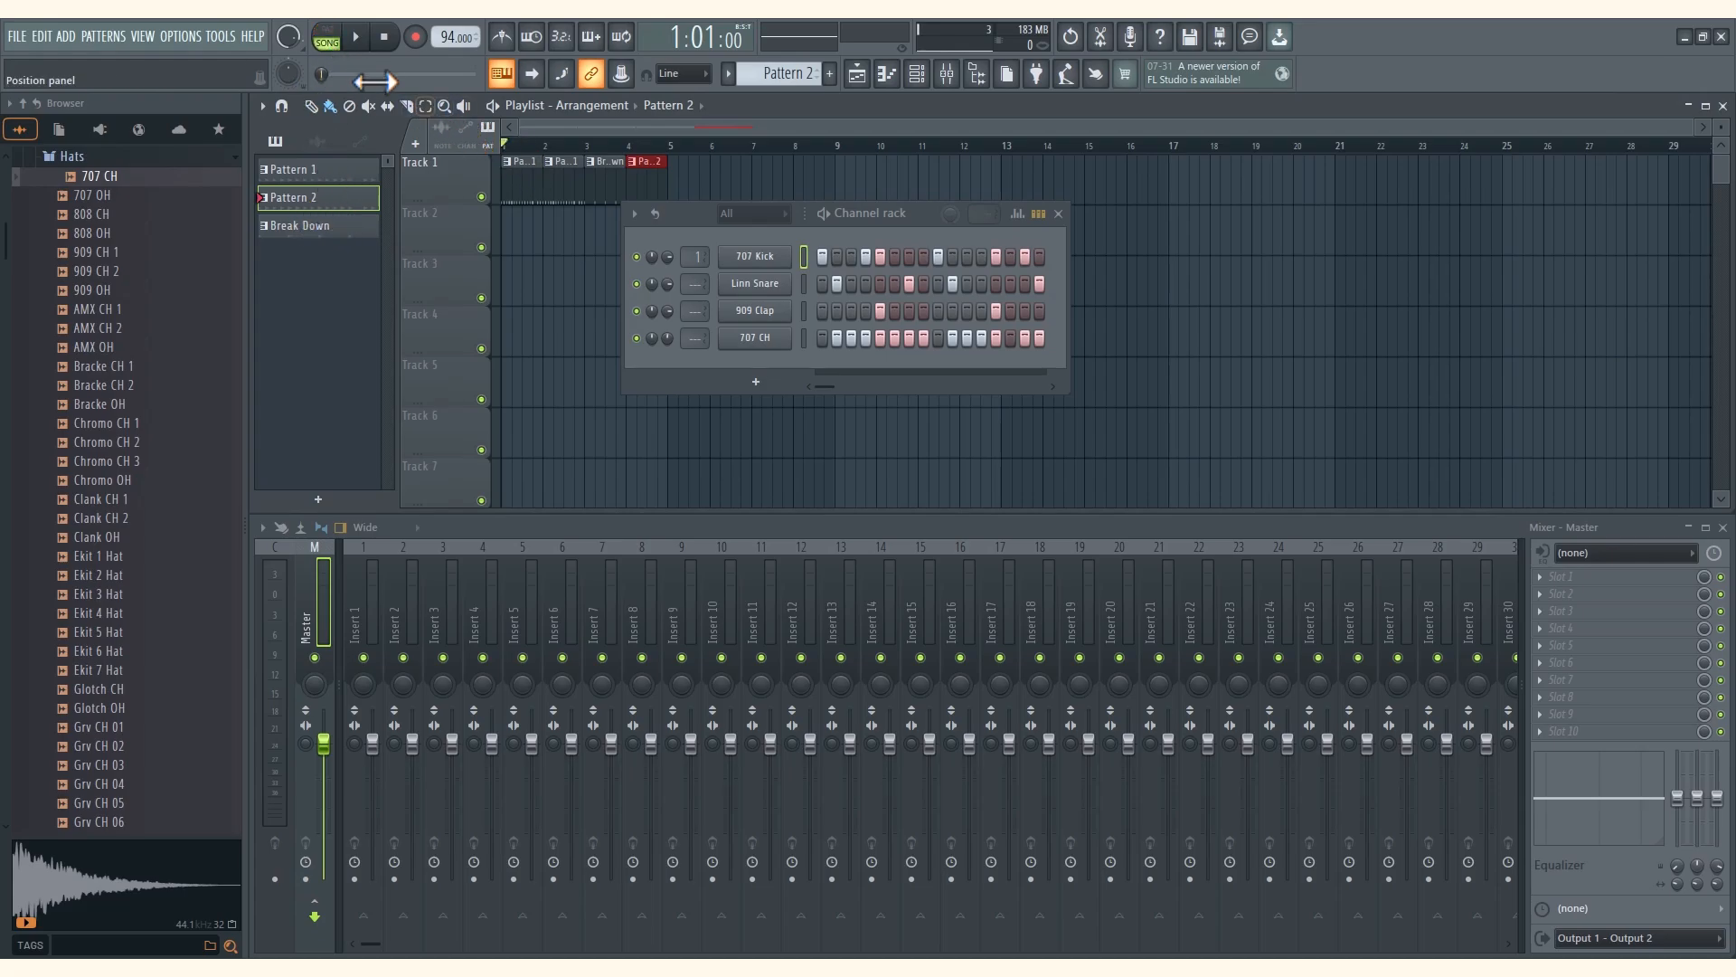
left_click(690, 161)
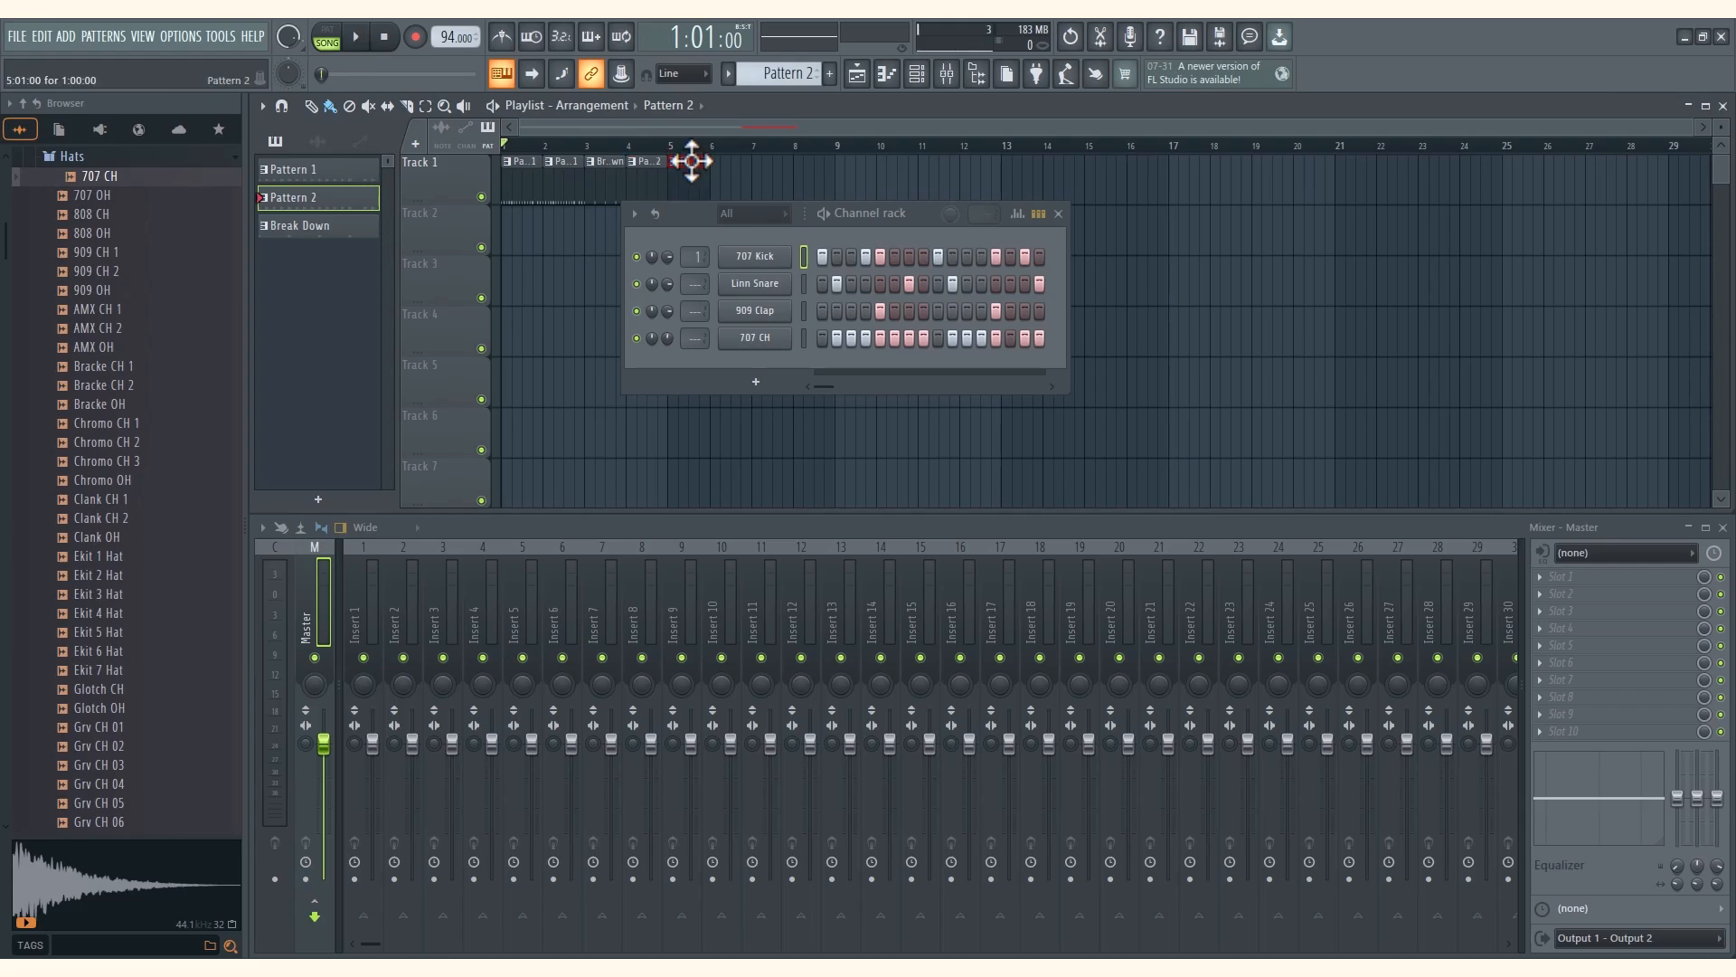
Delete the Break Down clip at bar 3 and leave a single Pattern 2 clip in its place
right_click(609, 165)
left_click_drag(655, 166, 612, 167)
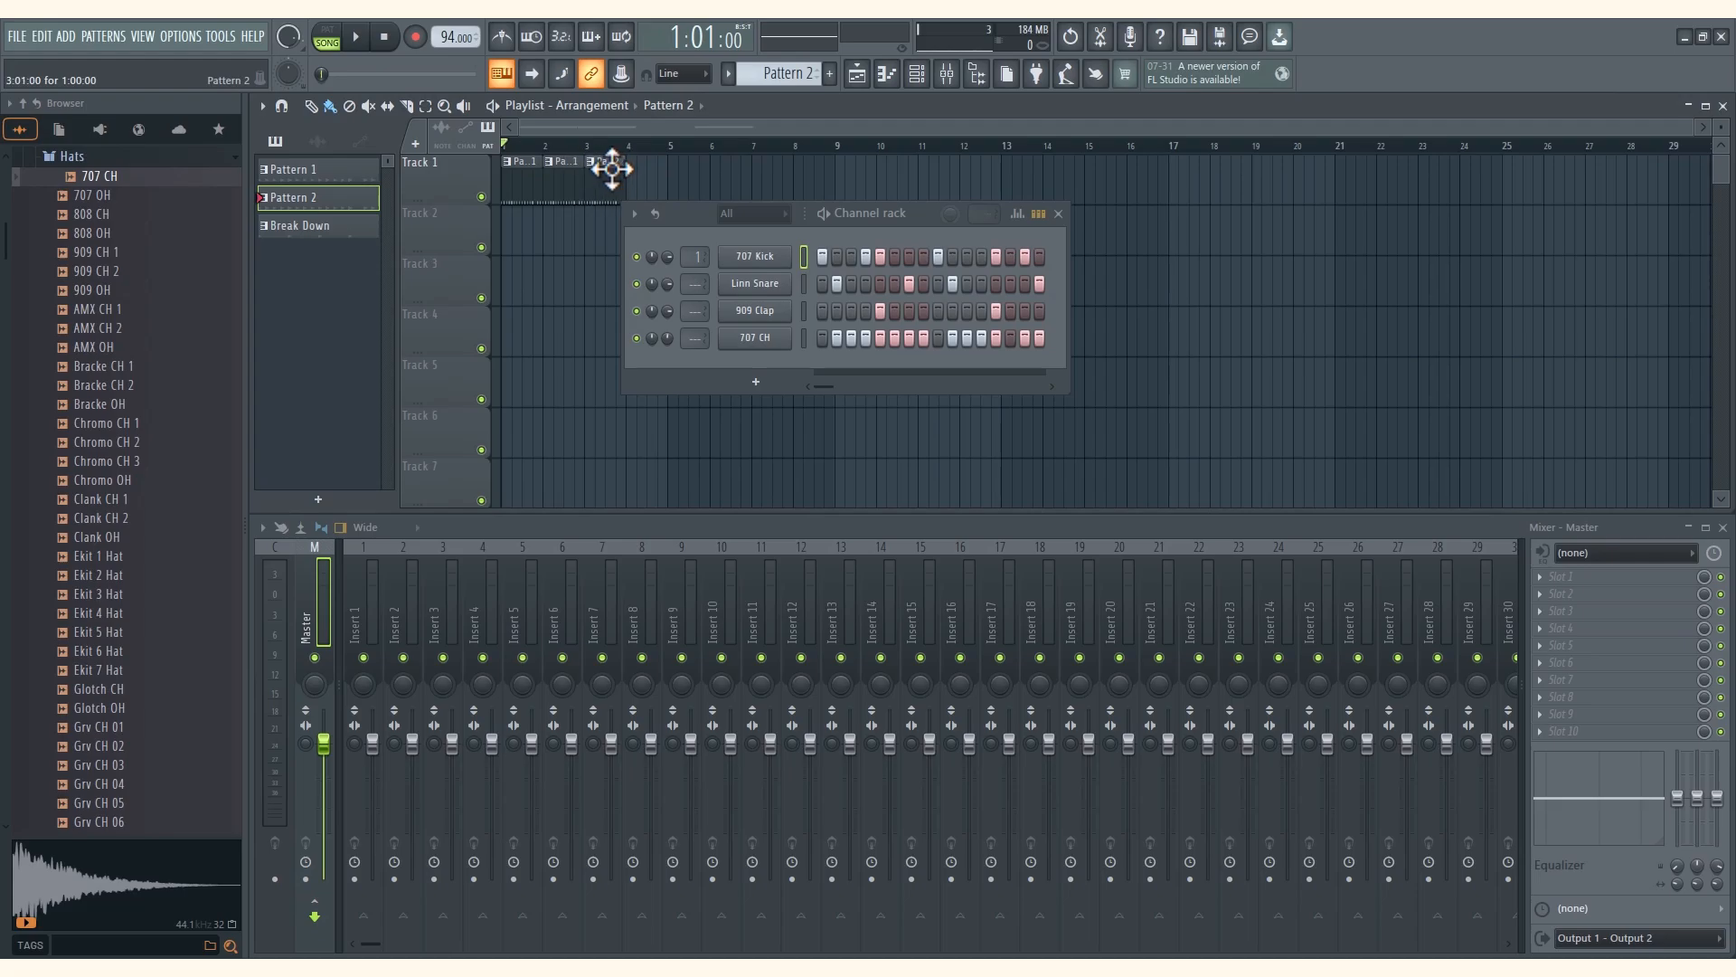
Add Pattern 1 at bar 4 and Break Down at bars 5, 6 and 7 of Track 1
left_click_drag(310, 179, 632, 161)
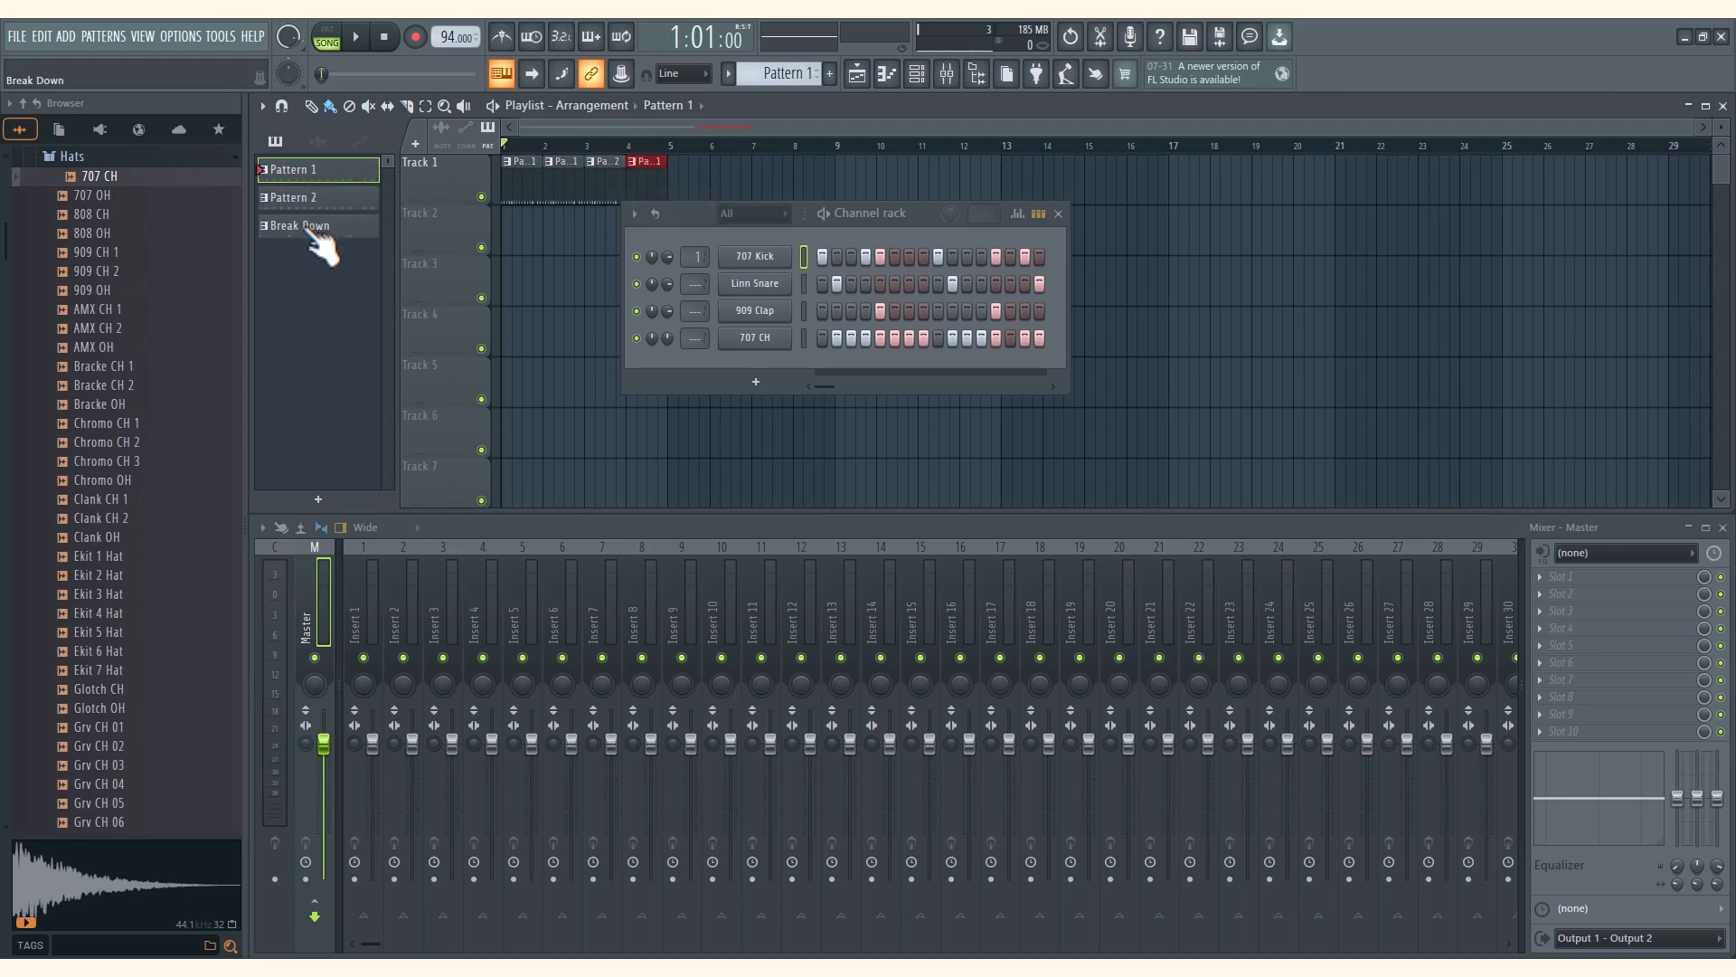
left_click_drag(317, 240, 673, 166)
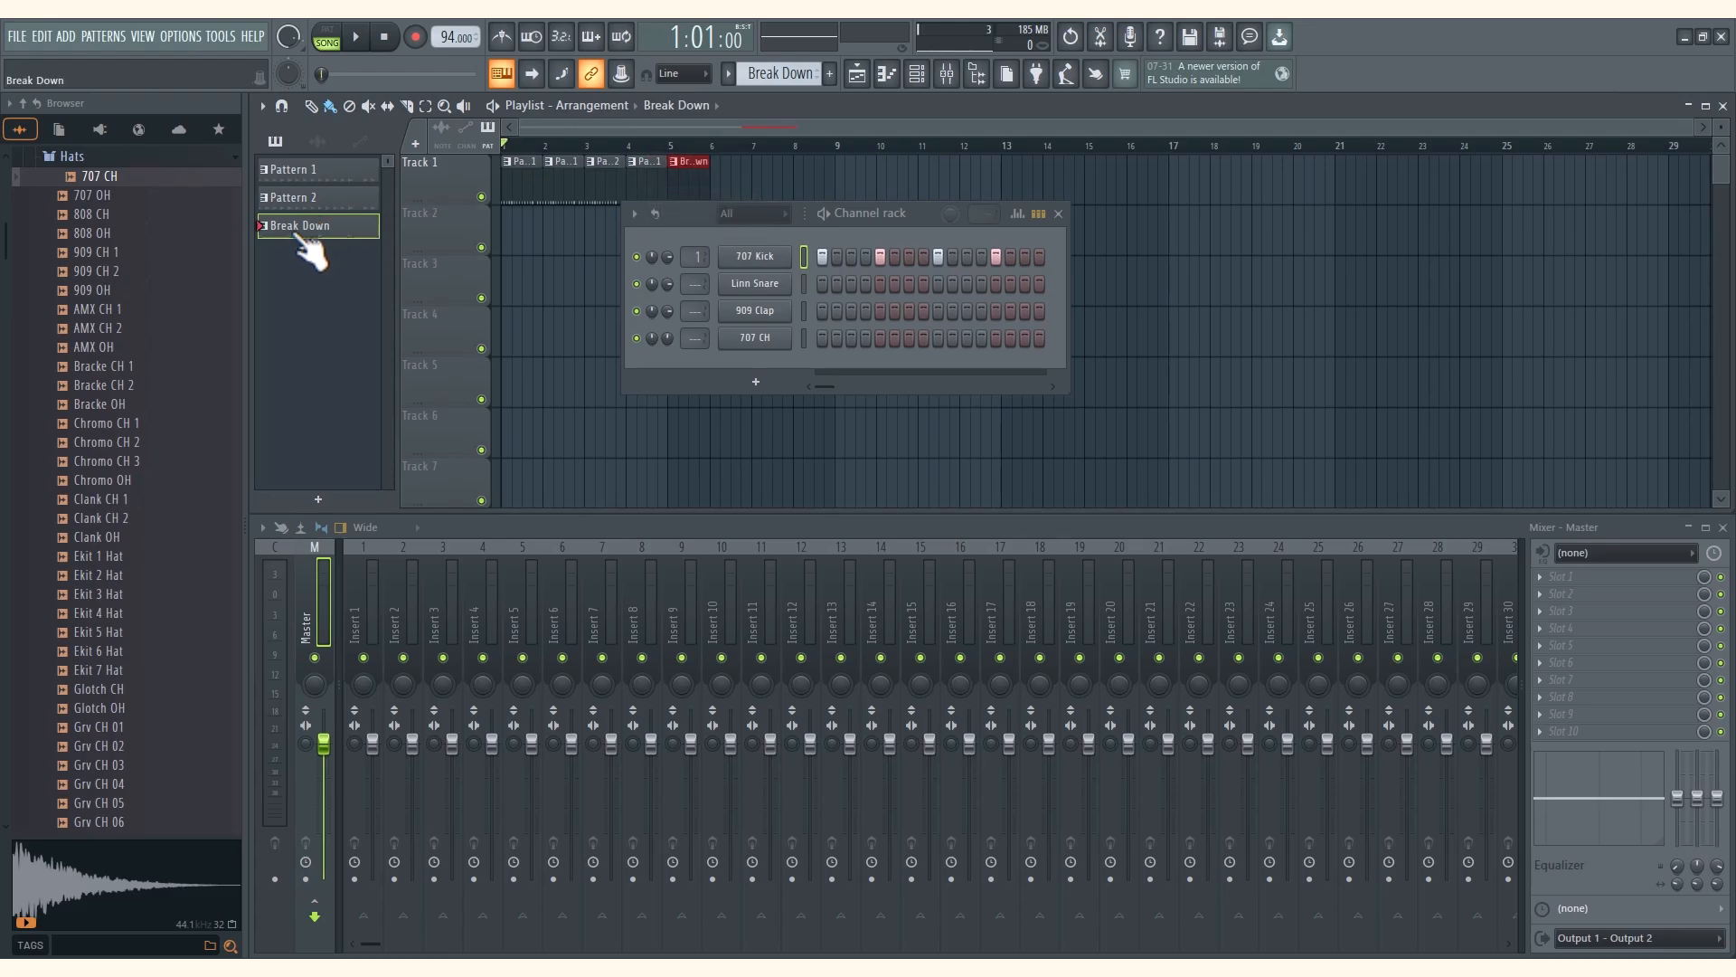
left_click_drag(310, 253, 709, 181)
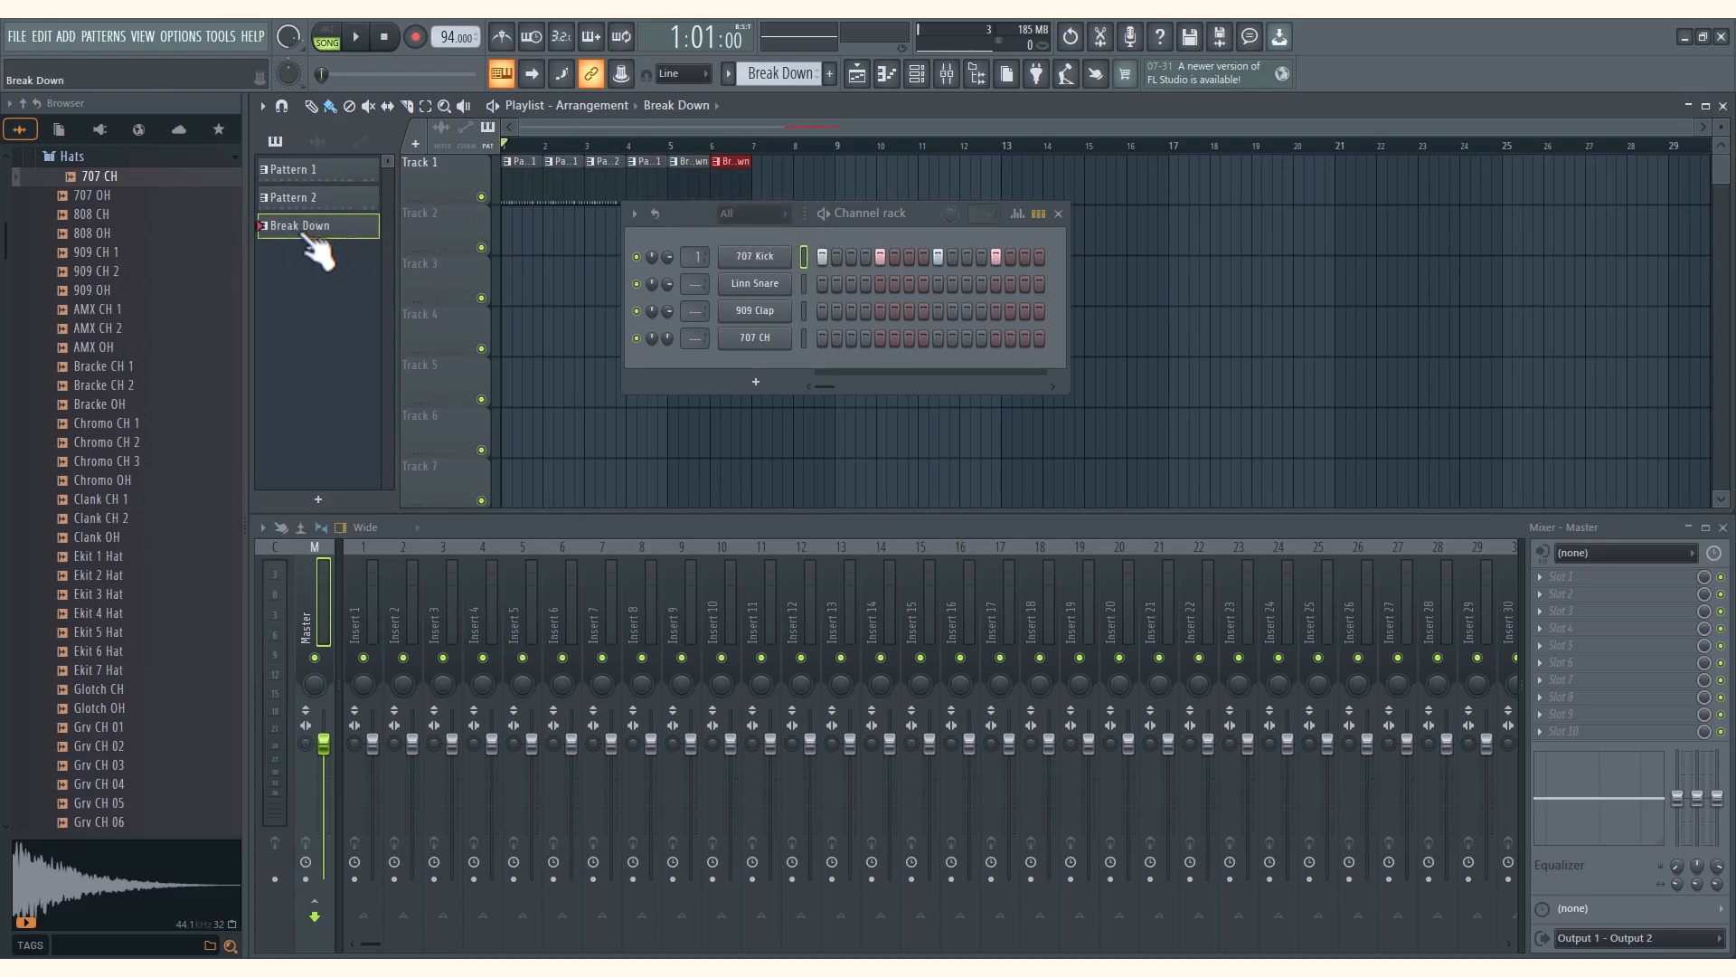
left_click_drag(315, 249, 751, 176)
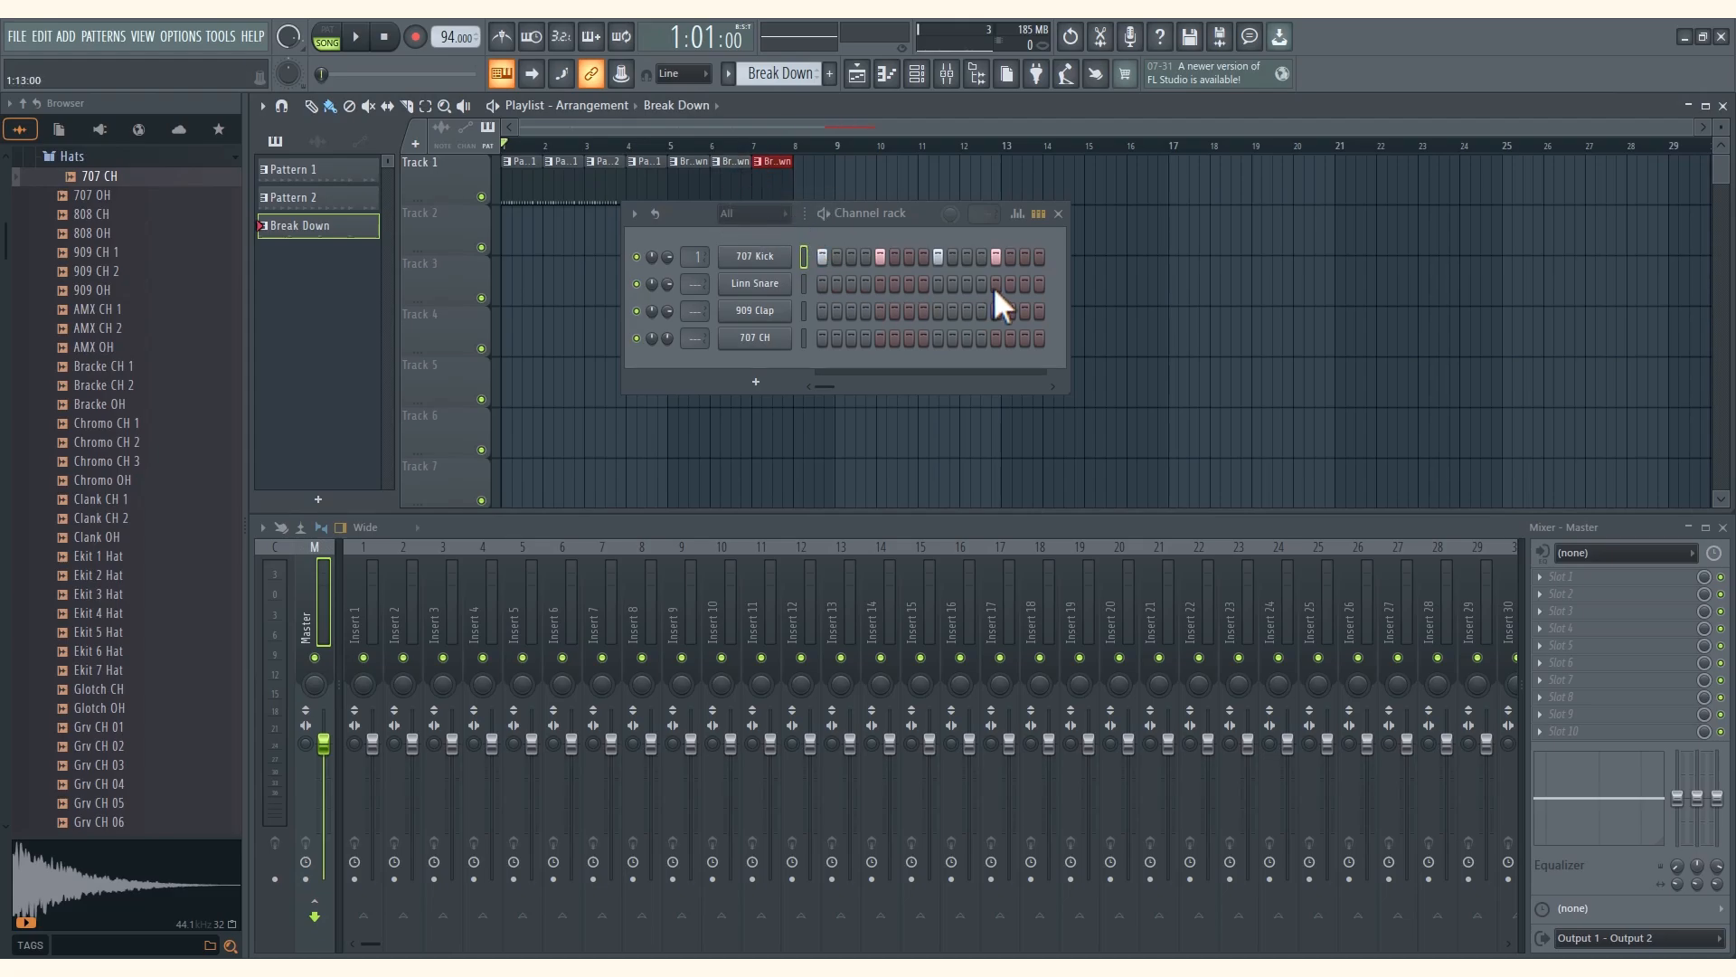
Move the Channel rack clear of the Track 1 clips, and delete and re-place the Break Down clip at bar 7
left_click_drag(876, 214, 1150, 224)
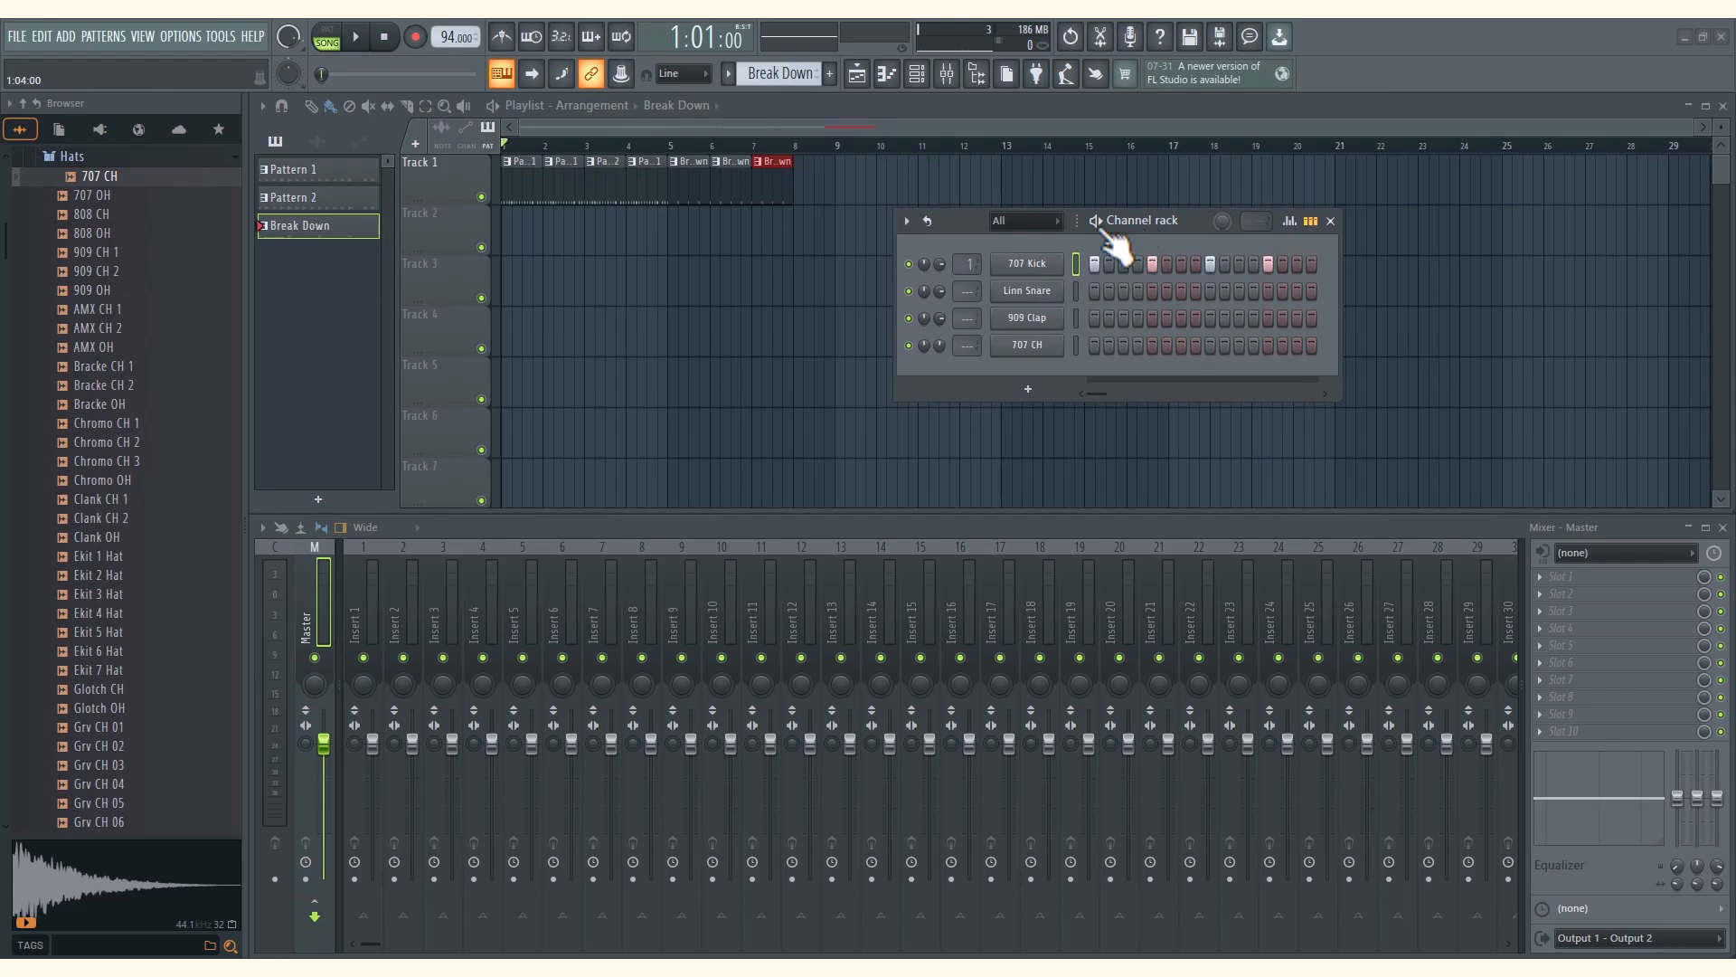
right_click(774, 163)
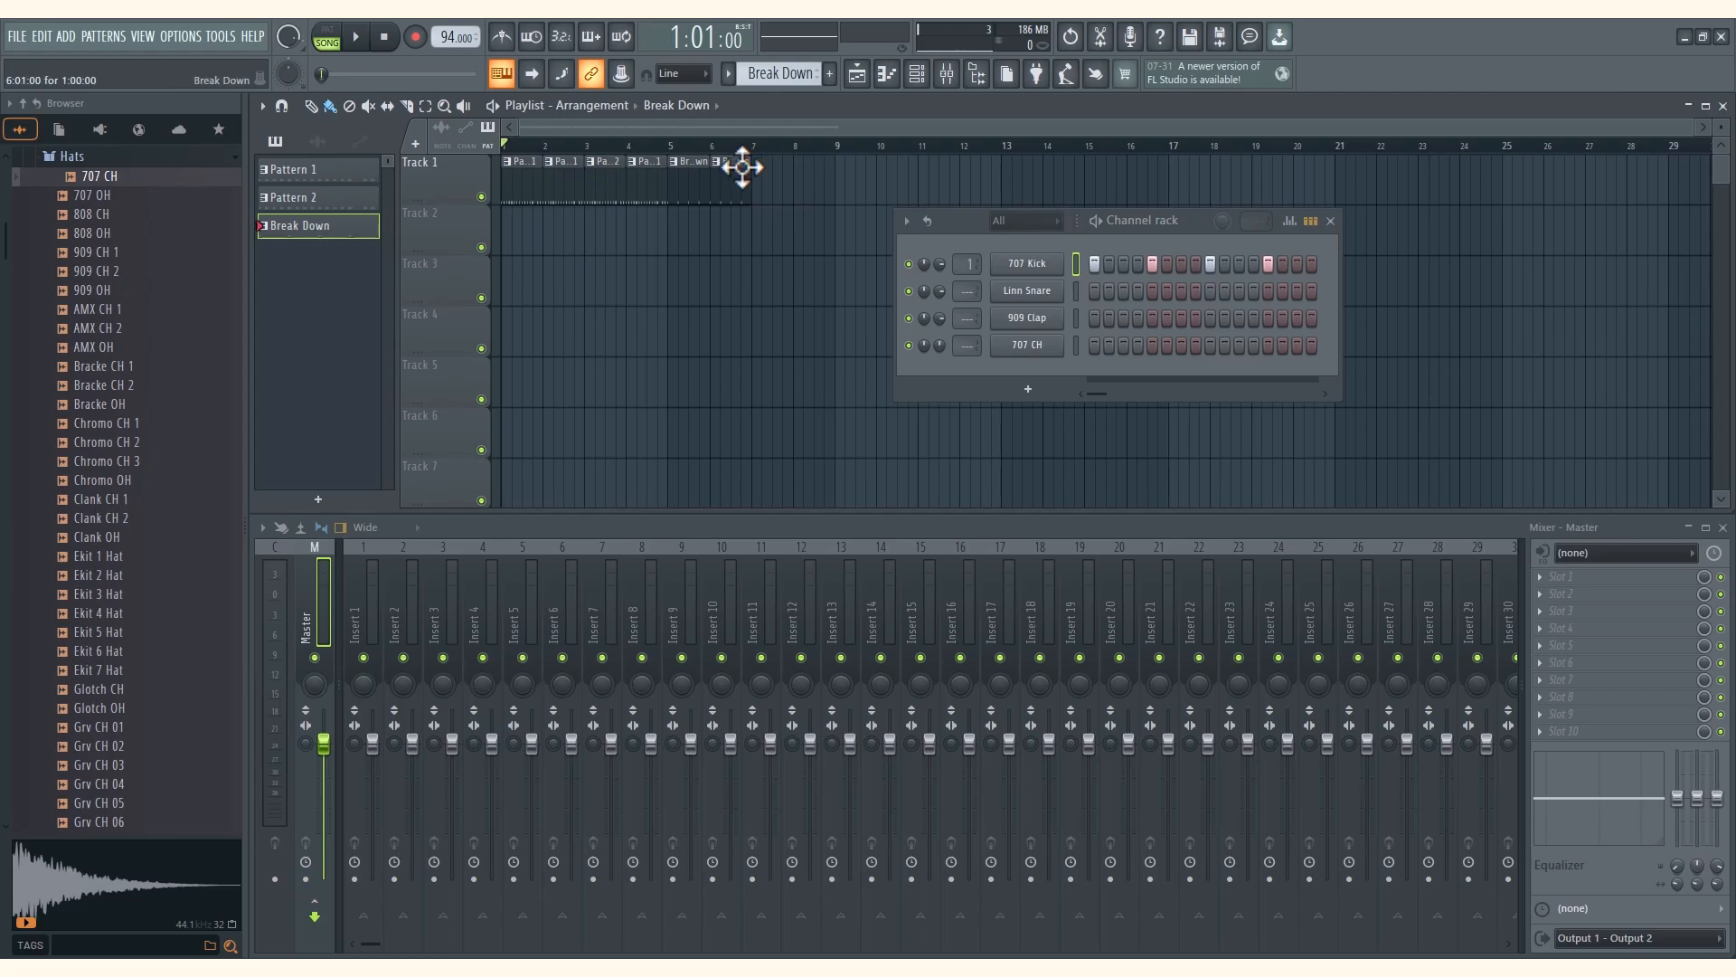
left_click(780, 170)
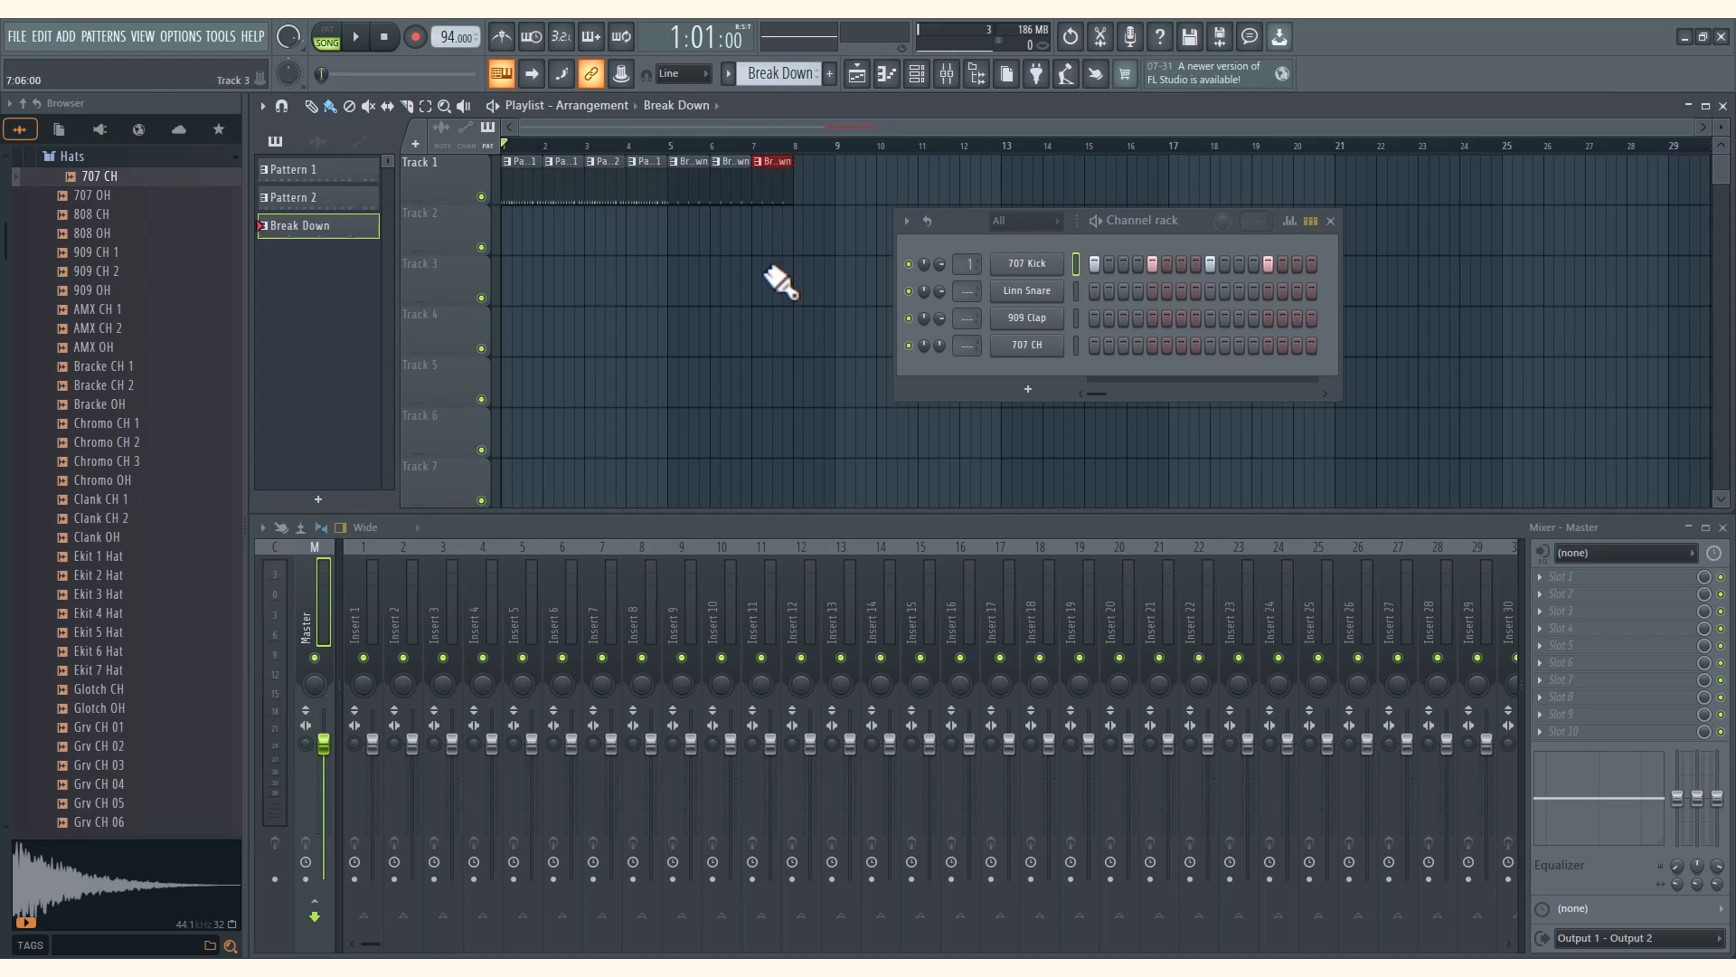
Add Break Down at bar 8 and Pattern 2 at bars 9 to 12 of Track 1 while the song plays
left_click(370, 44)
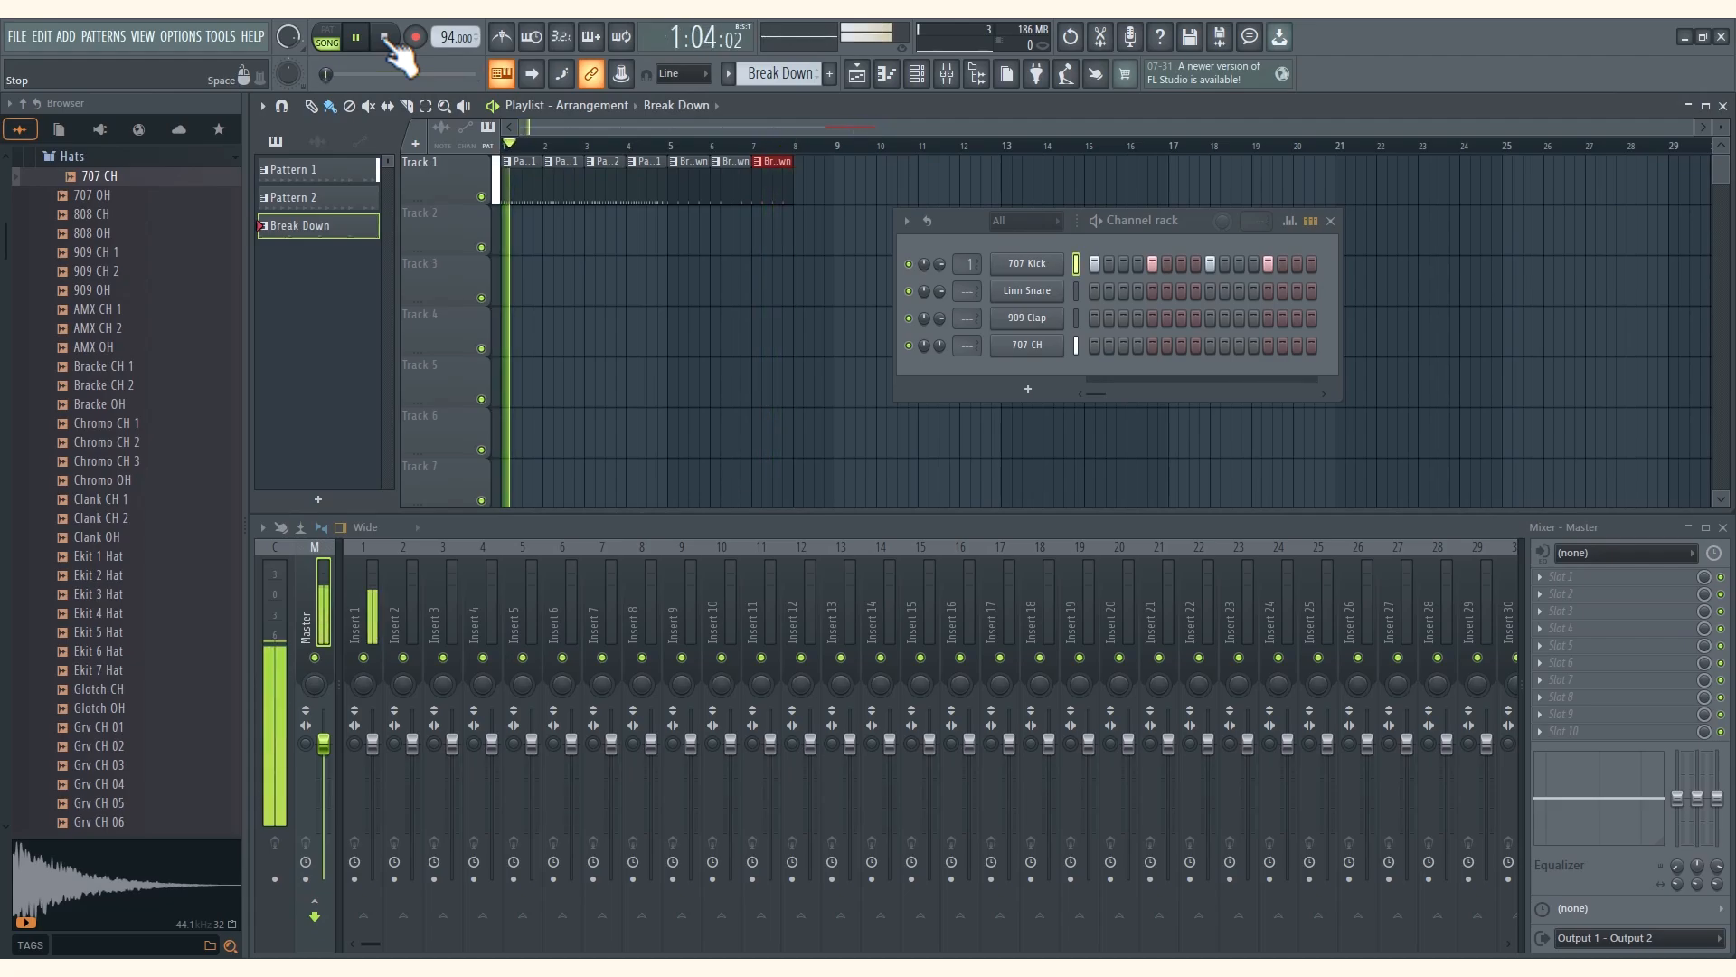
left_click_drag(307, 226, 795, 168)
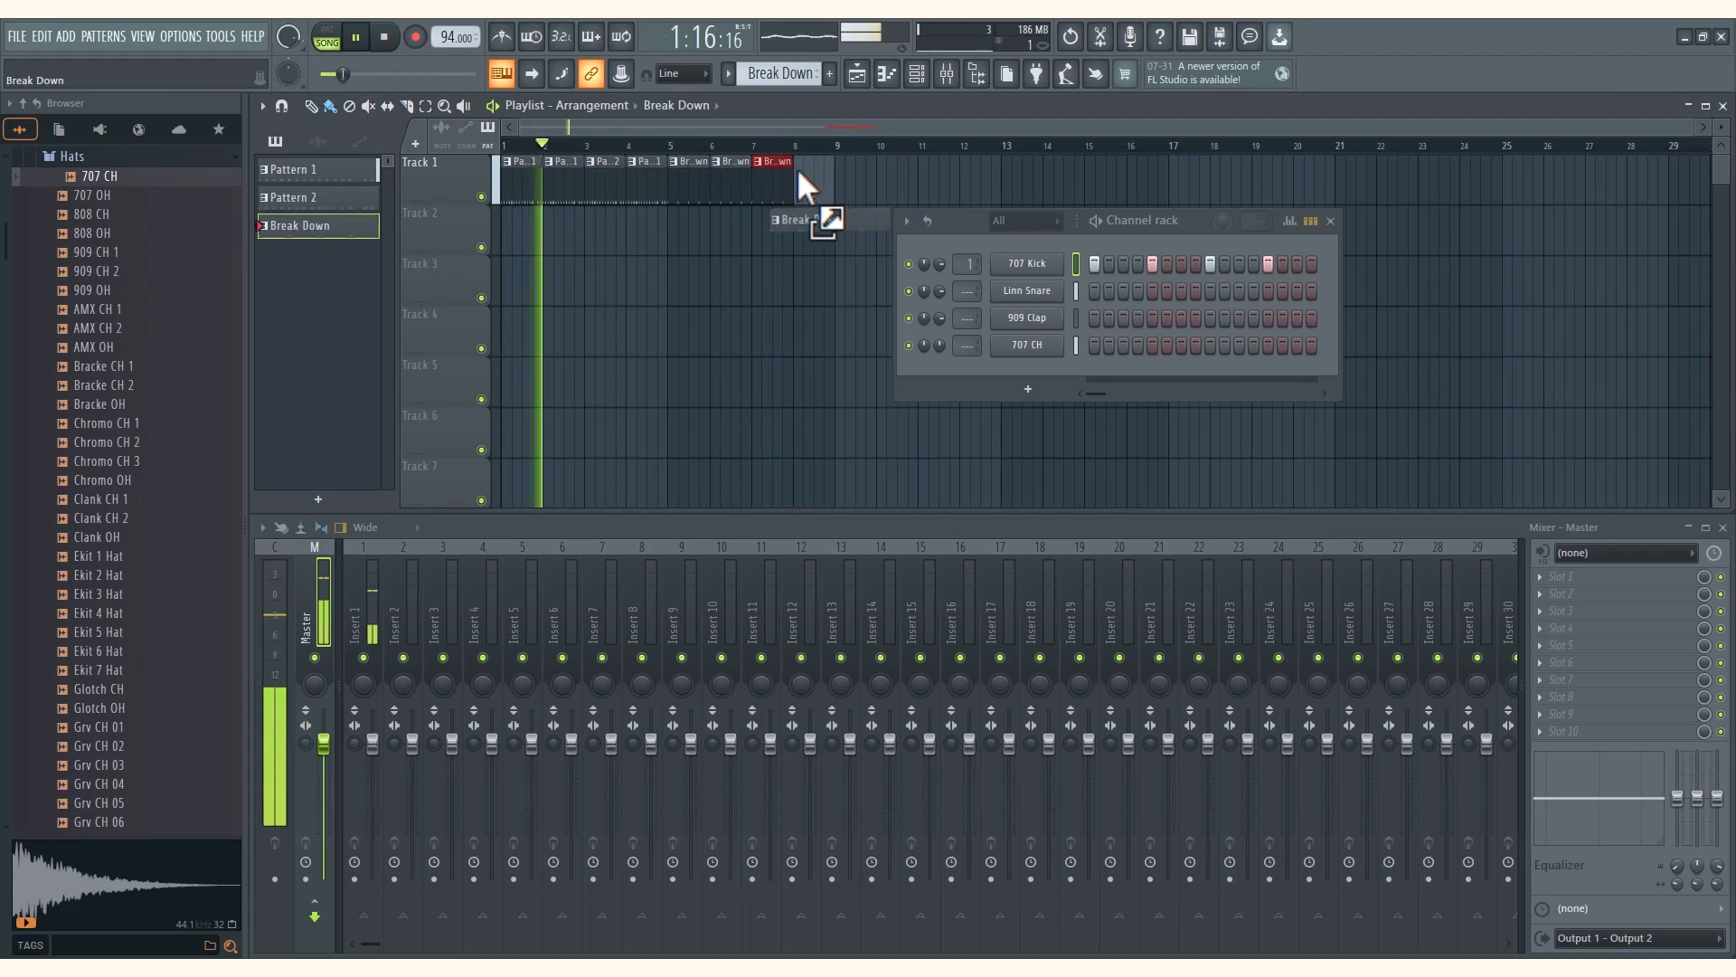
left_click_drag(308, 197, 838, 186)
left_click_drag(325, 217, 915, 184)
left_click_drag(316, 207, 962, 168)
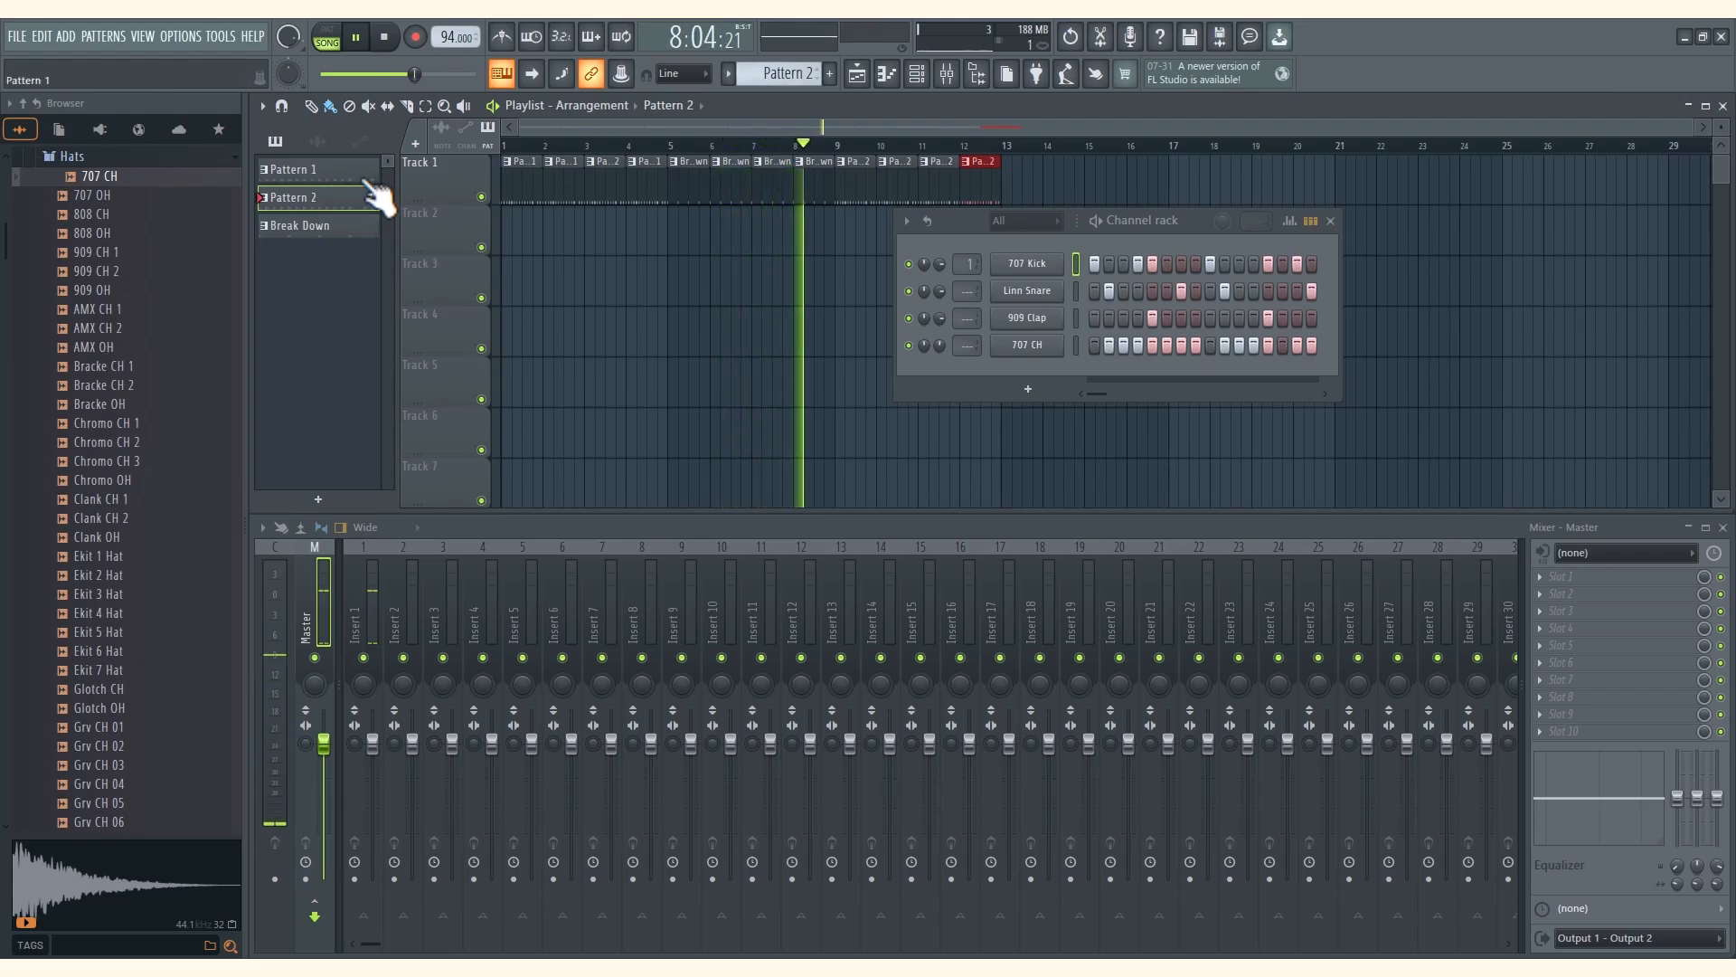
Restart song playback from the beginning to check the arrangement and mixer levels, and stop it
left_click(396, 50)
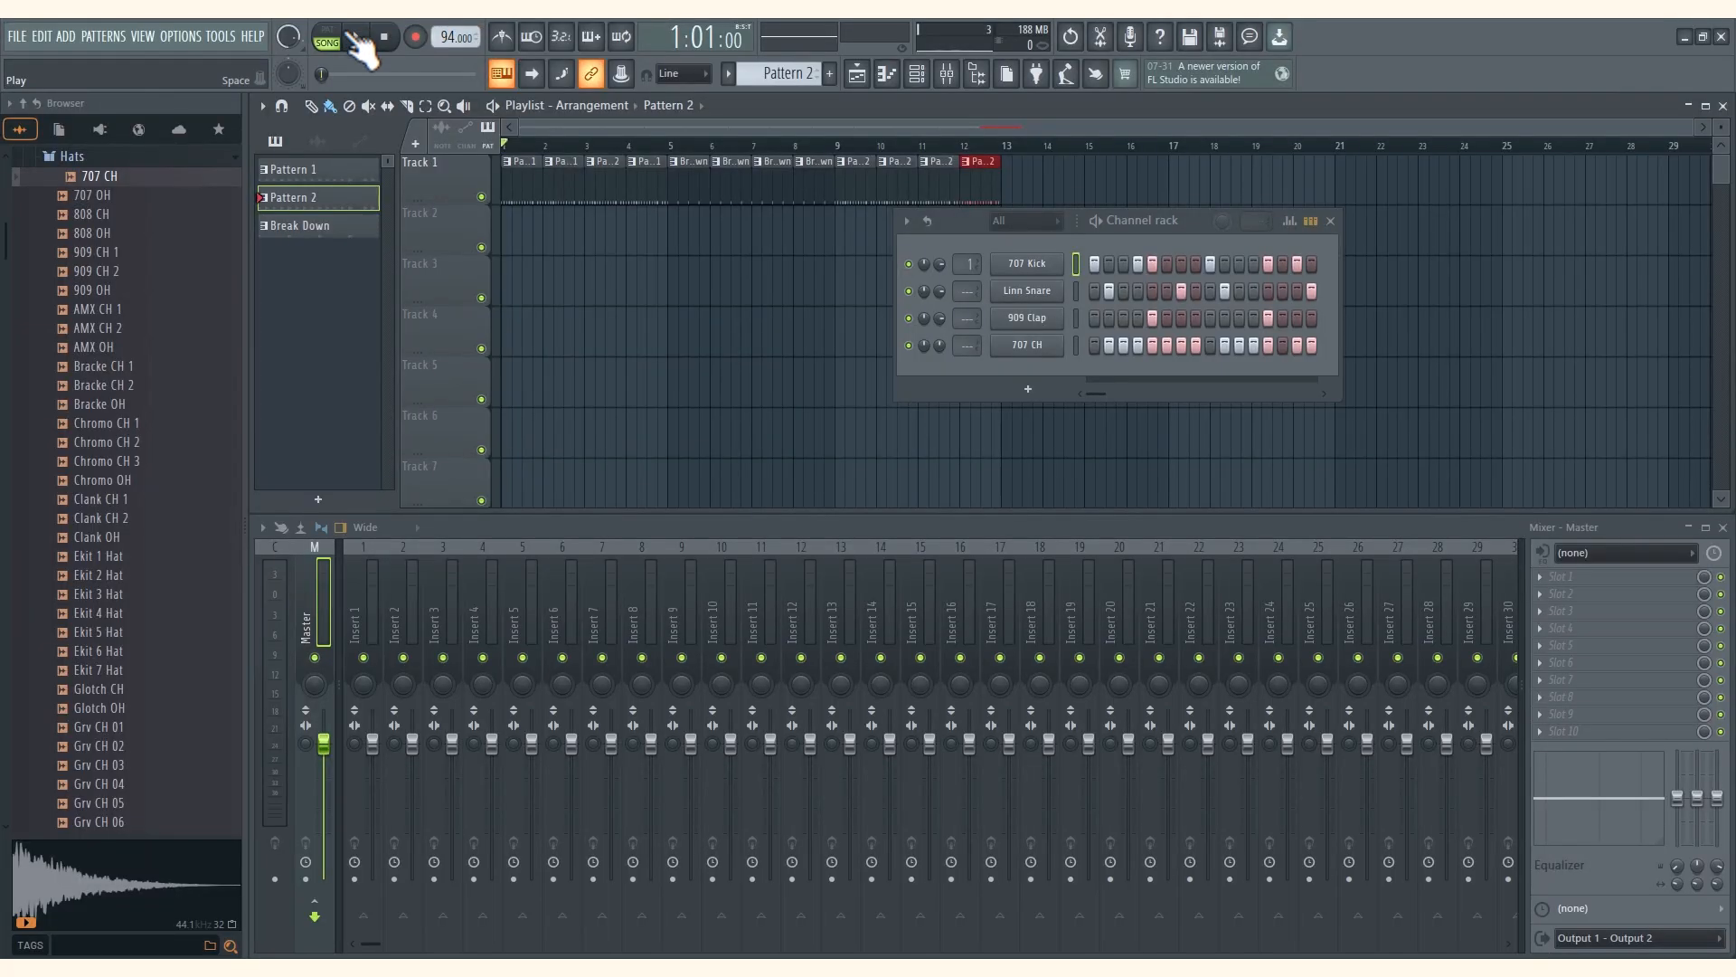
left_click(356, 38)
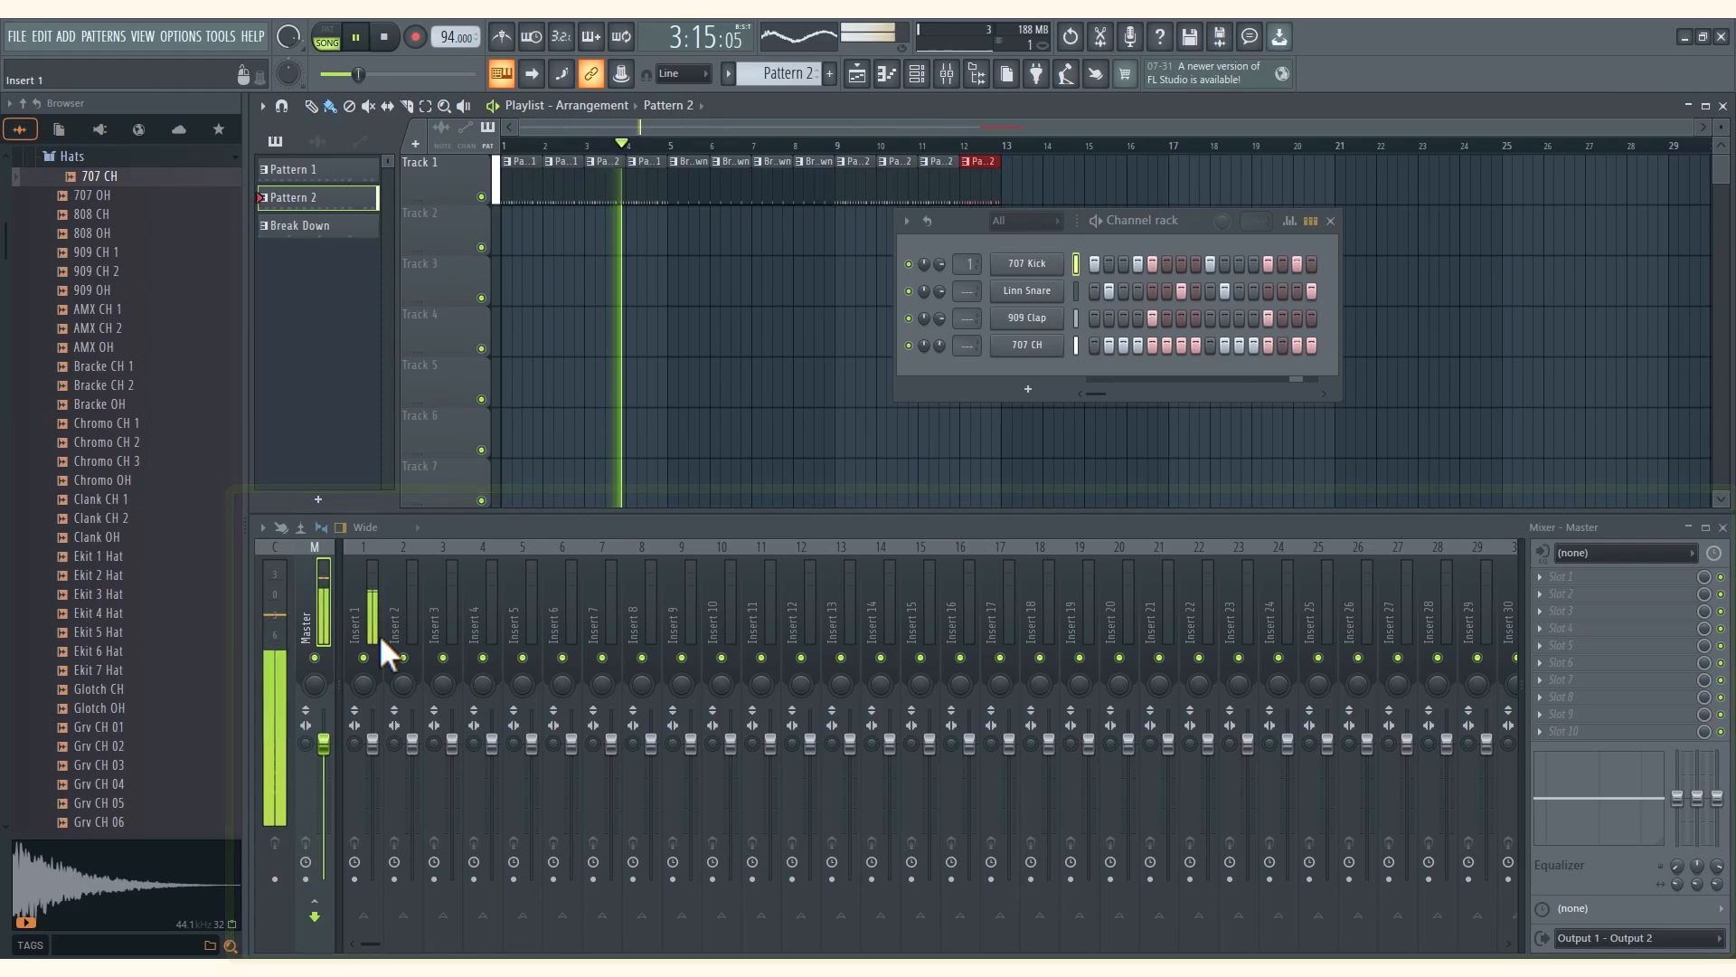
left_click(383, 37)
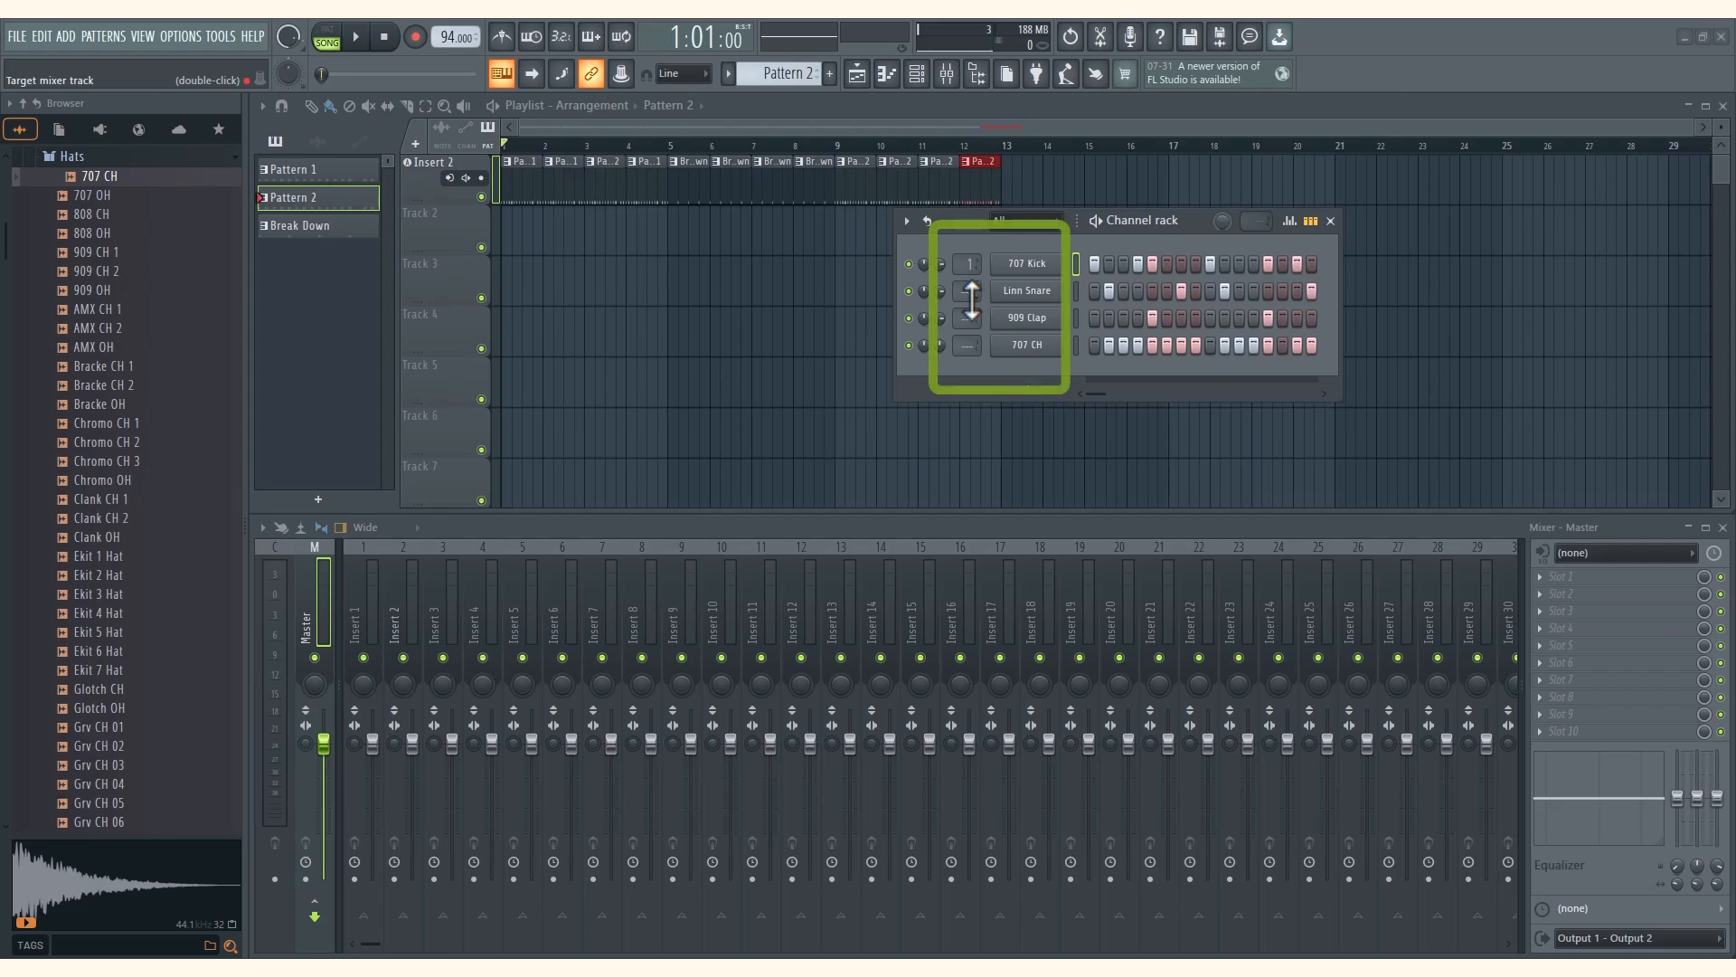
Route Linn Snare, 909 Clap and 707 CH to mixer tracks 2, 3 and 4, and start song playback
left_click_drag(967, 291, 967, 324)
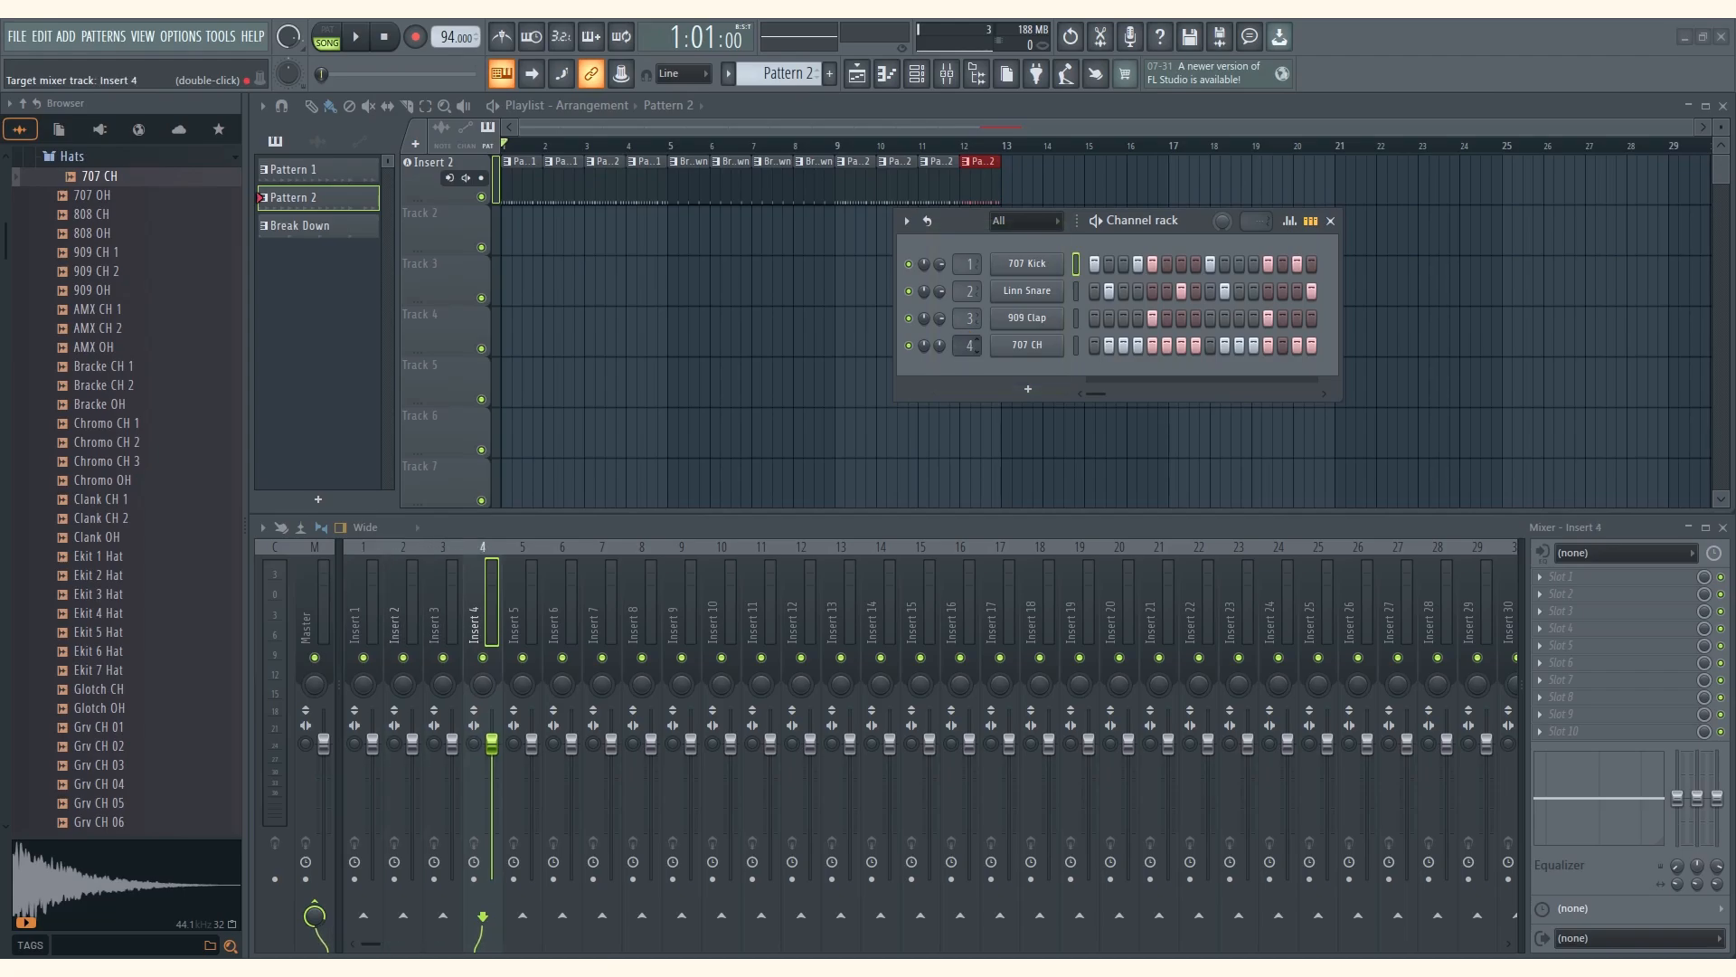
left_click(357, 38)
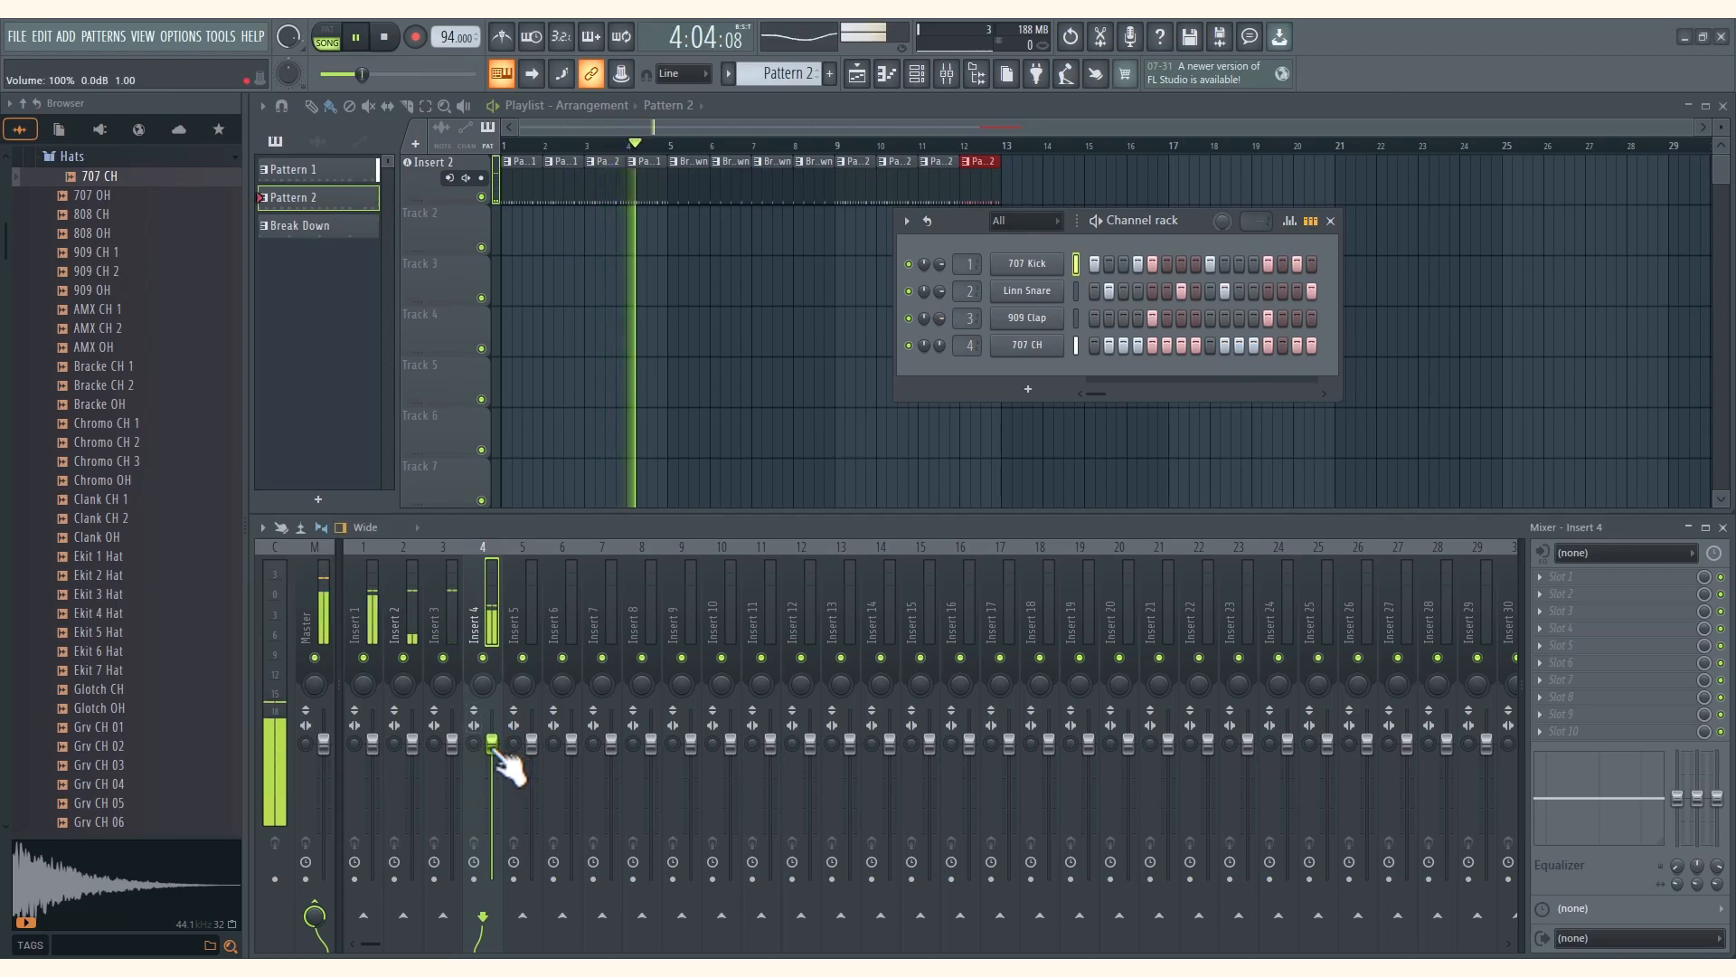
Lower the mixer volume of Insert 4 to about 78% and slightly reduce the volumes of Insert 2 and Insert 3
left_click_drag(496, 753, 496, 783)
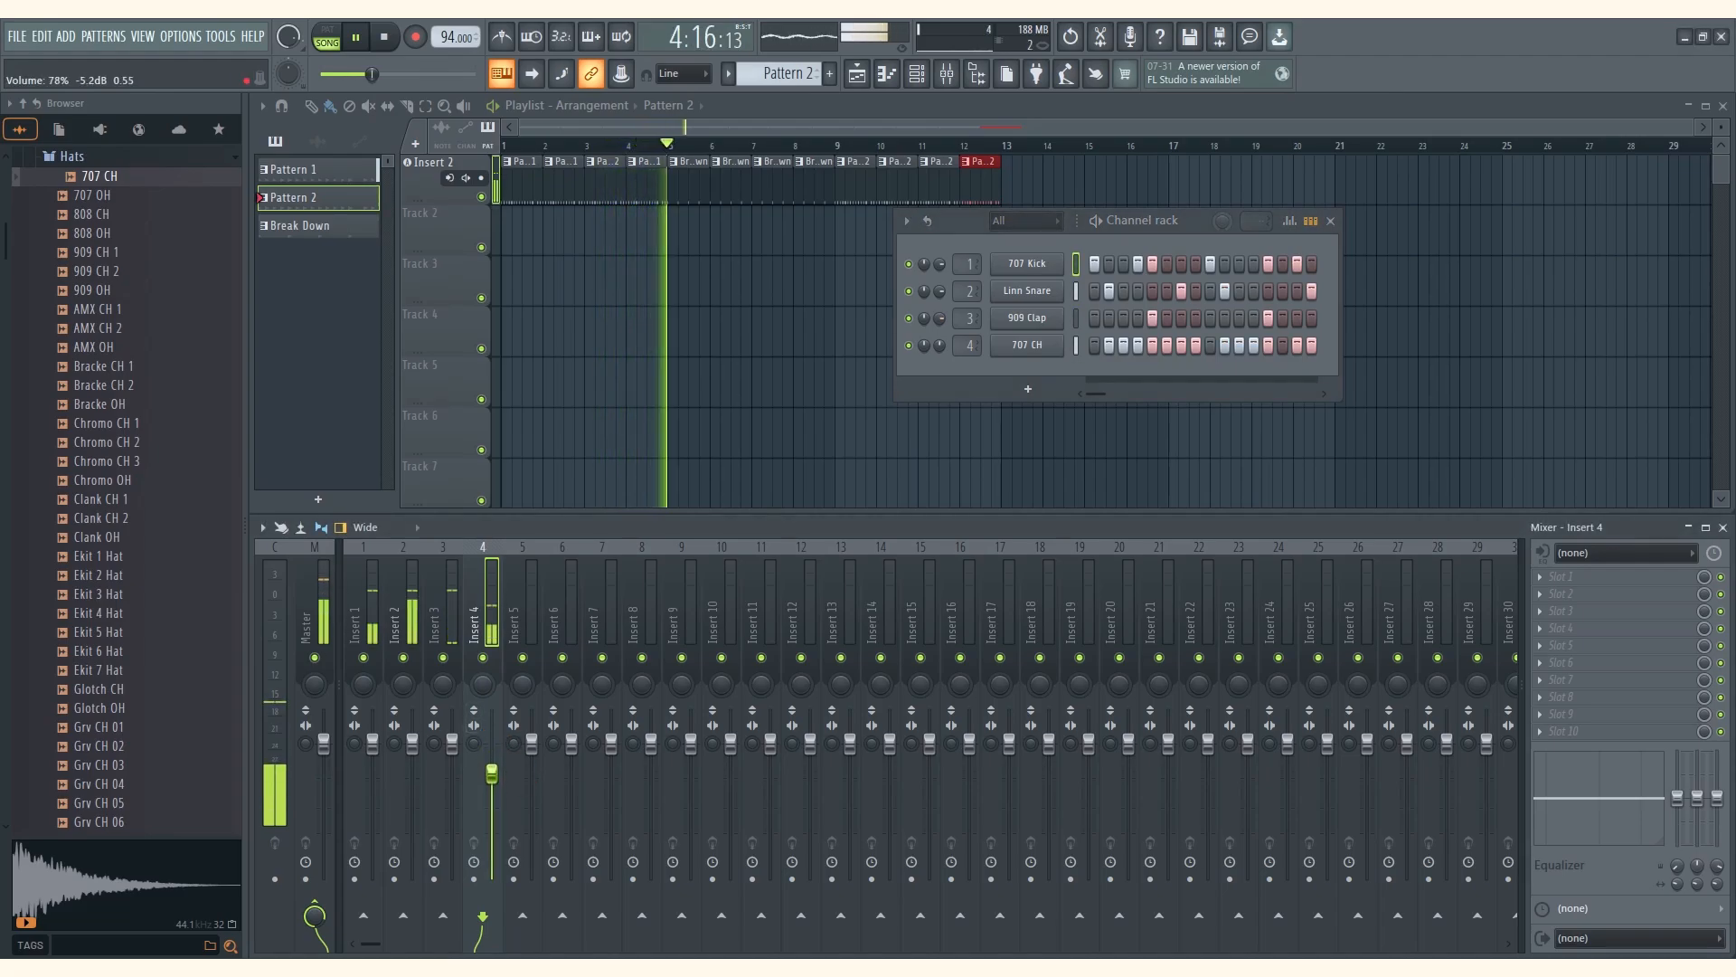
left_click_drag(413, 743, 414, 754)
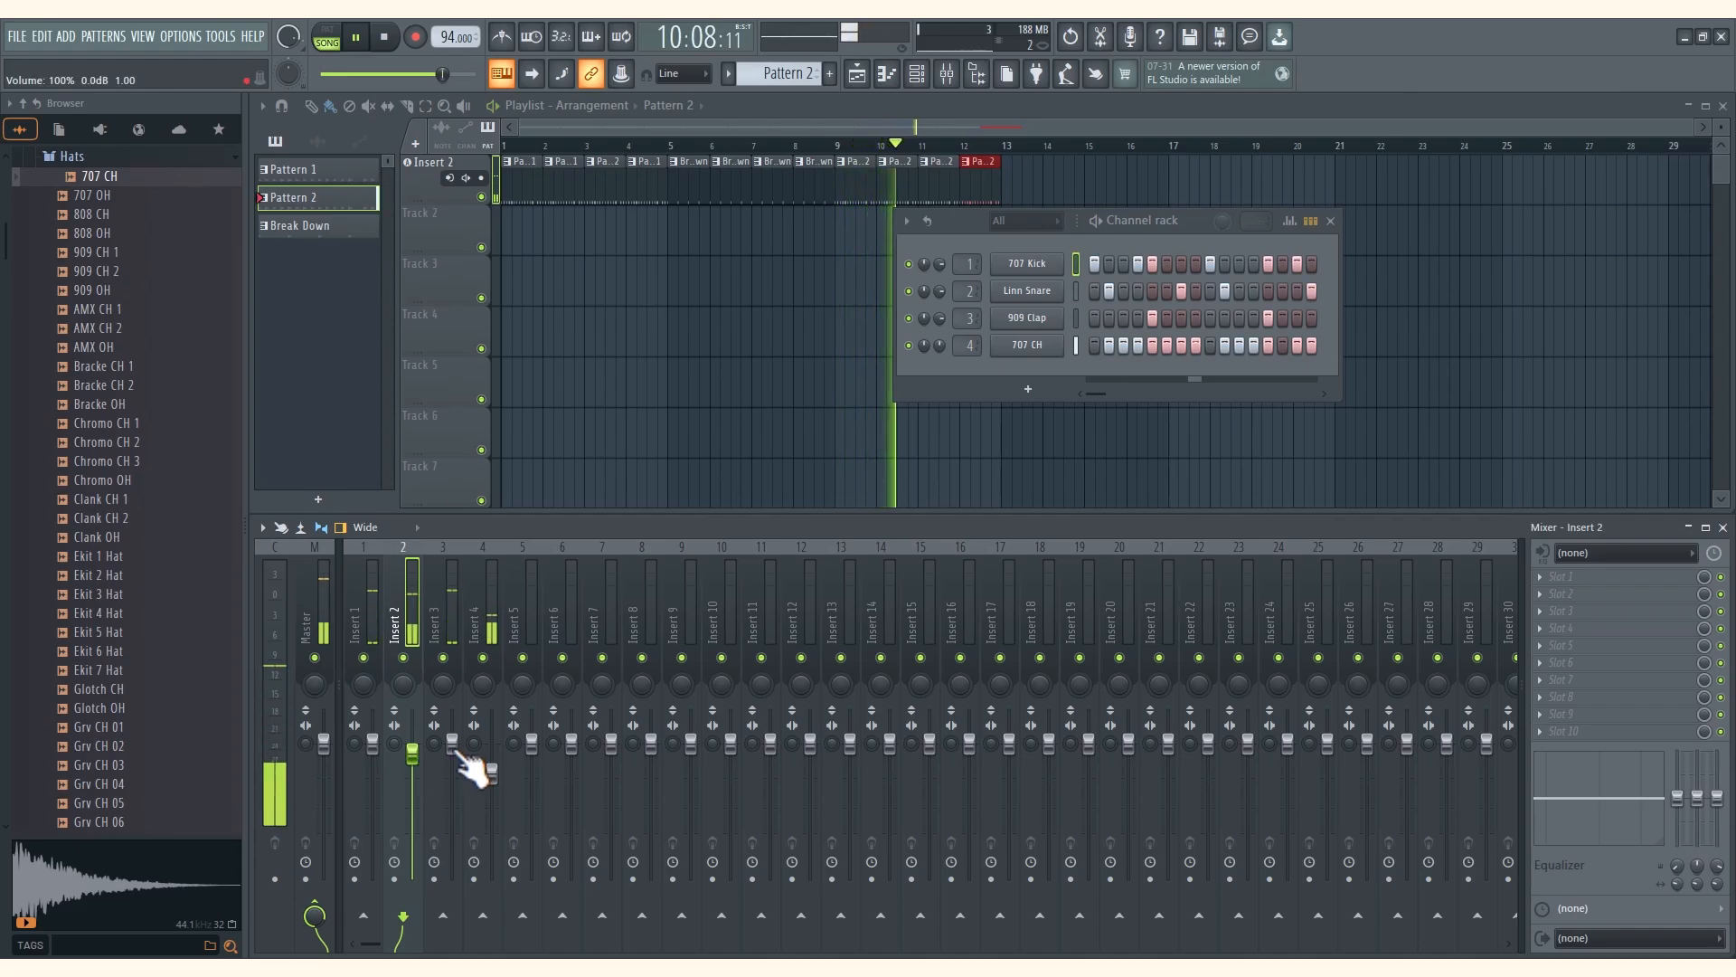
left_click_drag(452, 744, 452, 764)
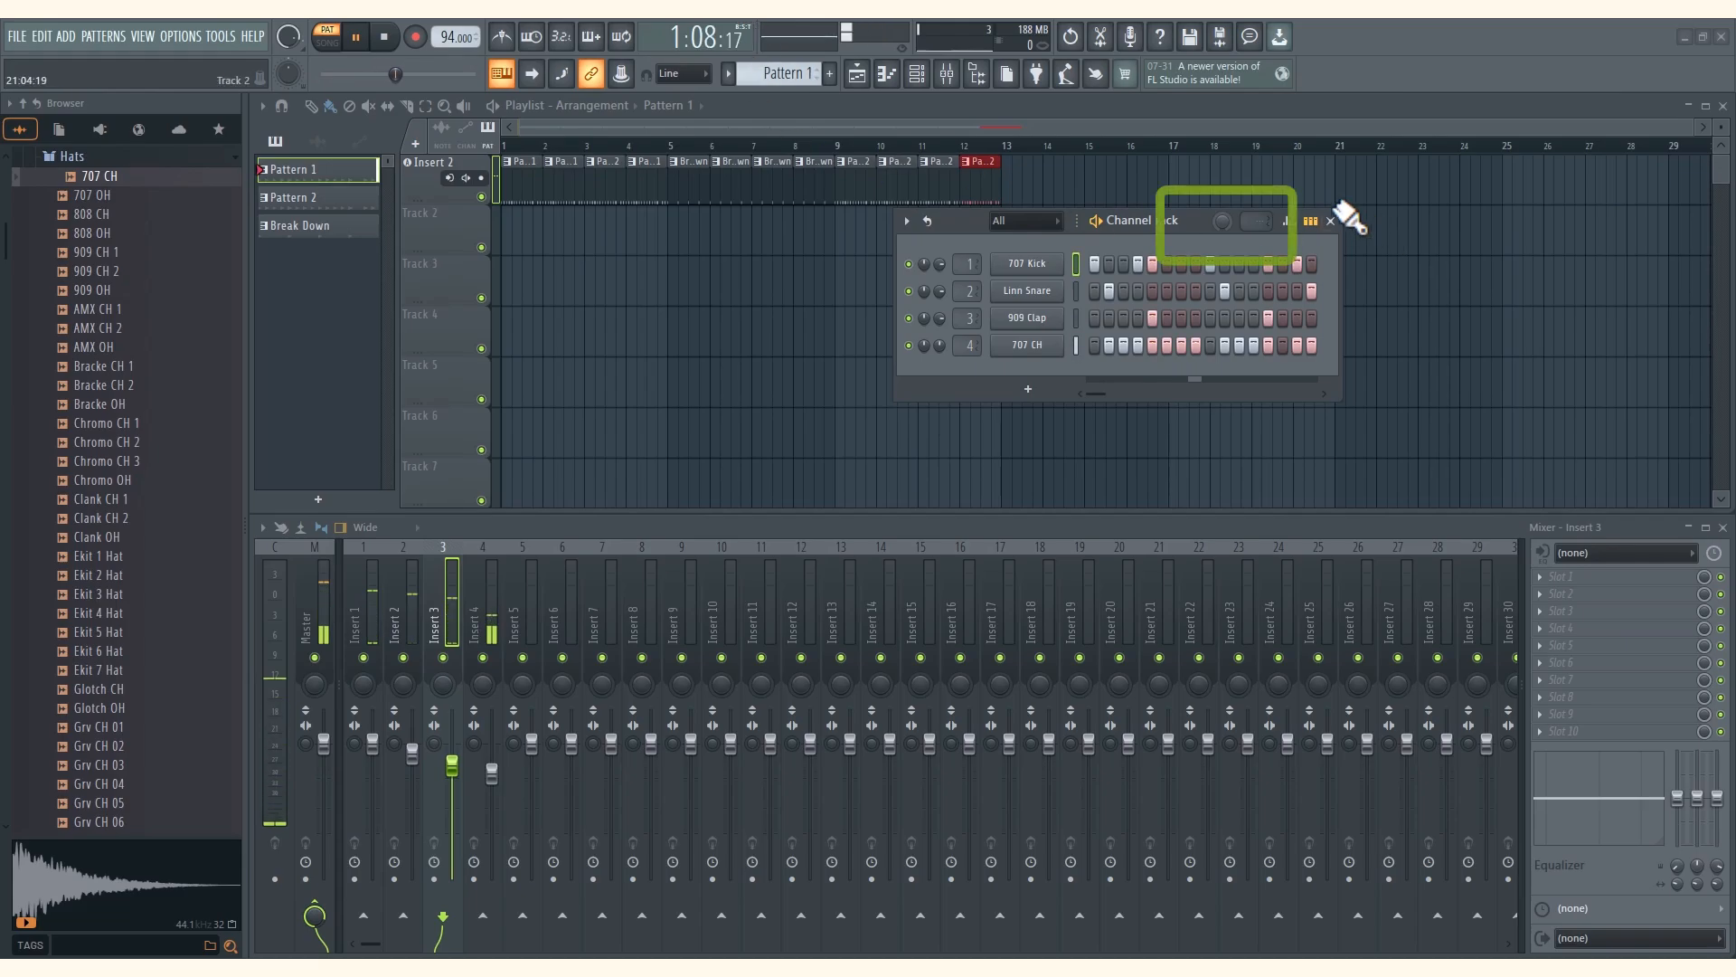
Raise the main swing to about 19% and lower the velocities of 707 Kick's fourth and thirteenth steps
left_click_drag(1222, 220, 1222, 203)
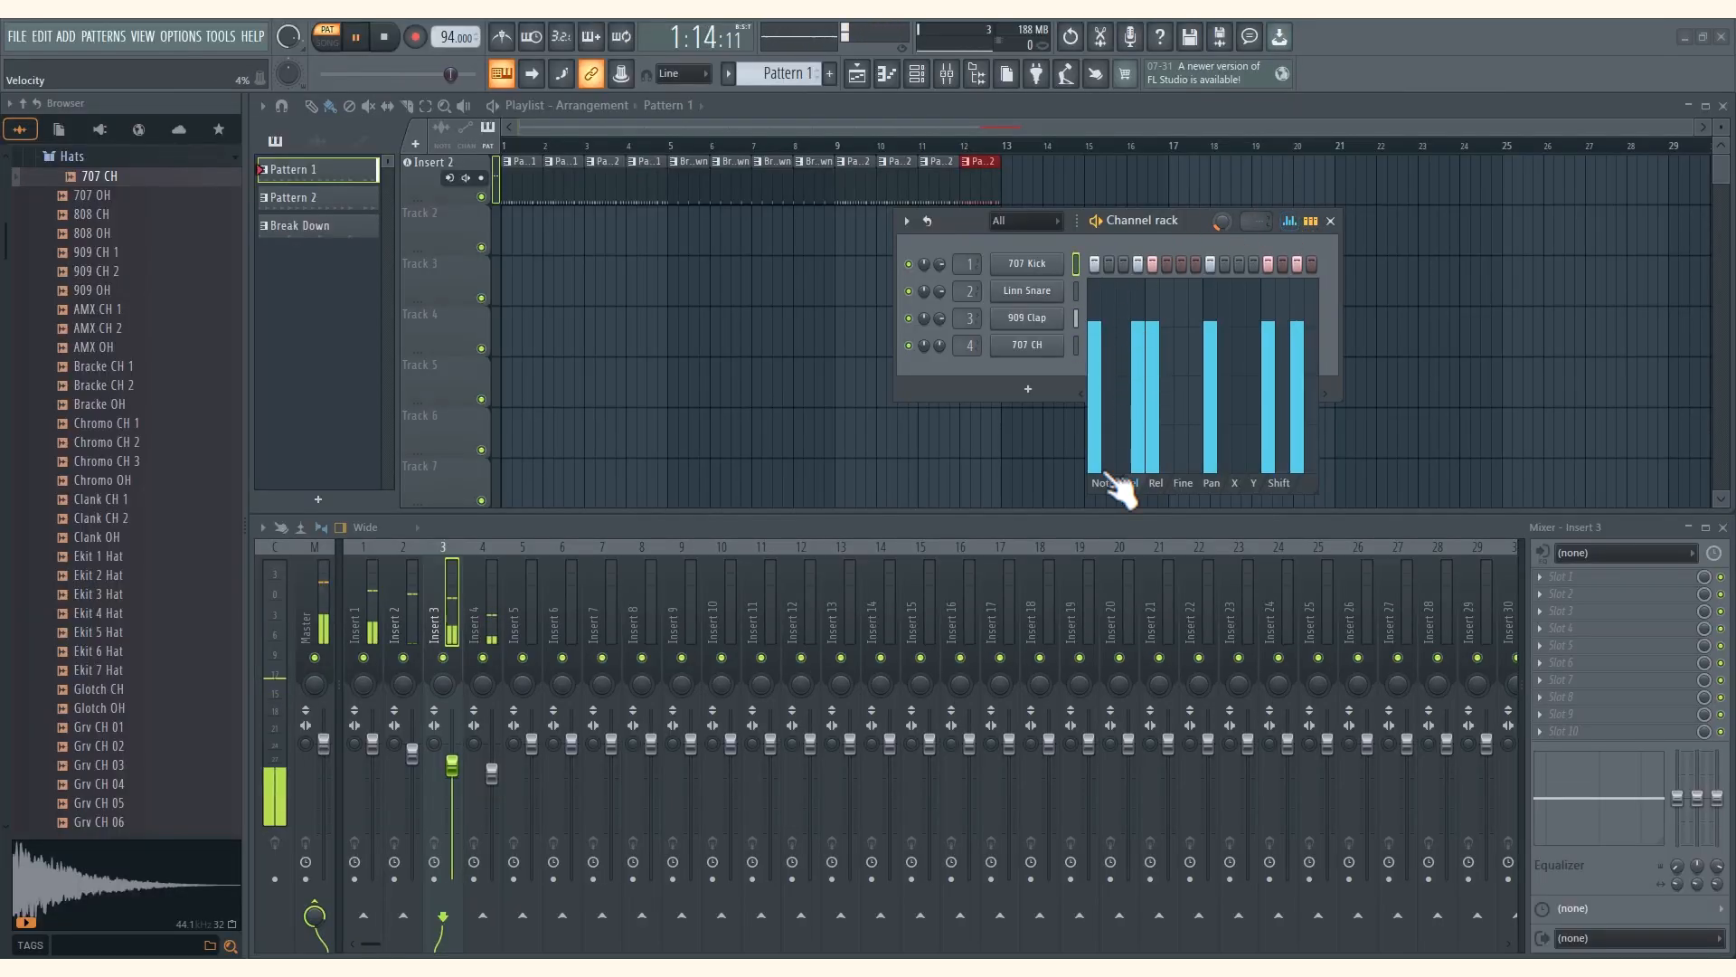
left_click(1104, 488)
left_click(1156, 487)
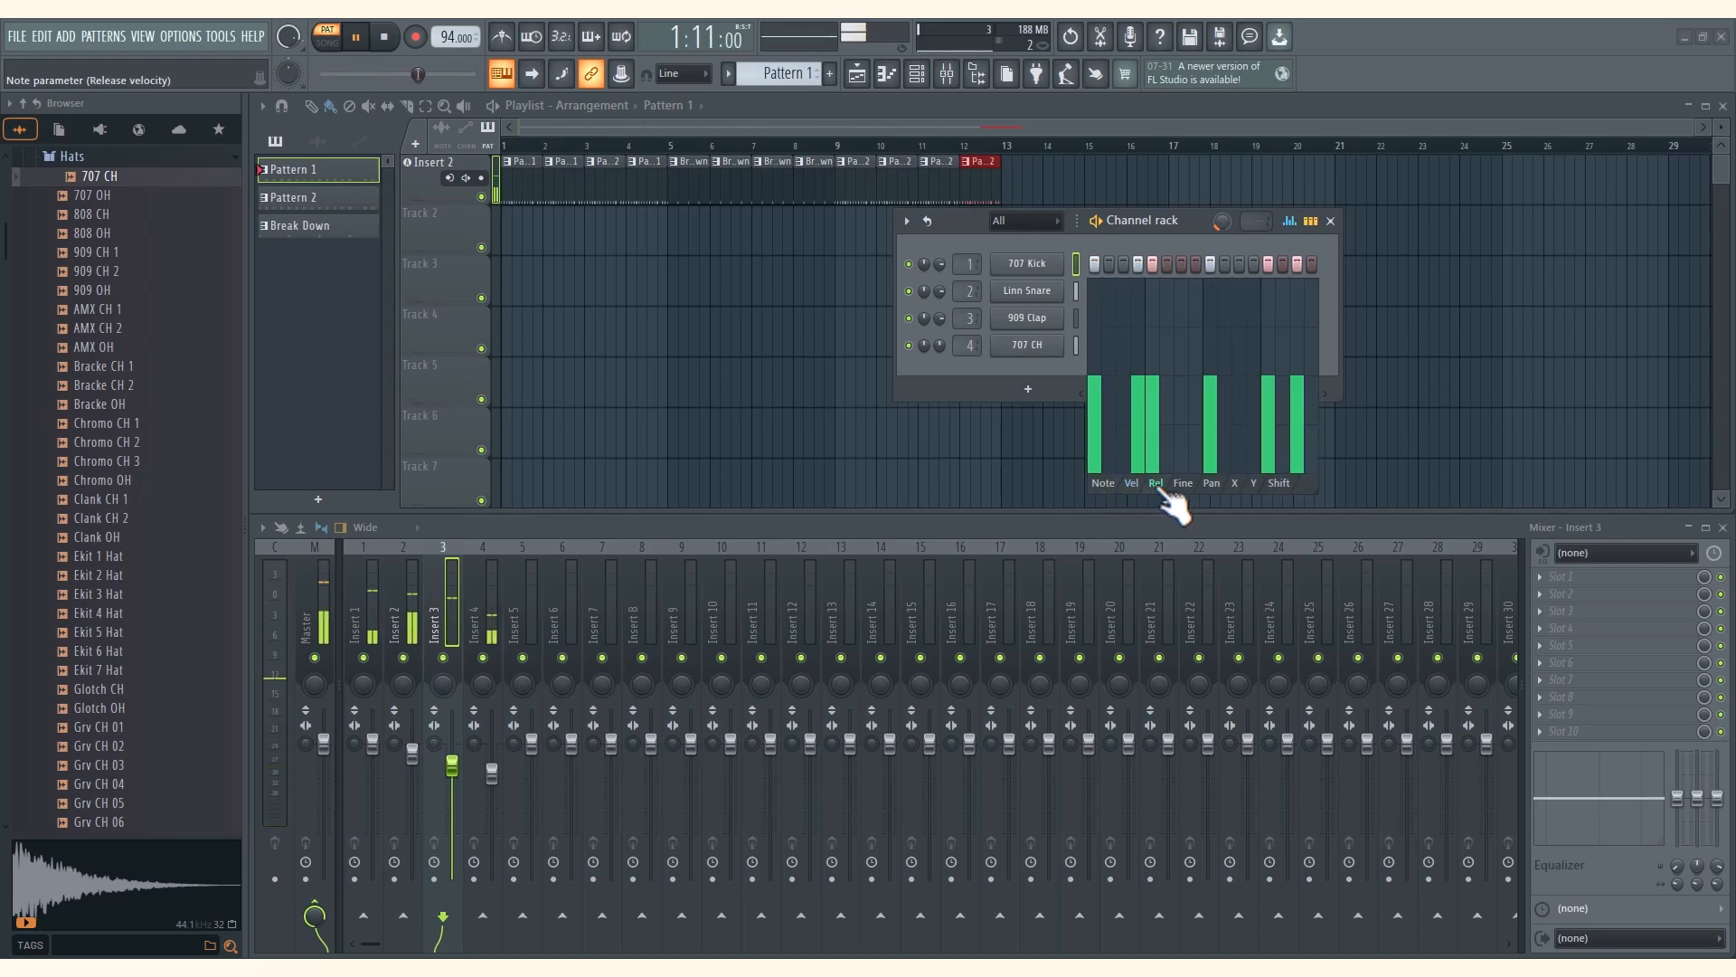
left_click(1194, 489)
left_click(1132, 486)
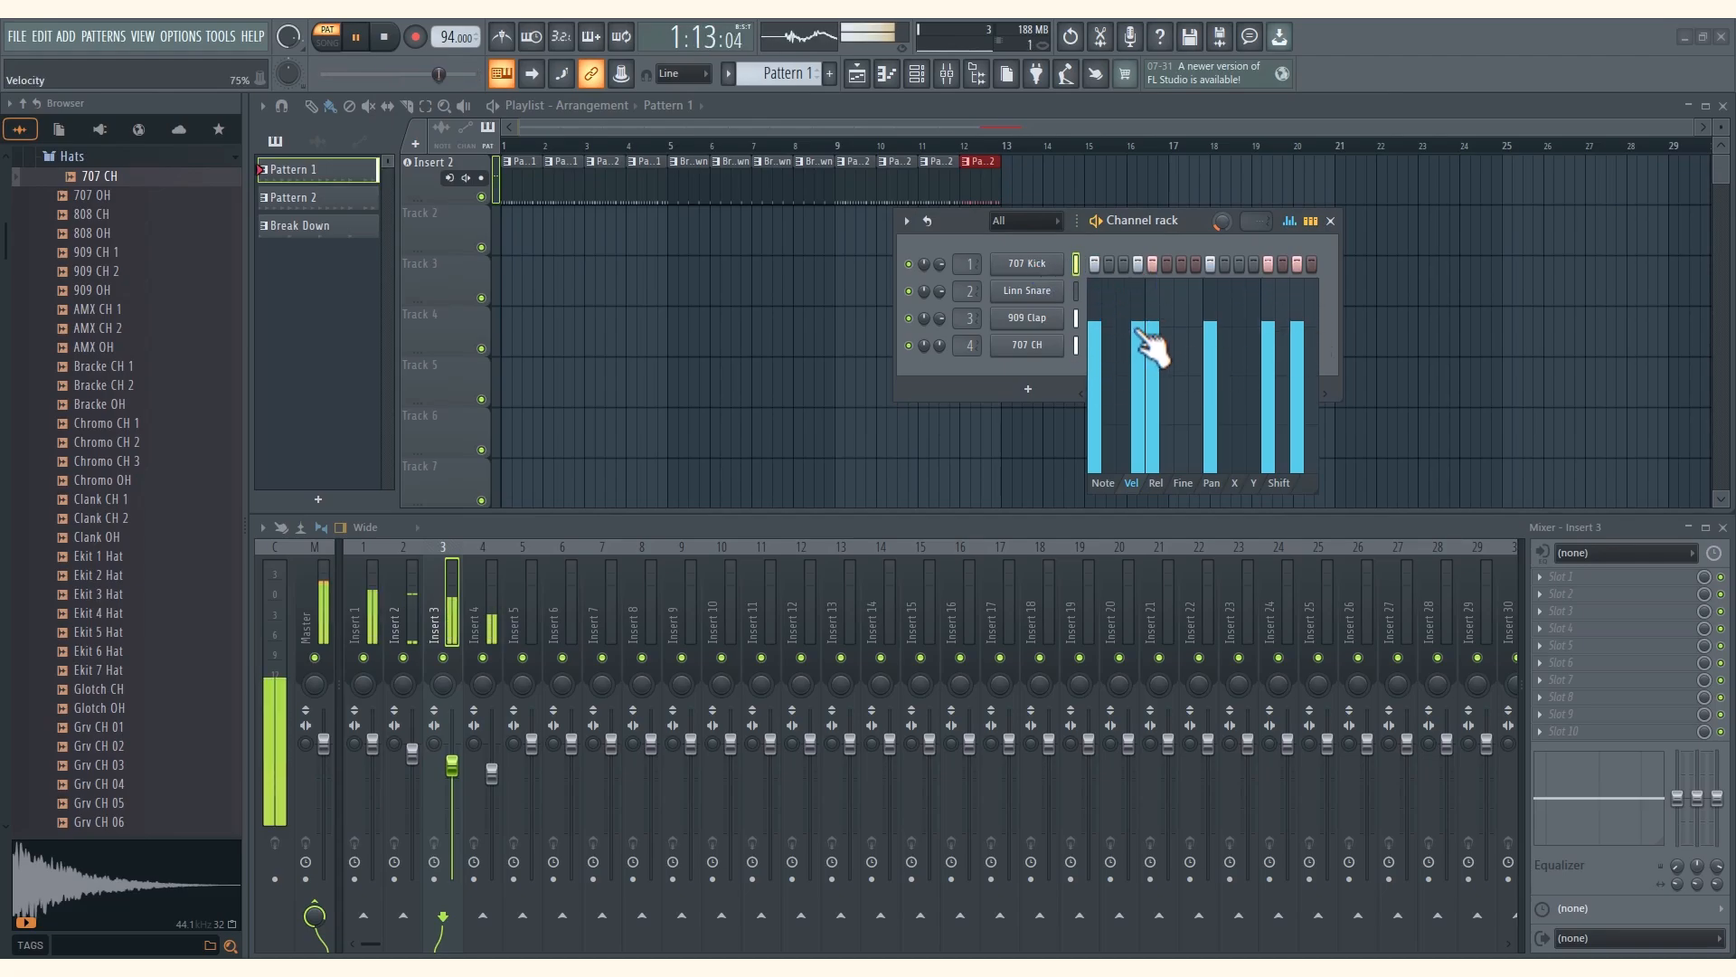
left_click_drag(1148, 342, 1150, 361)
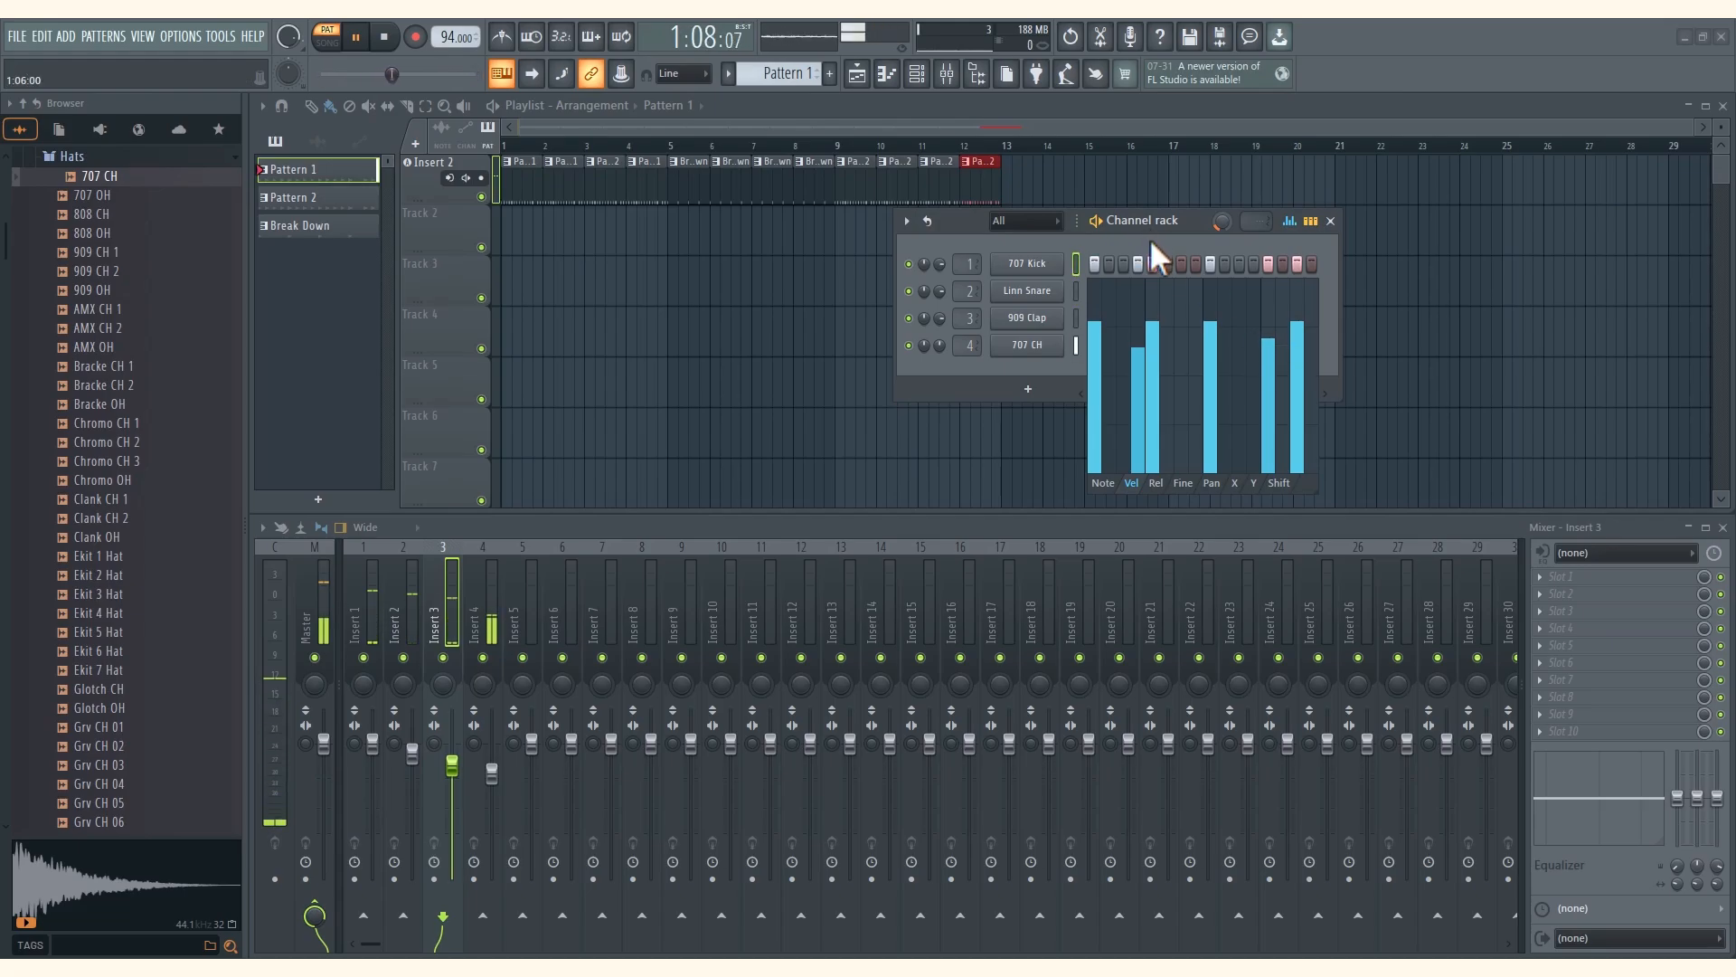
left_click(1291, 221)
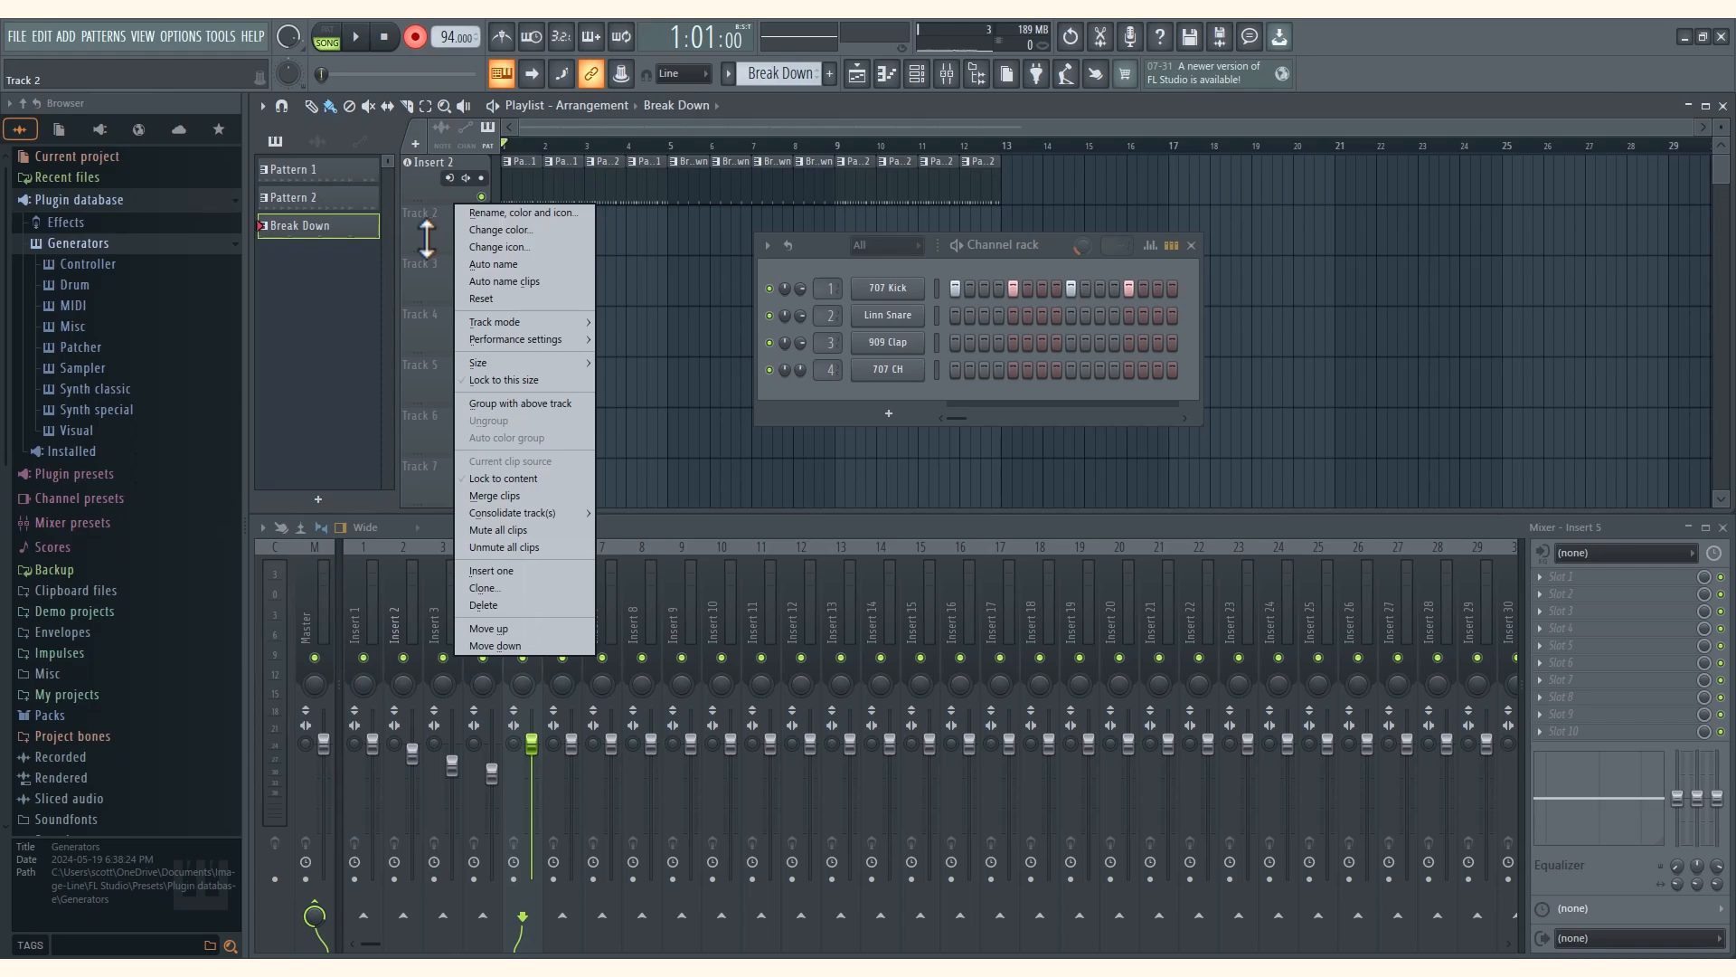
Turn playlist Track 2 into an instrument track using the FLEX plugin
mouse_move(526, 323)
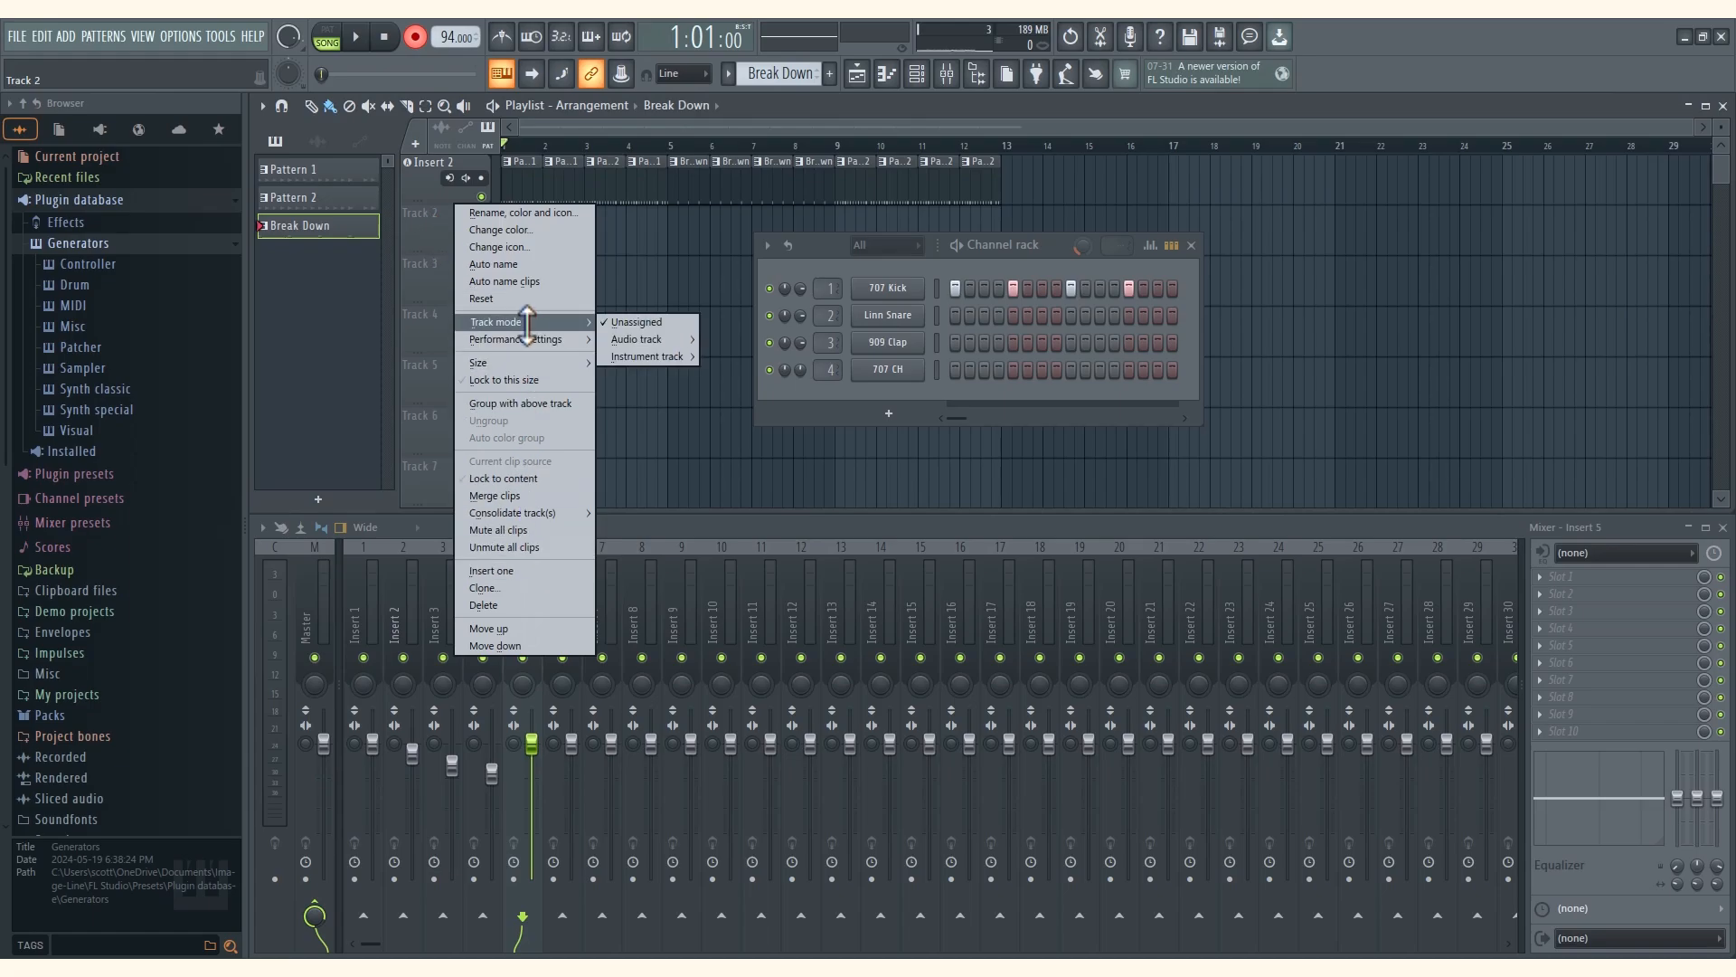
mouse_move(650, 356)
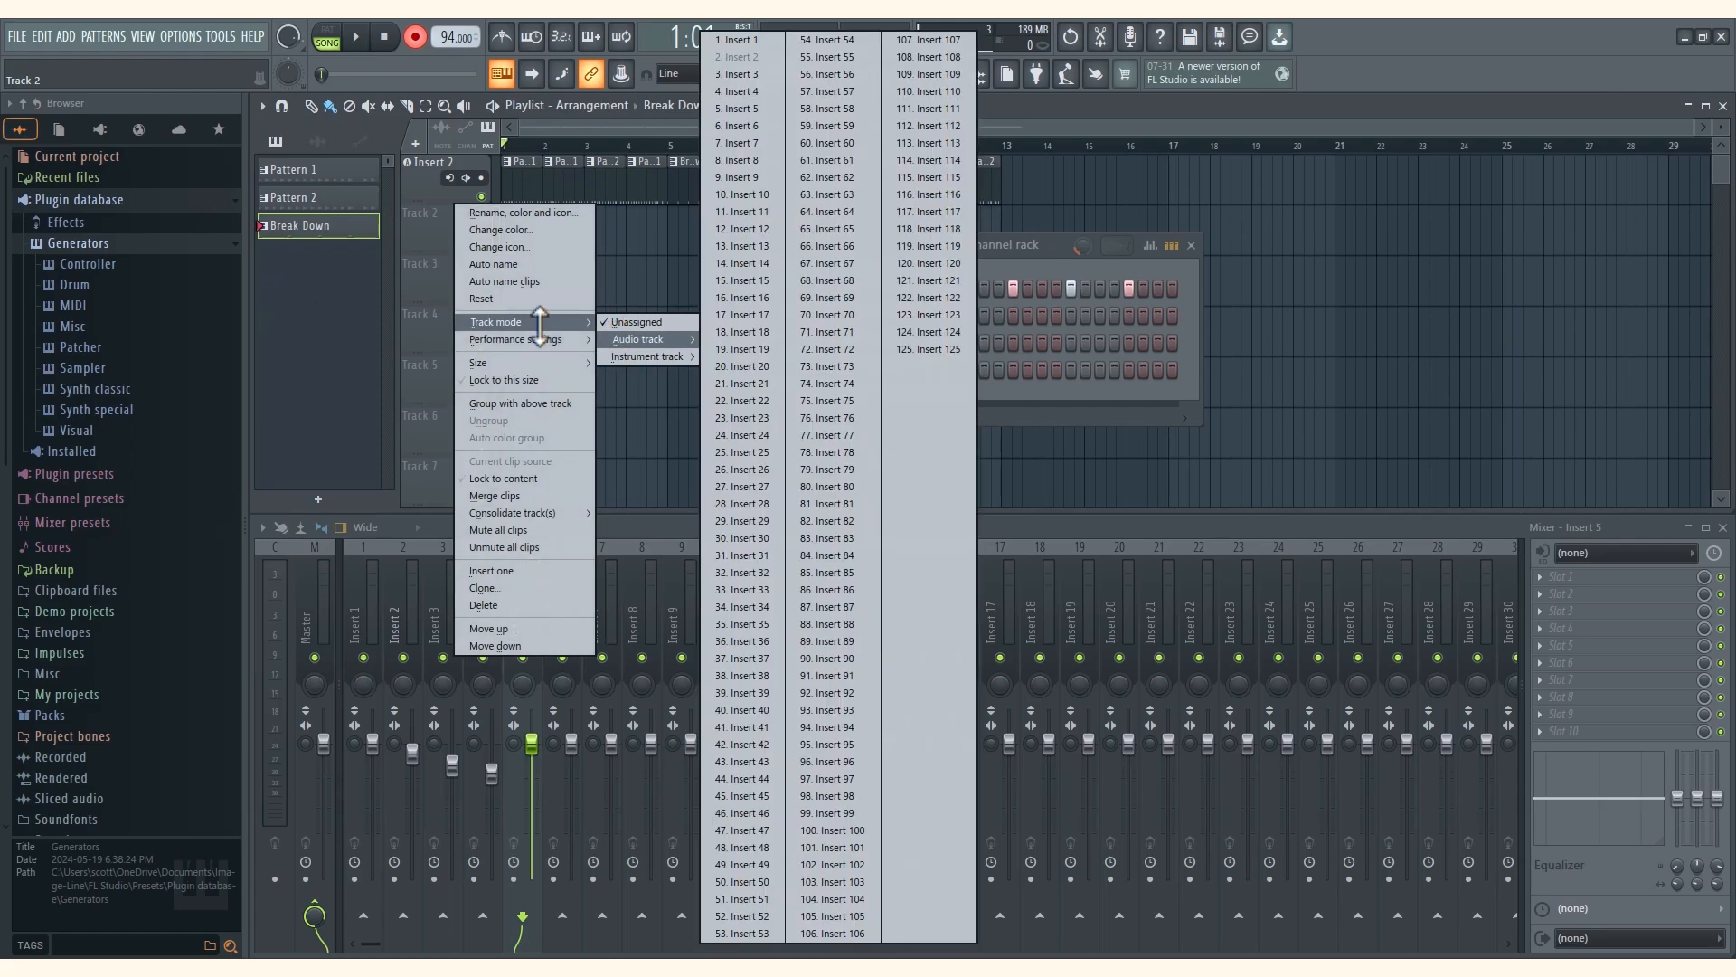
left_click(333, 312)
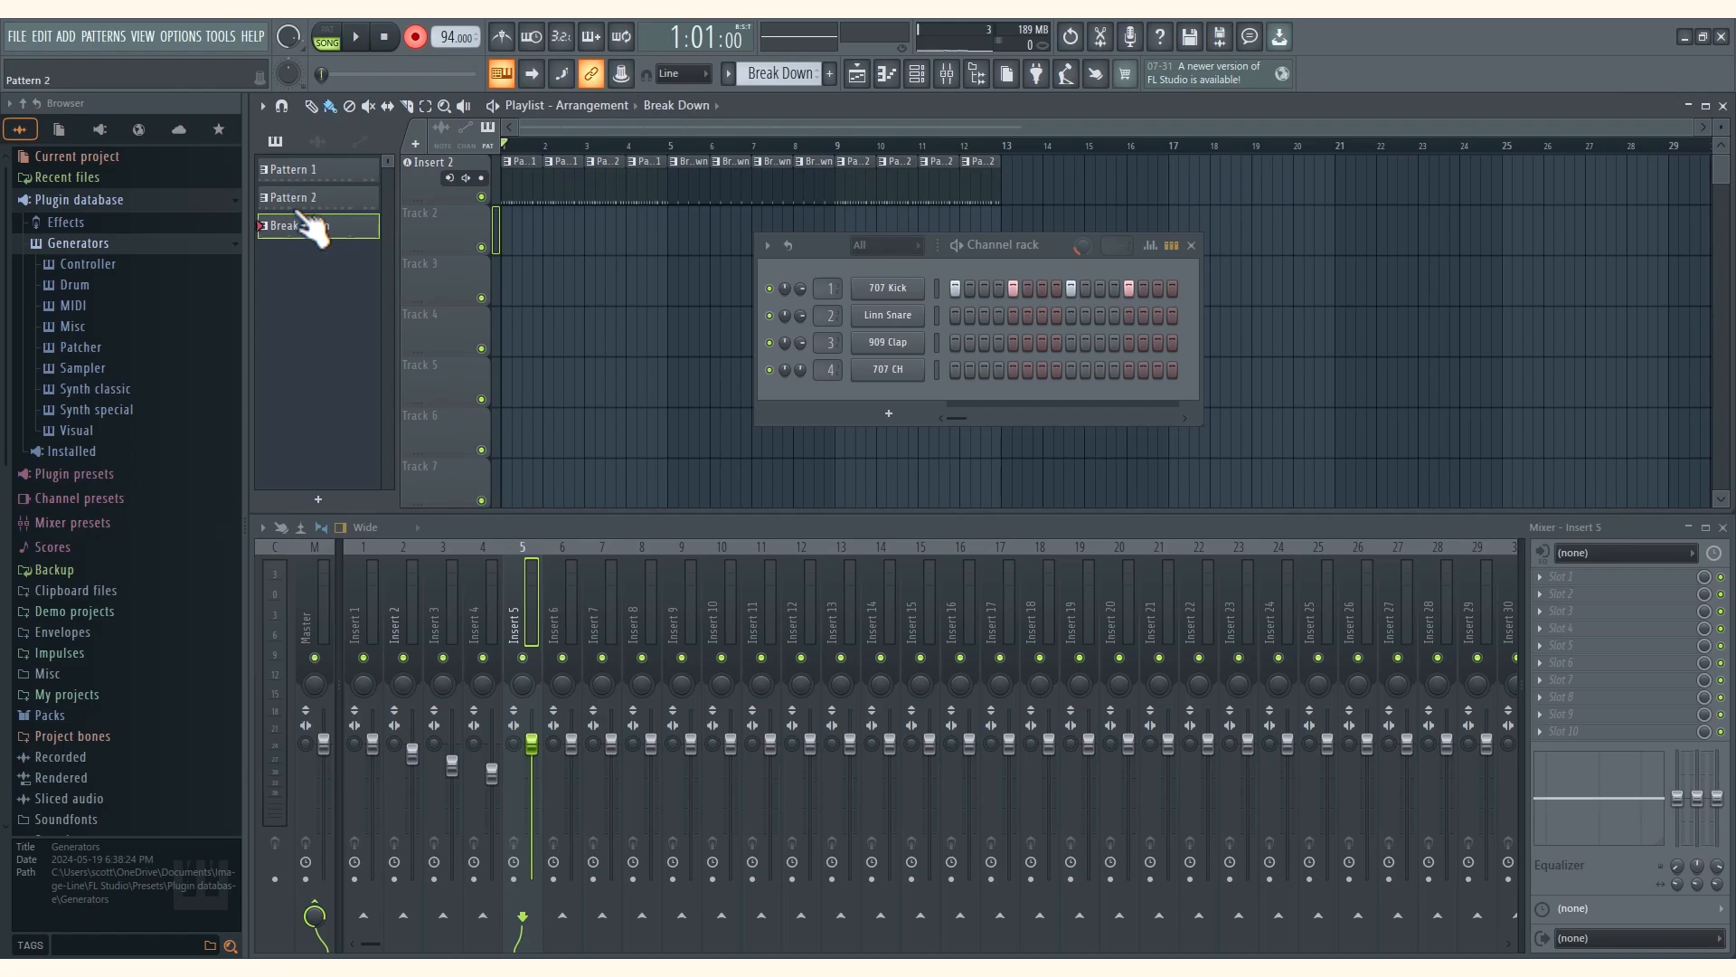
right_click(442, 244)
mouse_move(631, 340)
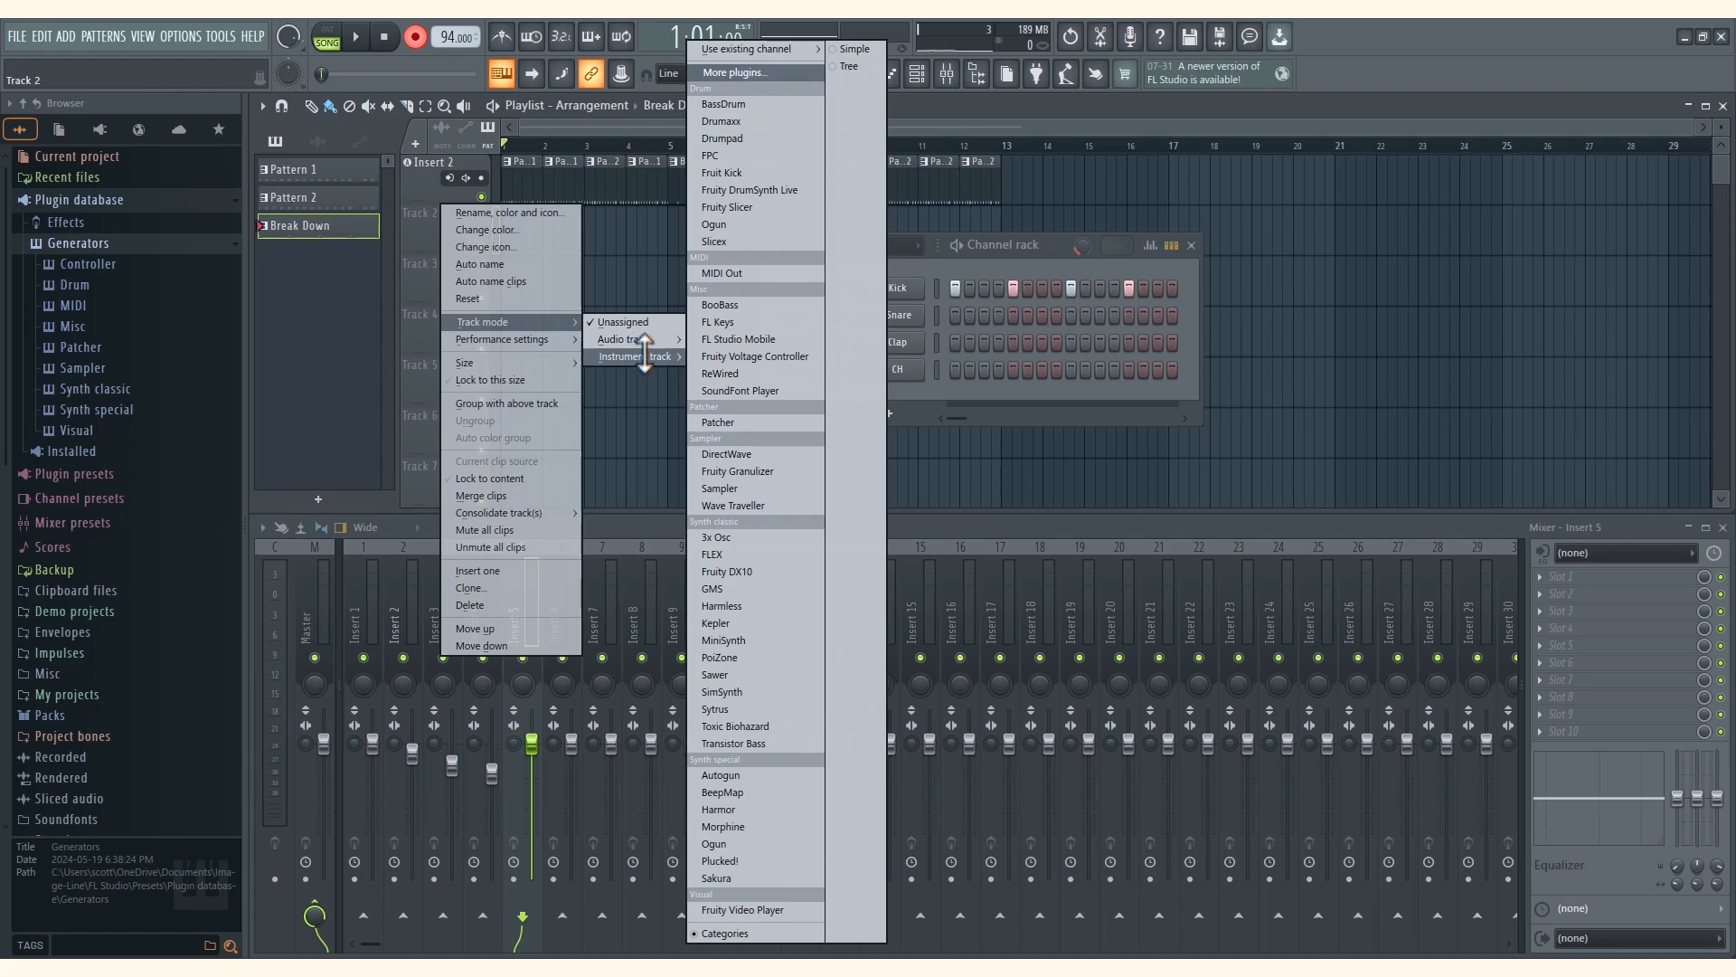
left_click(712, 554)
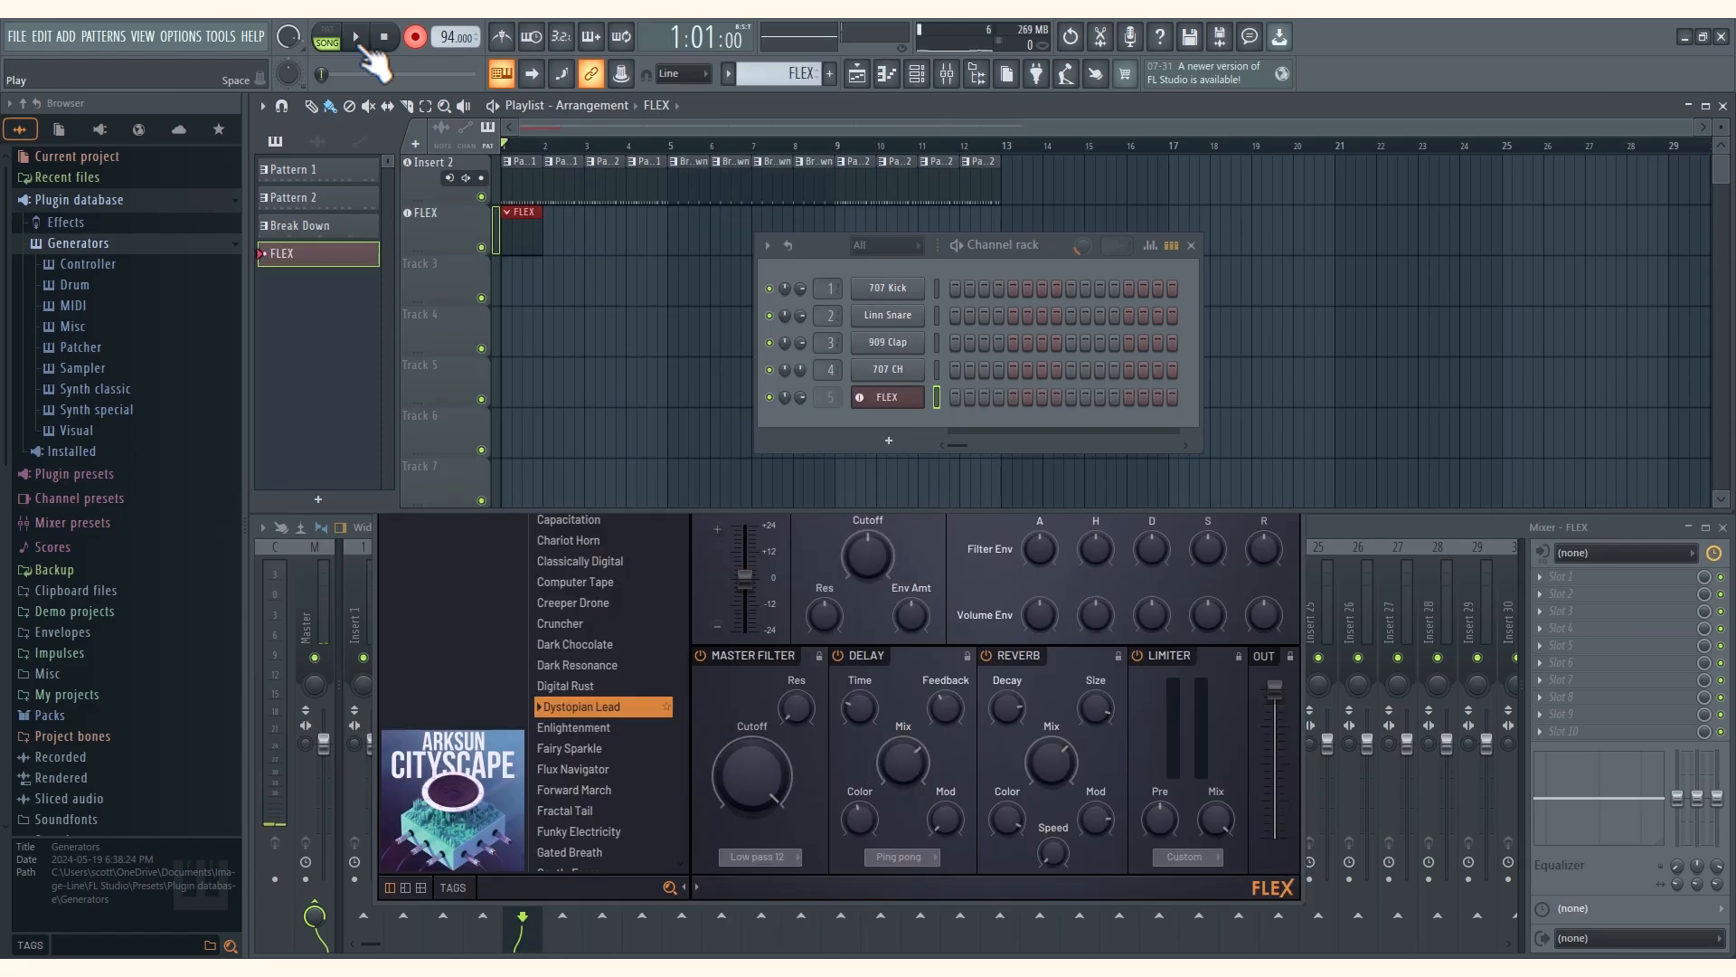
Record a short FLEX melody over the song and replay the song from the start to check the take
left_click(362, 51)
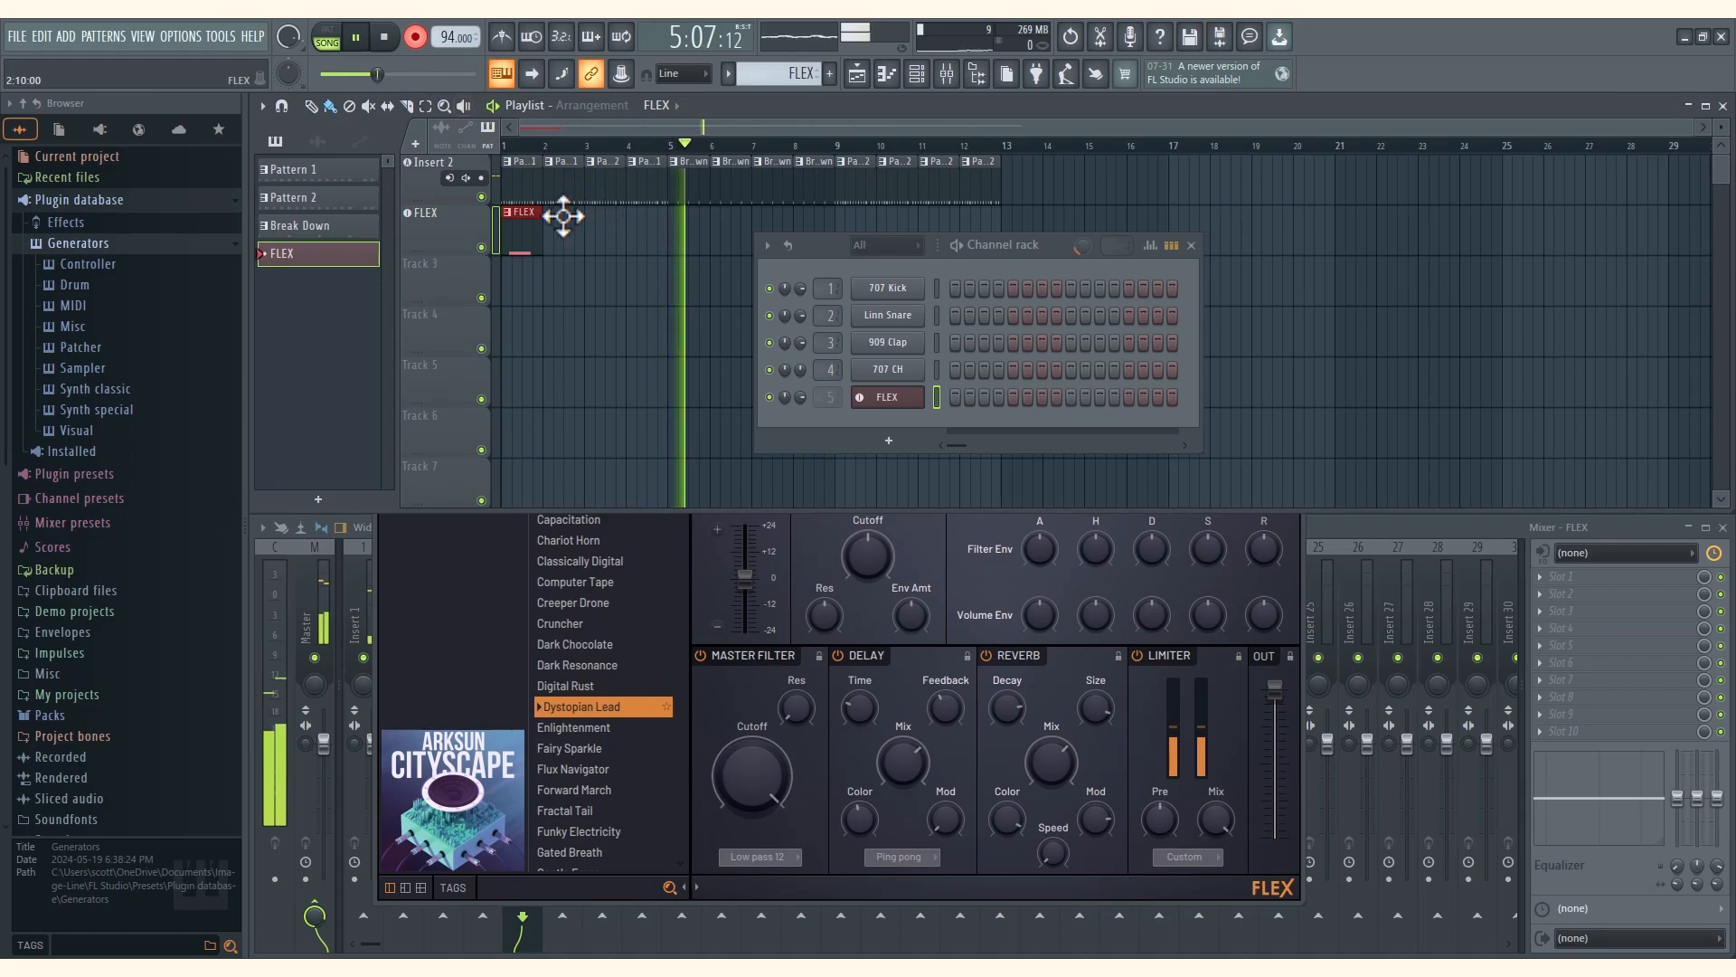
key("space")
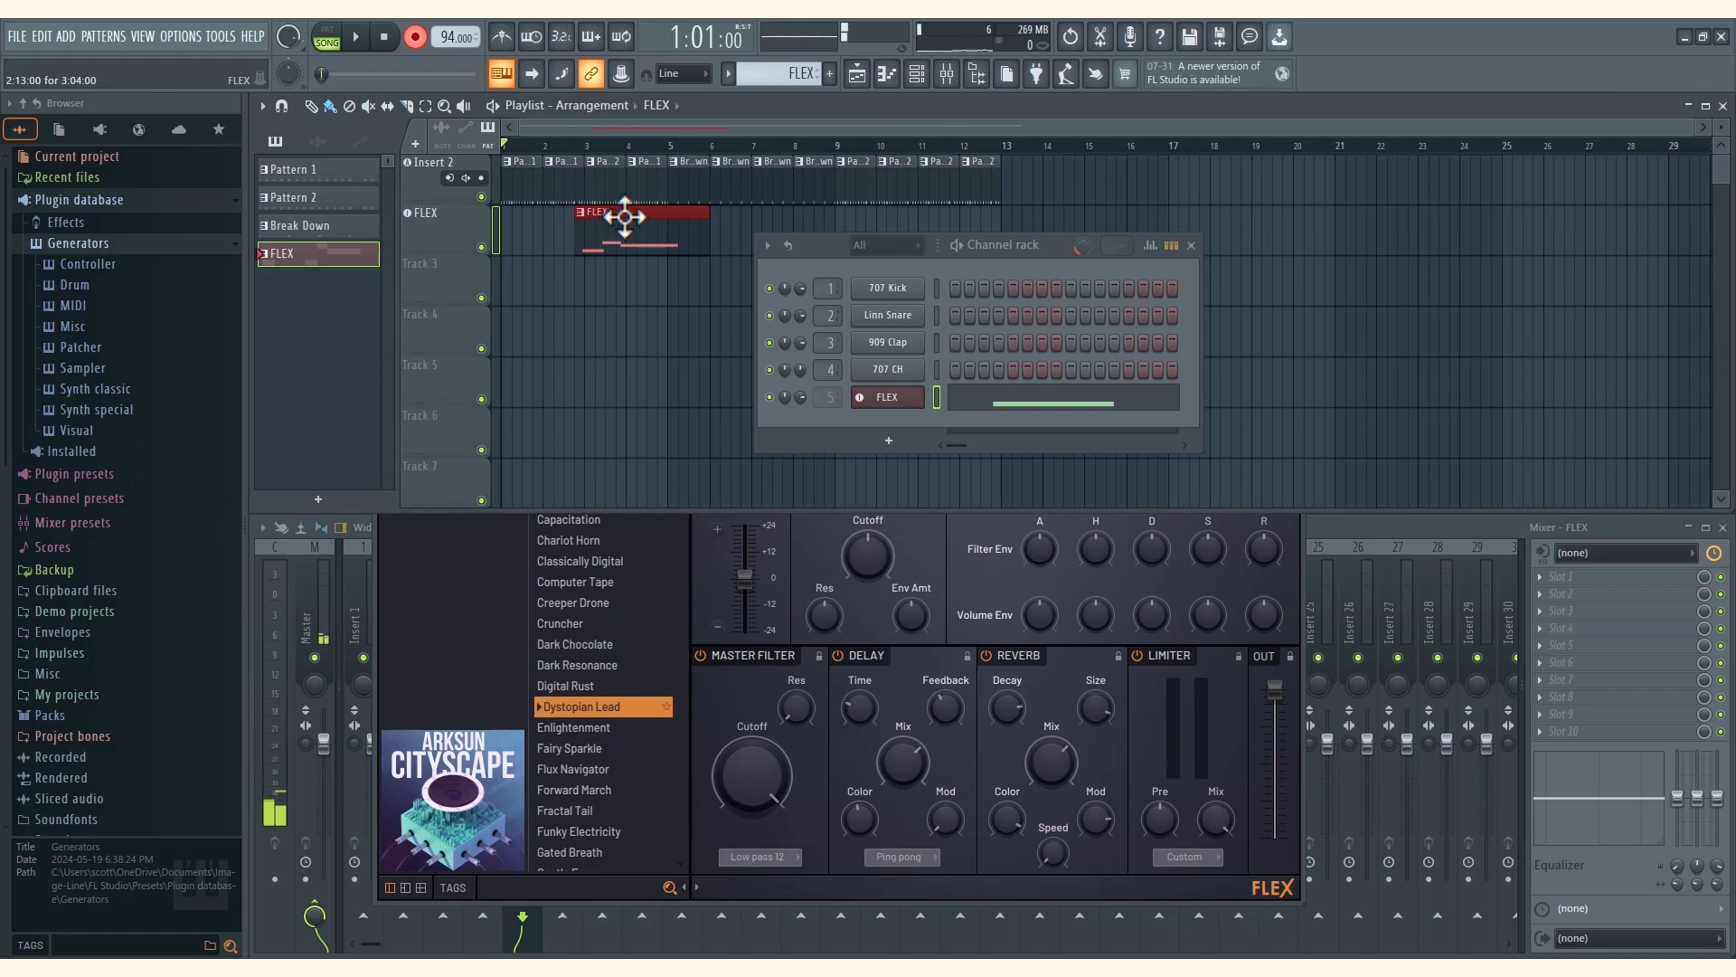
key("space")
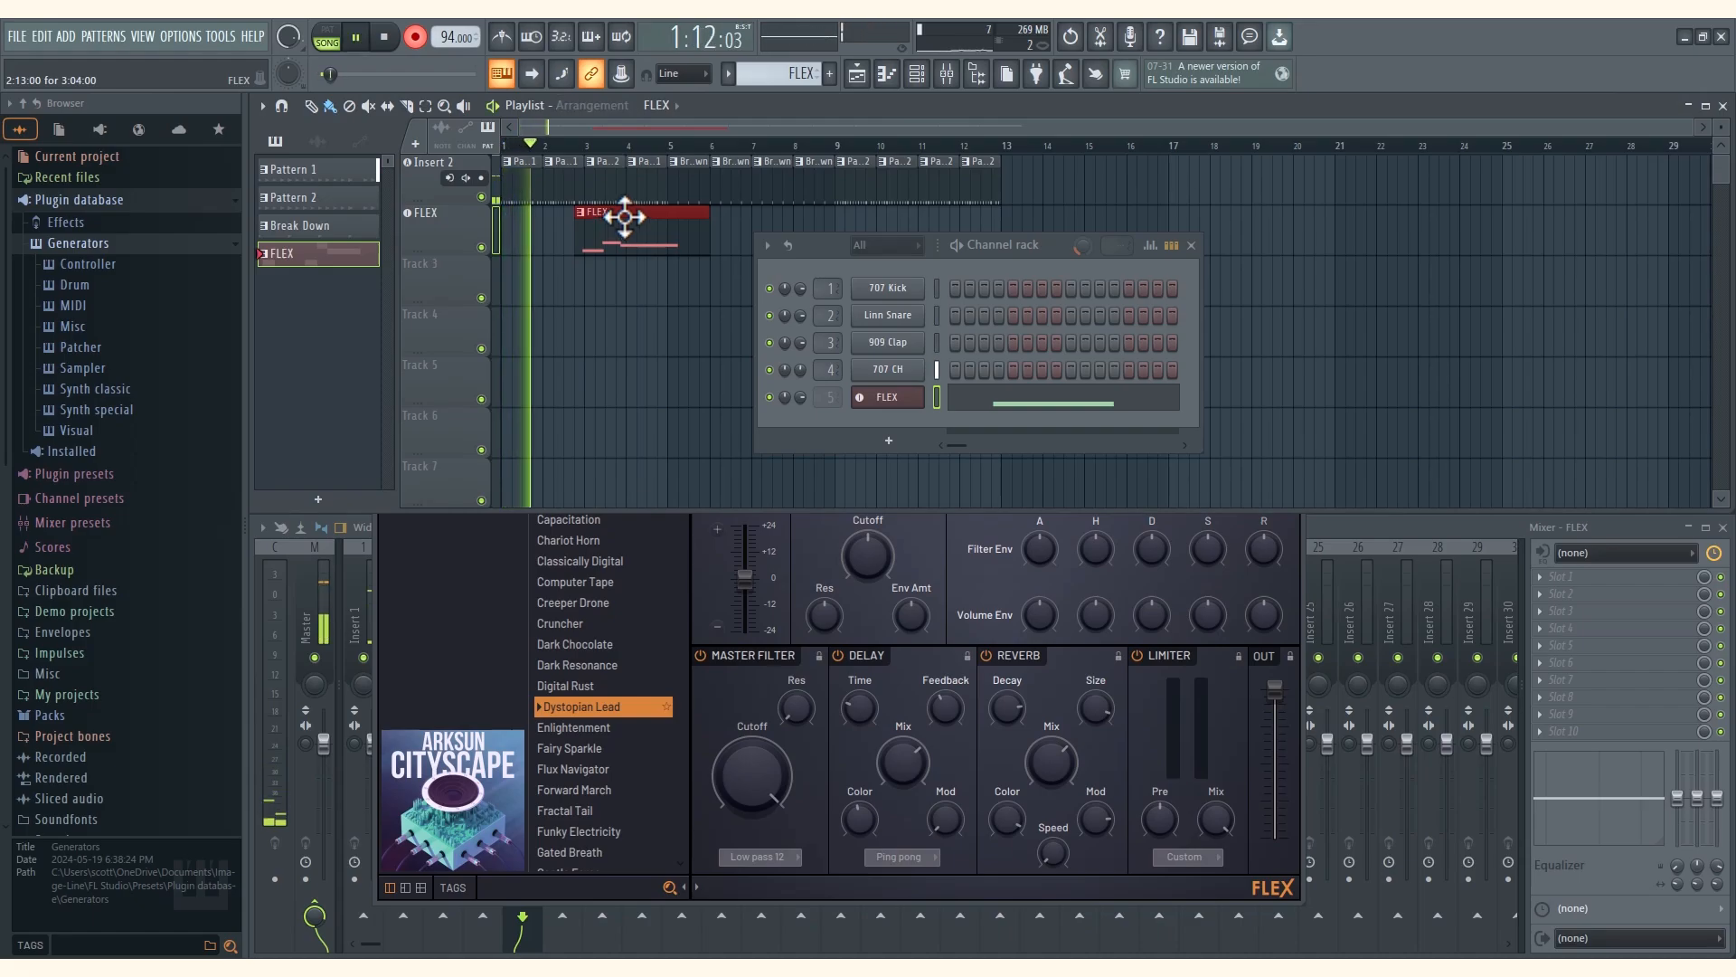
Open the recorded FLEX clip in the piano roll and replace its C#4 note with one at the start of bar 3
double_click(624, 216)
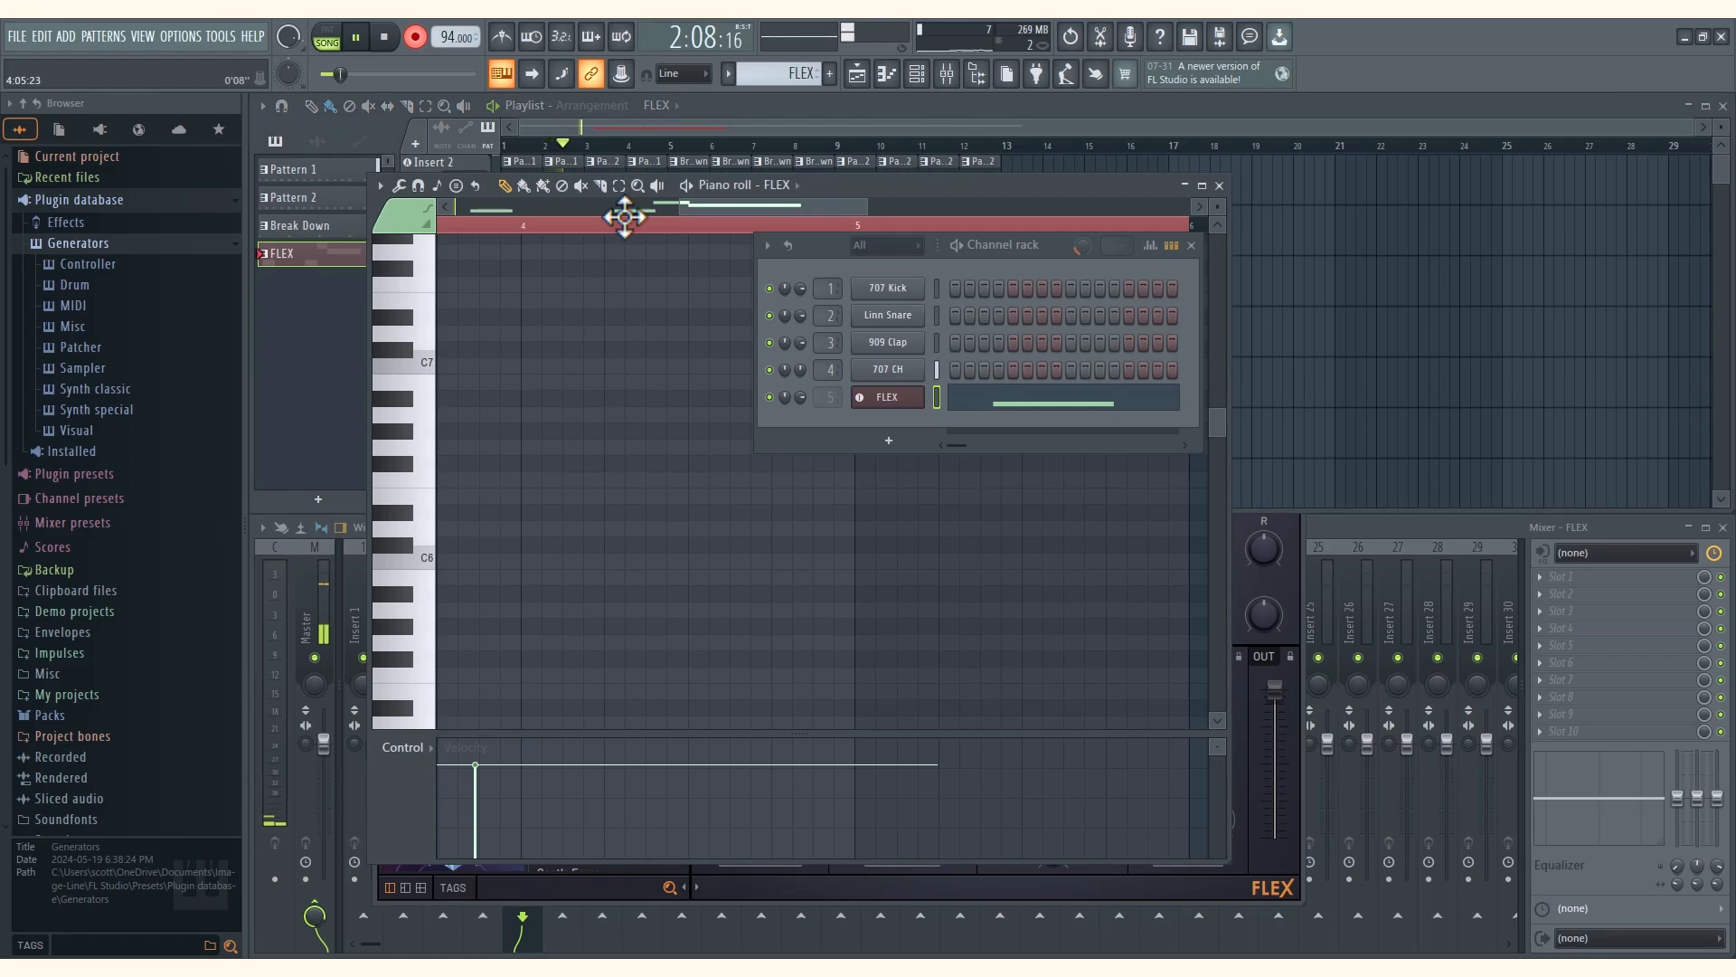
scroll(695, 529, "down", 2)
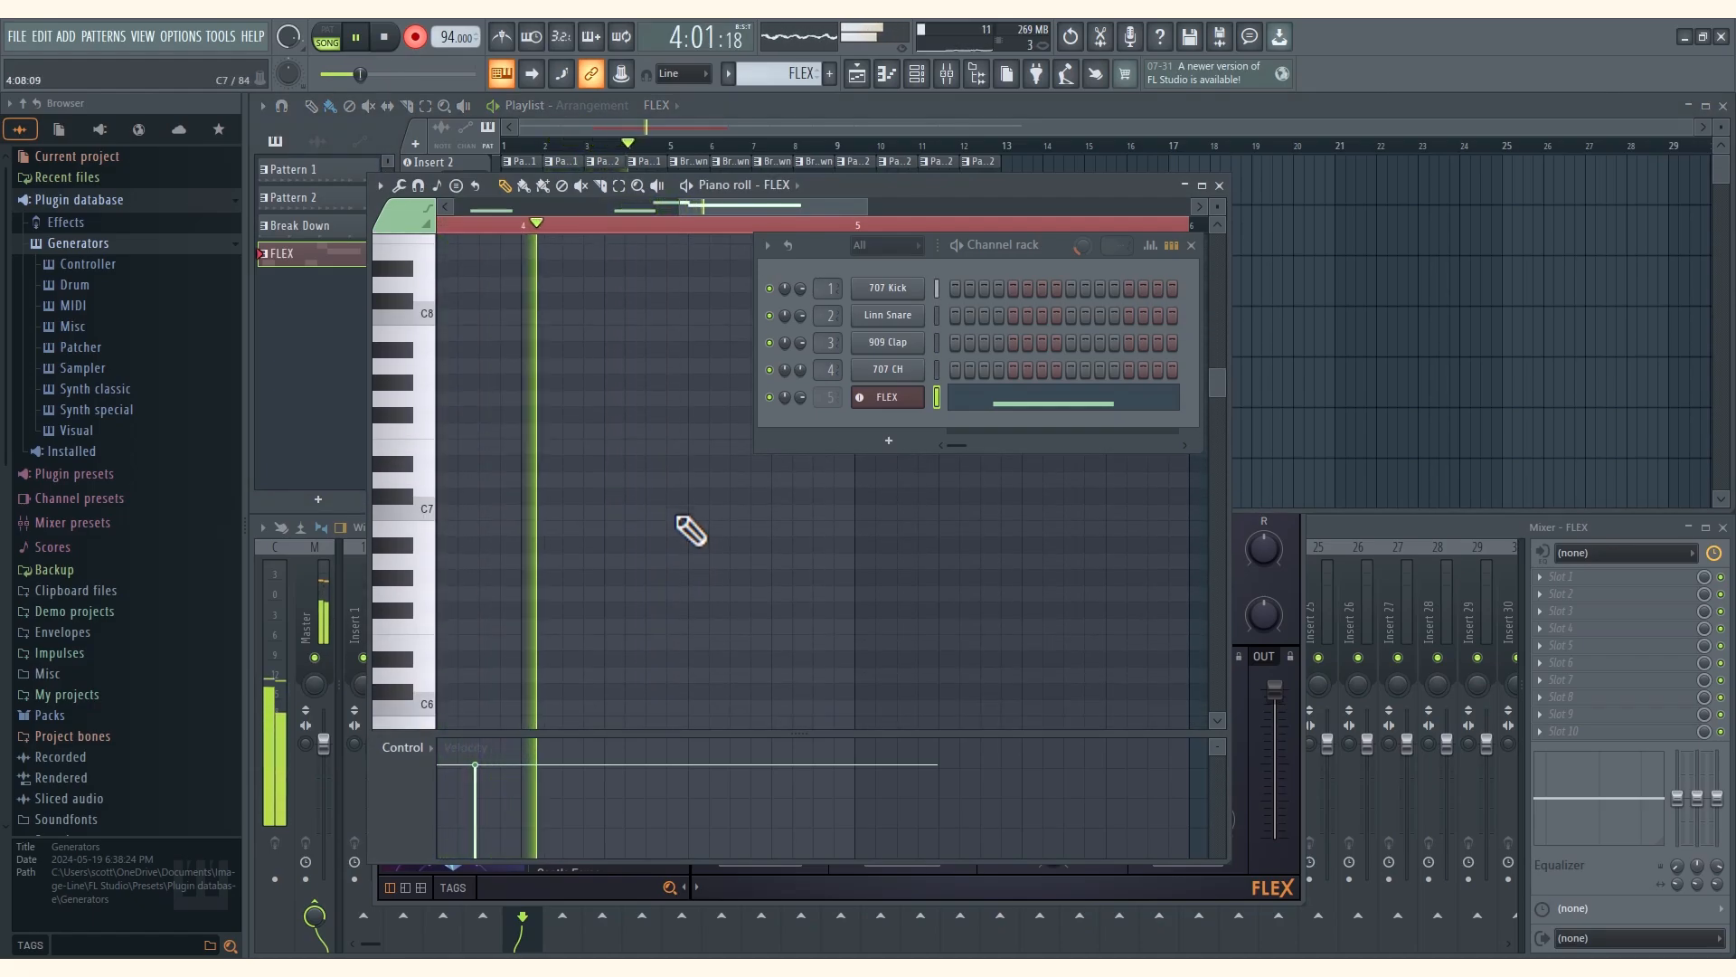
scroll(691, 531, "down", 20)
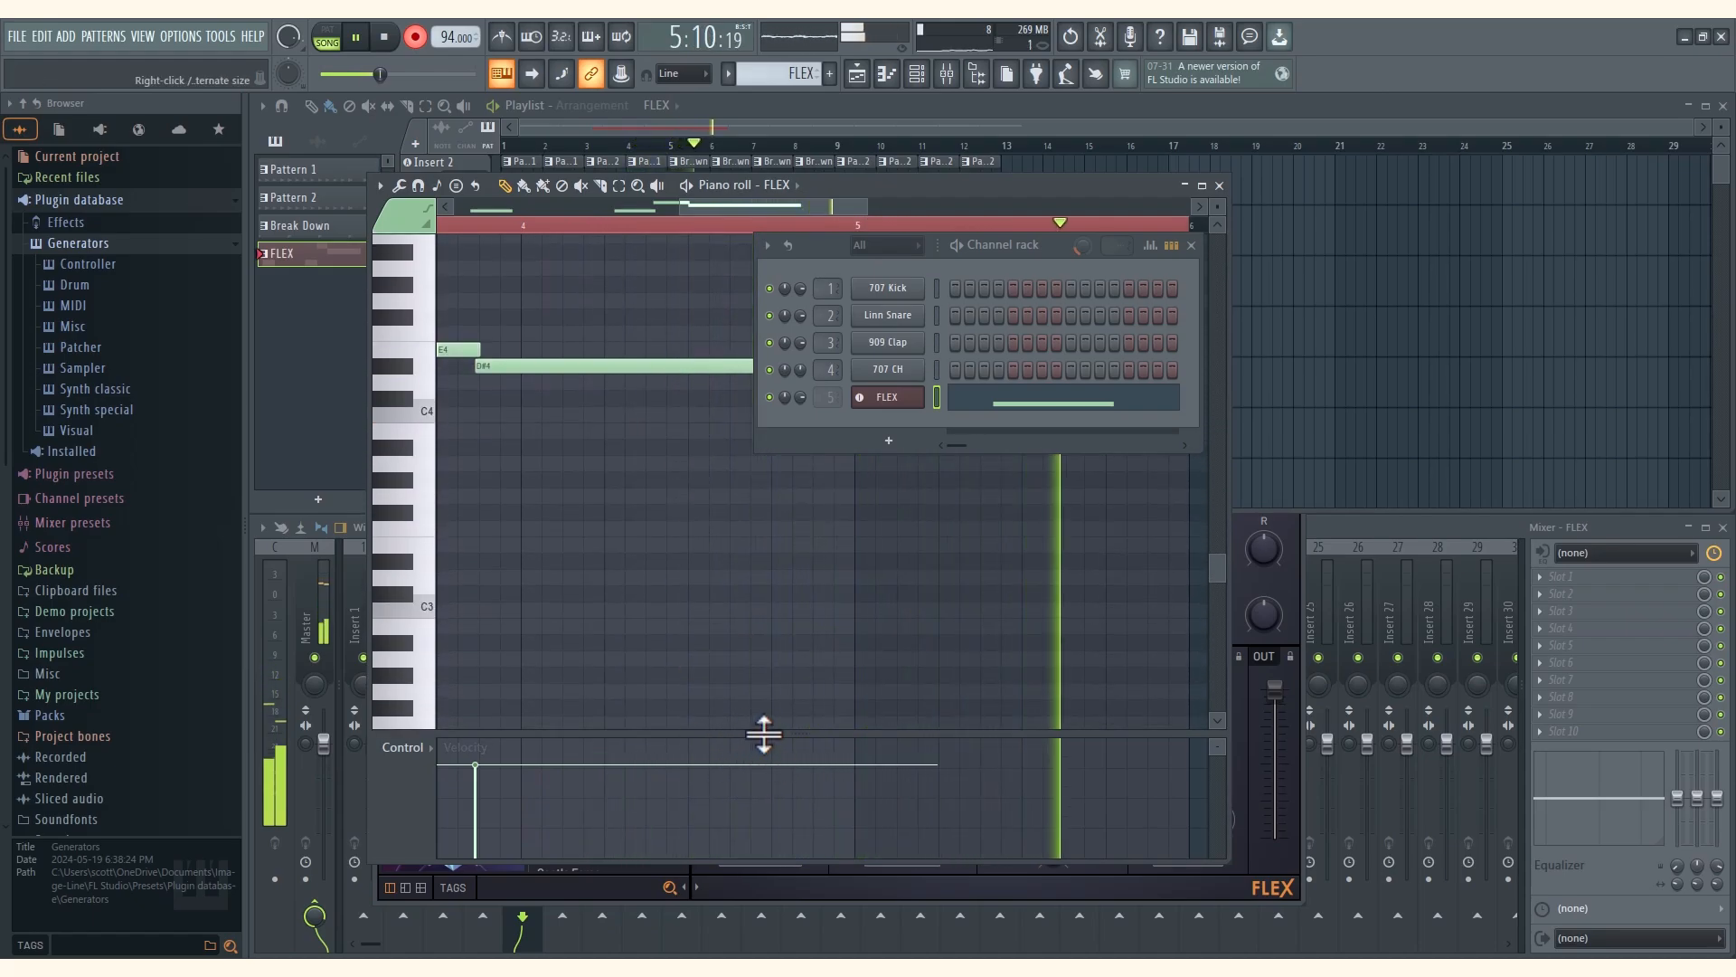
scroll(714, 546, "up", 3)
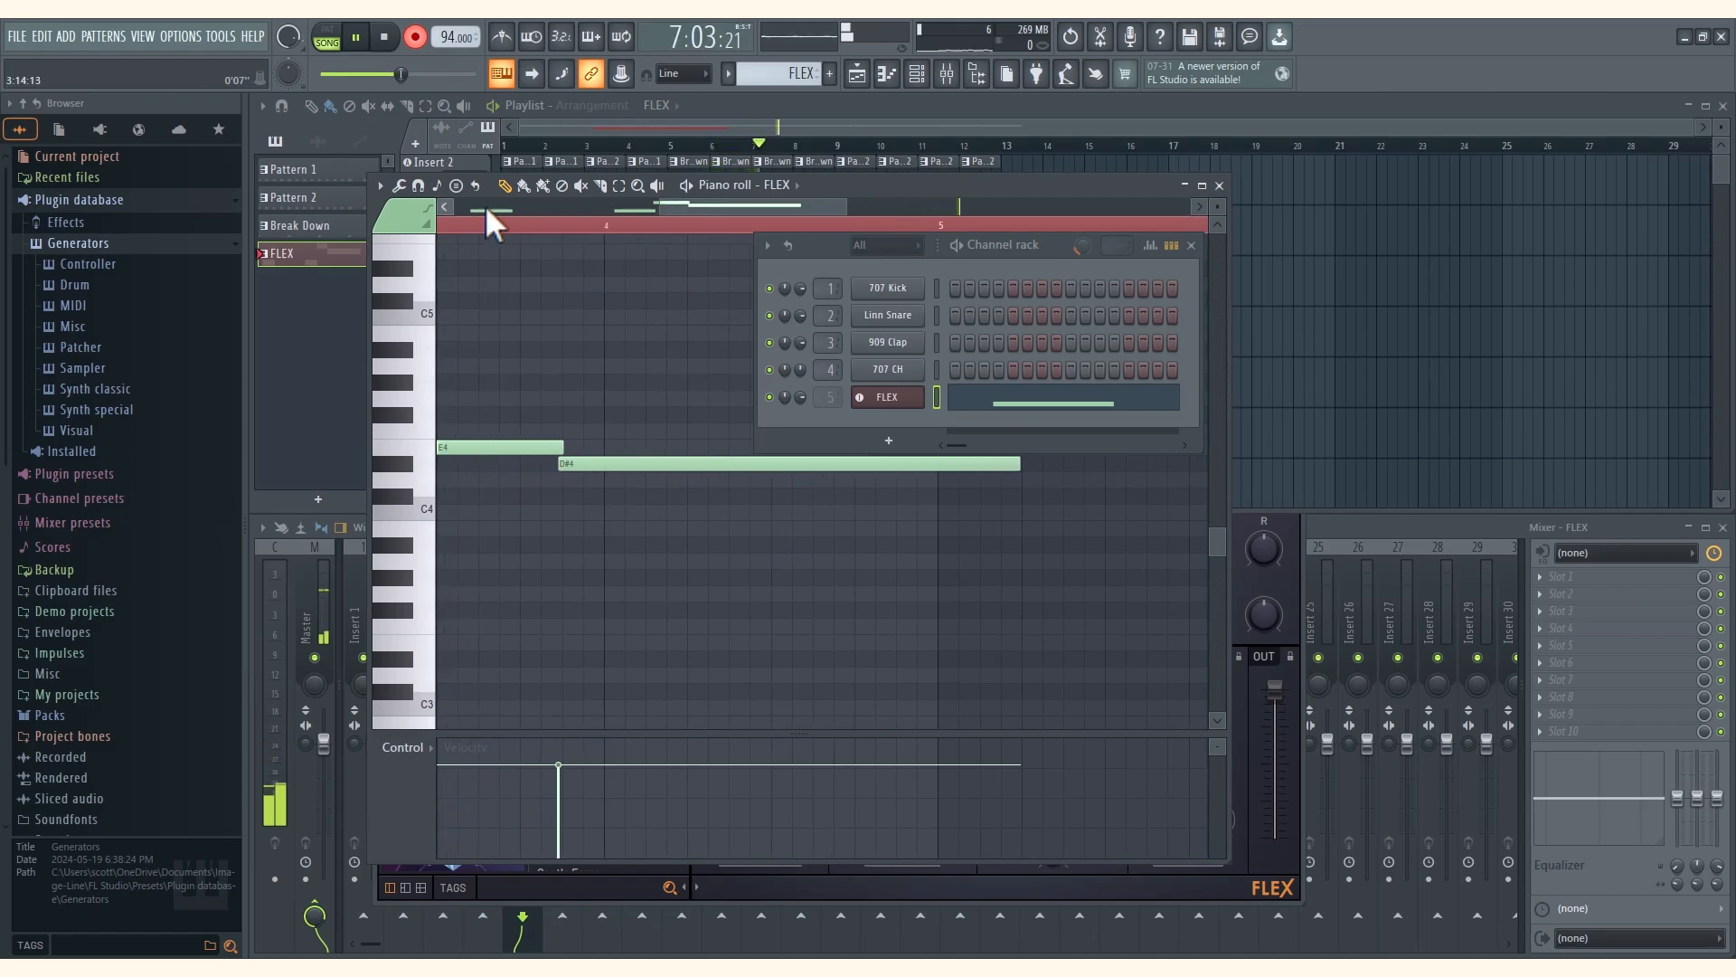
left_click_drag(526, 209, 637, 214)
key("space")
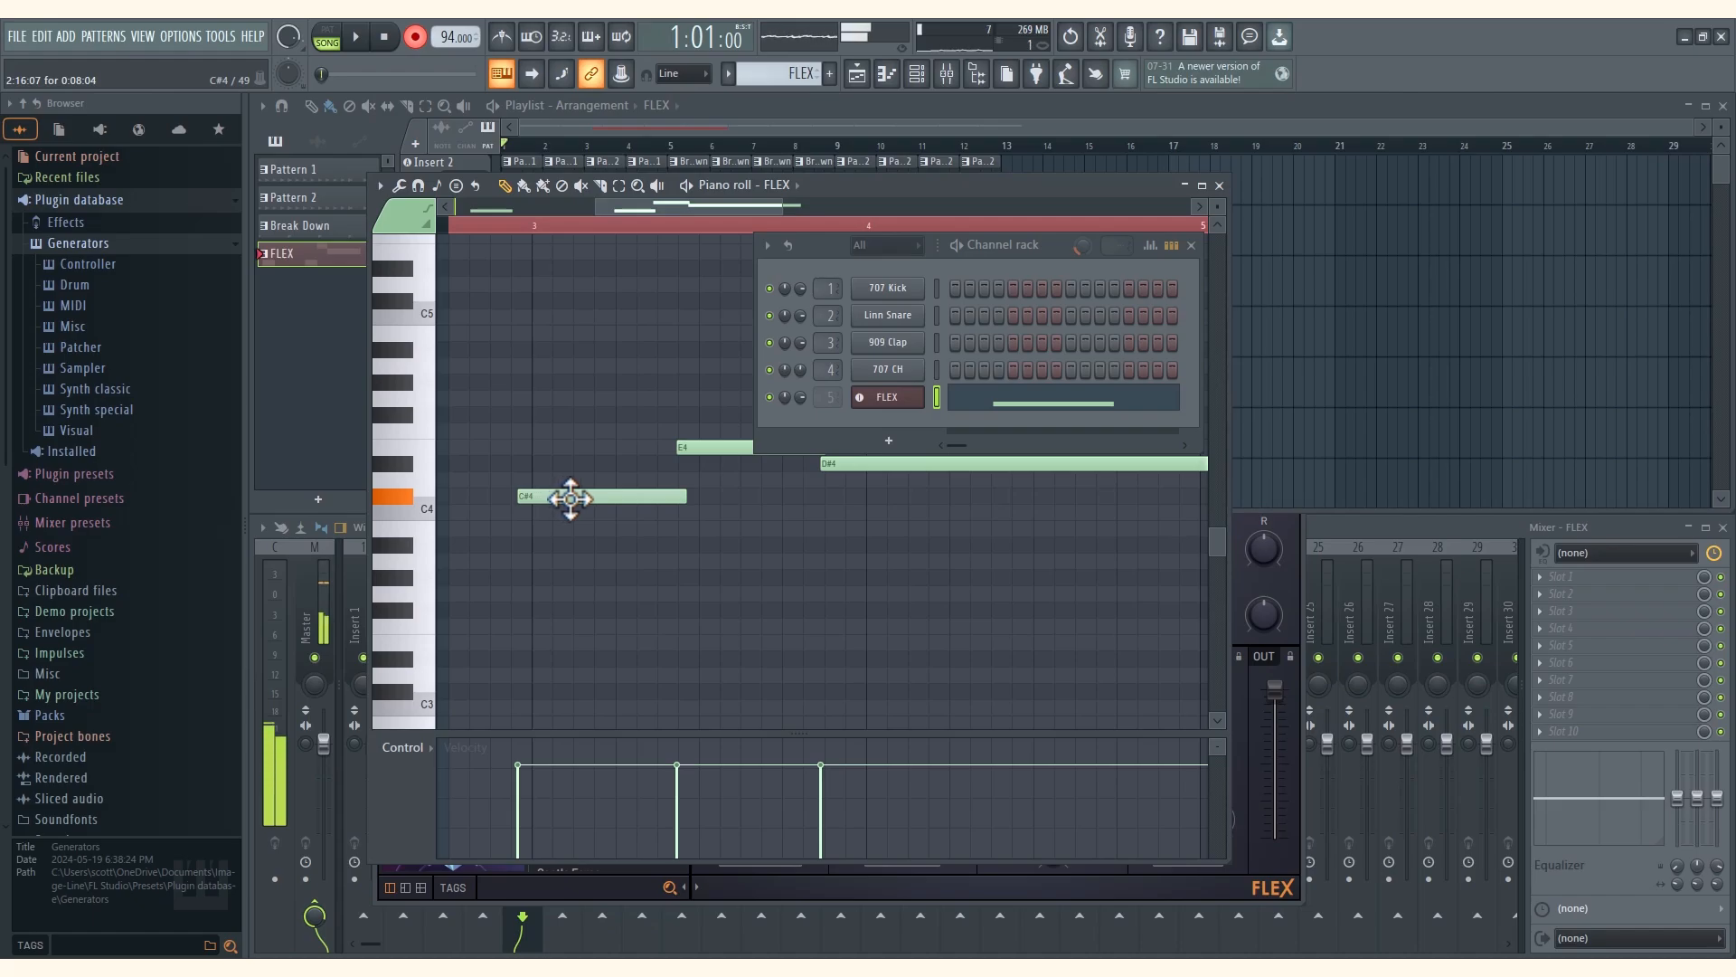
left_click_drag(570, 498, 580, 498)
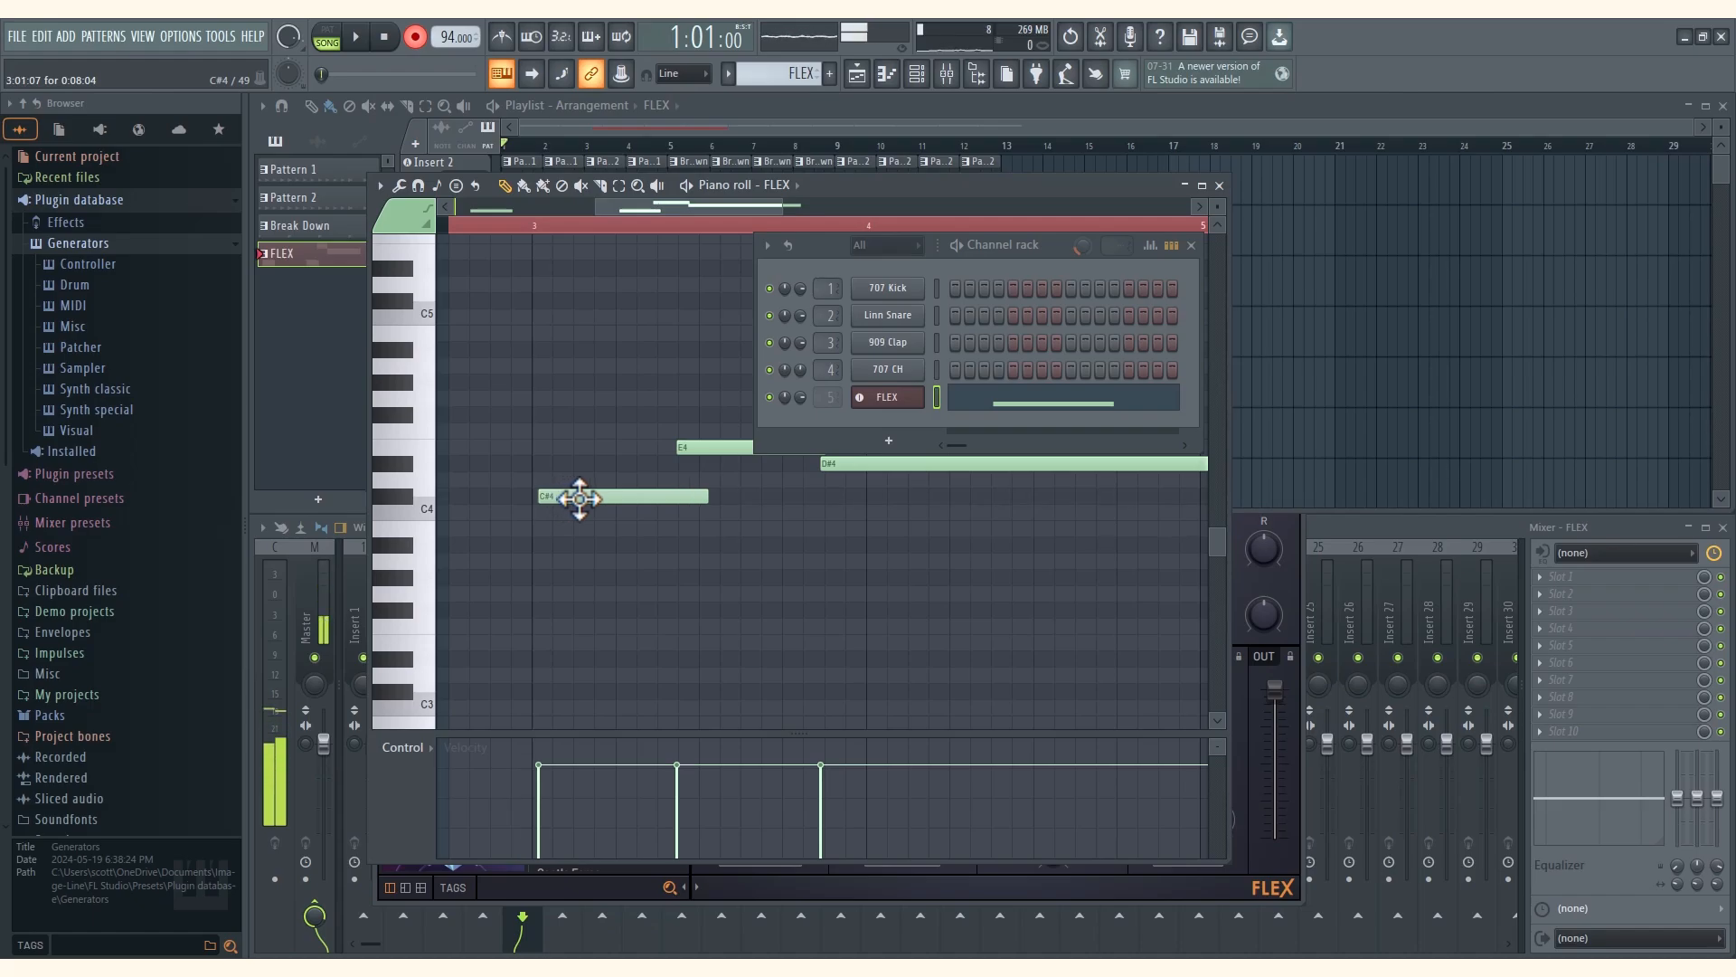
right_click(547, 497)
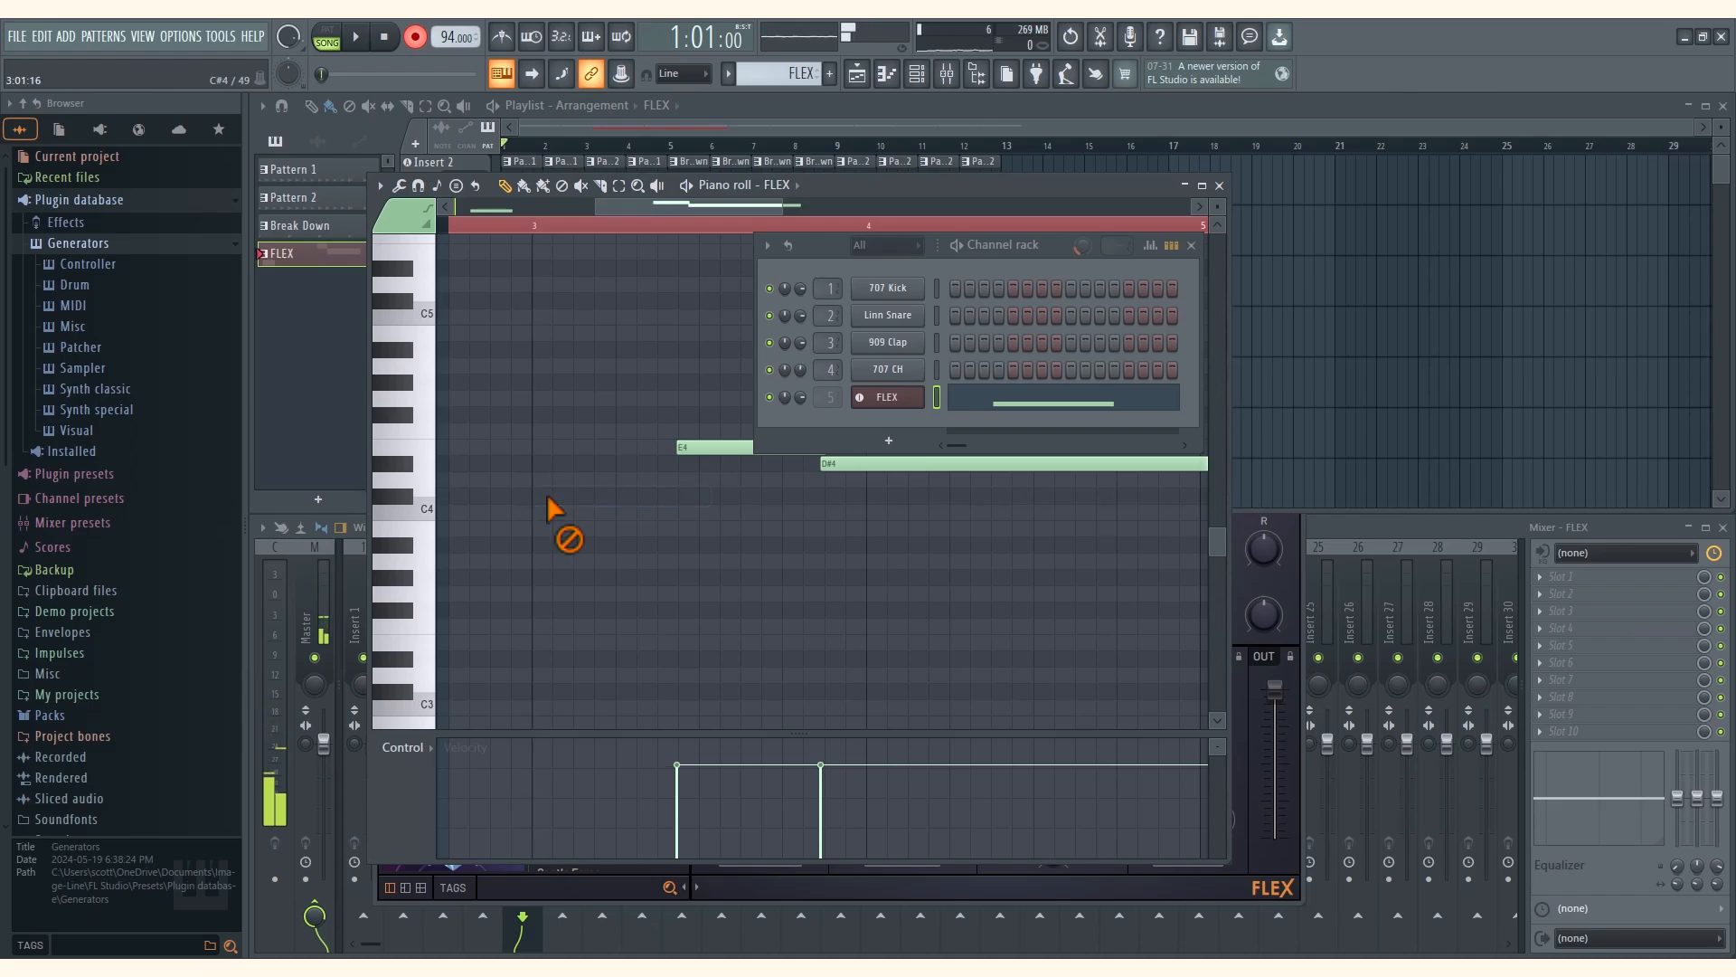
left_click(543, 497)
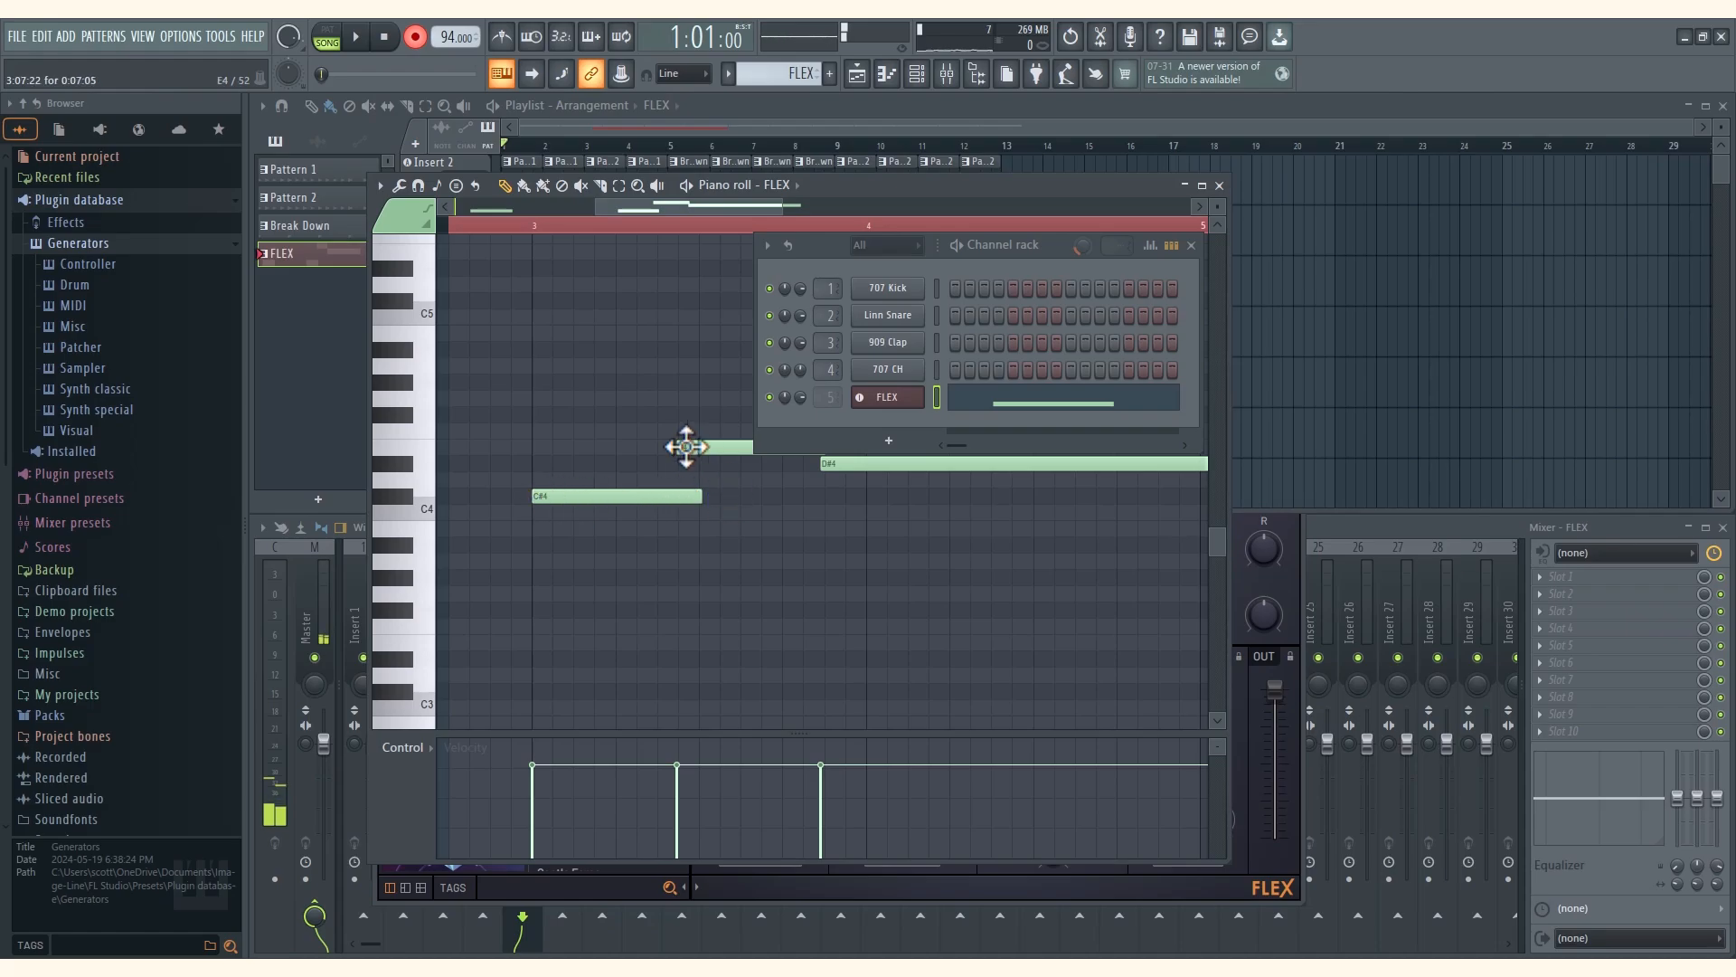
Move the E4 note to 3:09 and replace the long D#4 note with one spanning all of bar 4
left_click_drag(686, 447, 706, 448)
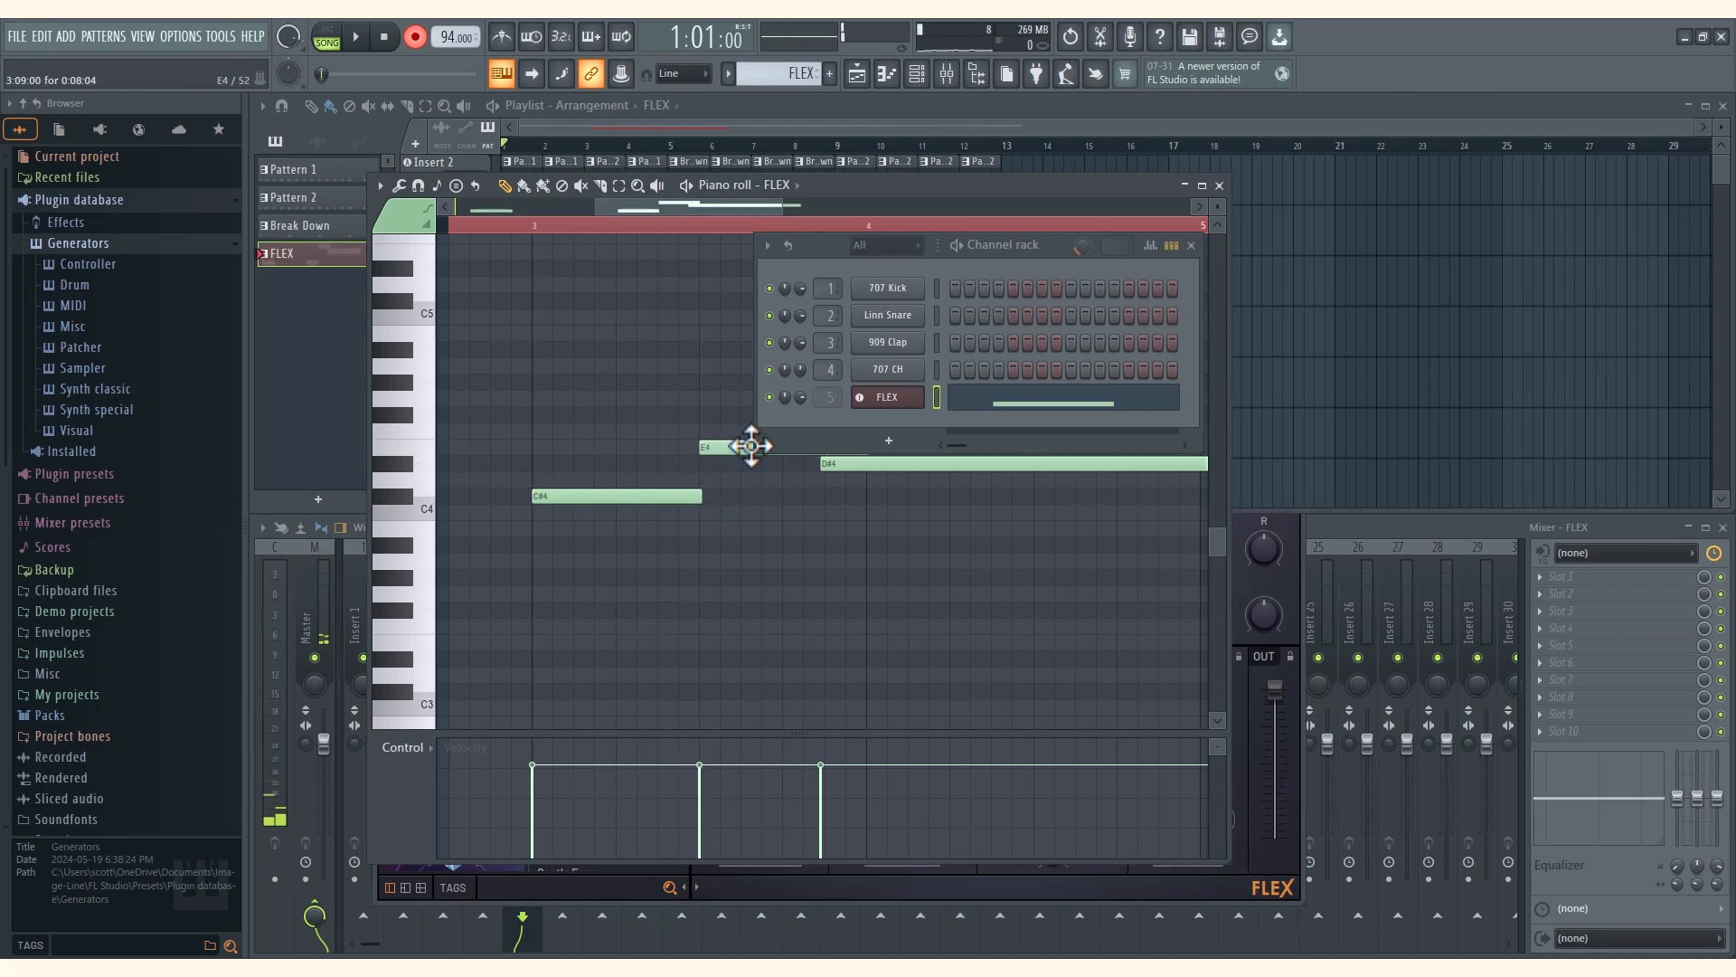
right_click(837, 465)
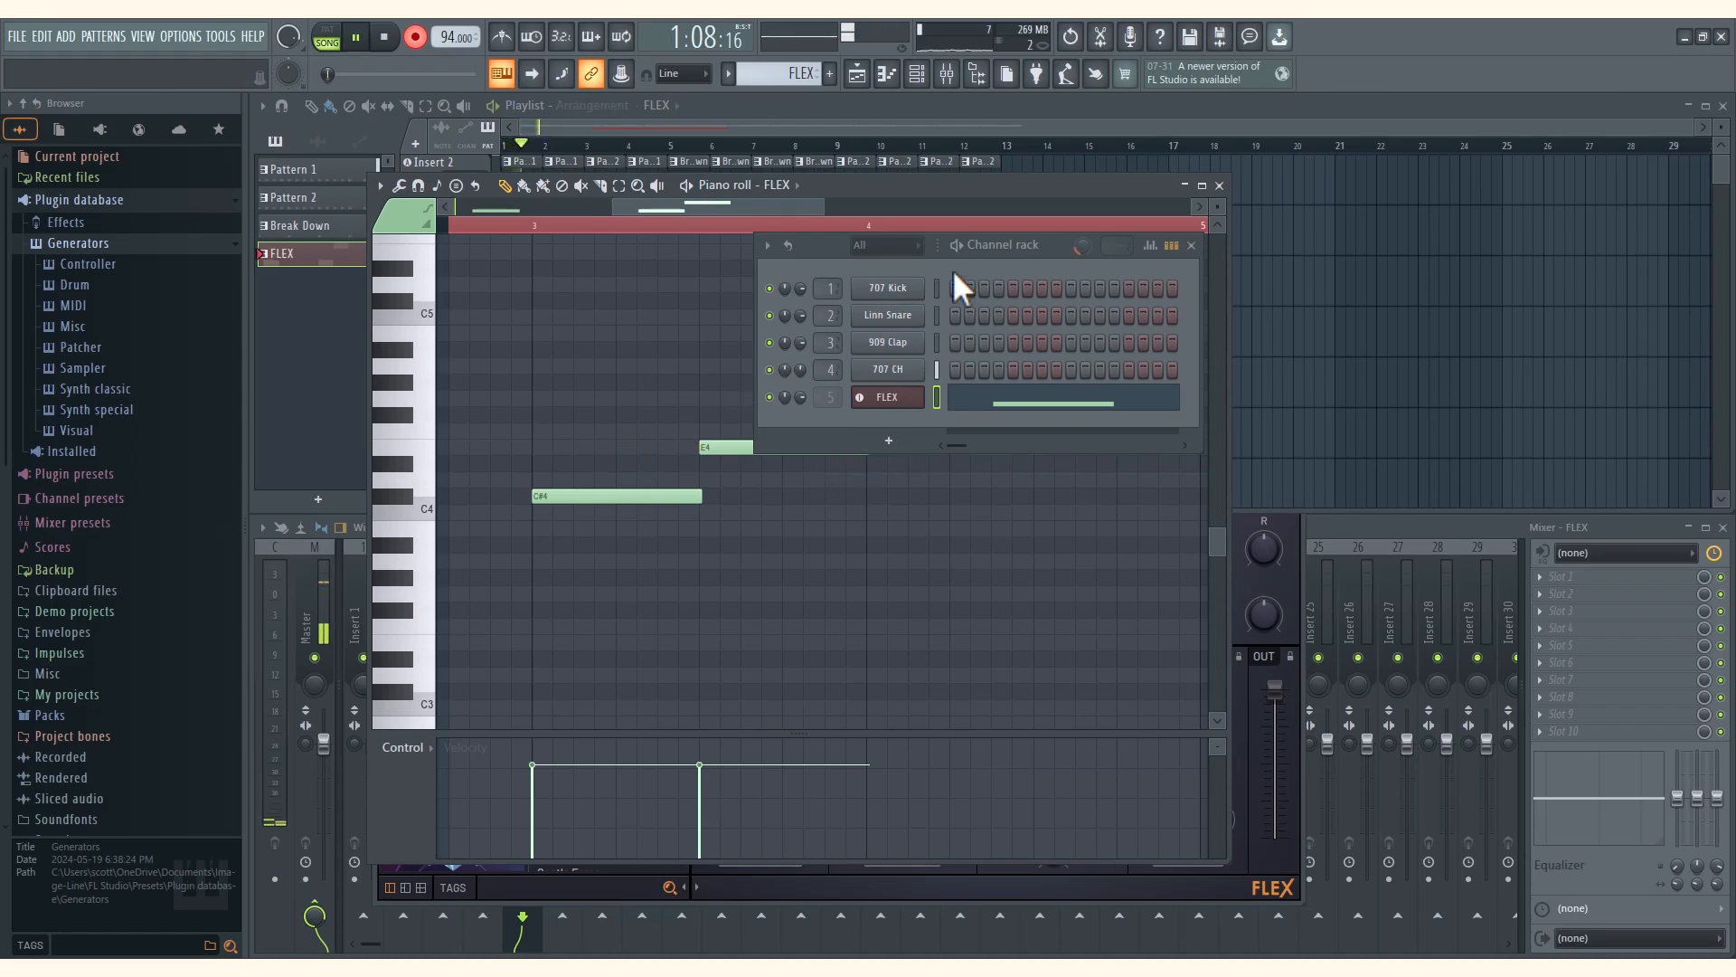
left_click_drag(1022, 237, 1442, 136)
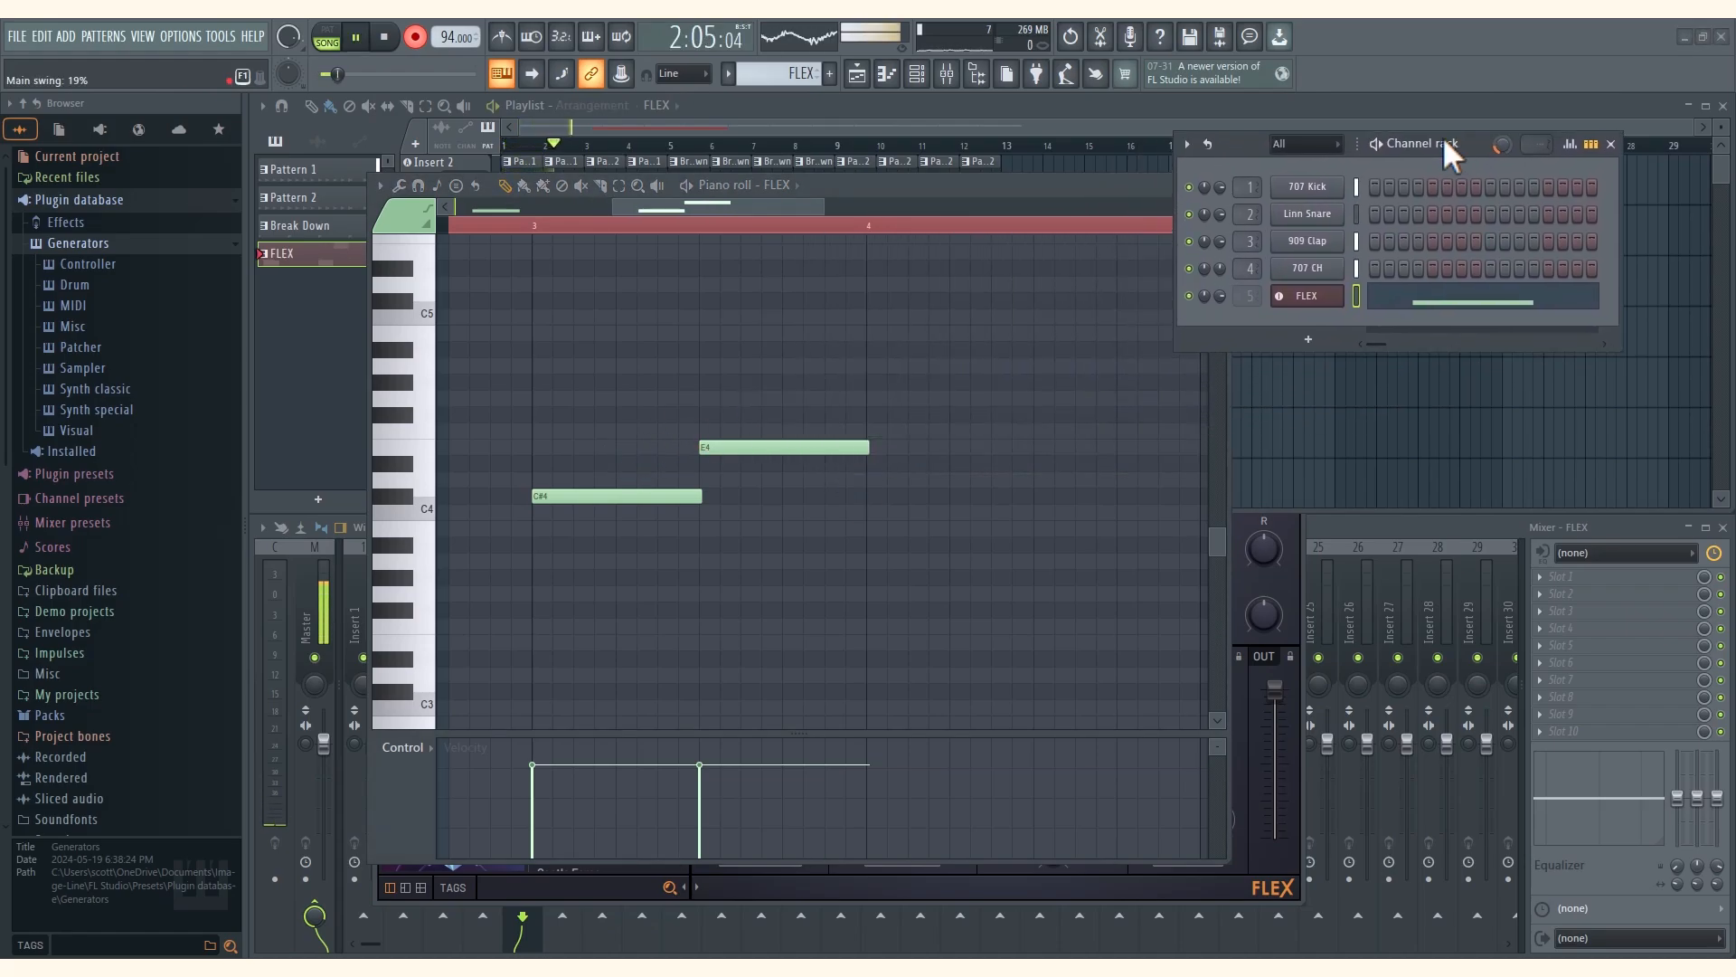
left_click(902, 466)
left_click_drag(902, 466, 892, 468)
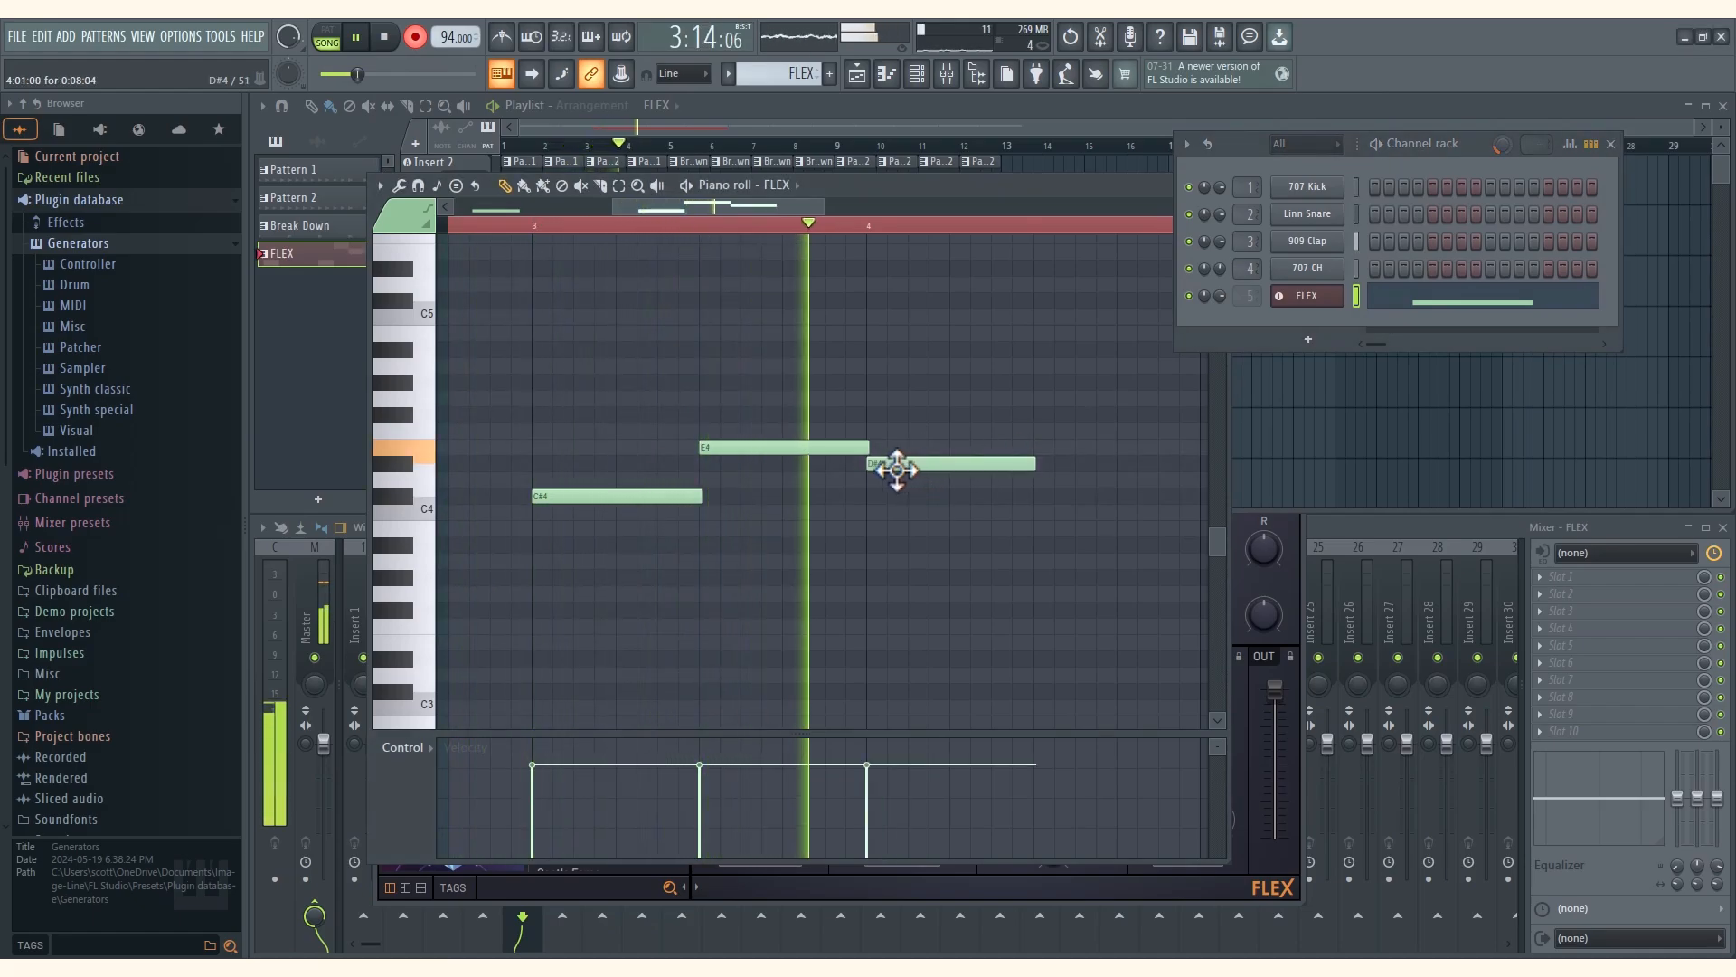
left_click_drag(1034, 467, 1202, 465)
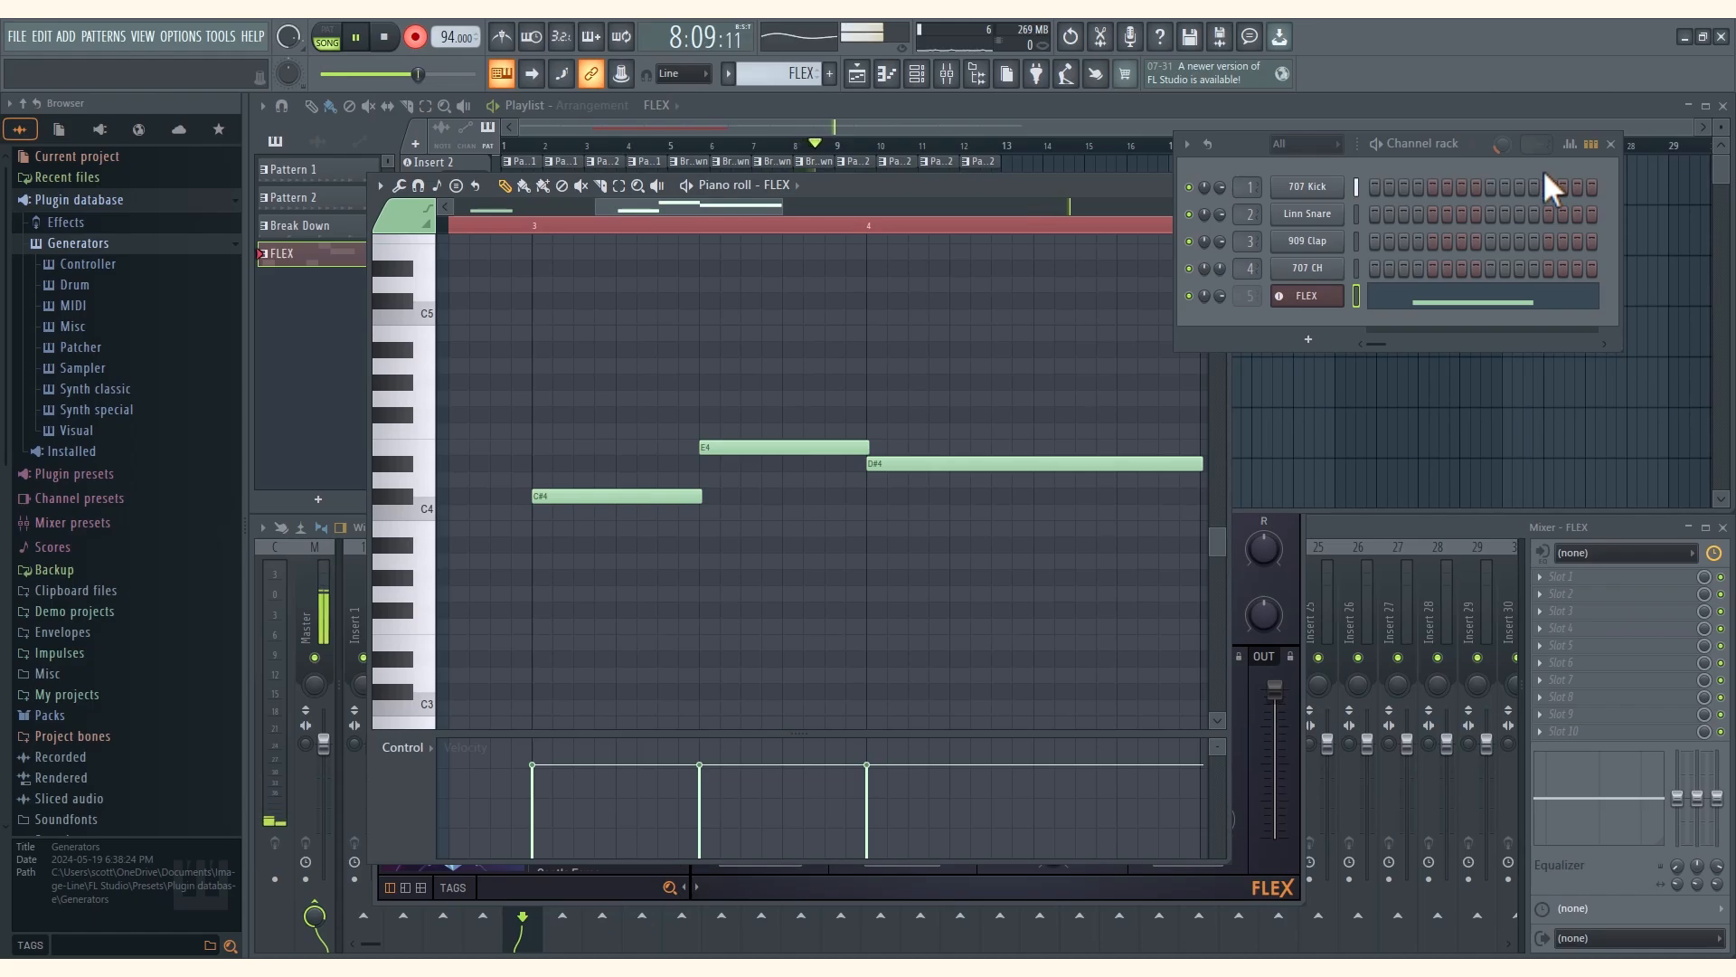
Move the FLEX clip two bars later in the playlist so its melody starts at bar 5, and replay the song
left_click(309, 322)
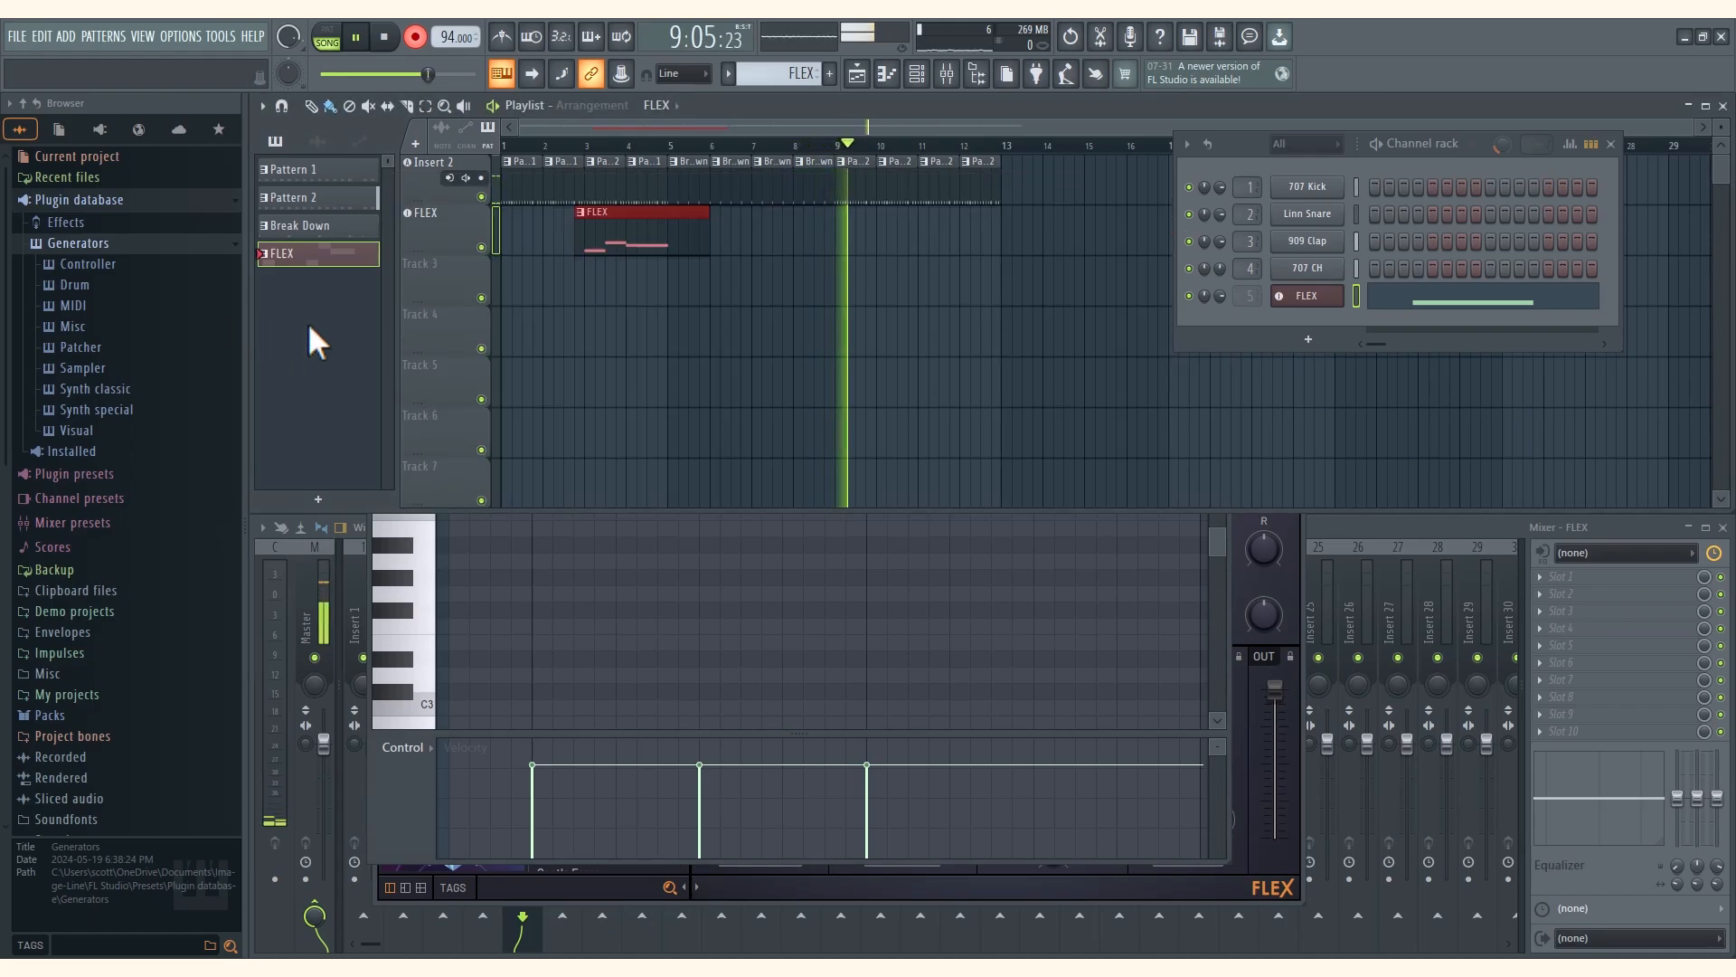
key("space")
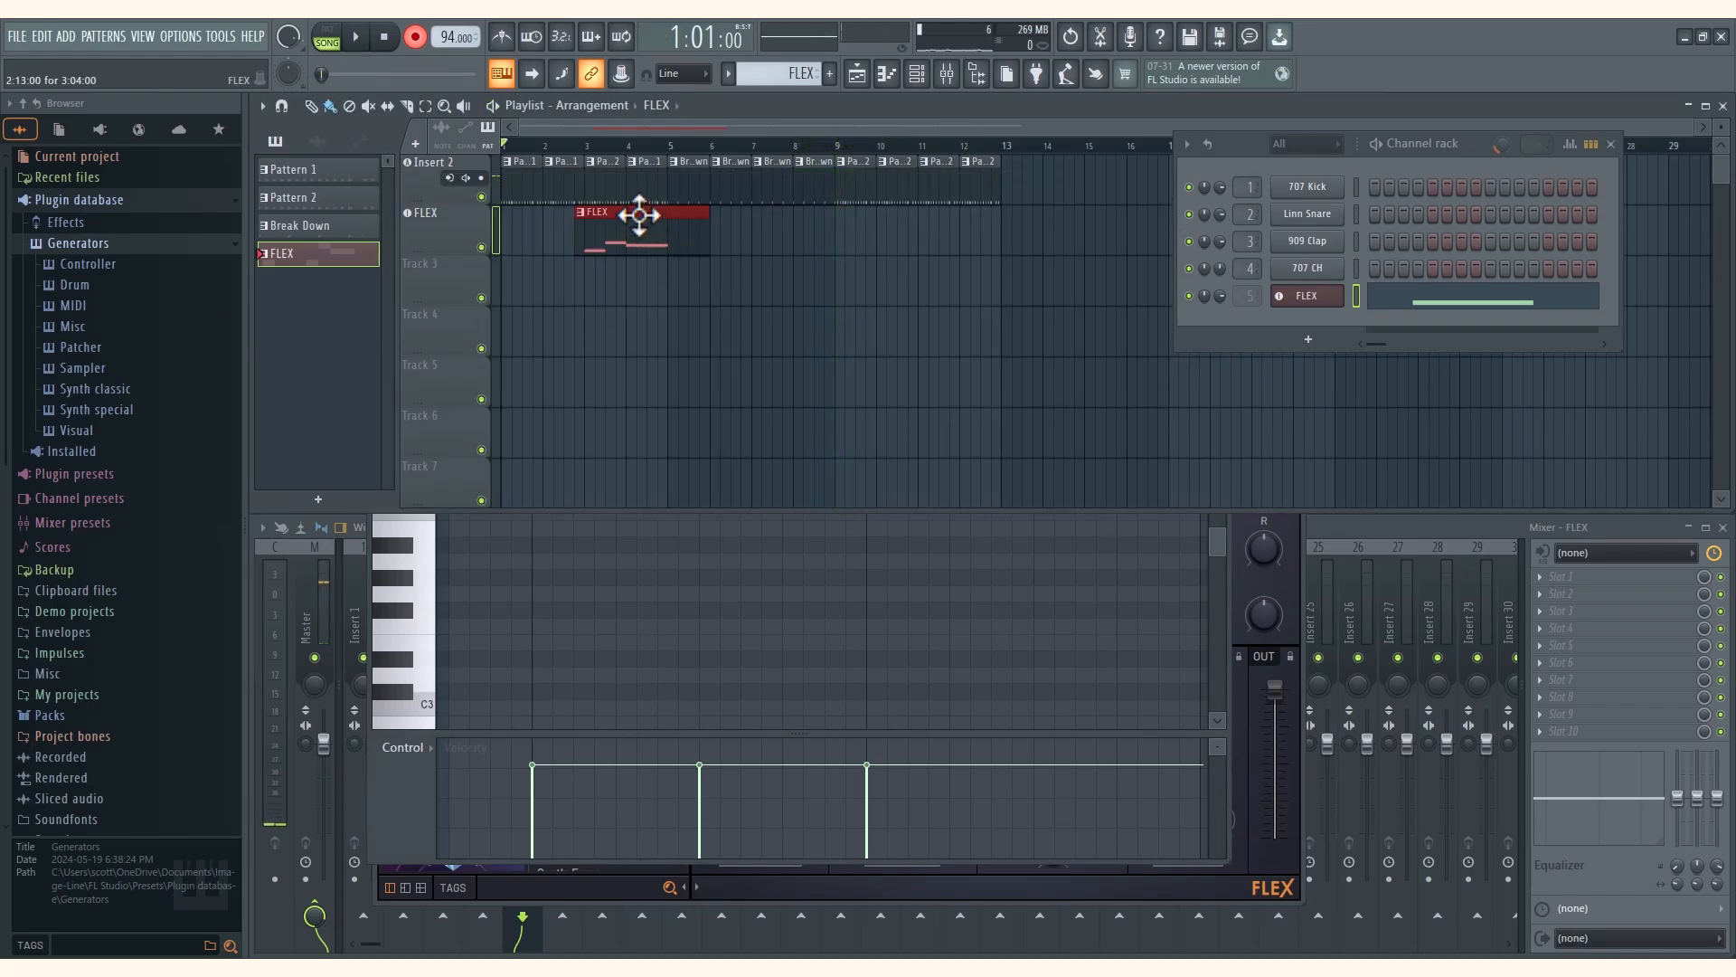
left_click_drag(639, 214, 726, 217)
key("space")
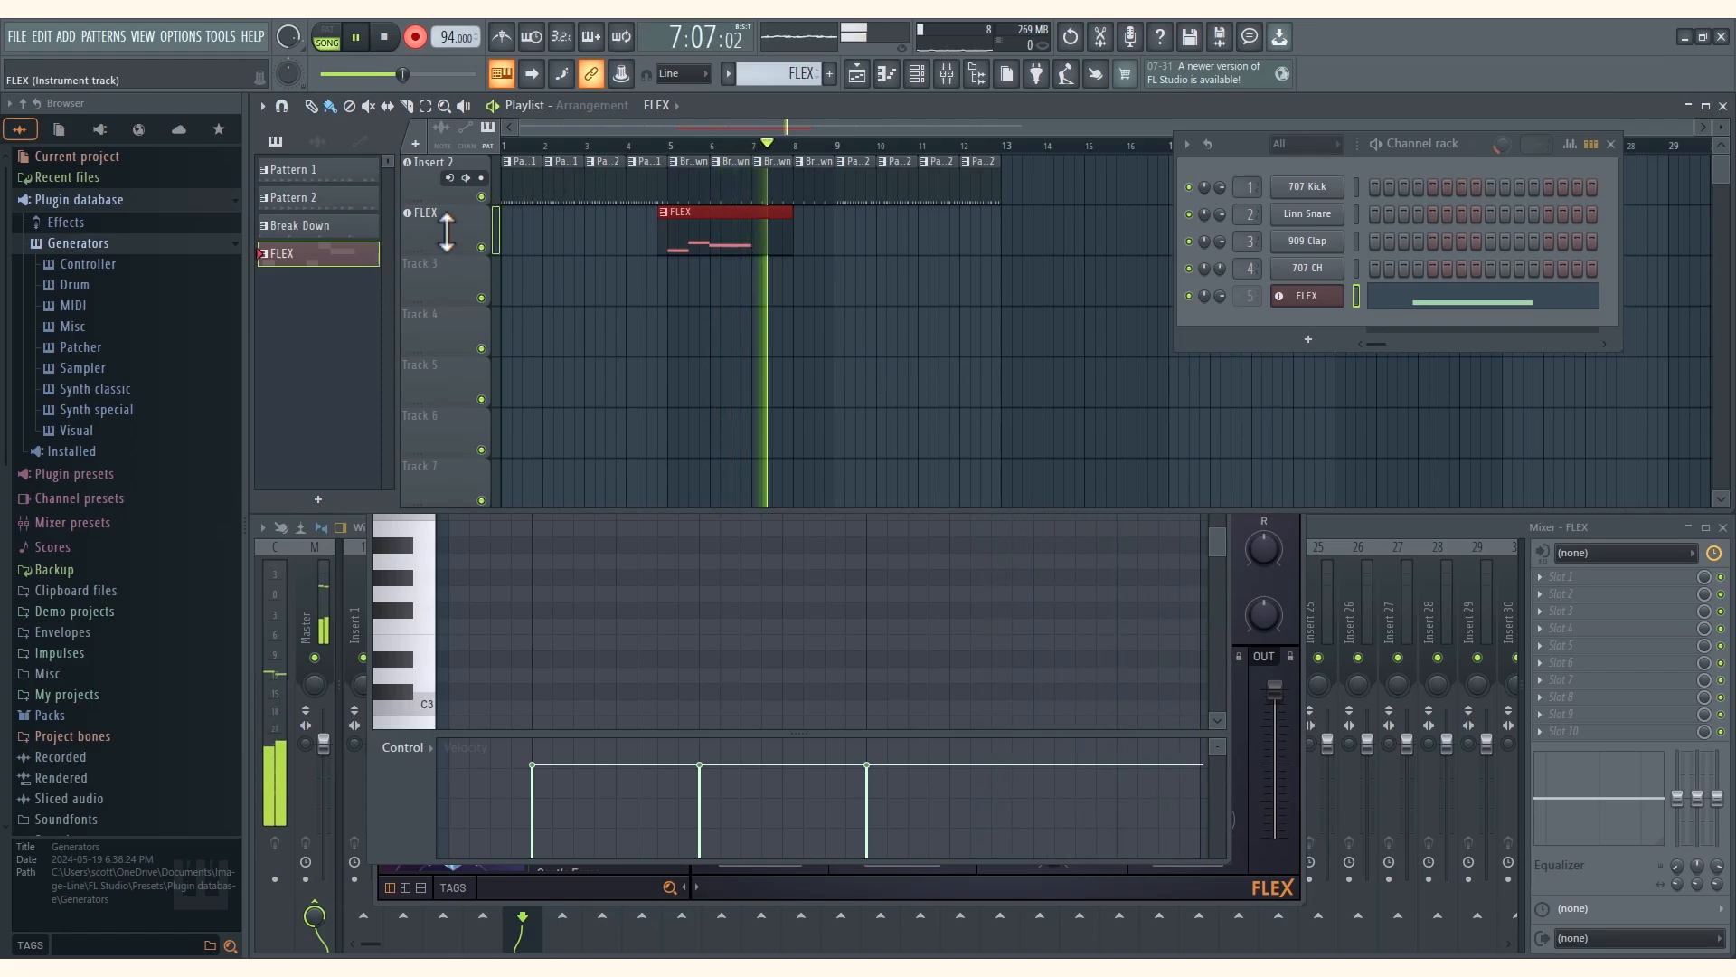
Slightly lower the FLEX mixer track's volume while the song plays, and stop playback
left_click(308, 915)
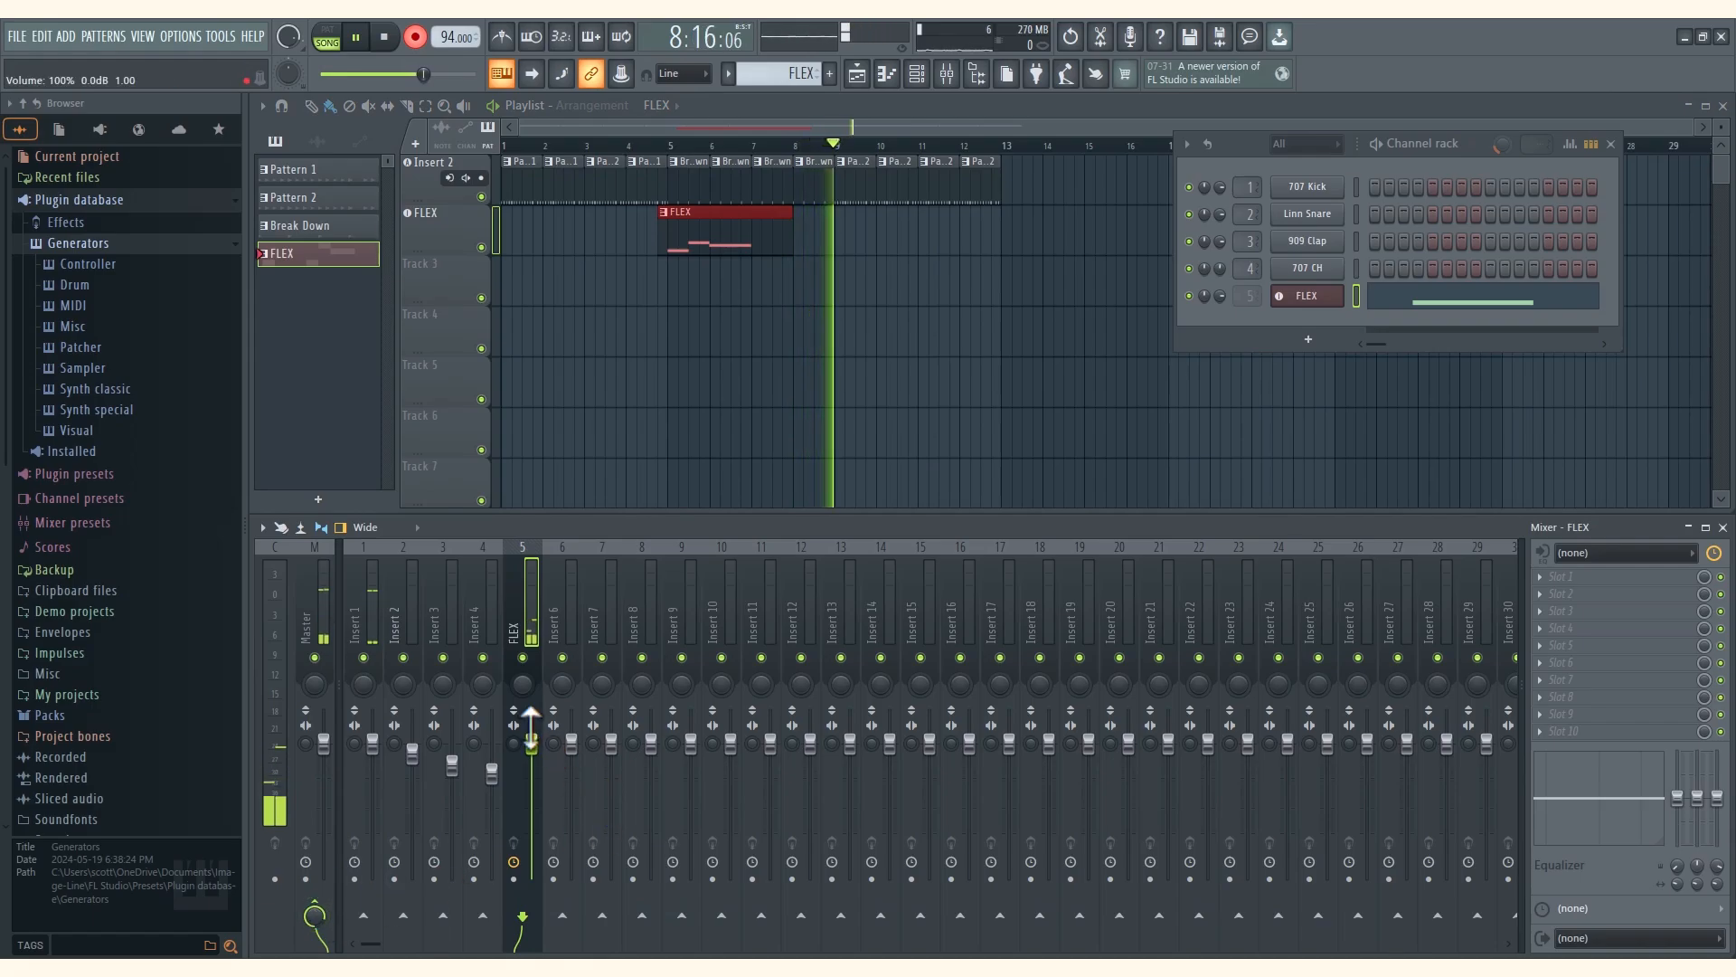
left_click_drag(532, 744, 532, 758)
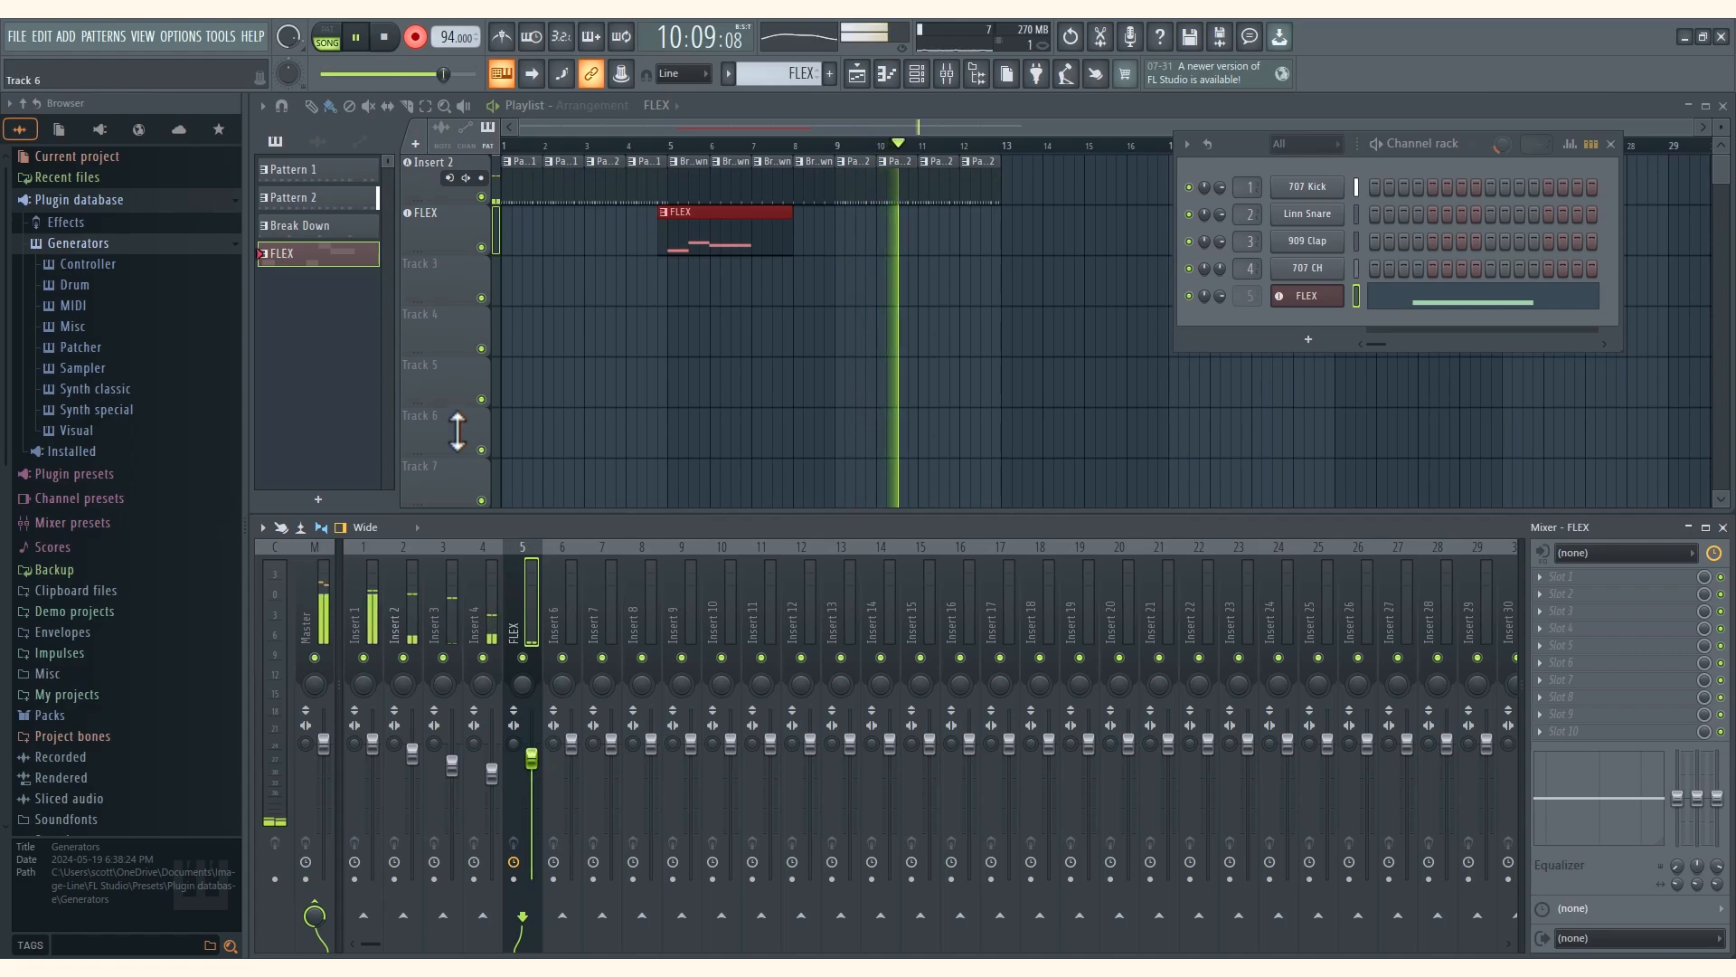
key("space")
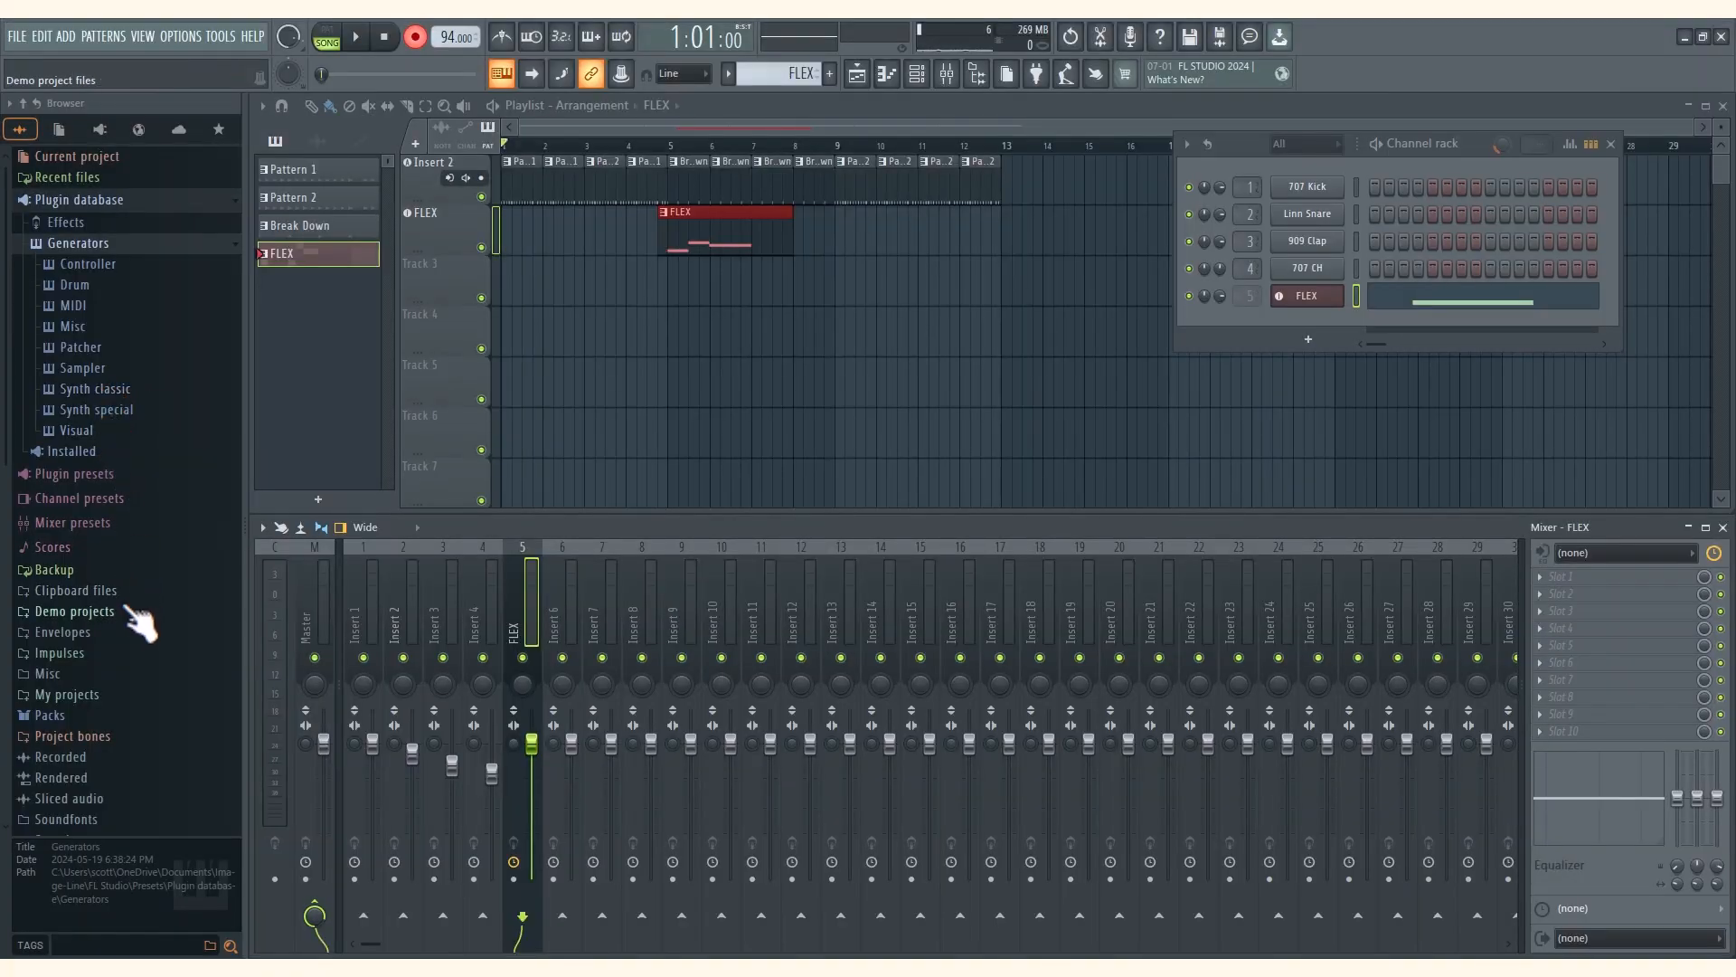
Find FX Drone Strings Rev among the Packs SFX samples, audition it, and place it on Track 3 near bar 3
left_click(52, 715)
scroll(171, 706, "down", 8)
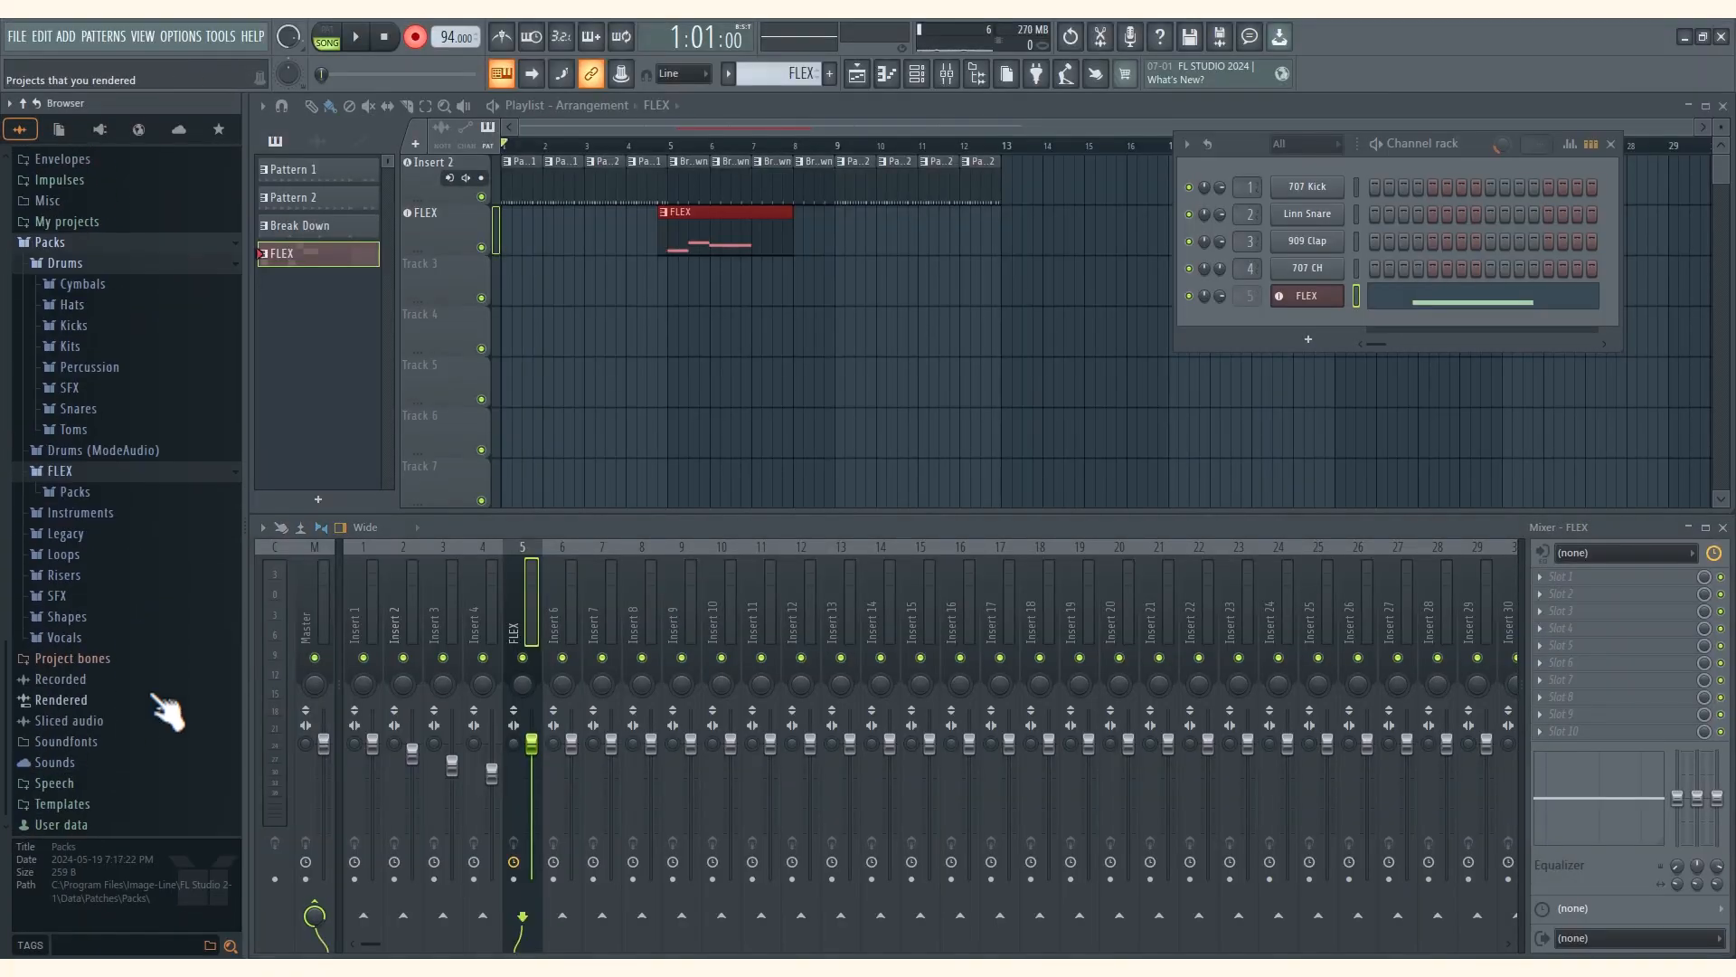
left_click(124, 583)
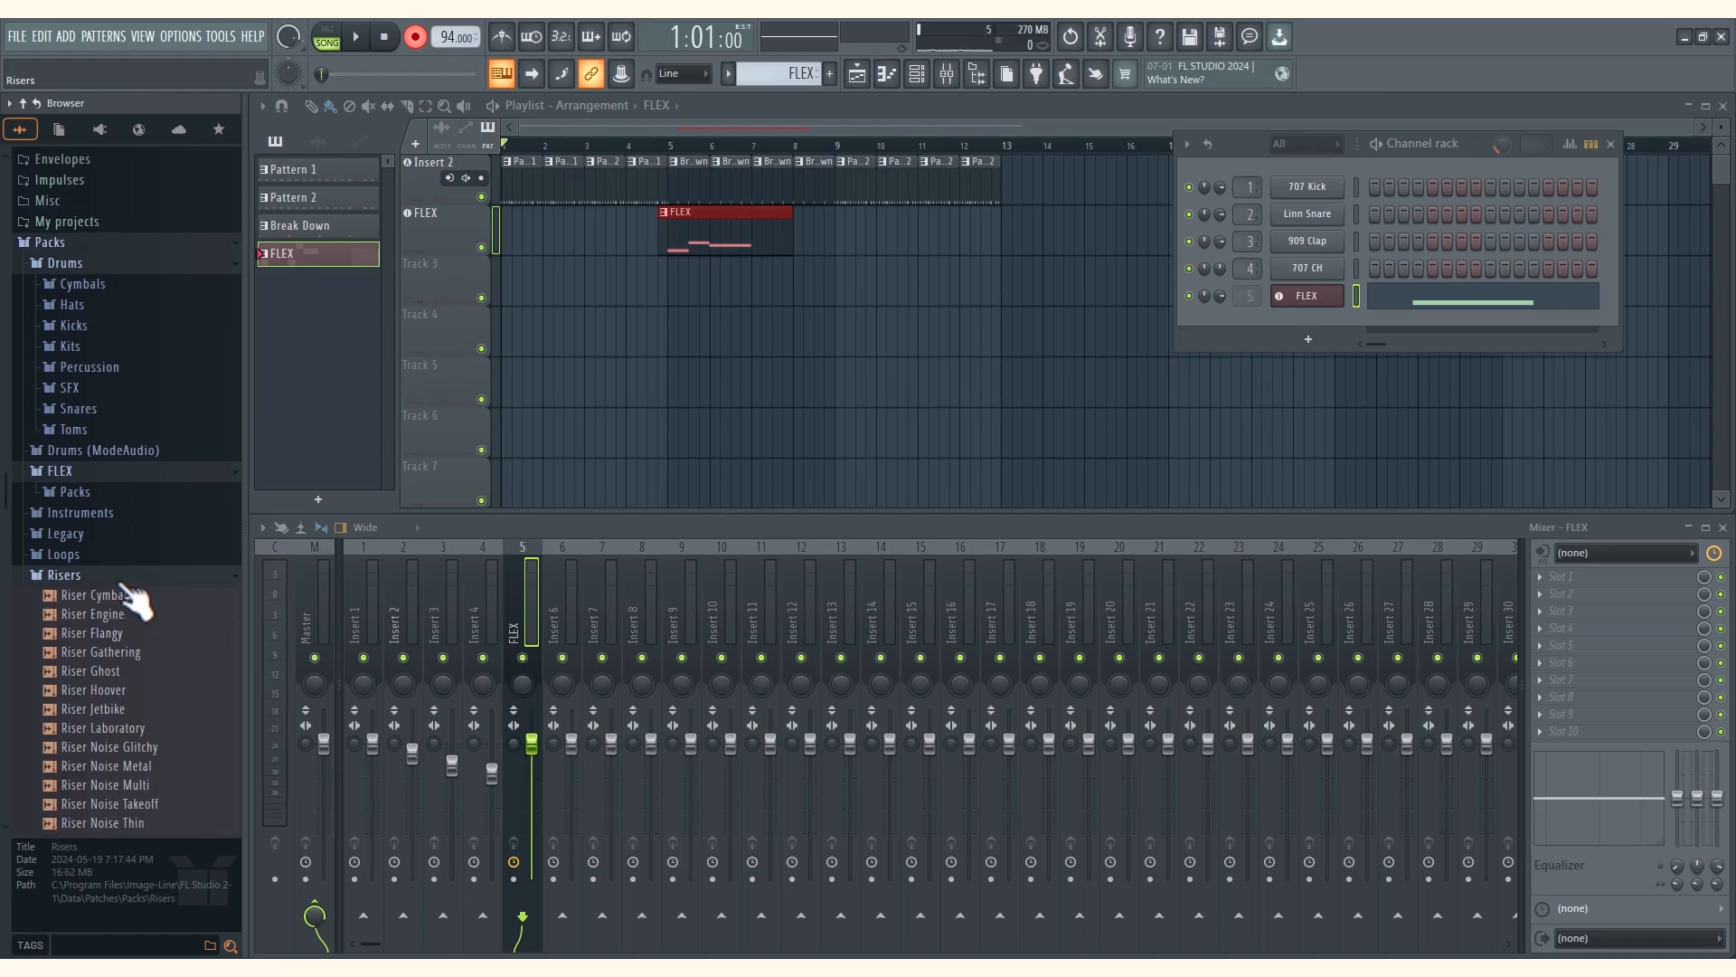
scroll(134, 598, "down", 6)
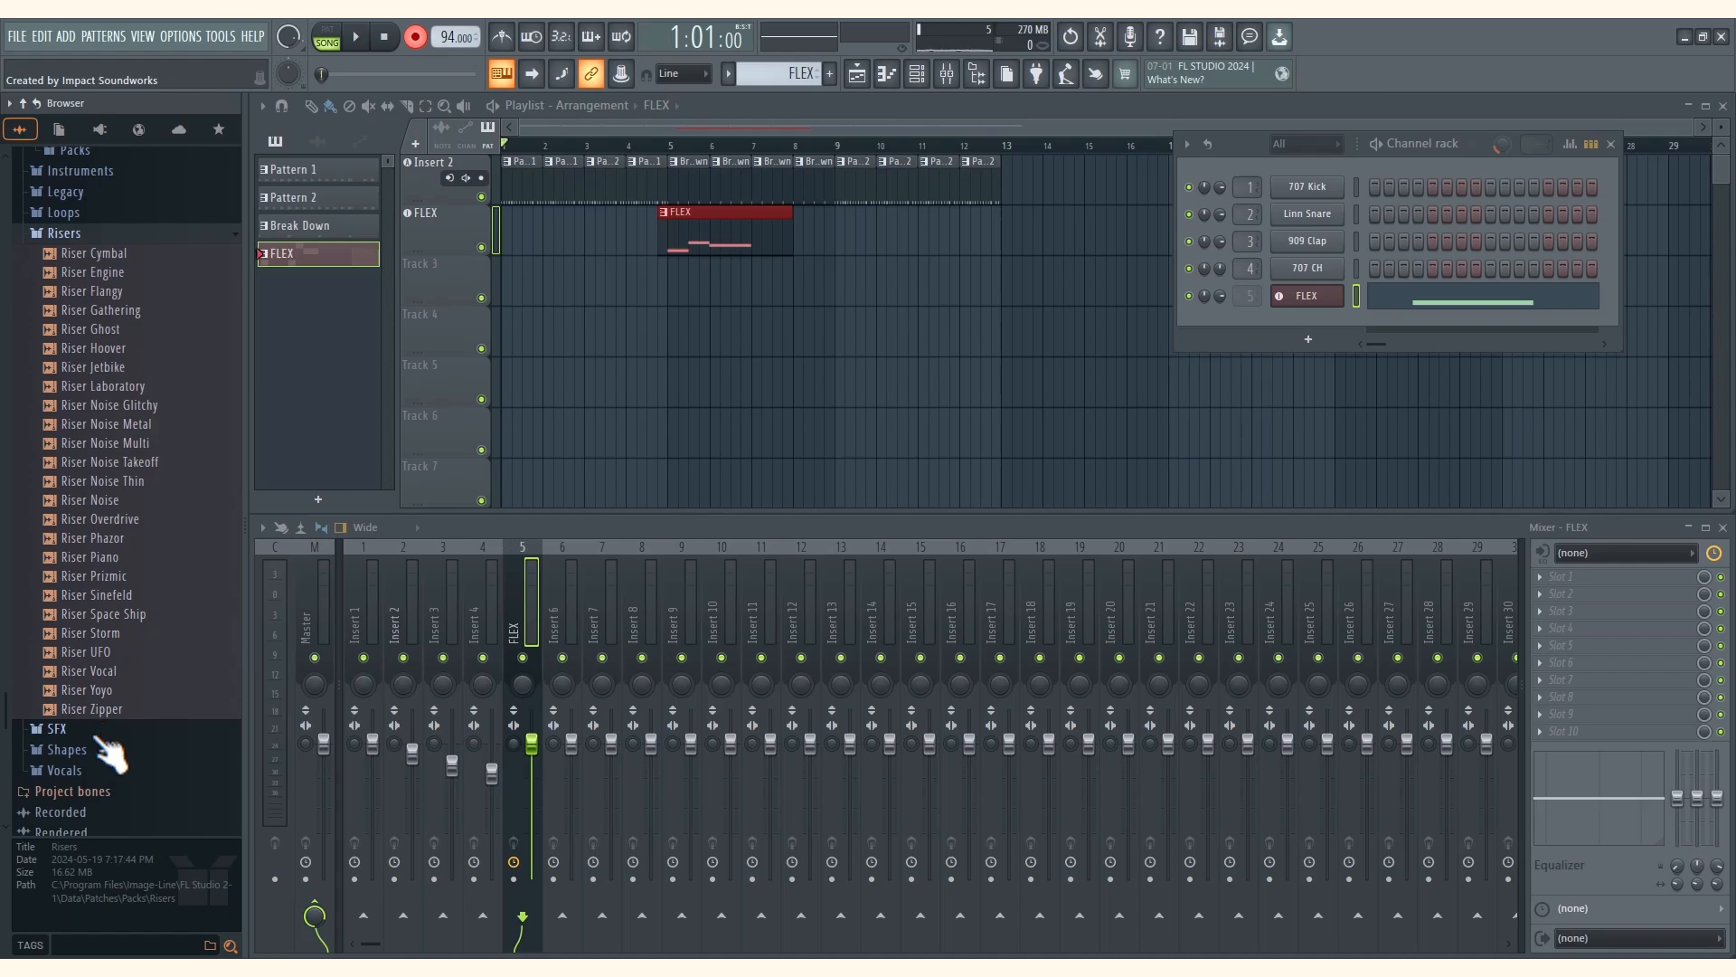
left_click(101, 730)
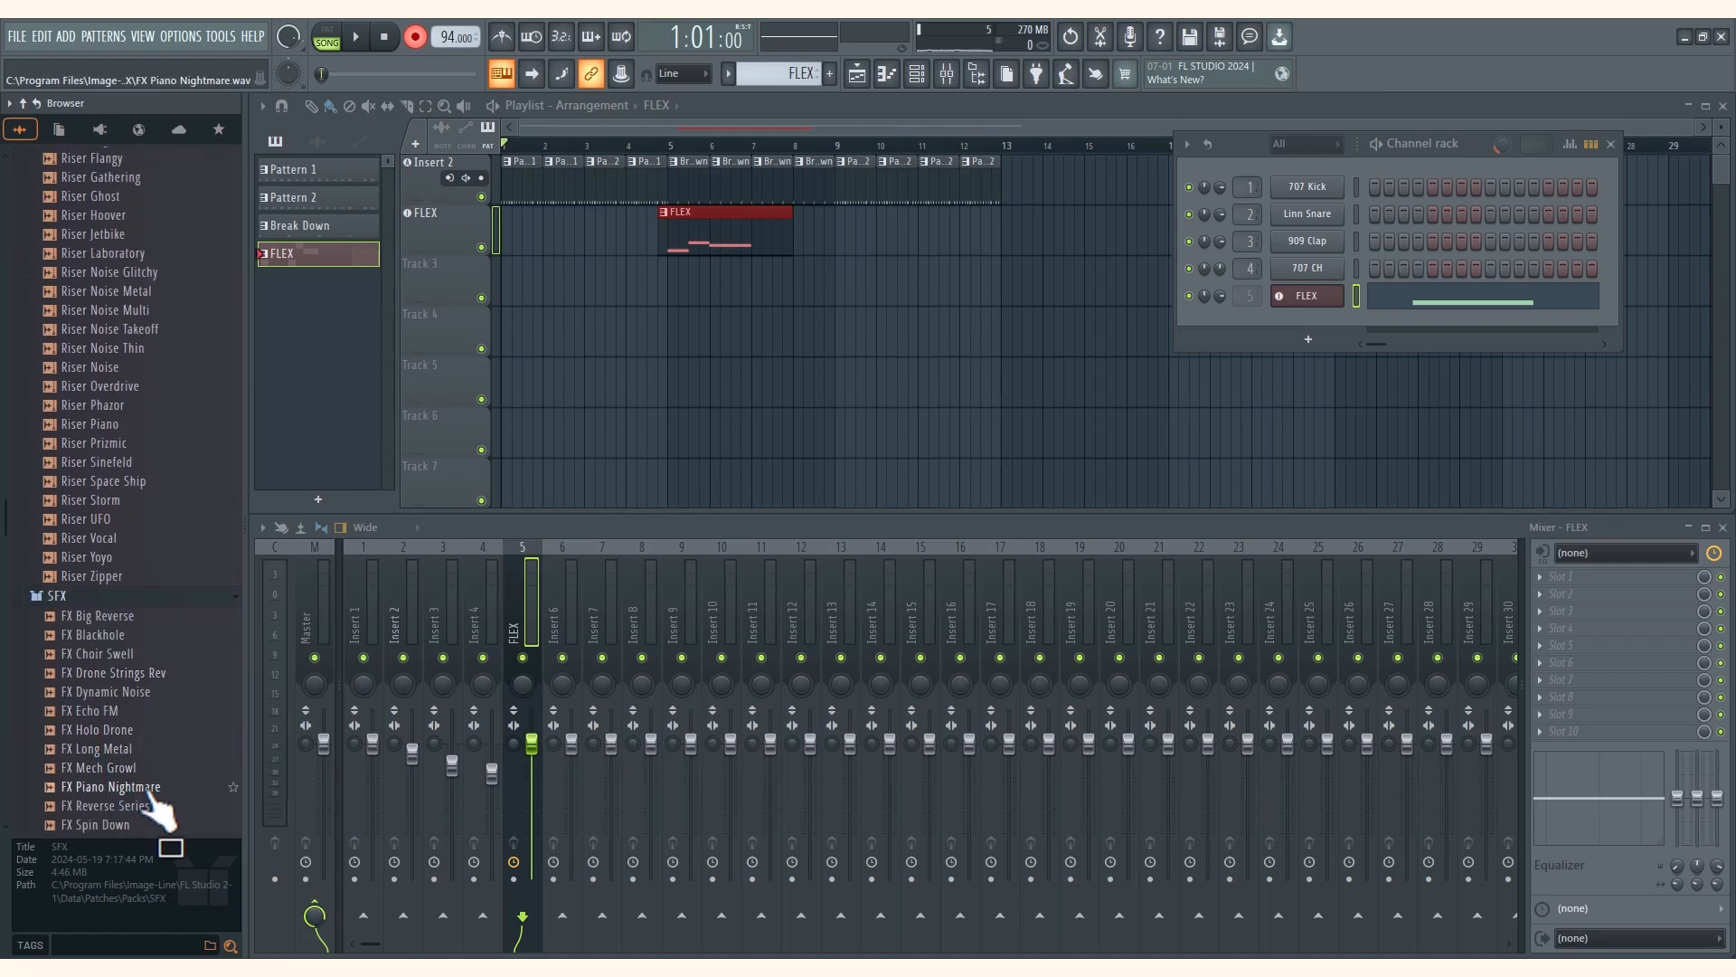
left_click(91, 679)
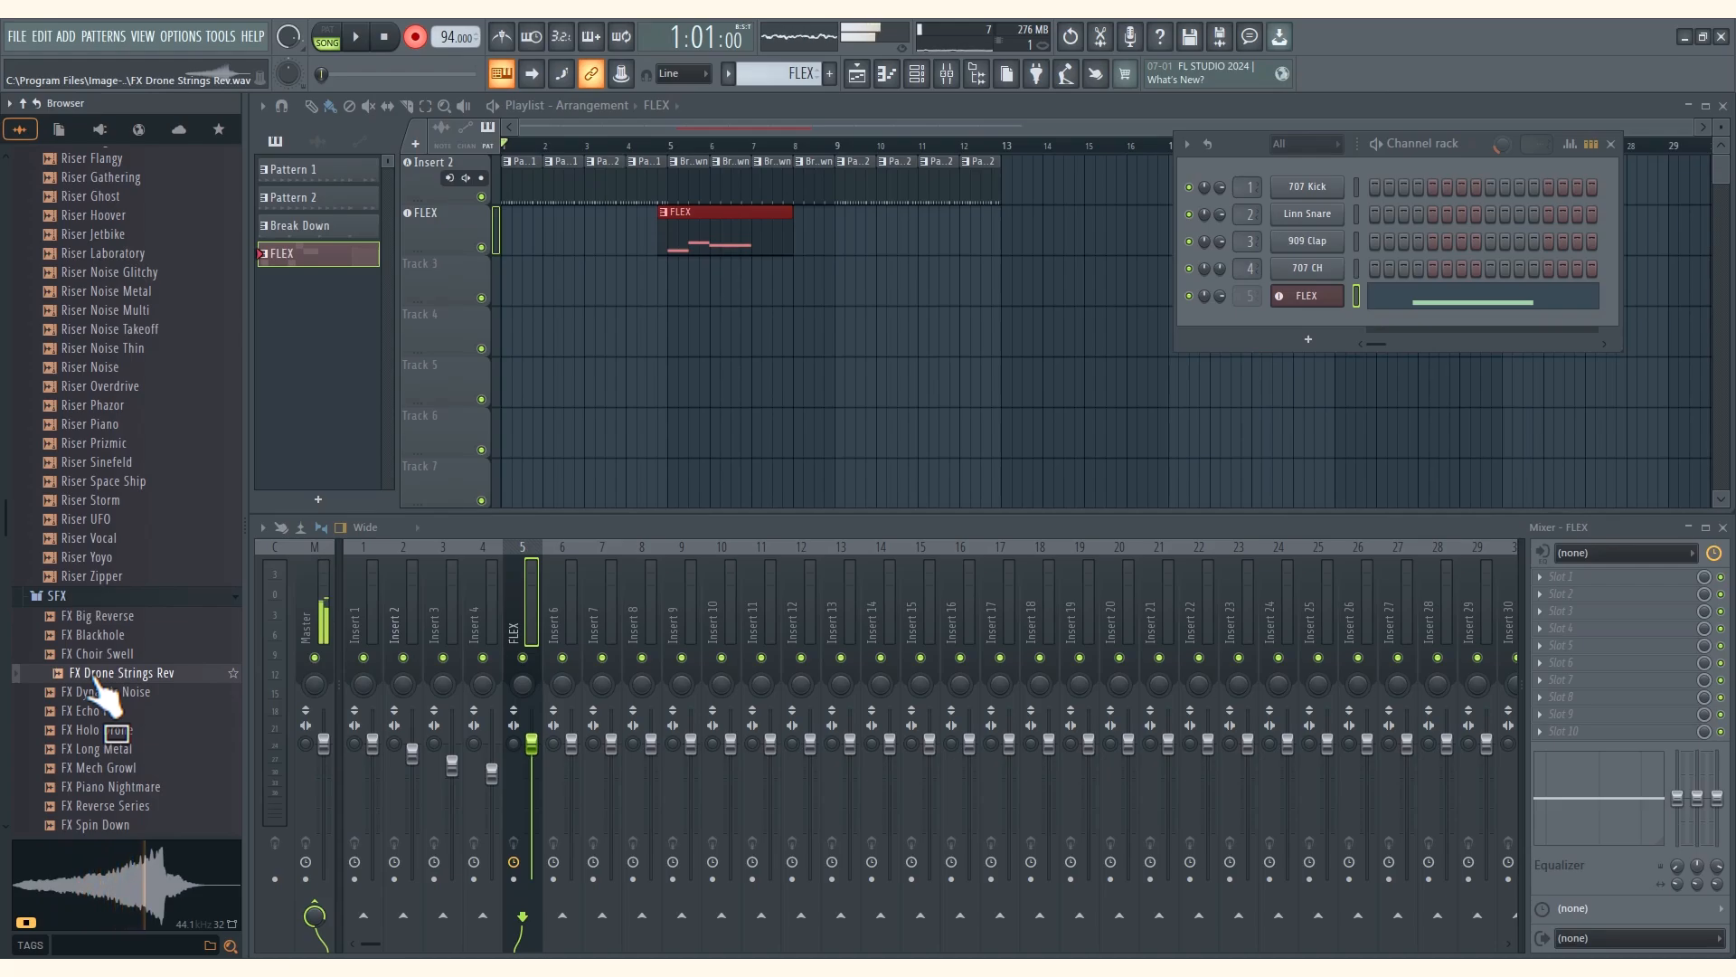
left_click_drag(100, 687, 599, 276)
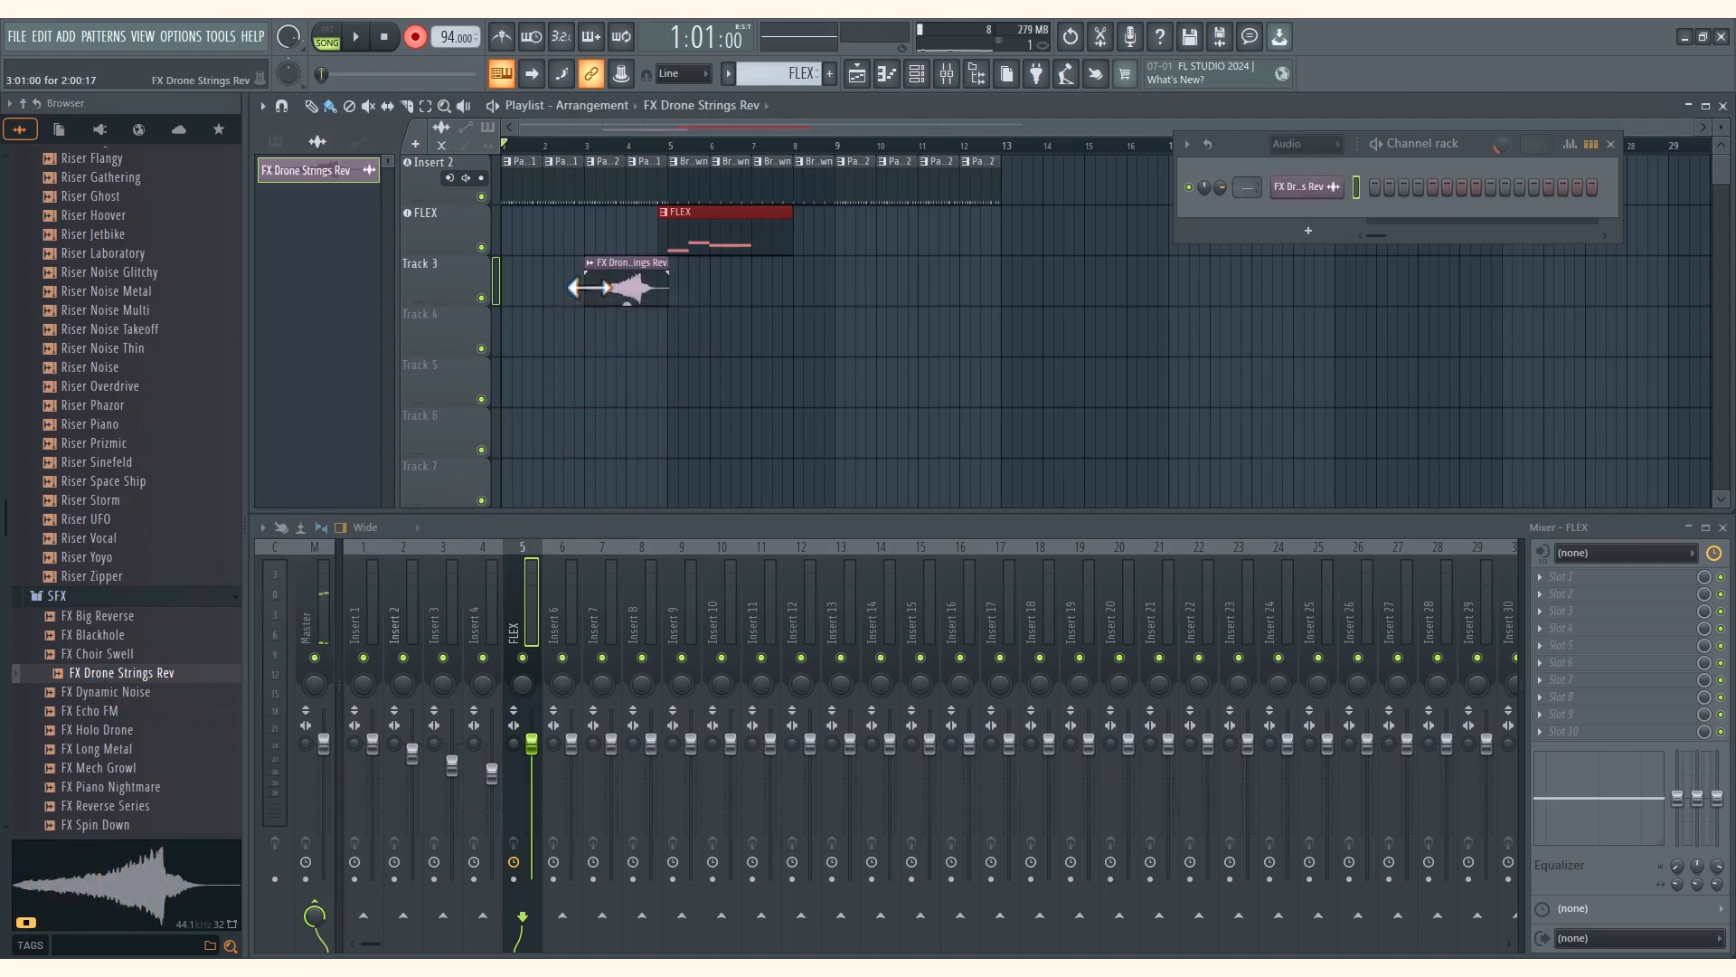
Open the settings of the FX Drone Strings Rev clip and set its time-stretching mode to Stretch Pro
double_click(639, 266)
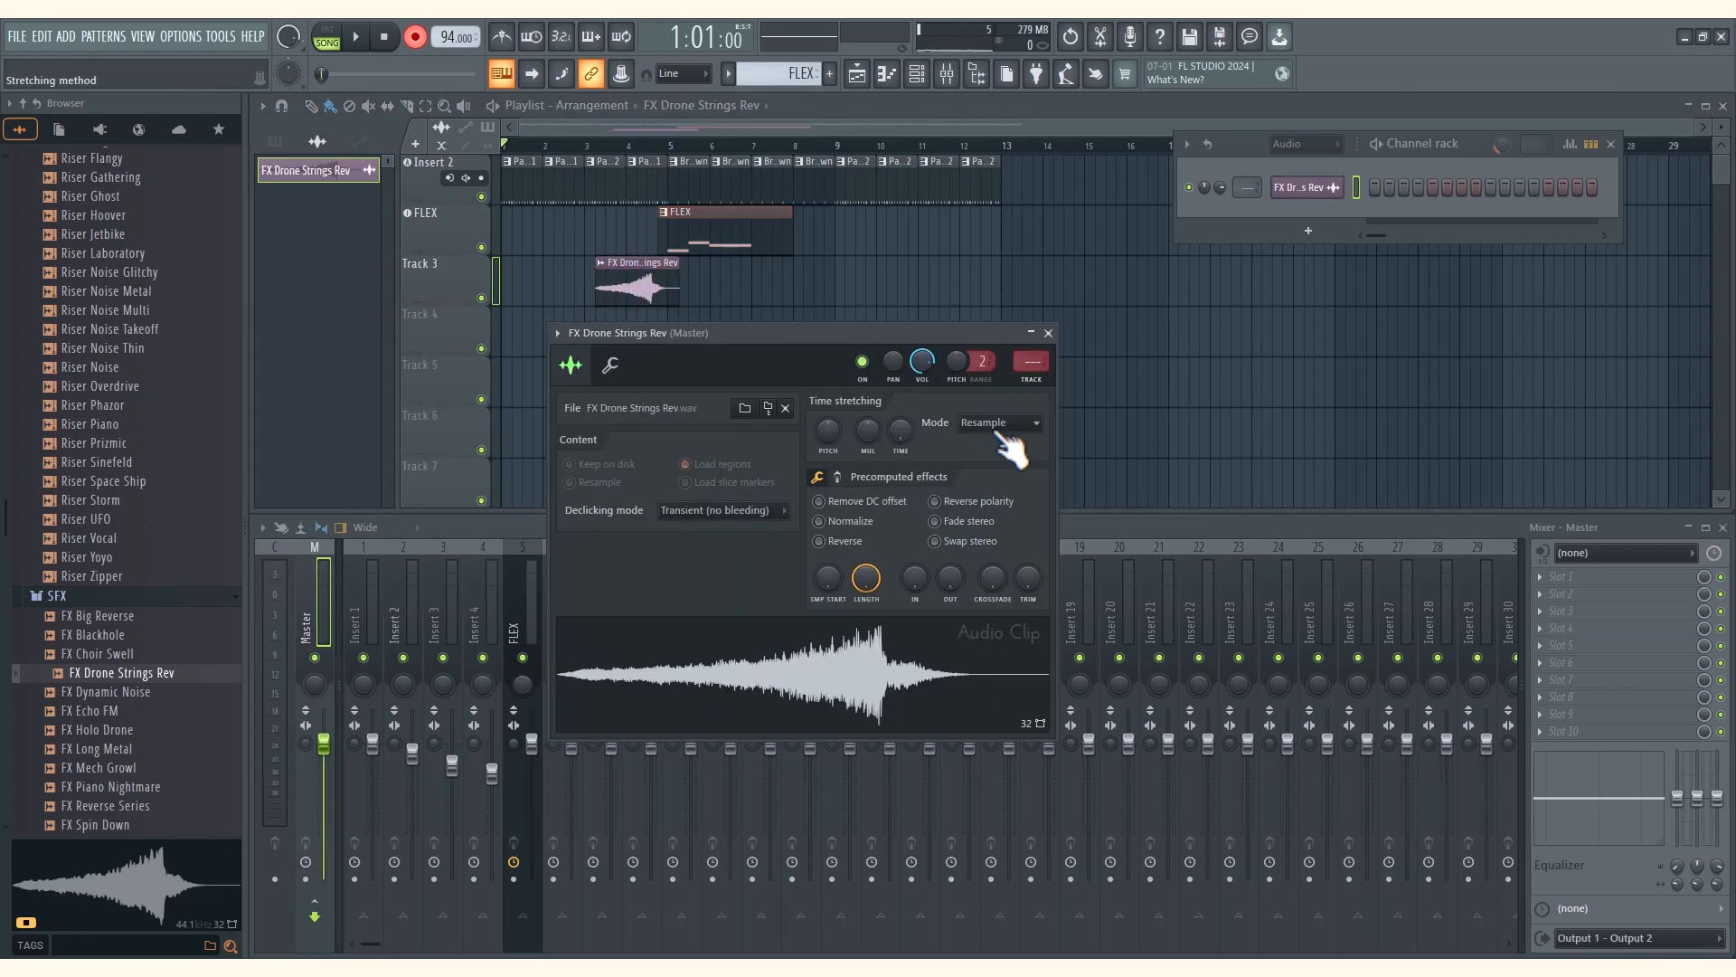
left_click(1010, 445)
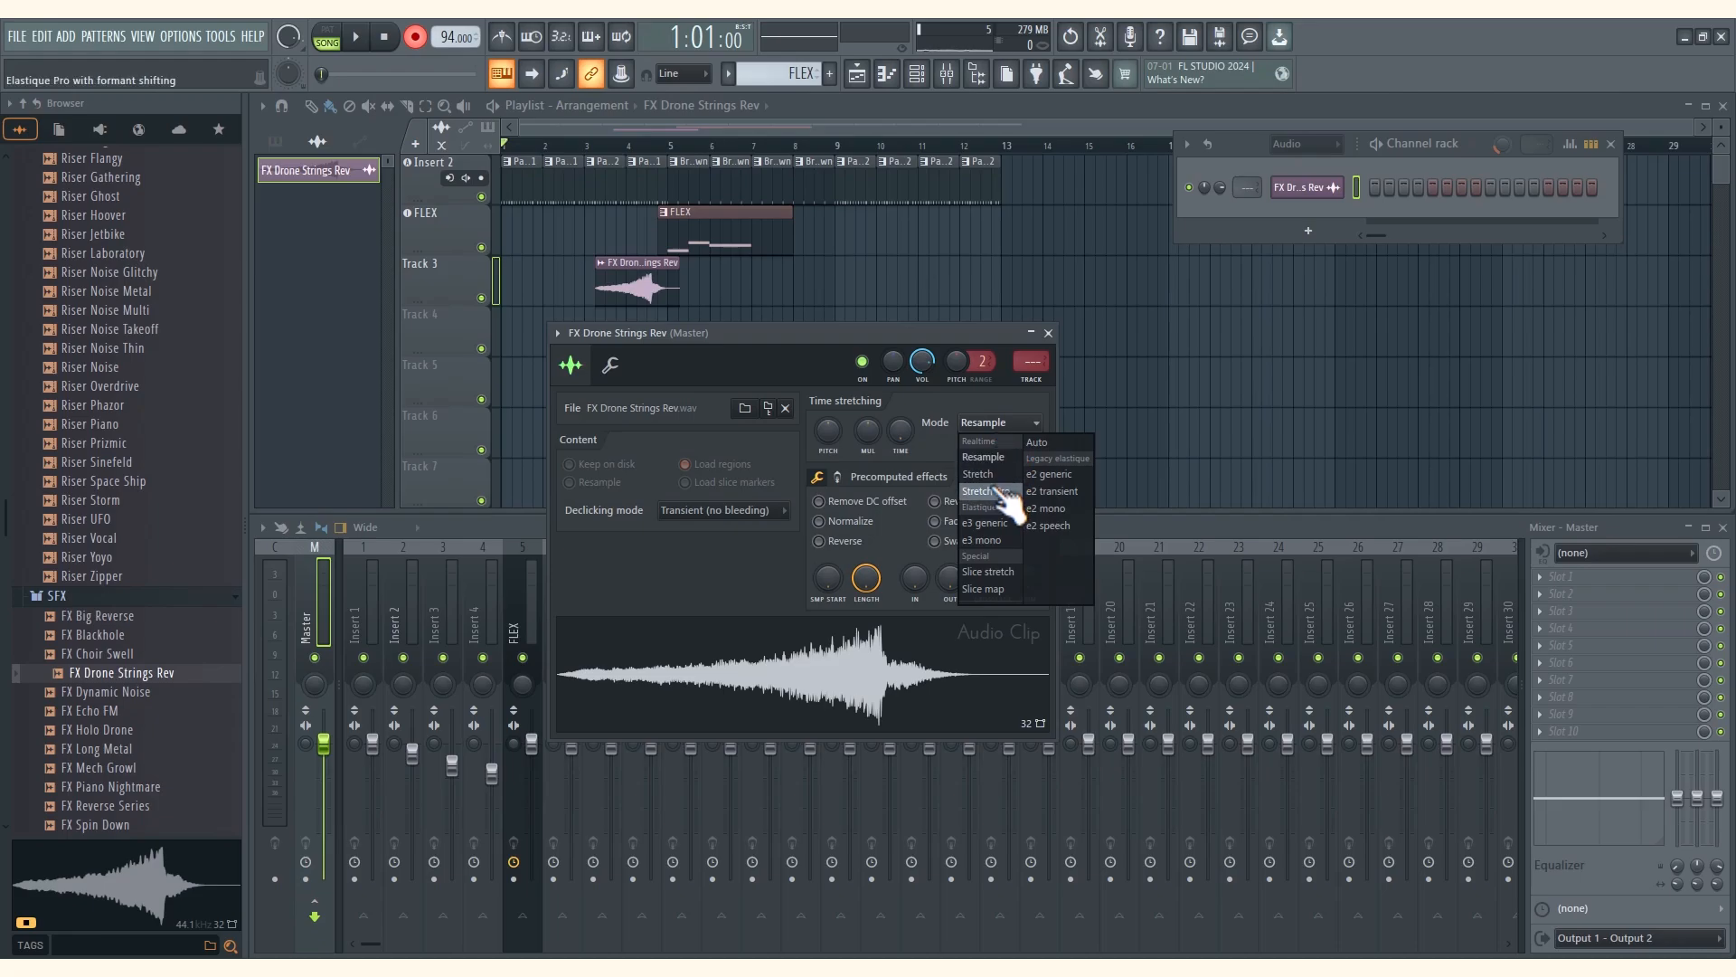
left_click(1004, 494)
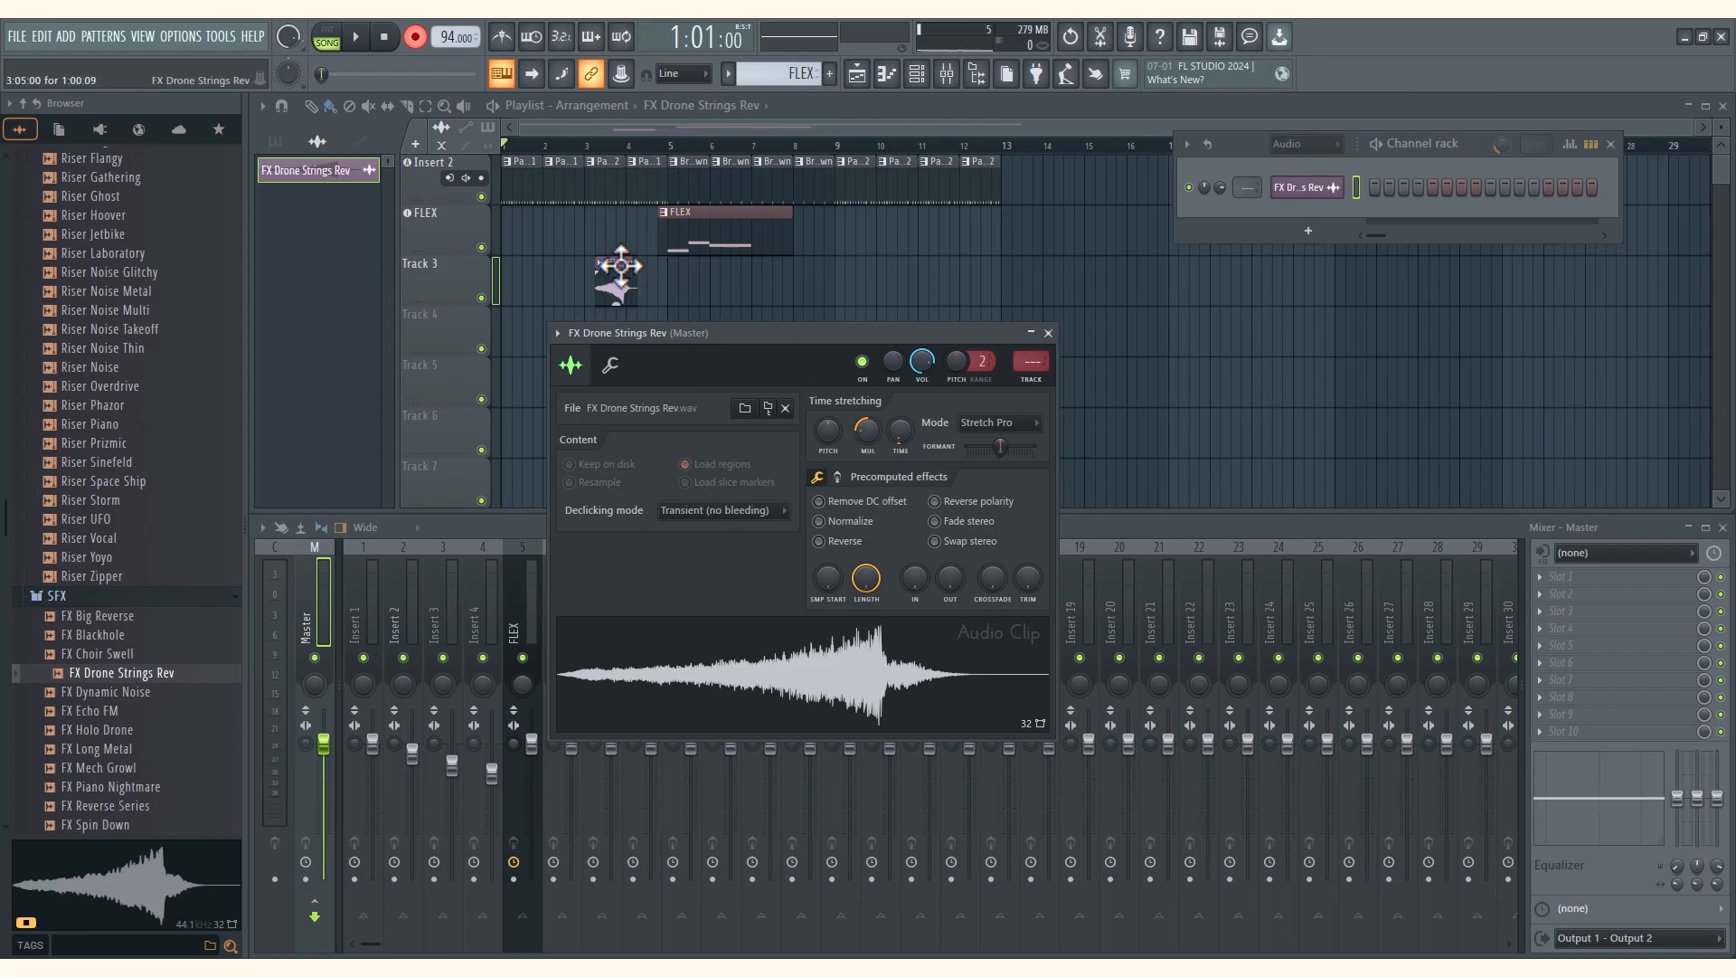
Shorten the drone clip with the time-stretch multiplier and move it to start at bar 4, leading into the break down
left_click_drag(615, 268, 658, 268)
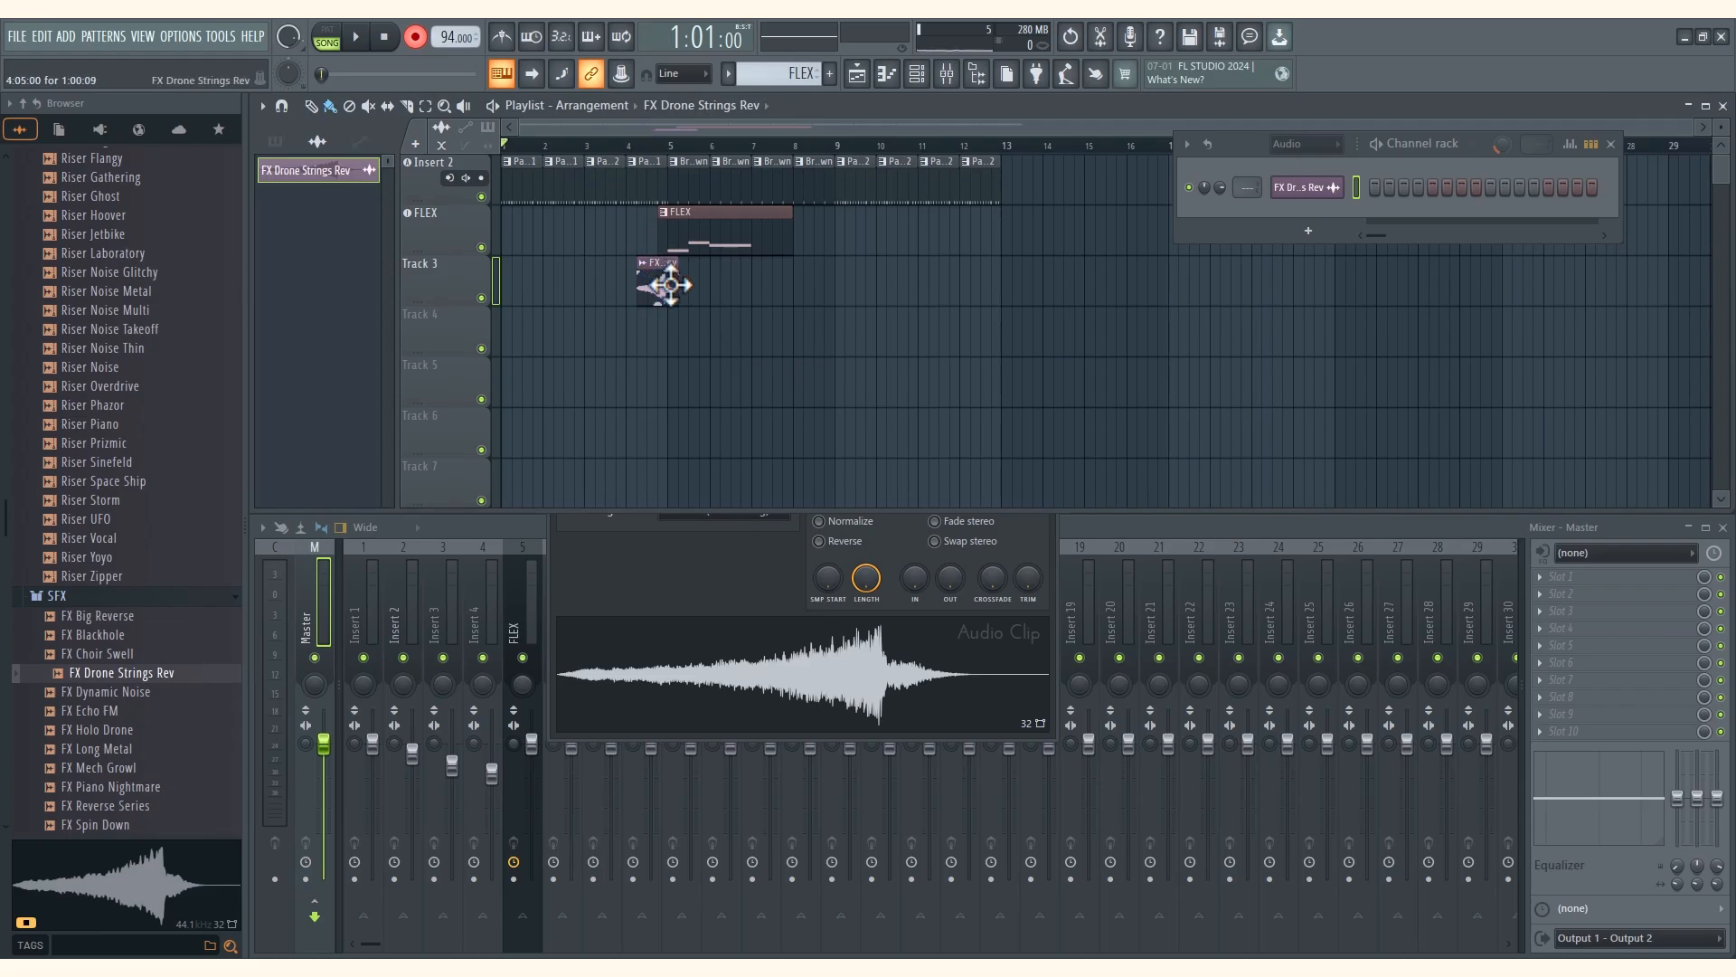
left_click(736, 589)
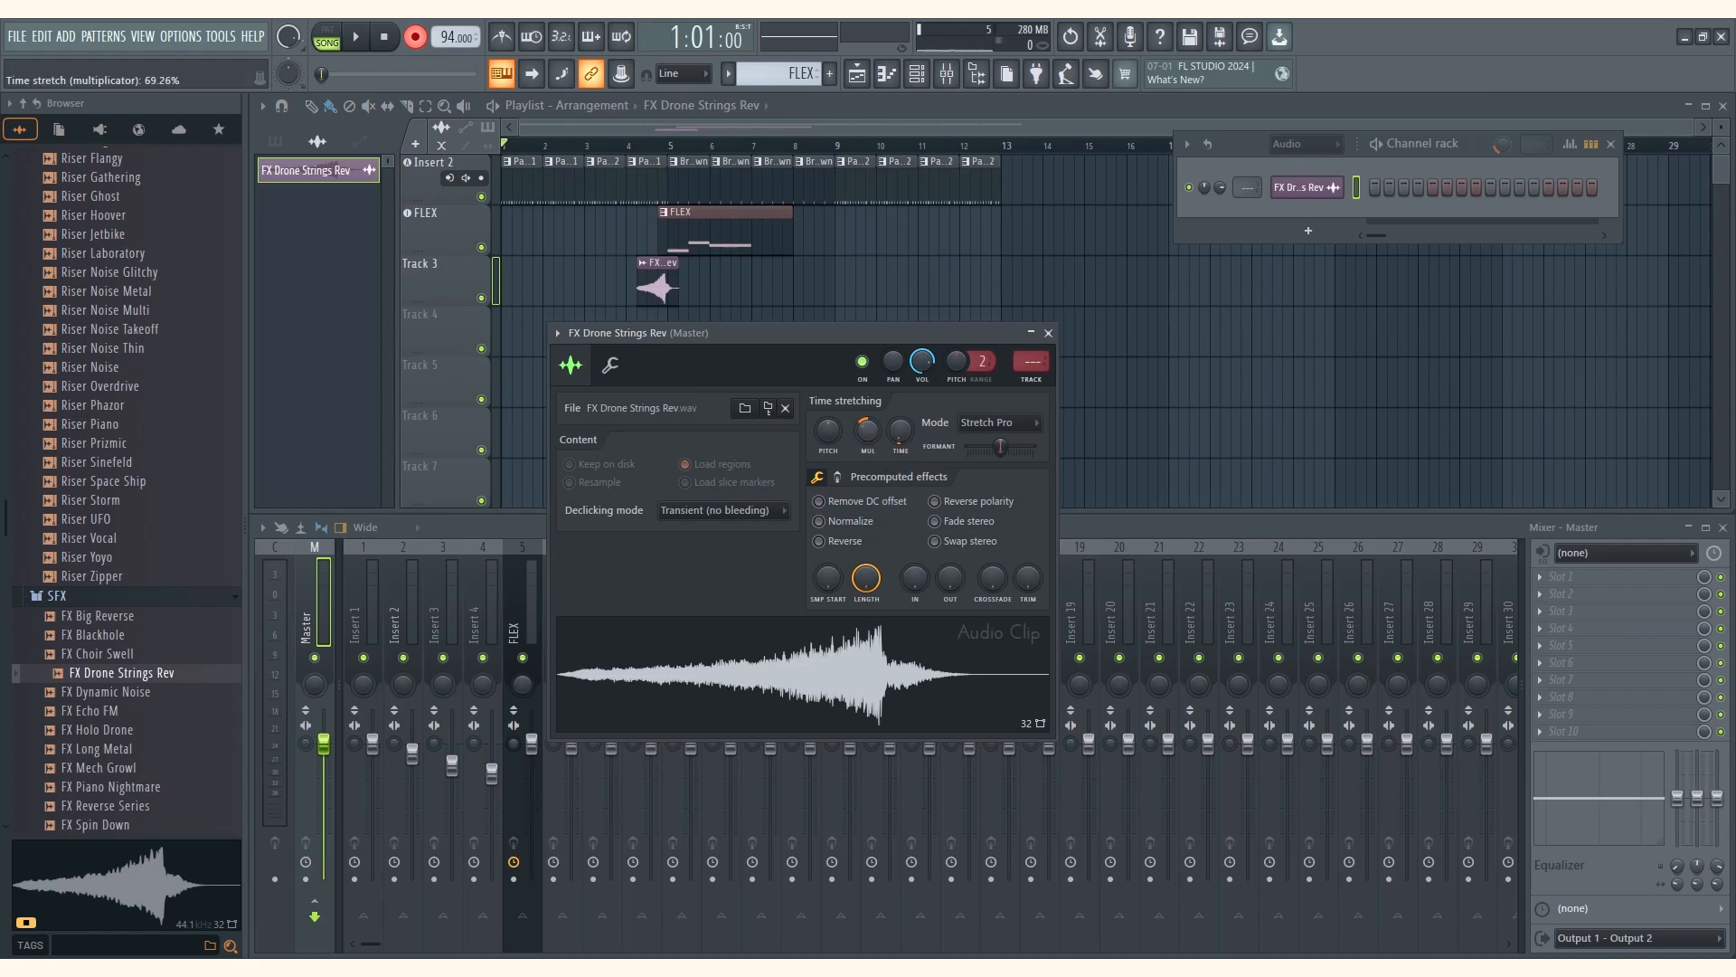
left_click_drag(695, 268, 646, 261)
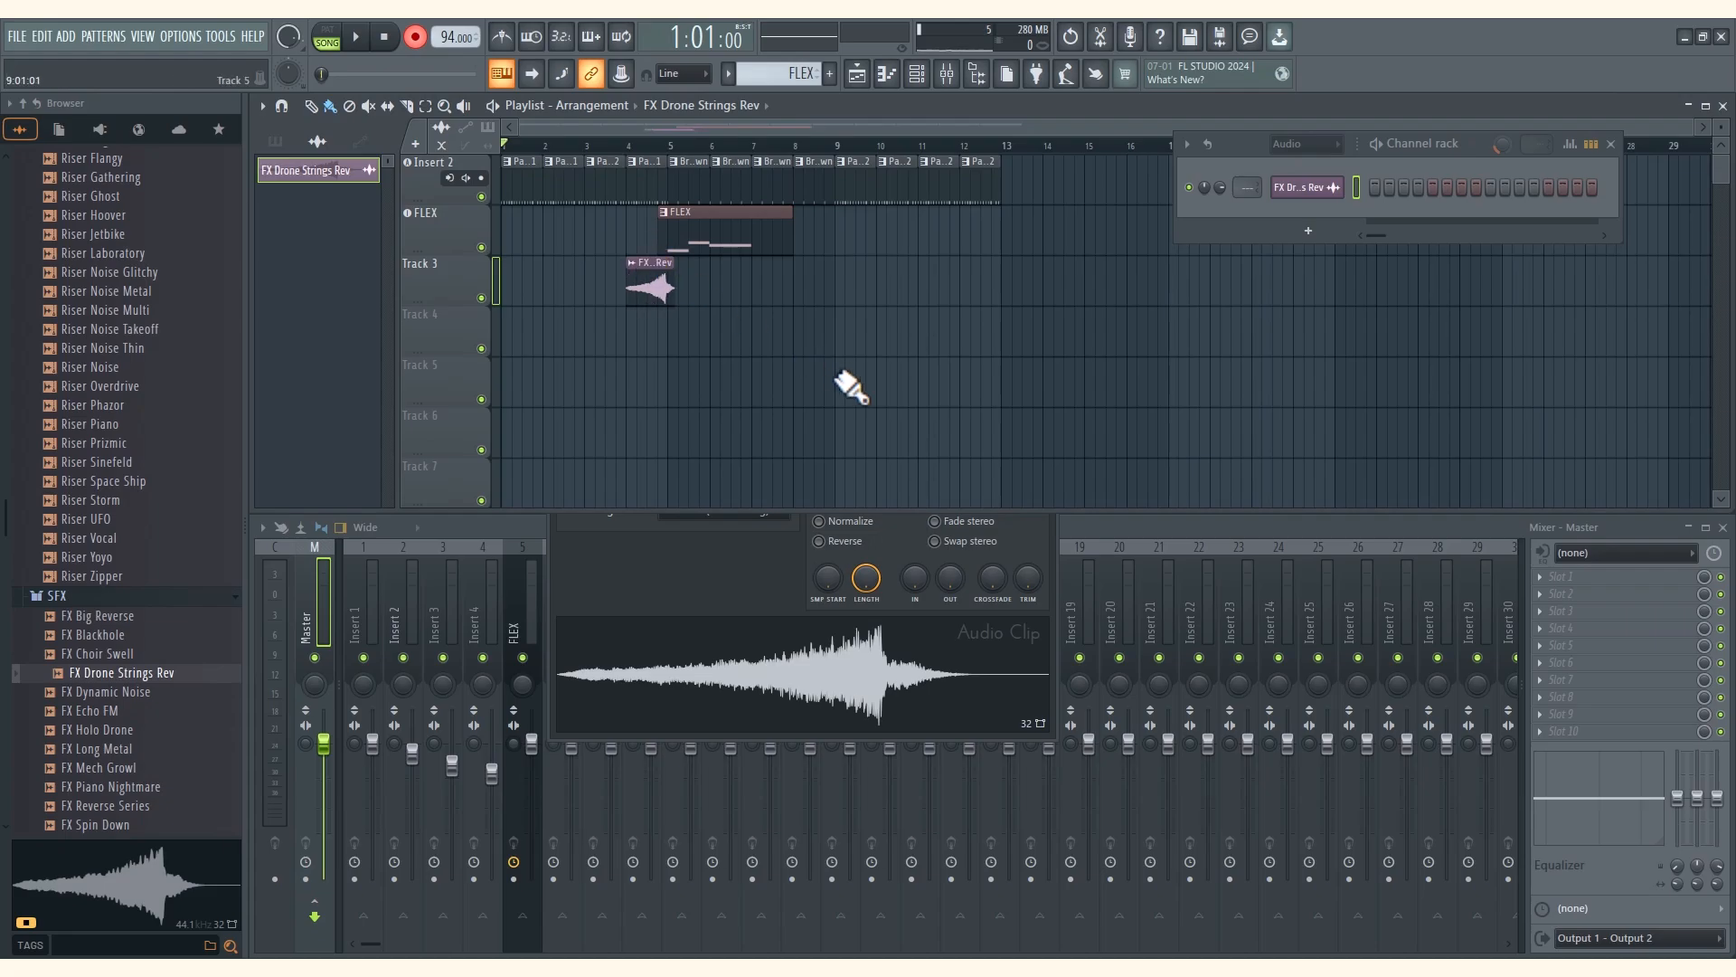
Play the song into the break down to hear the drone clip, moving its settings window aside, and stop playback
key("space")
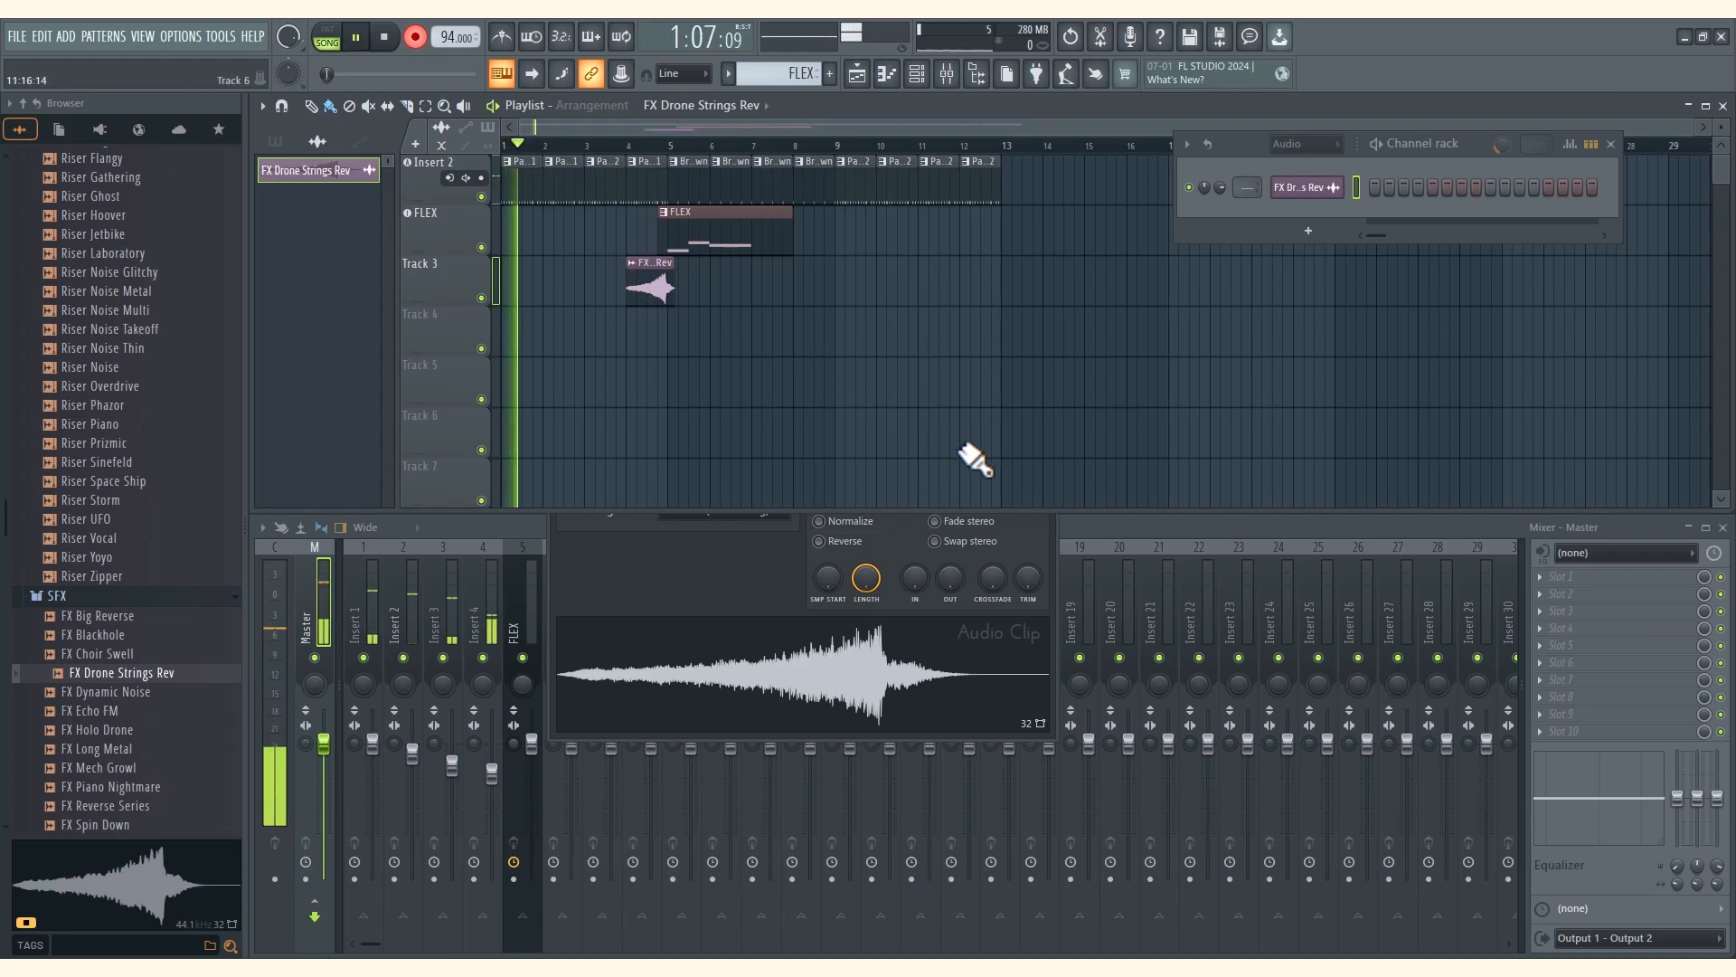
left_click(719, 549)
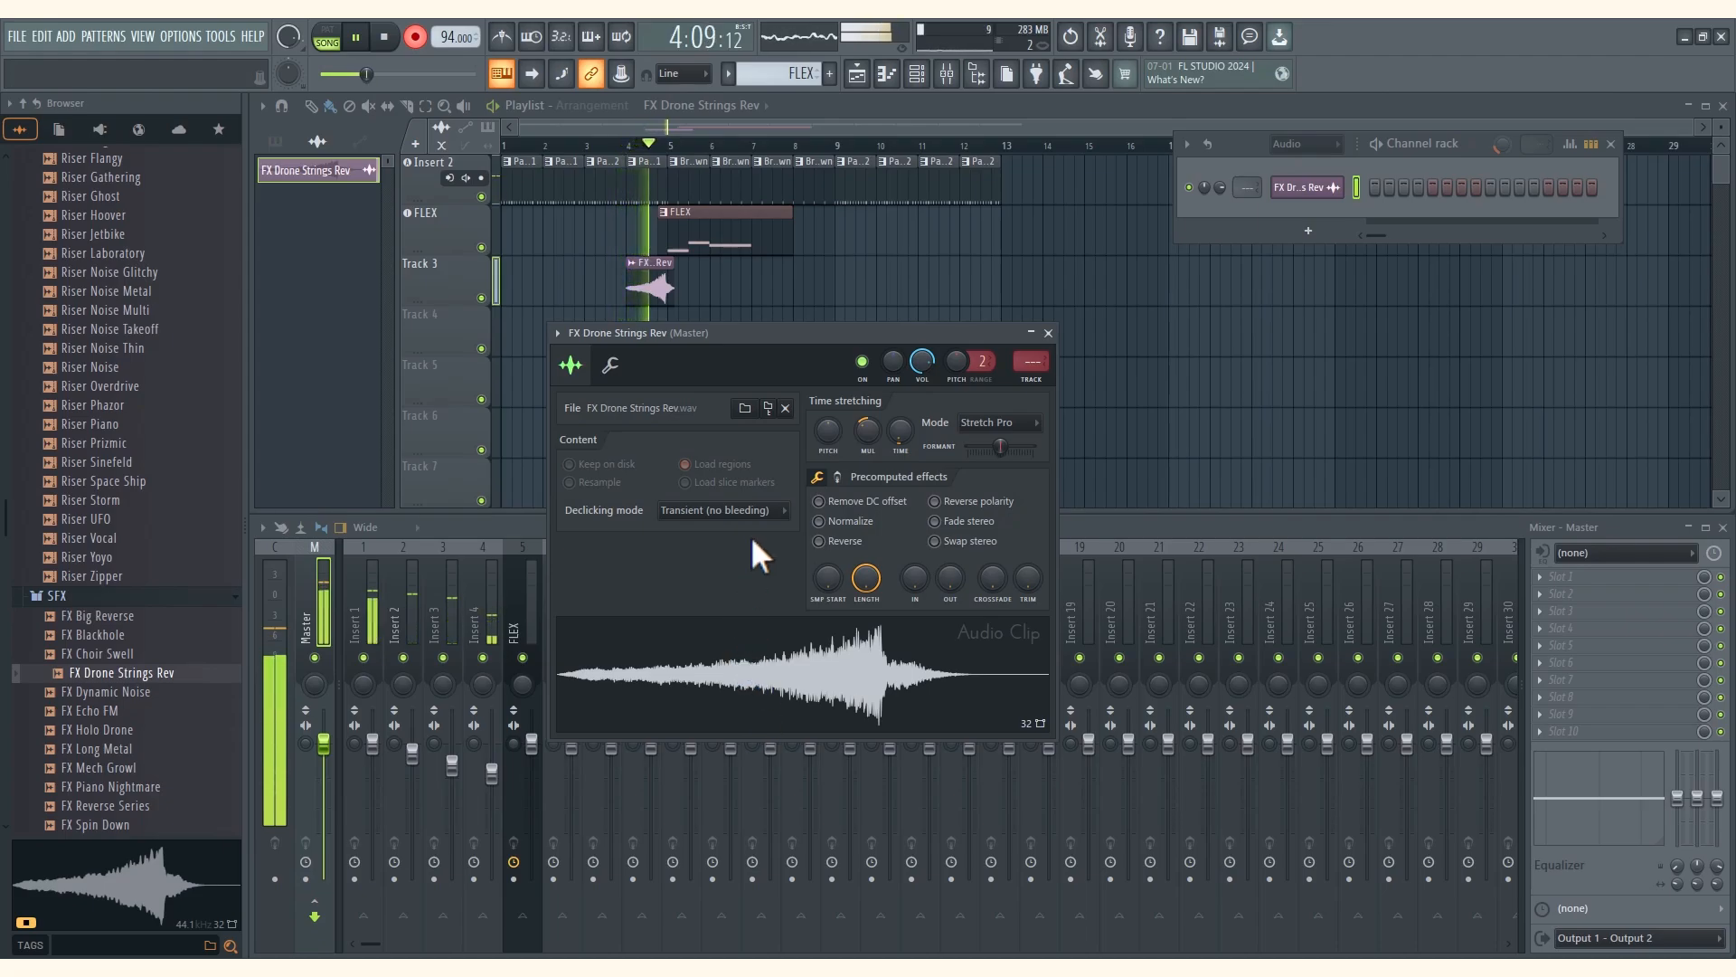
left_click_drag(773, 330, 1083, 267)
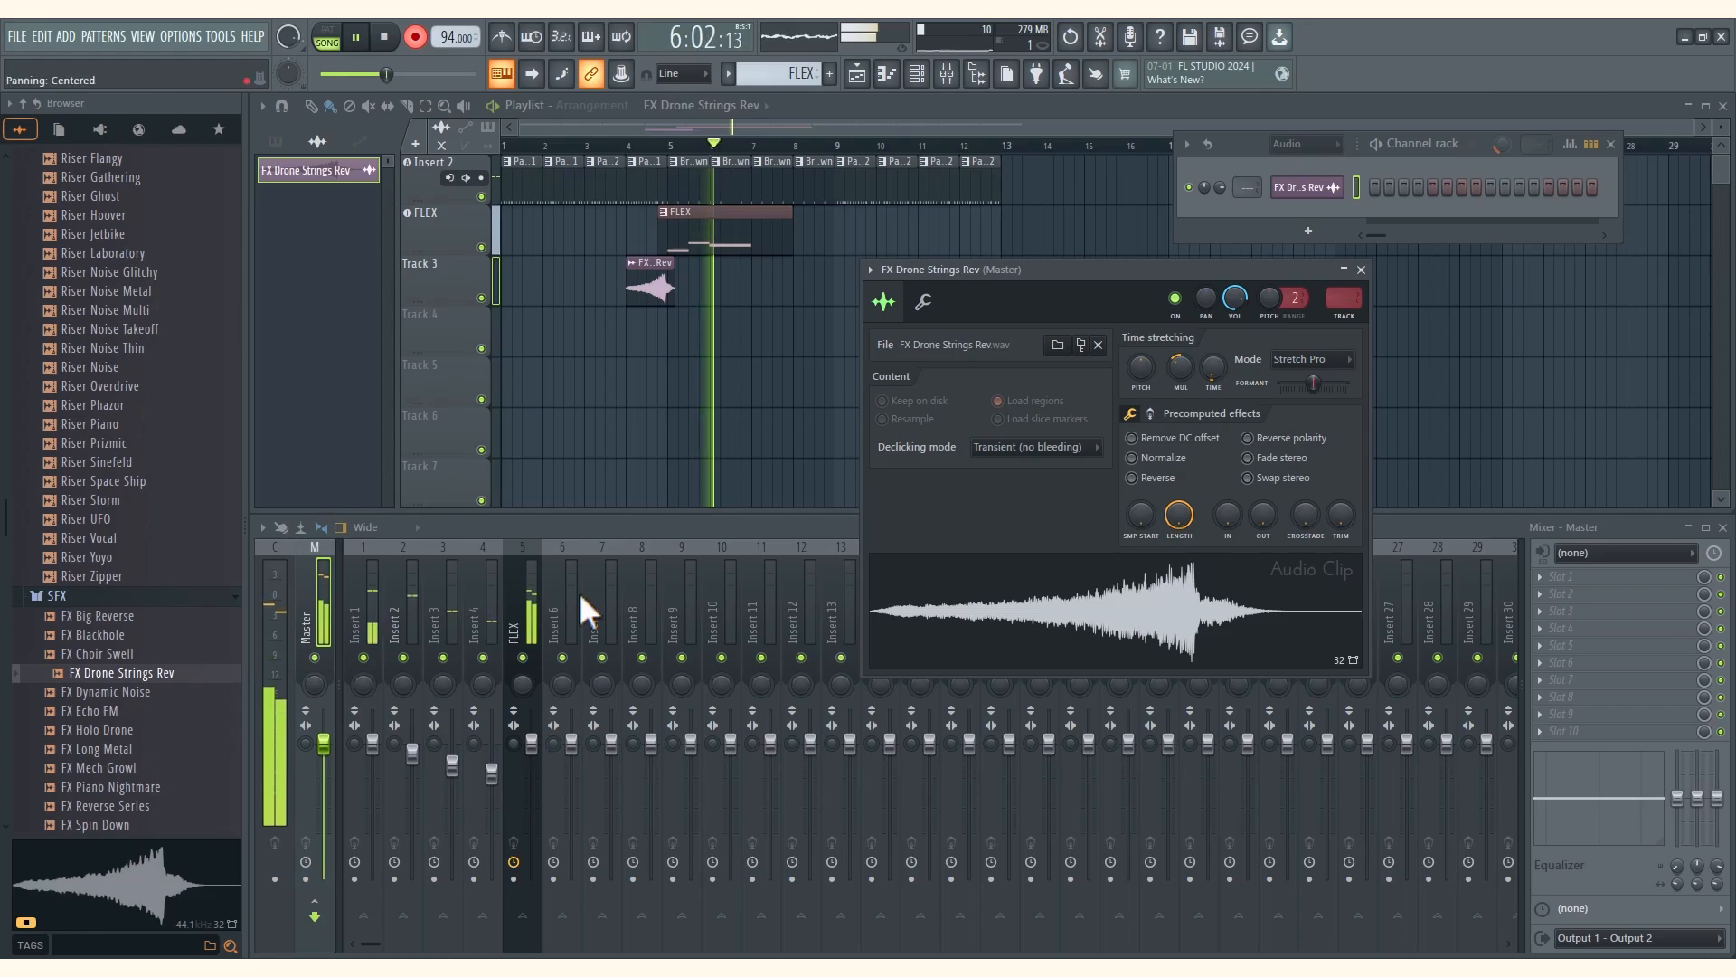
key("space")
Make Track 3 an audio track linked to mixer track Insert 7
right_click(446, 280)
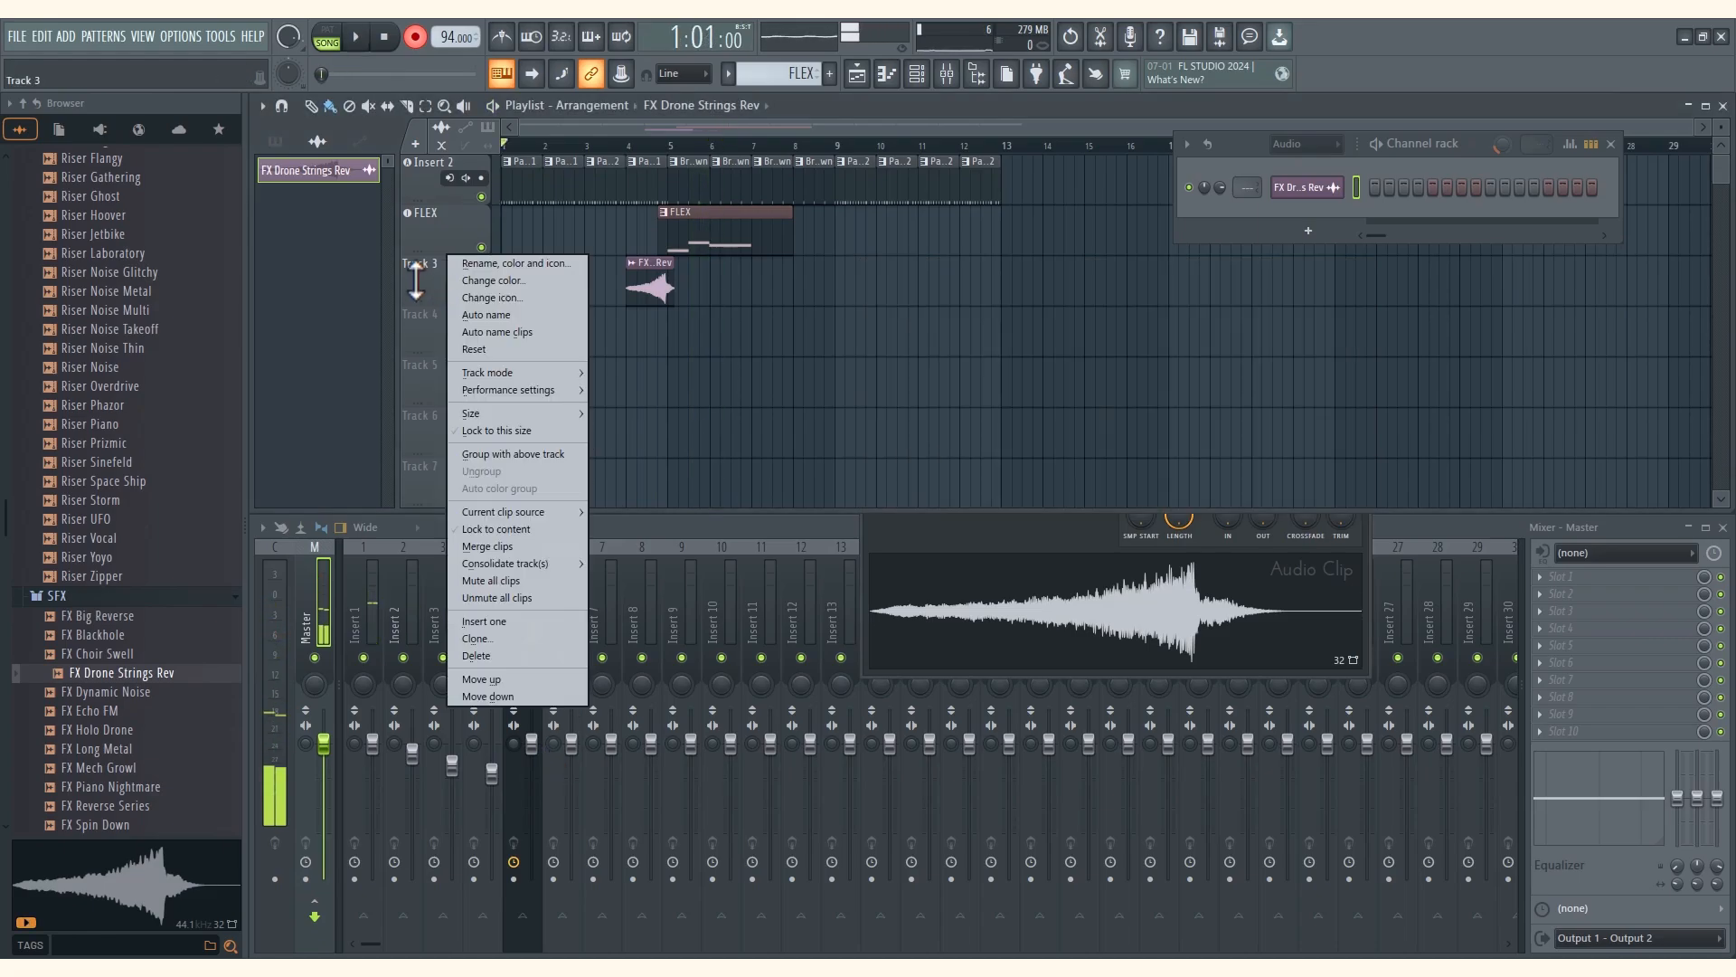
left_click(416, 272)
right_click(417, 271)
mouse_move(511, 373)
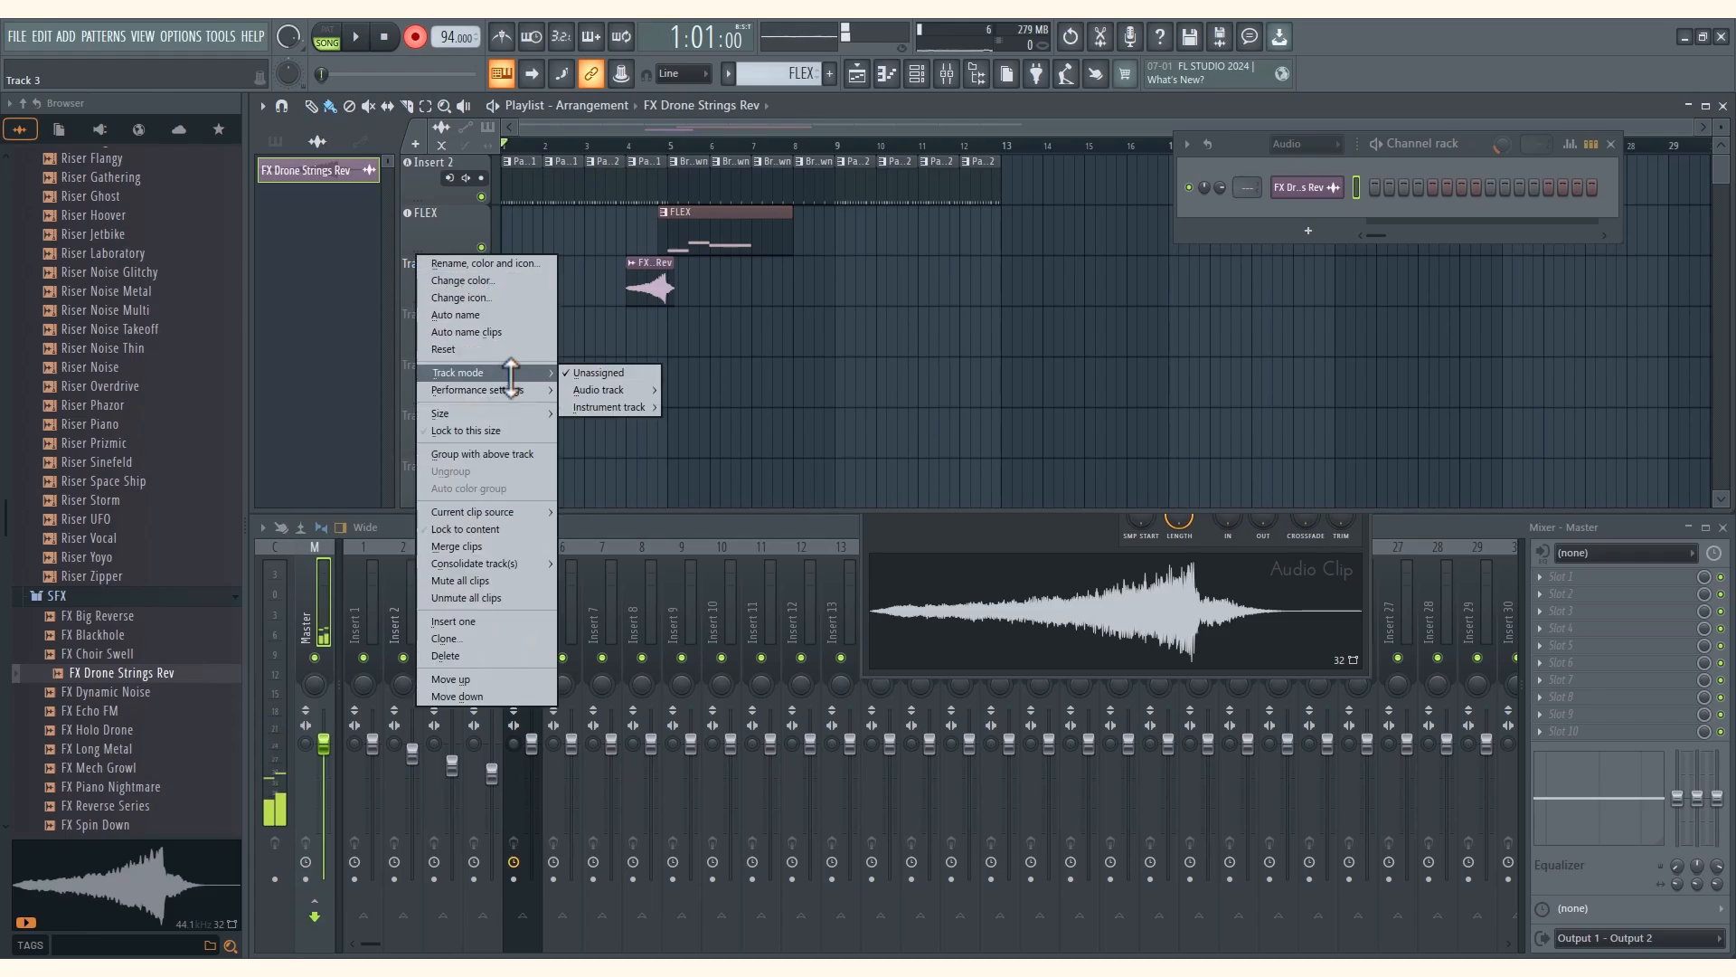
mouse_move(596, 393)
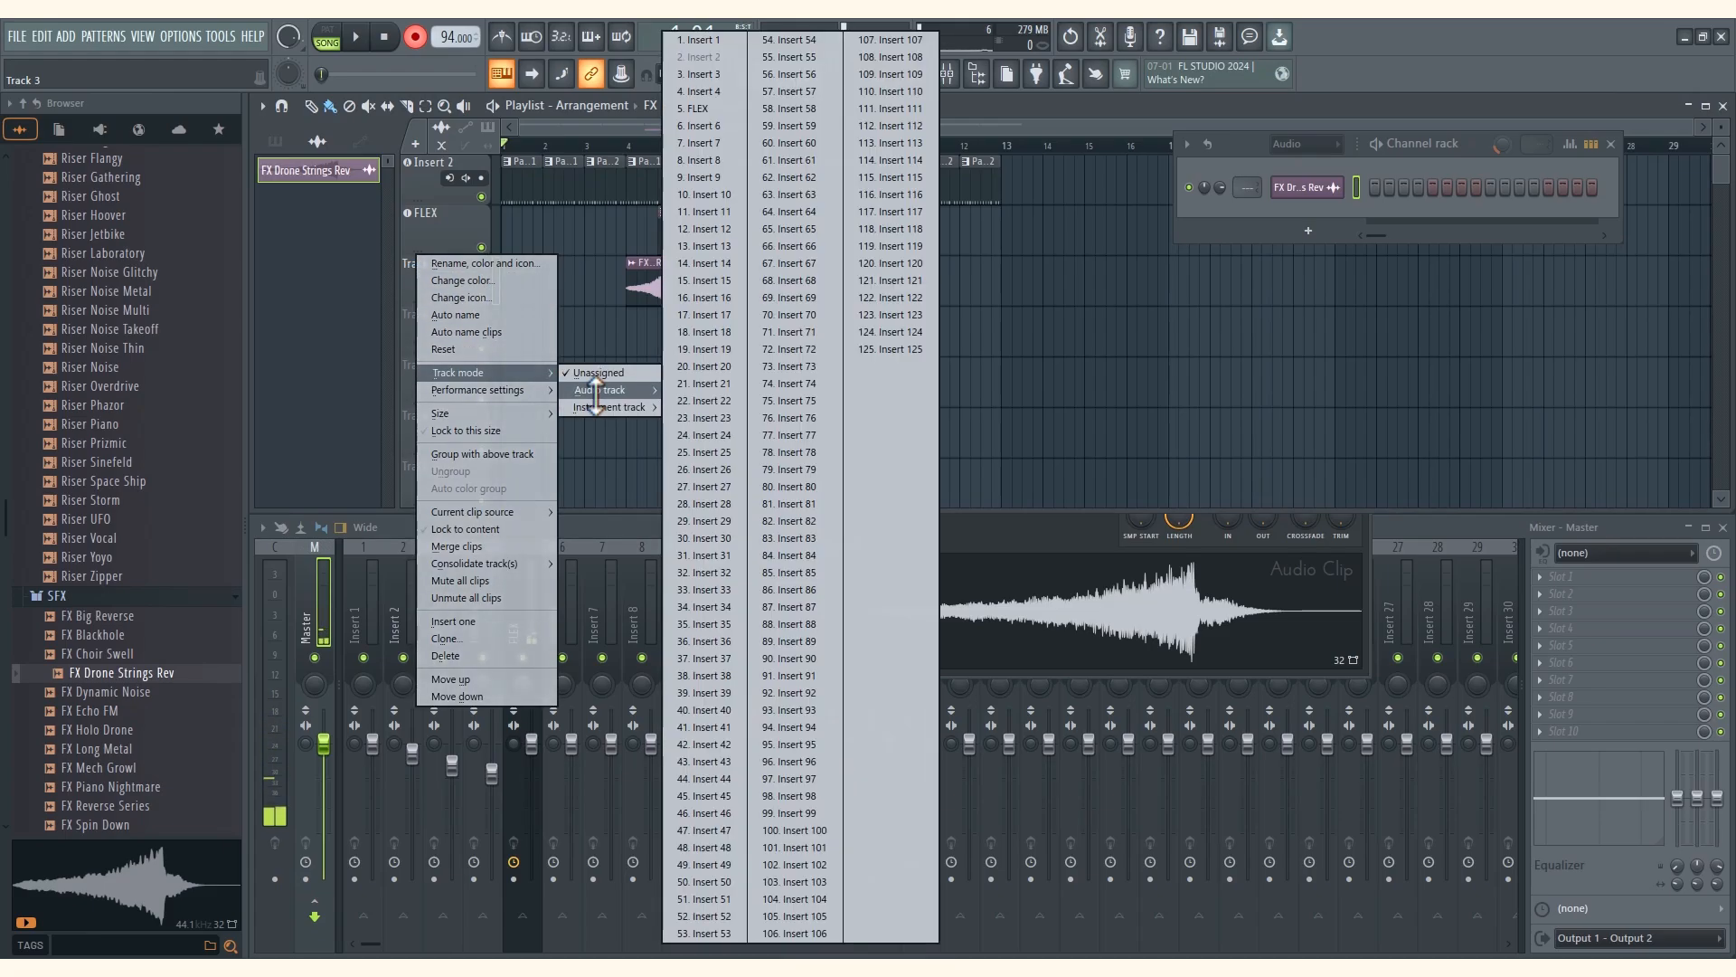
left_click(705, 143)
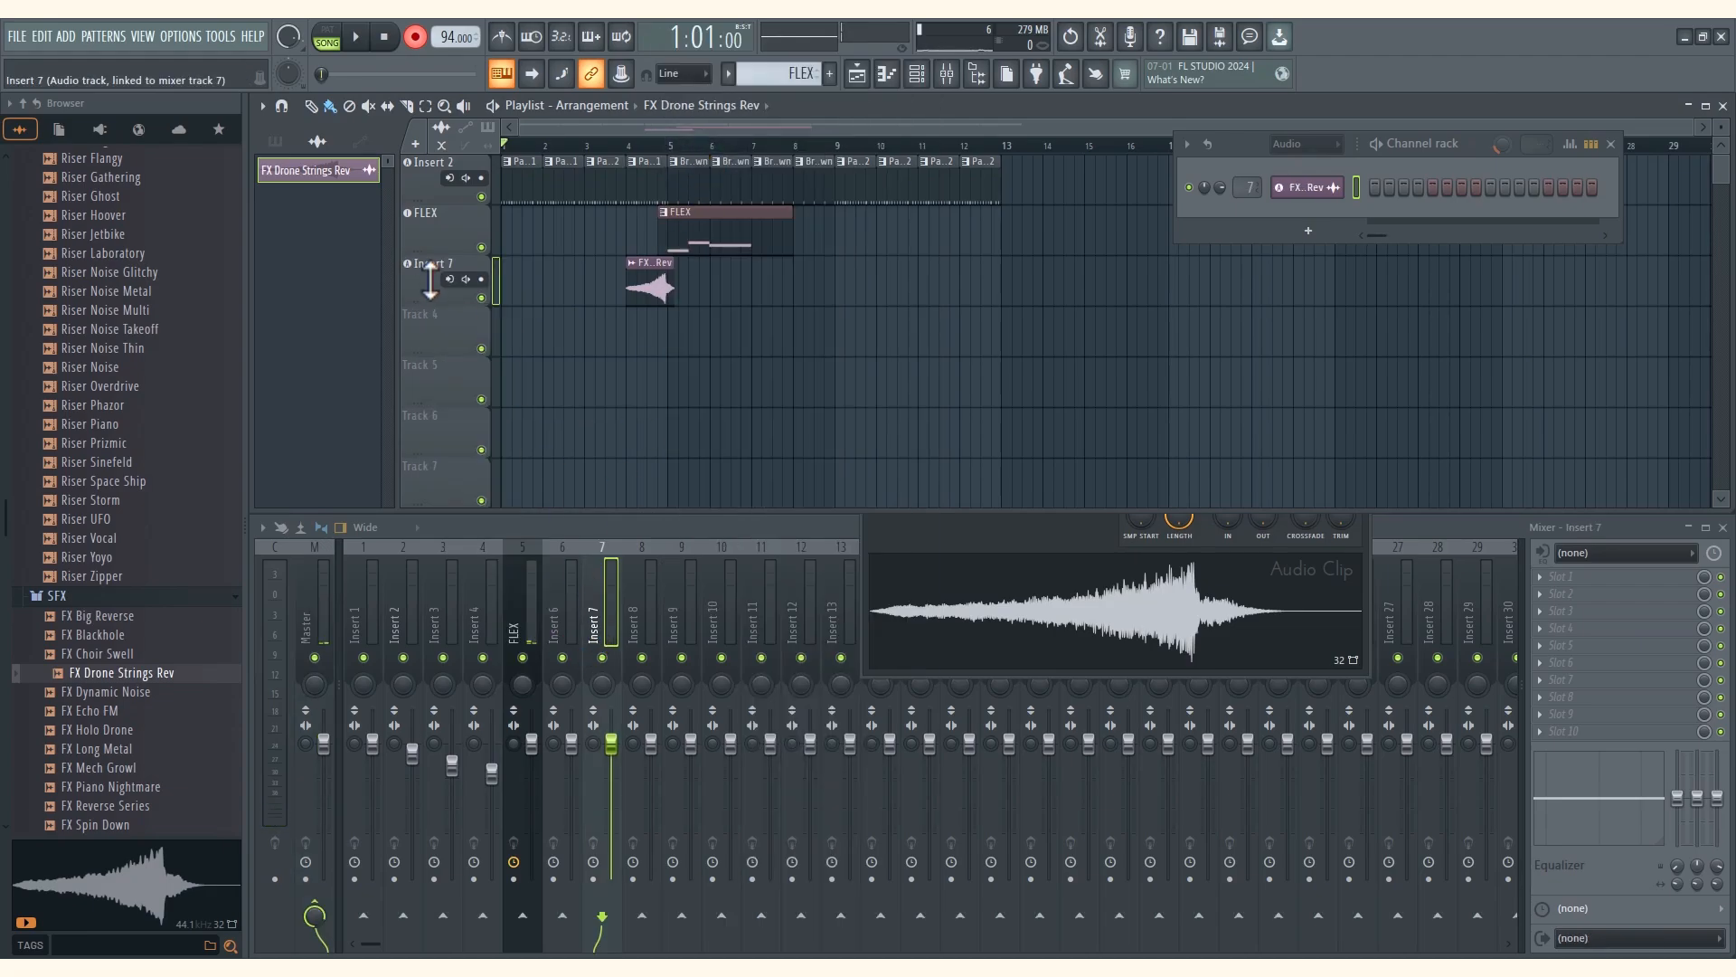
Lower the volume of mixer track Insert 7 and replay the transition into the break down from bar 3 to check the drone's level
left_click_drag(612, 743, 611, 757)
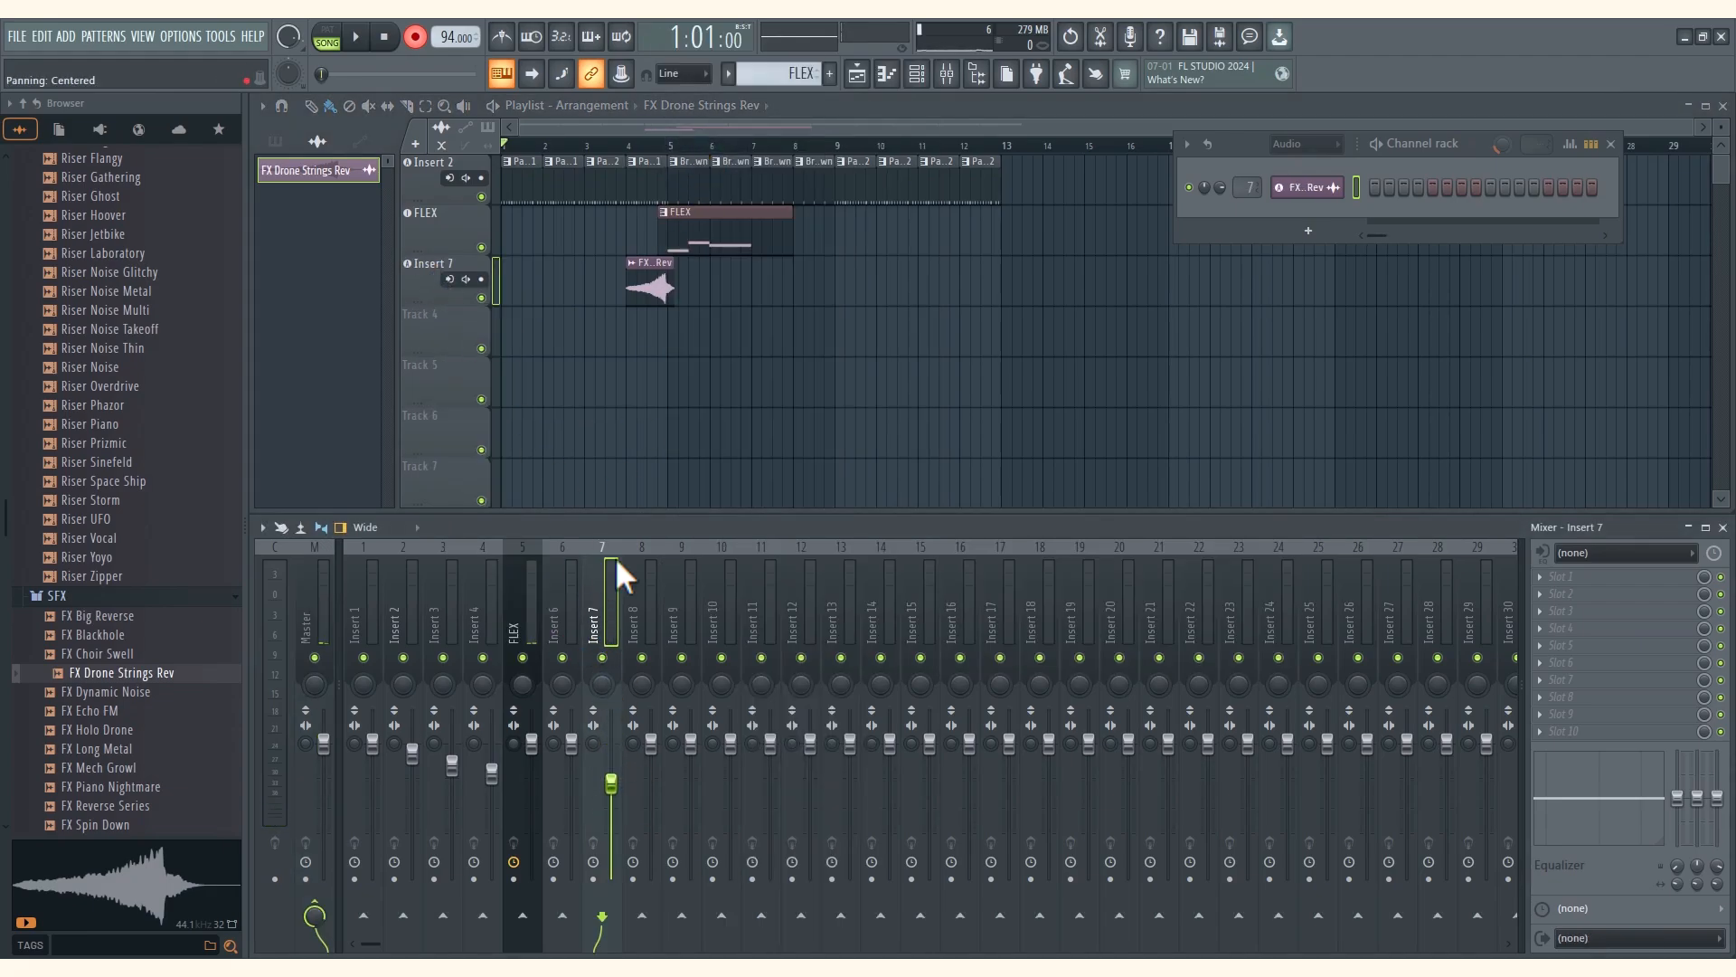
key("space")
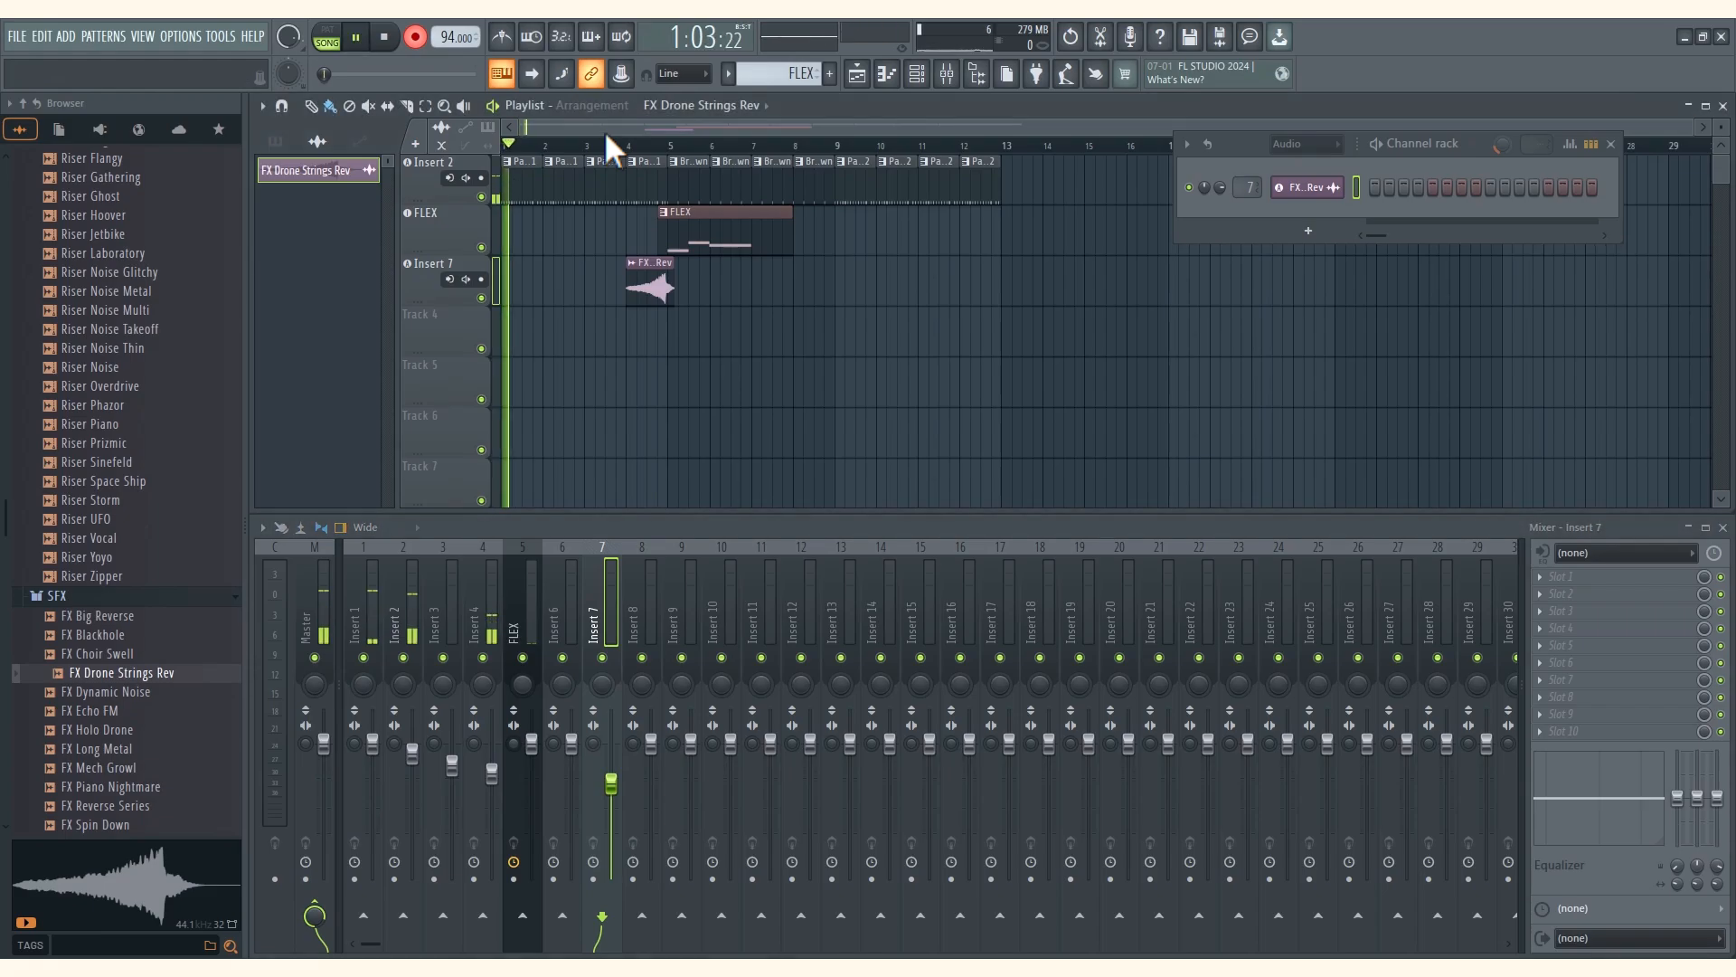
key("space")
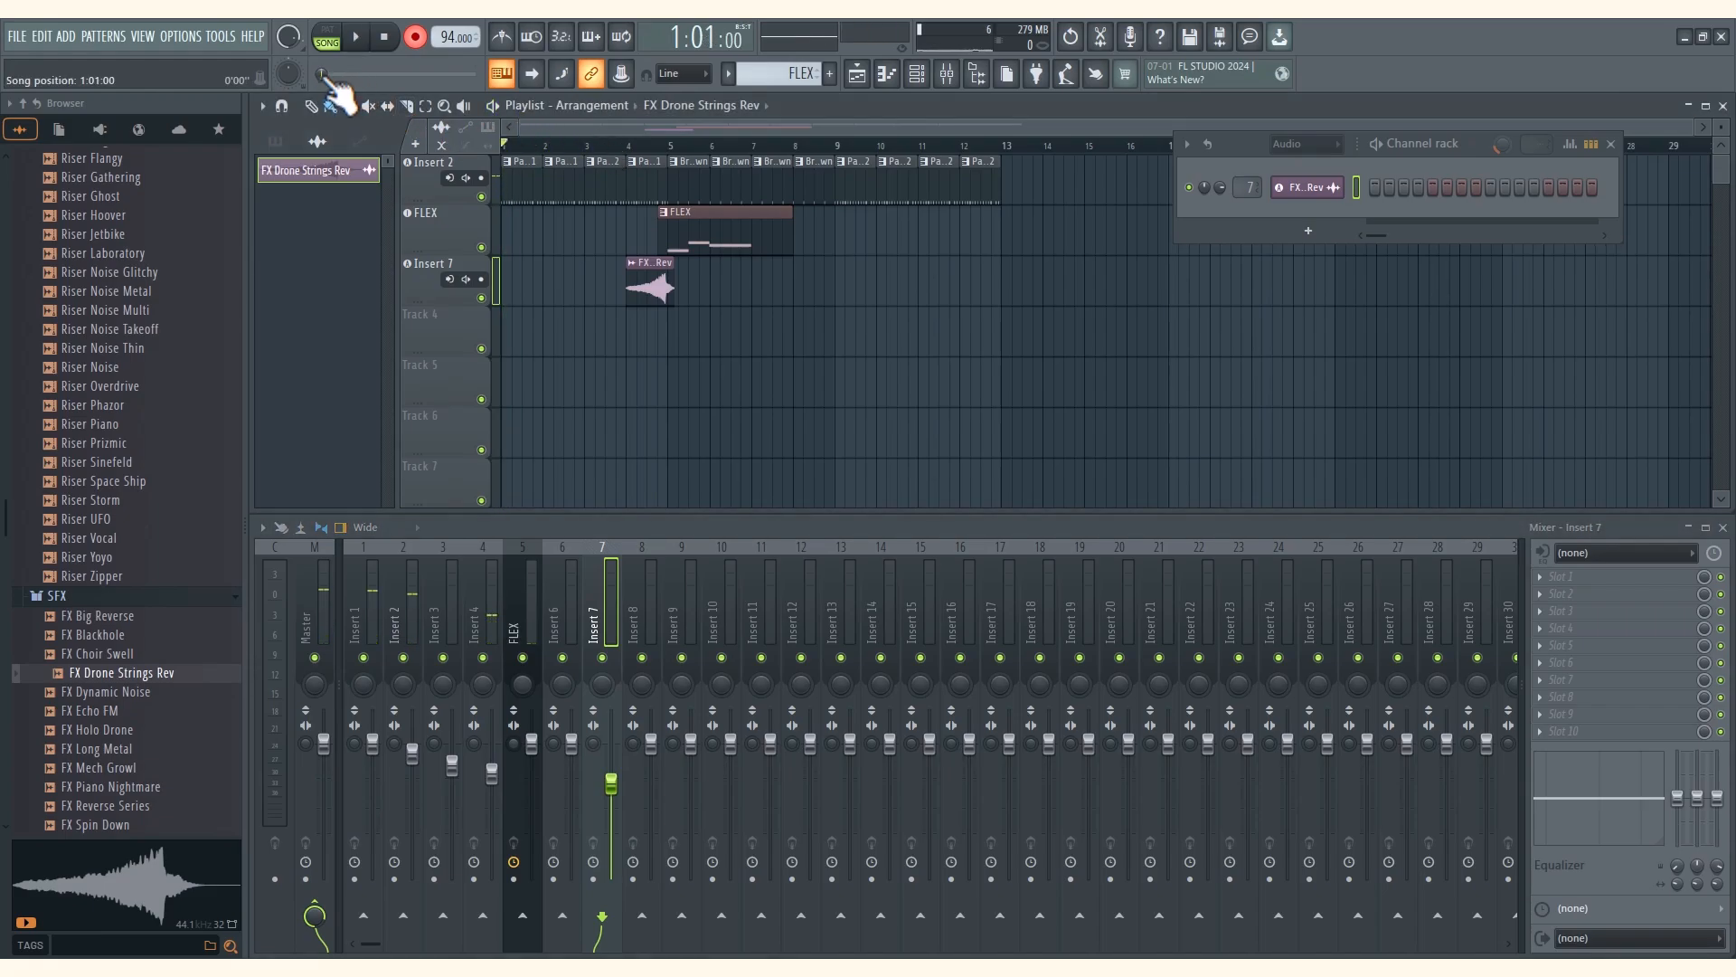
left_click(665, 145)
key("space")
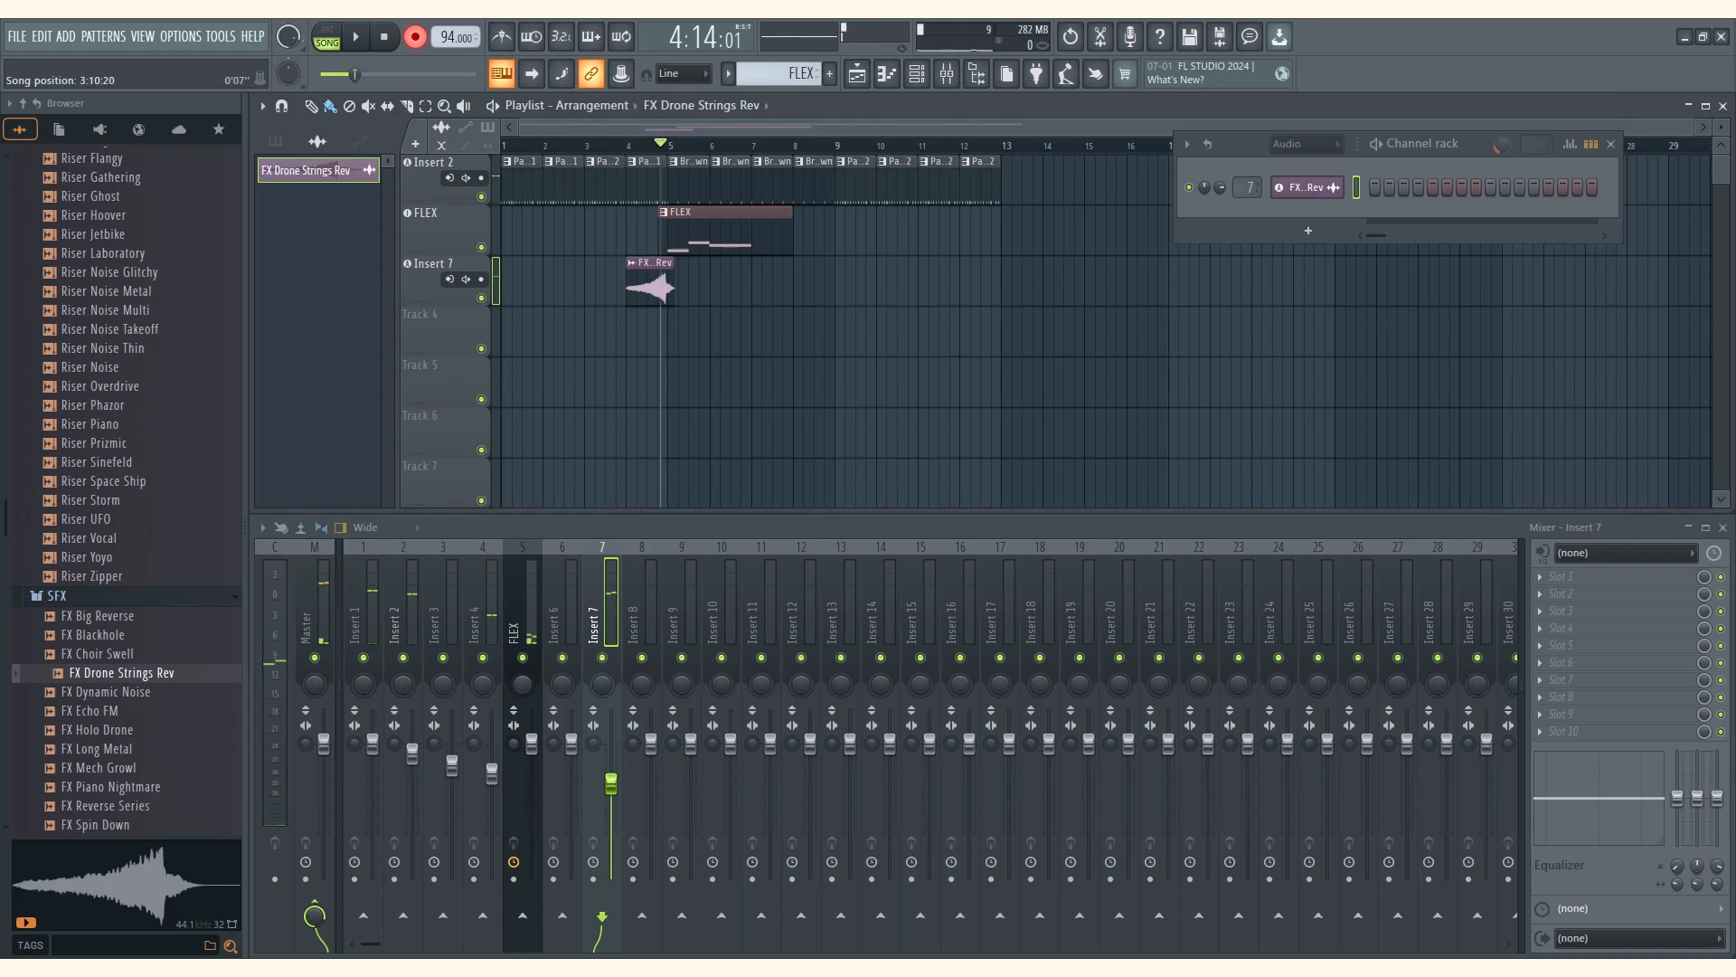
left_click(604, 145)
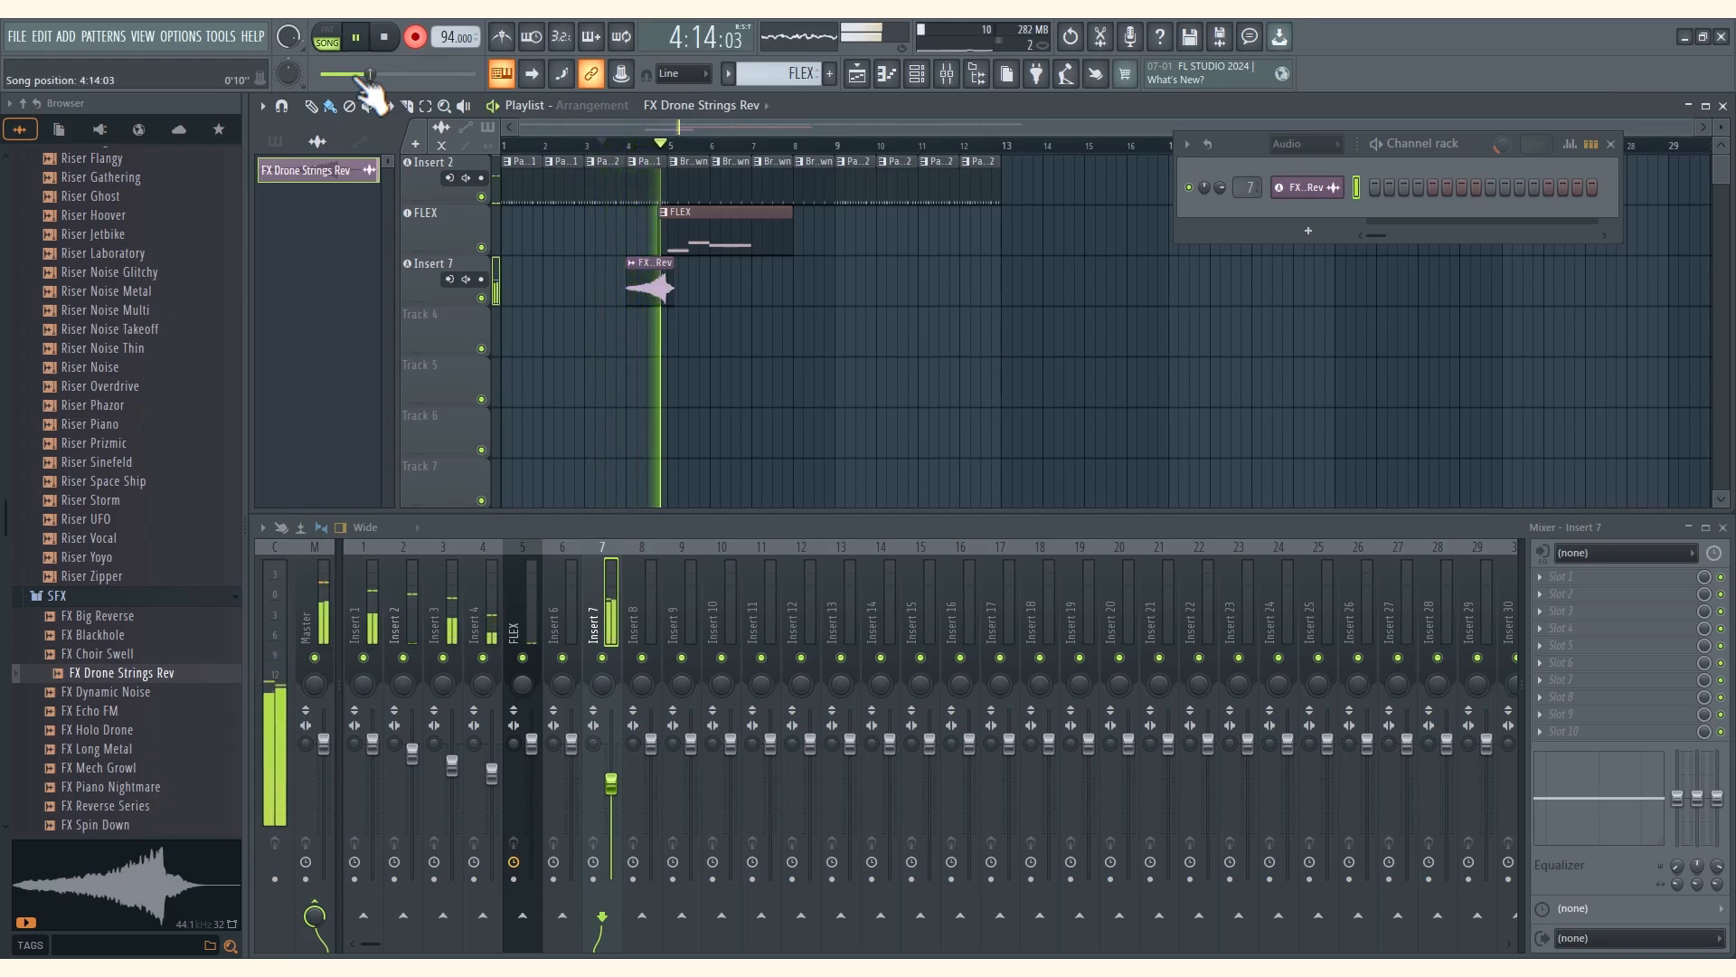
left_click_drag(362, 74, 382, 76)
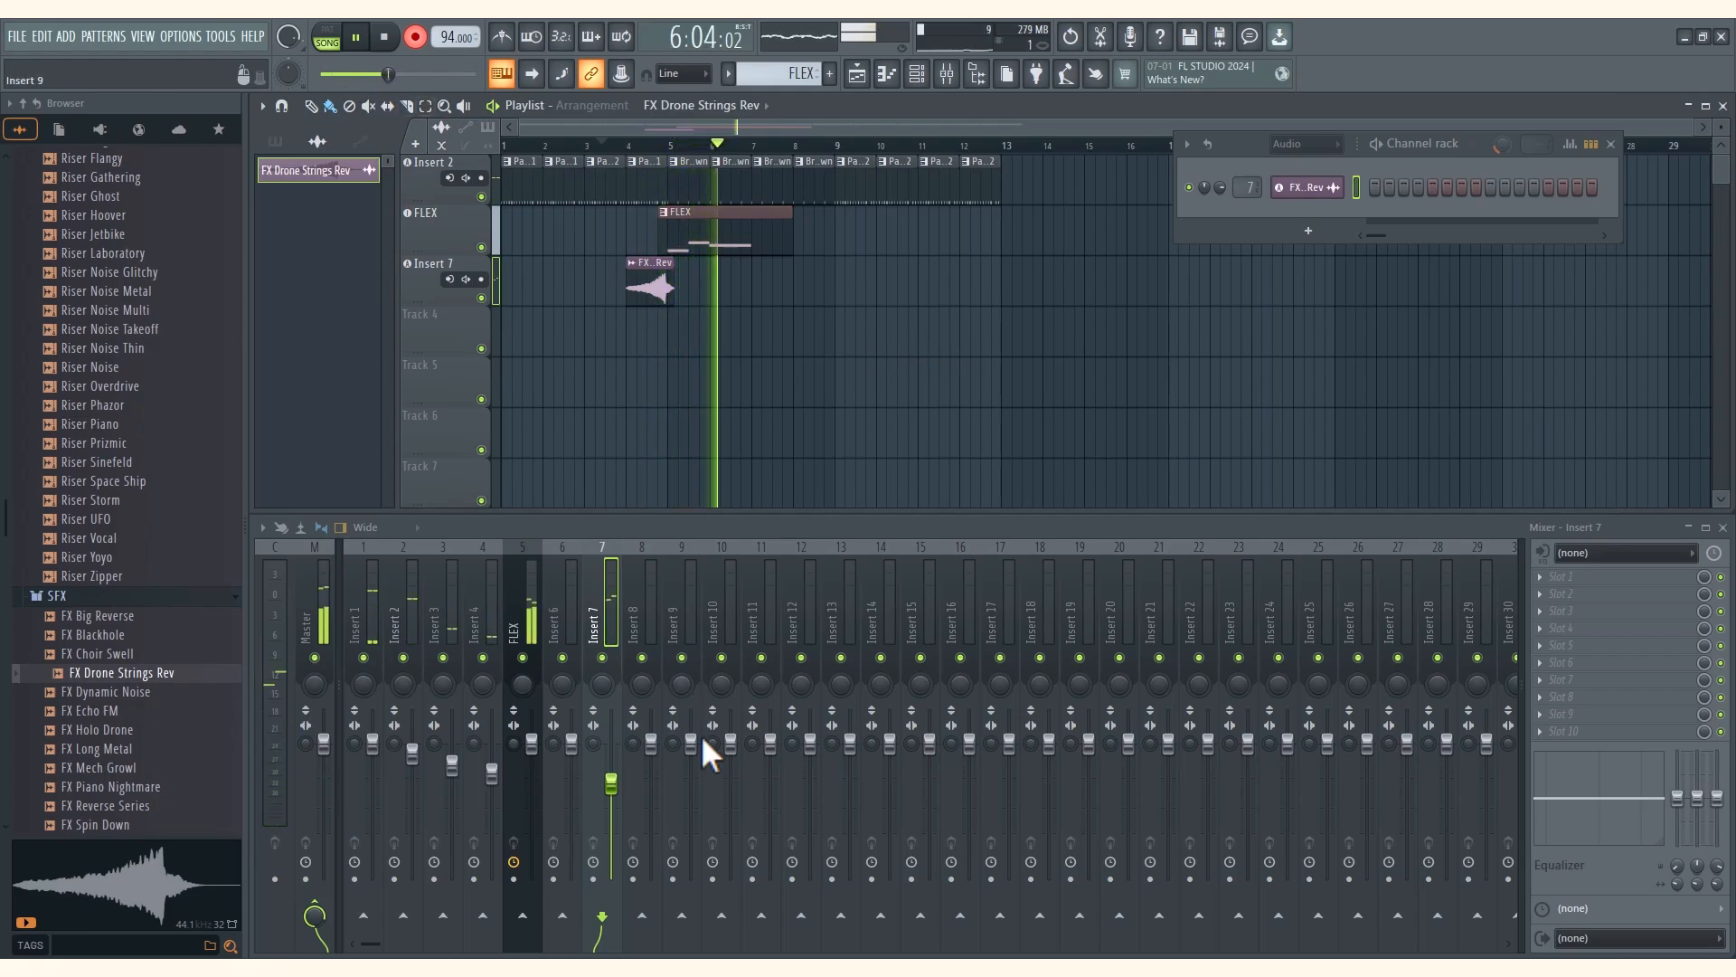
key("space")
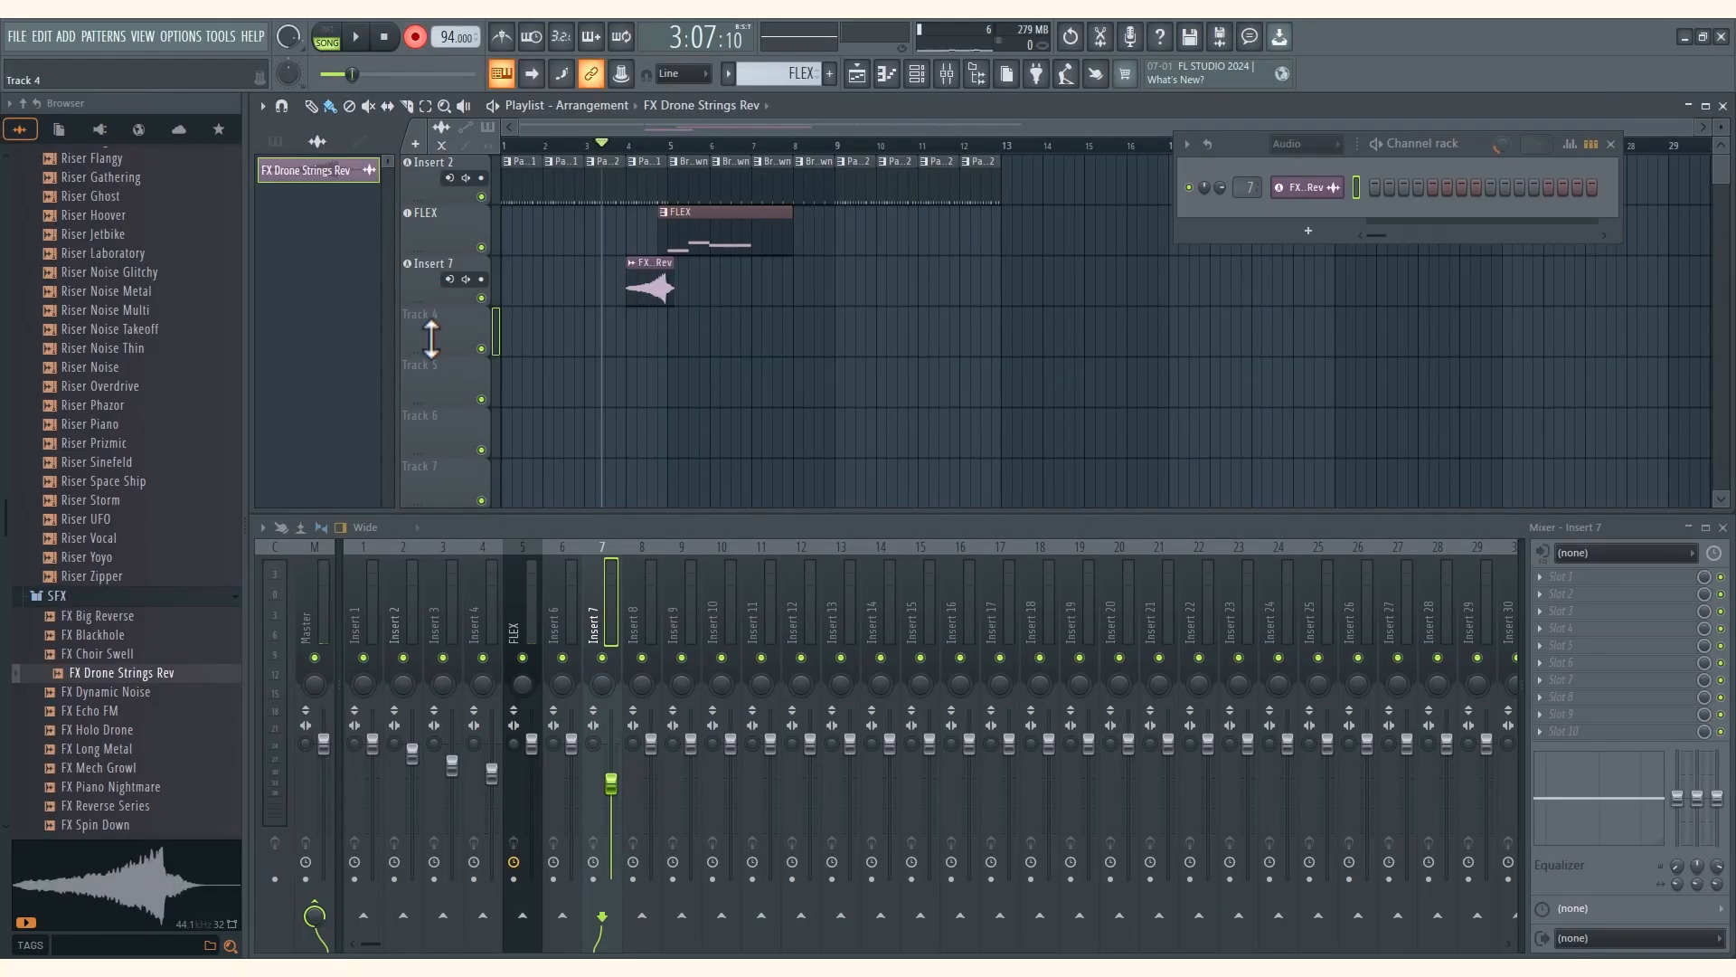
Make Track 4 an audio track linked to mixer track Insert 8
right_click(437, 335)
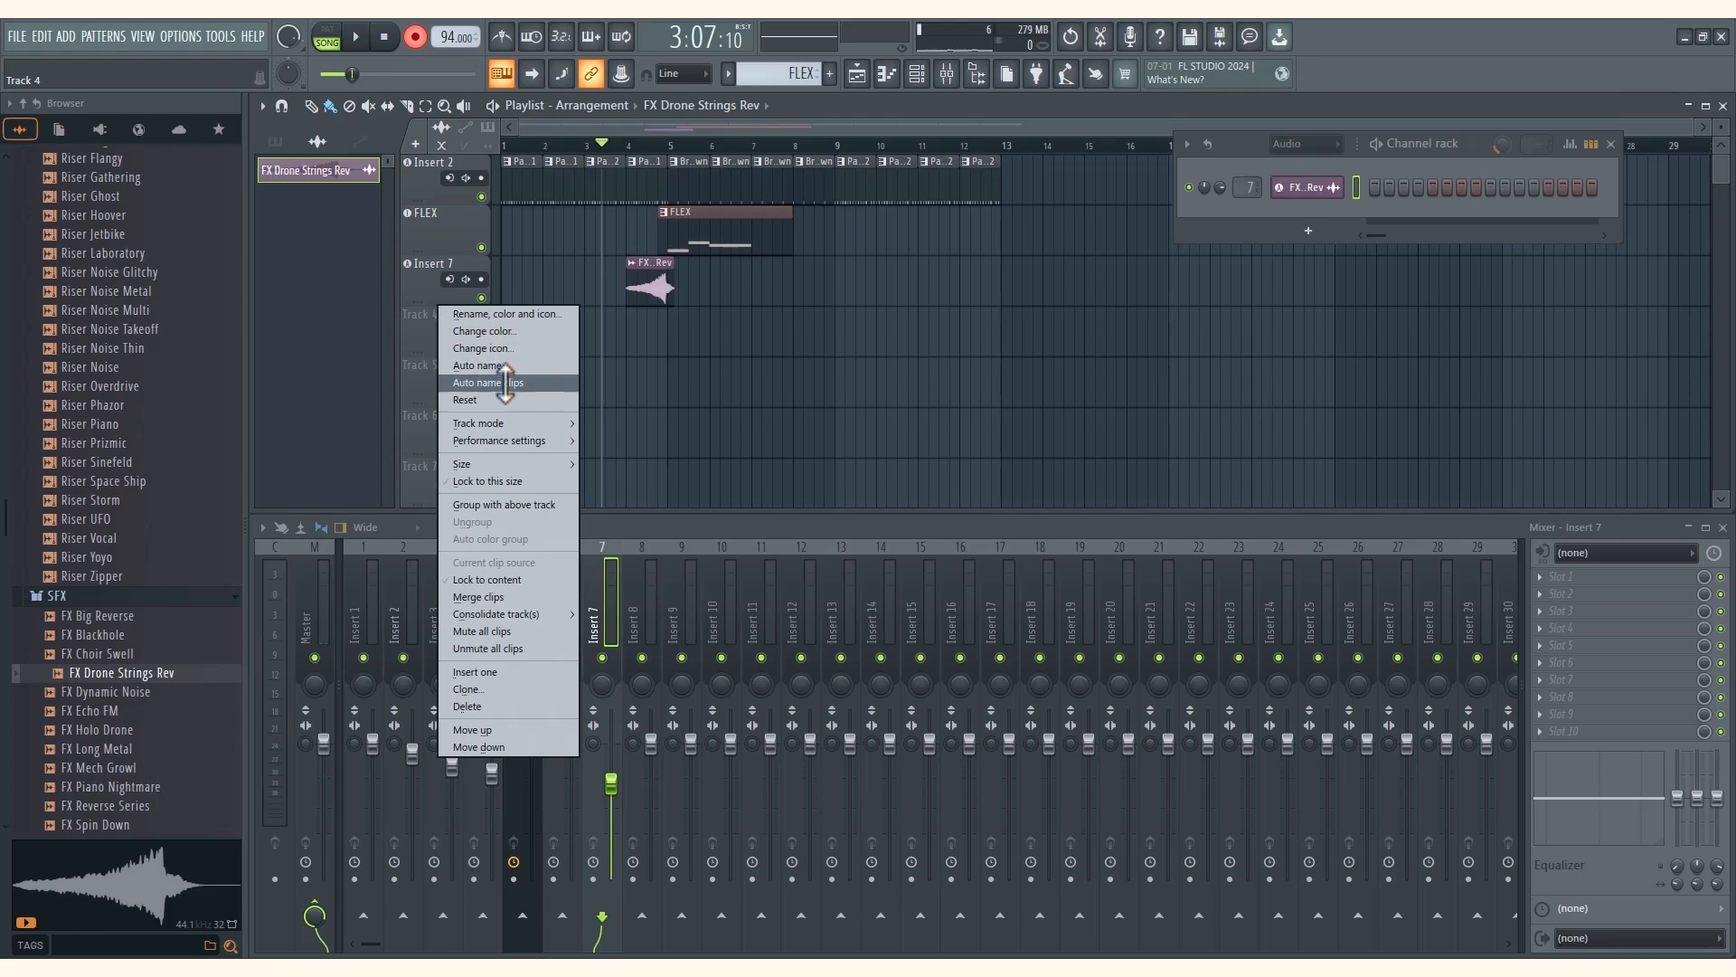
mouse_move(515, 423)
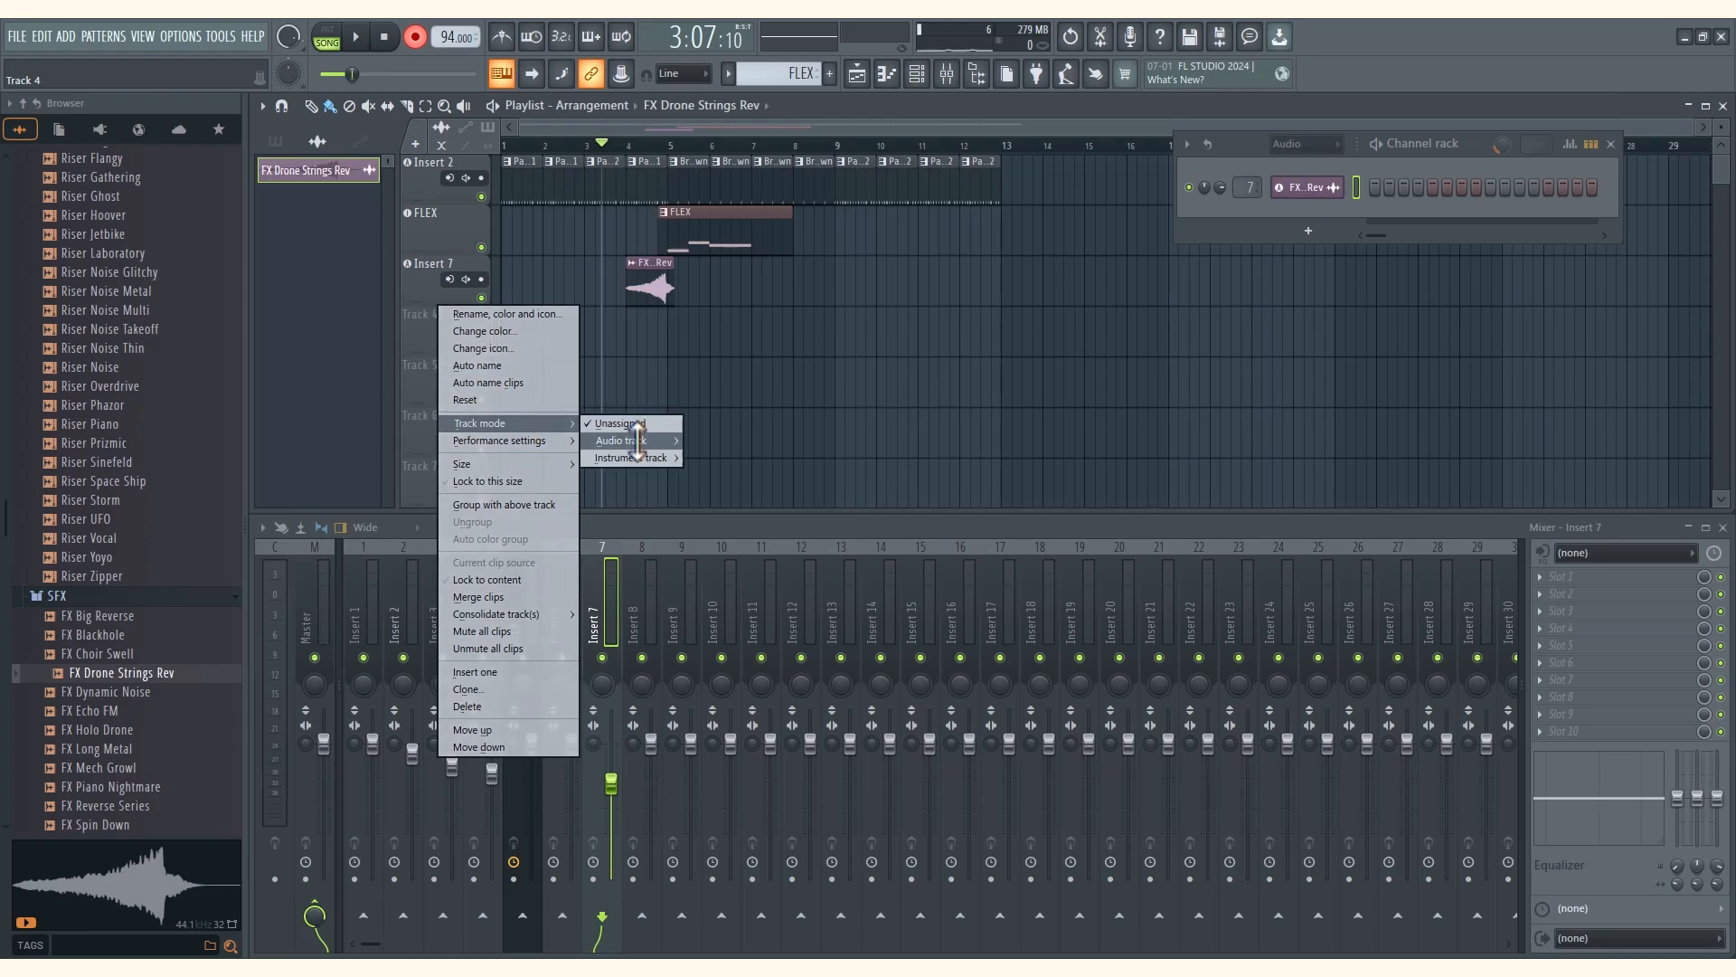
mouse_move(637, 442)
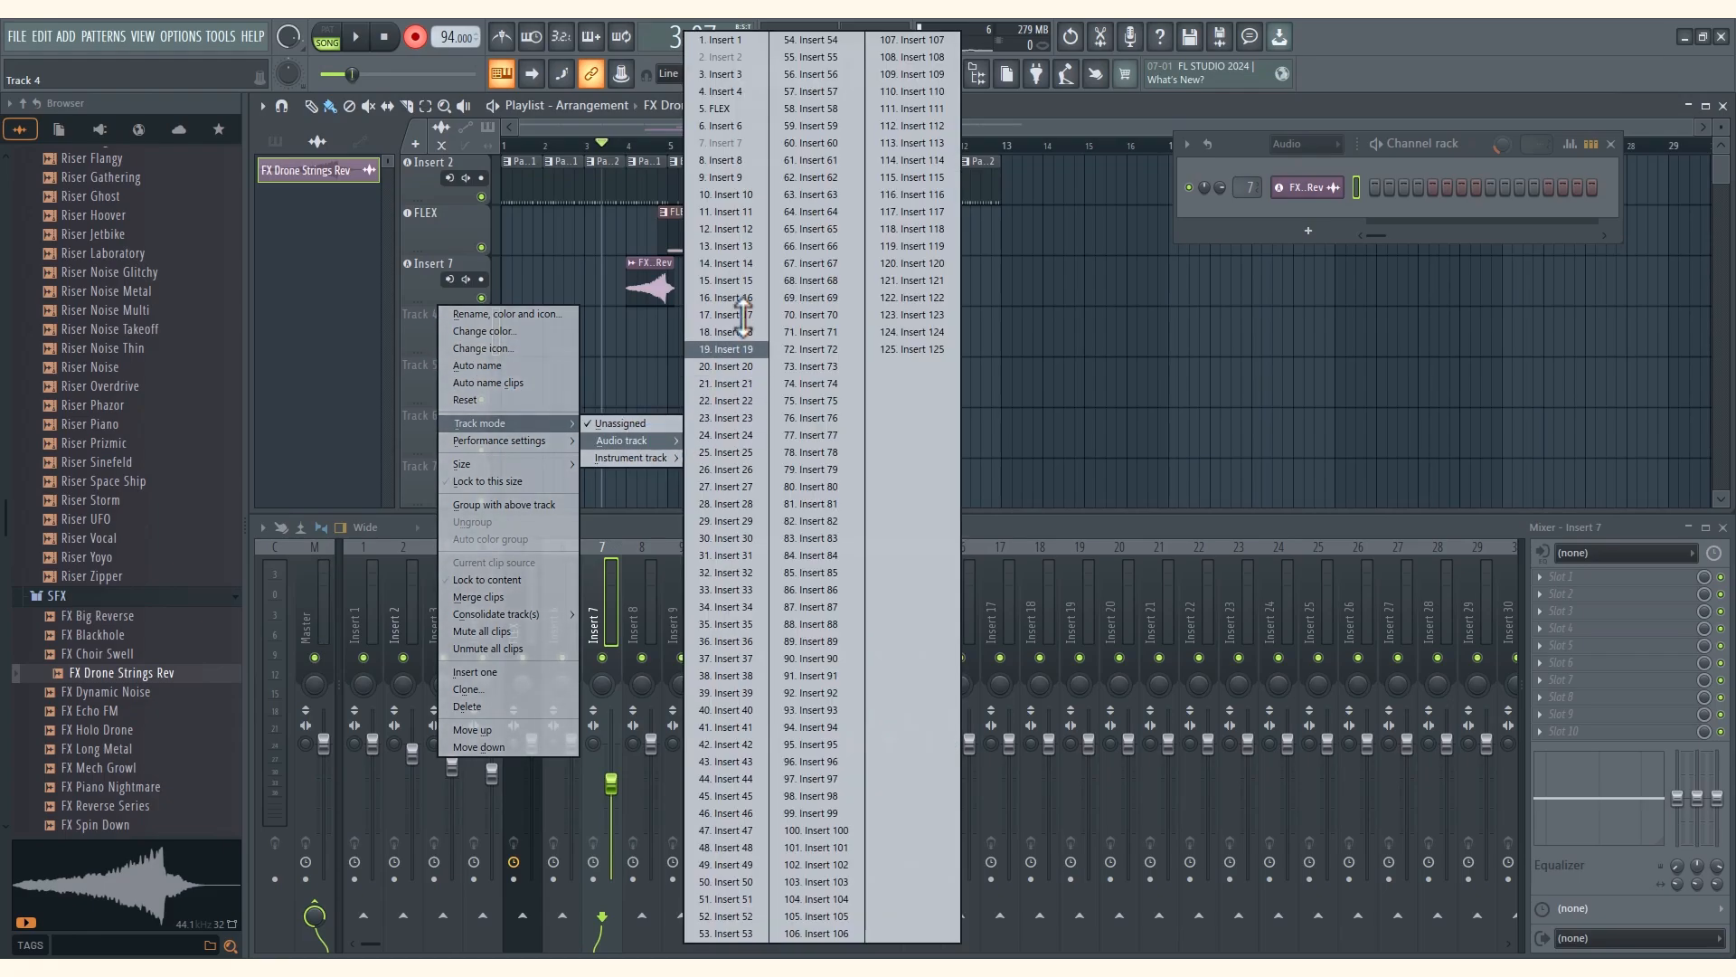
left_click(735, 160)
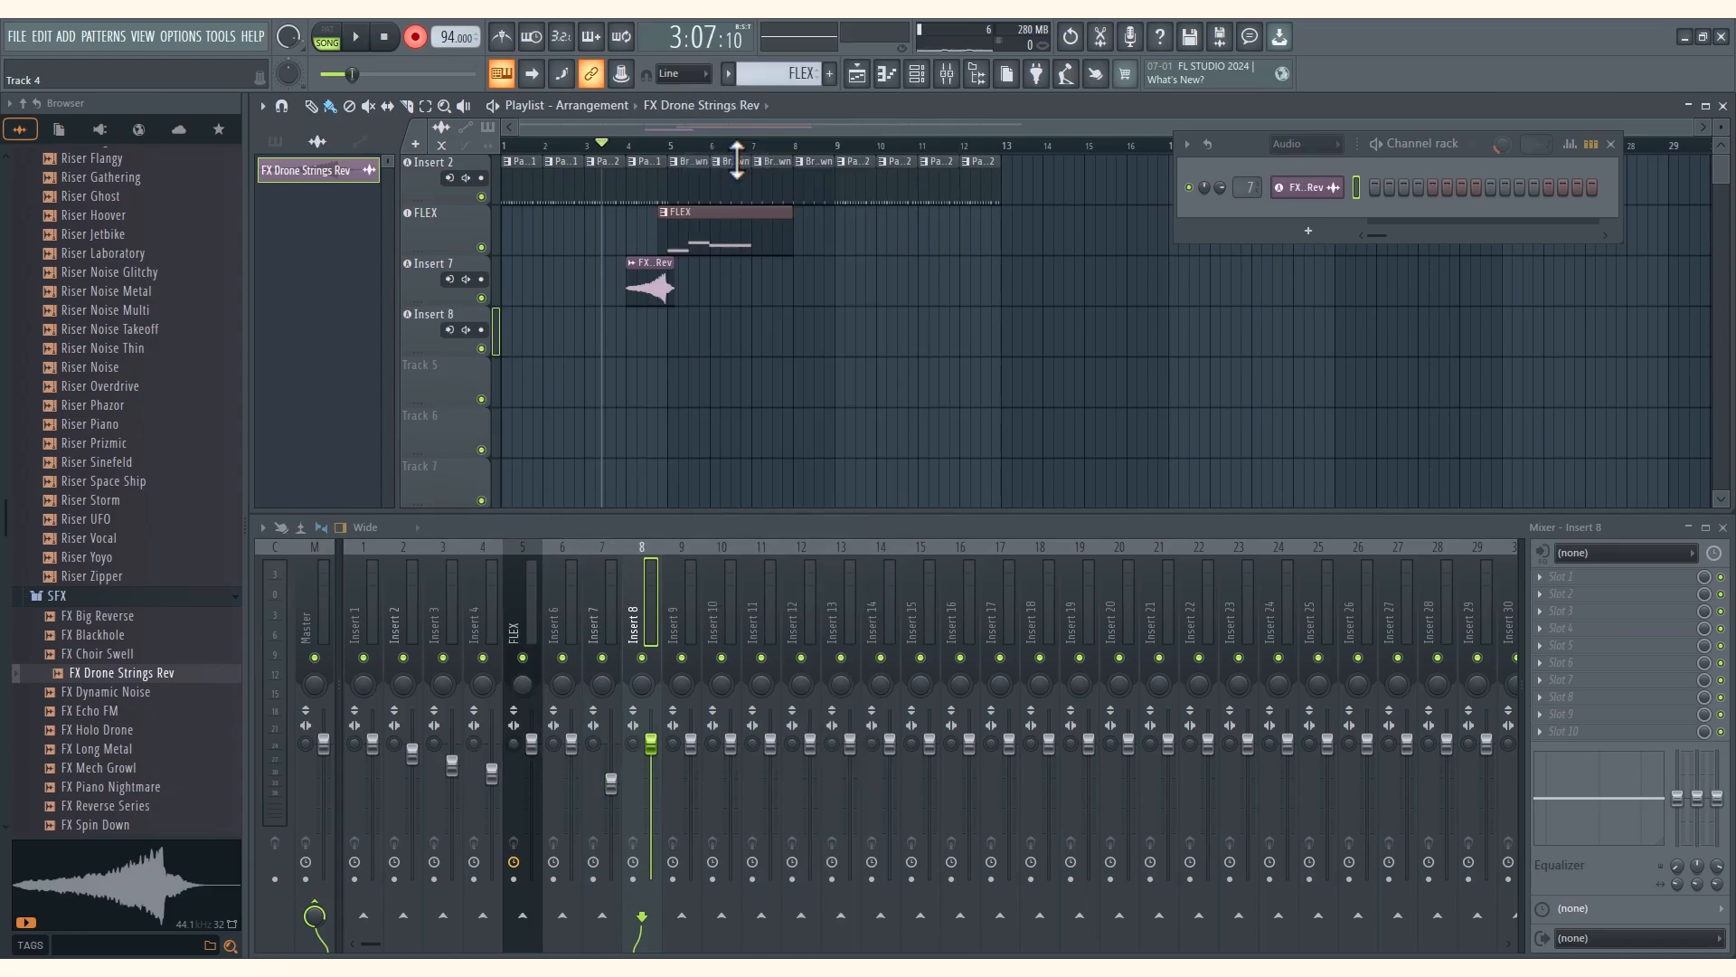
Arm and solo the Insert 8 track, set its source to Input 1 with external input only, and briefly start and stop the transport
left_click(450, 330)
left_click(477, 349)
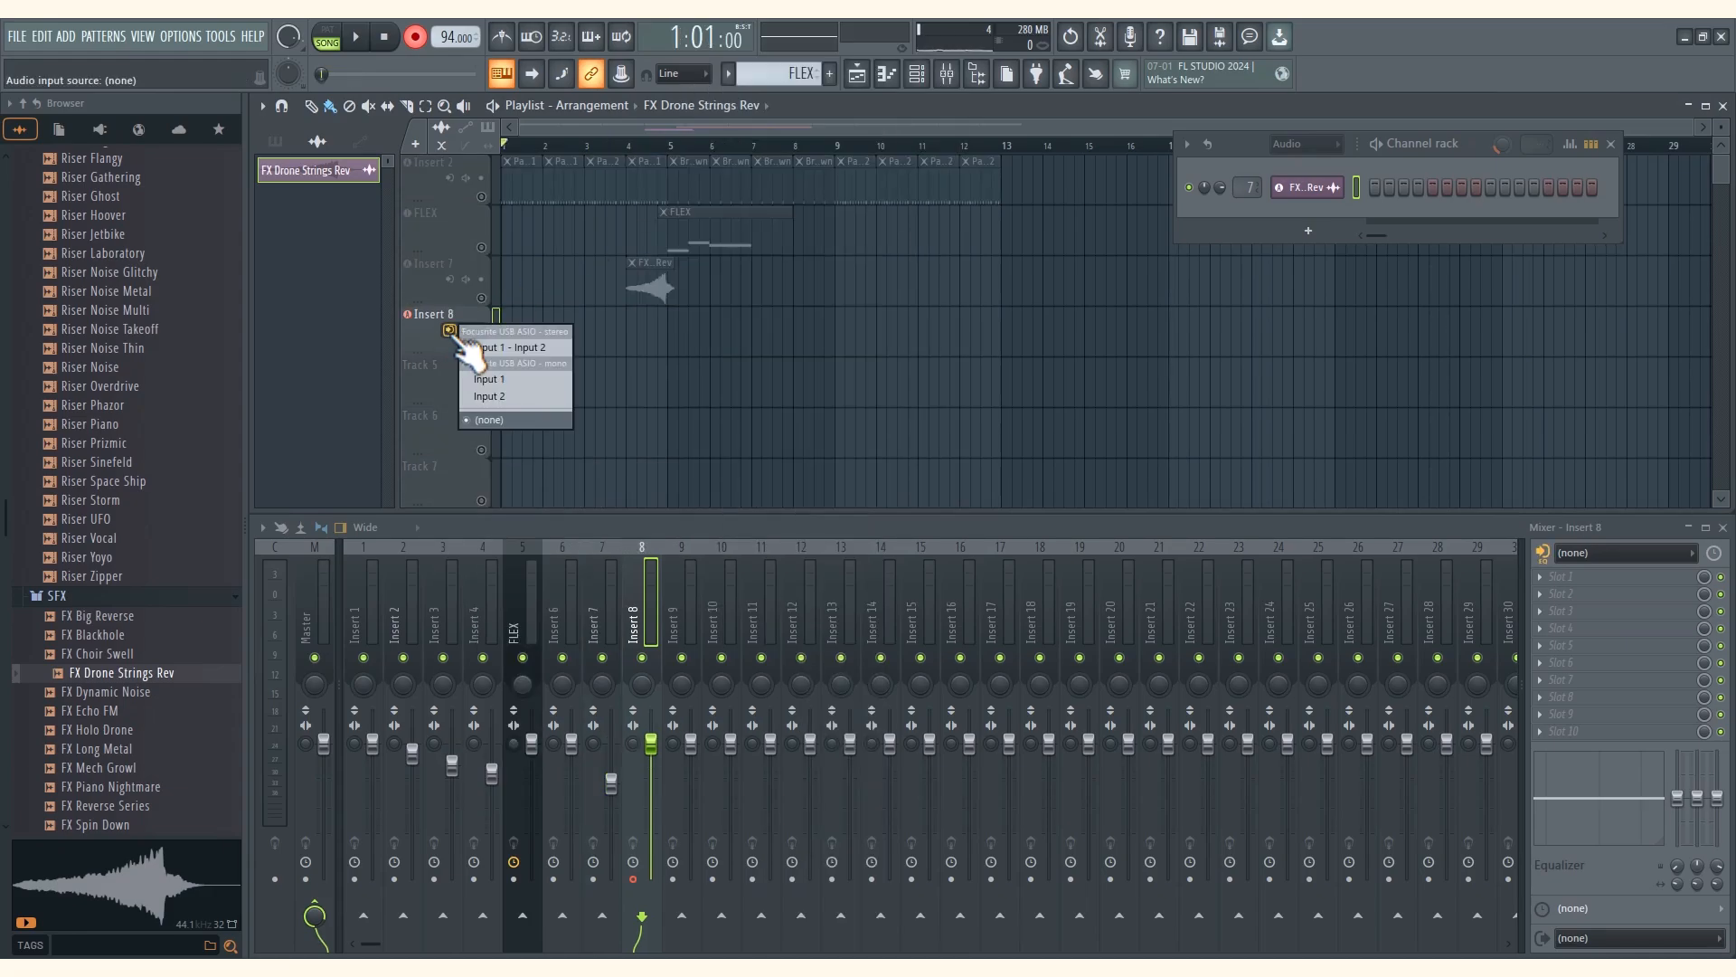
left_click(537, 380)
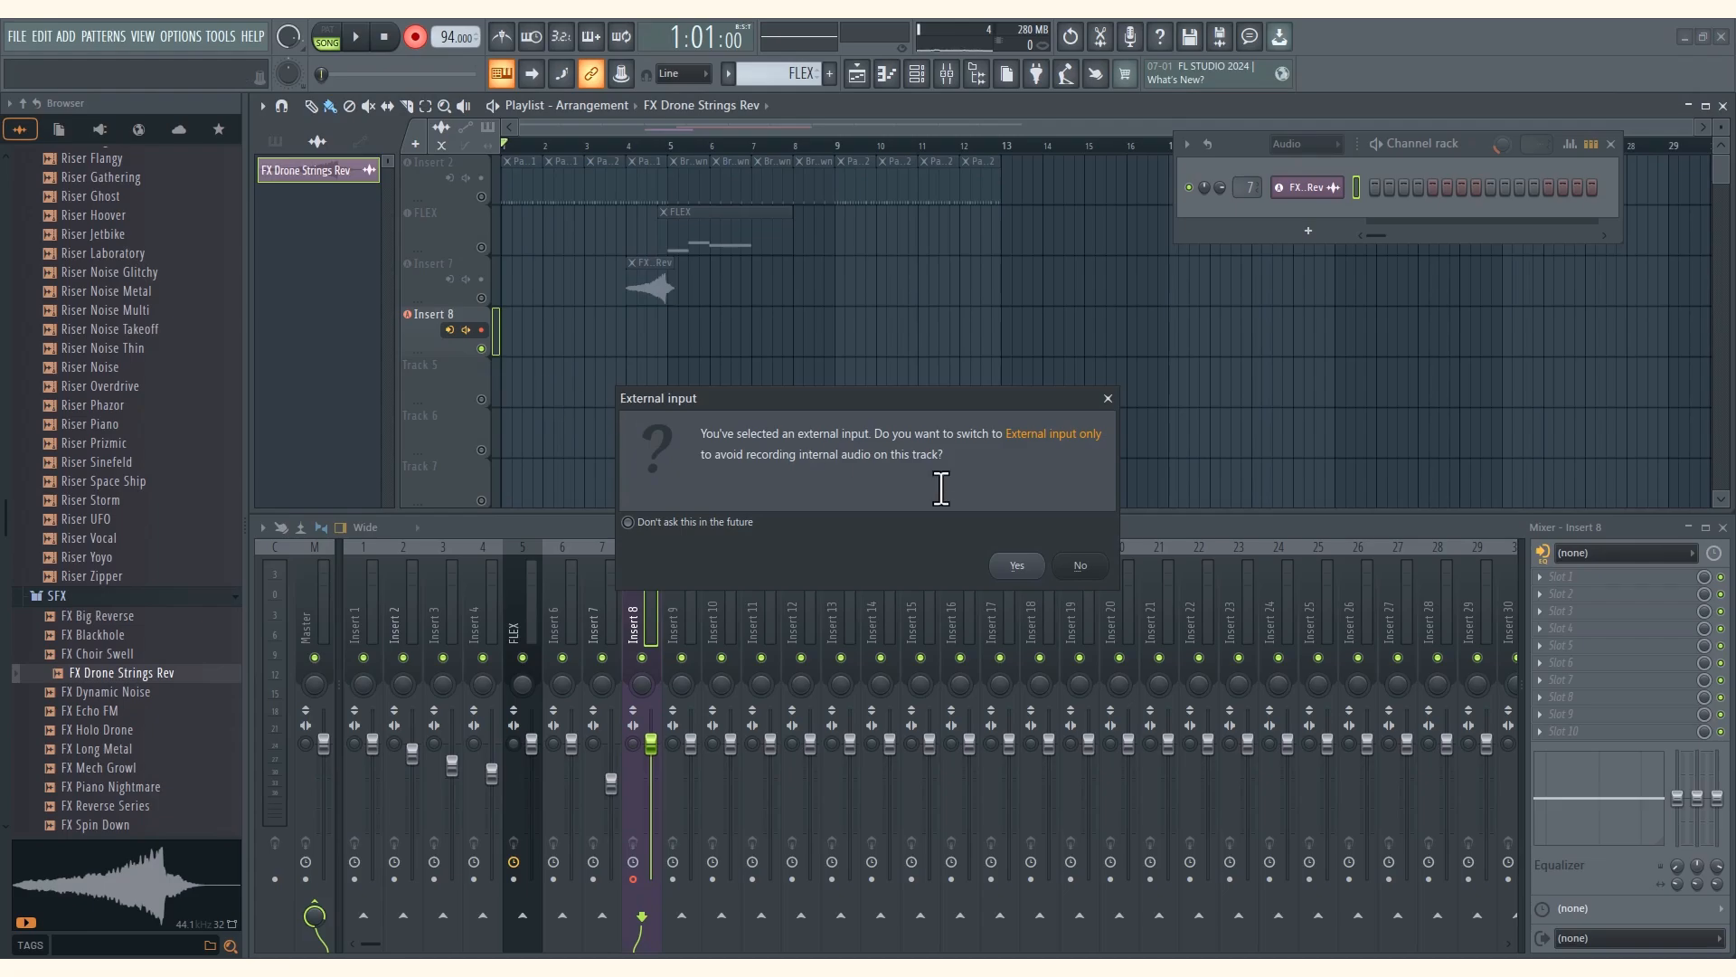
left_click(1017, 566)
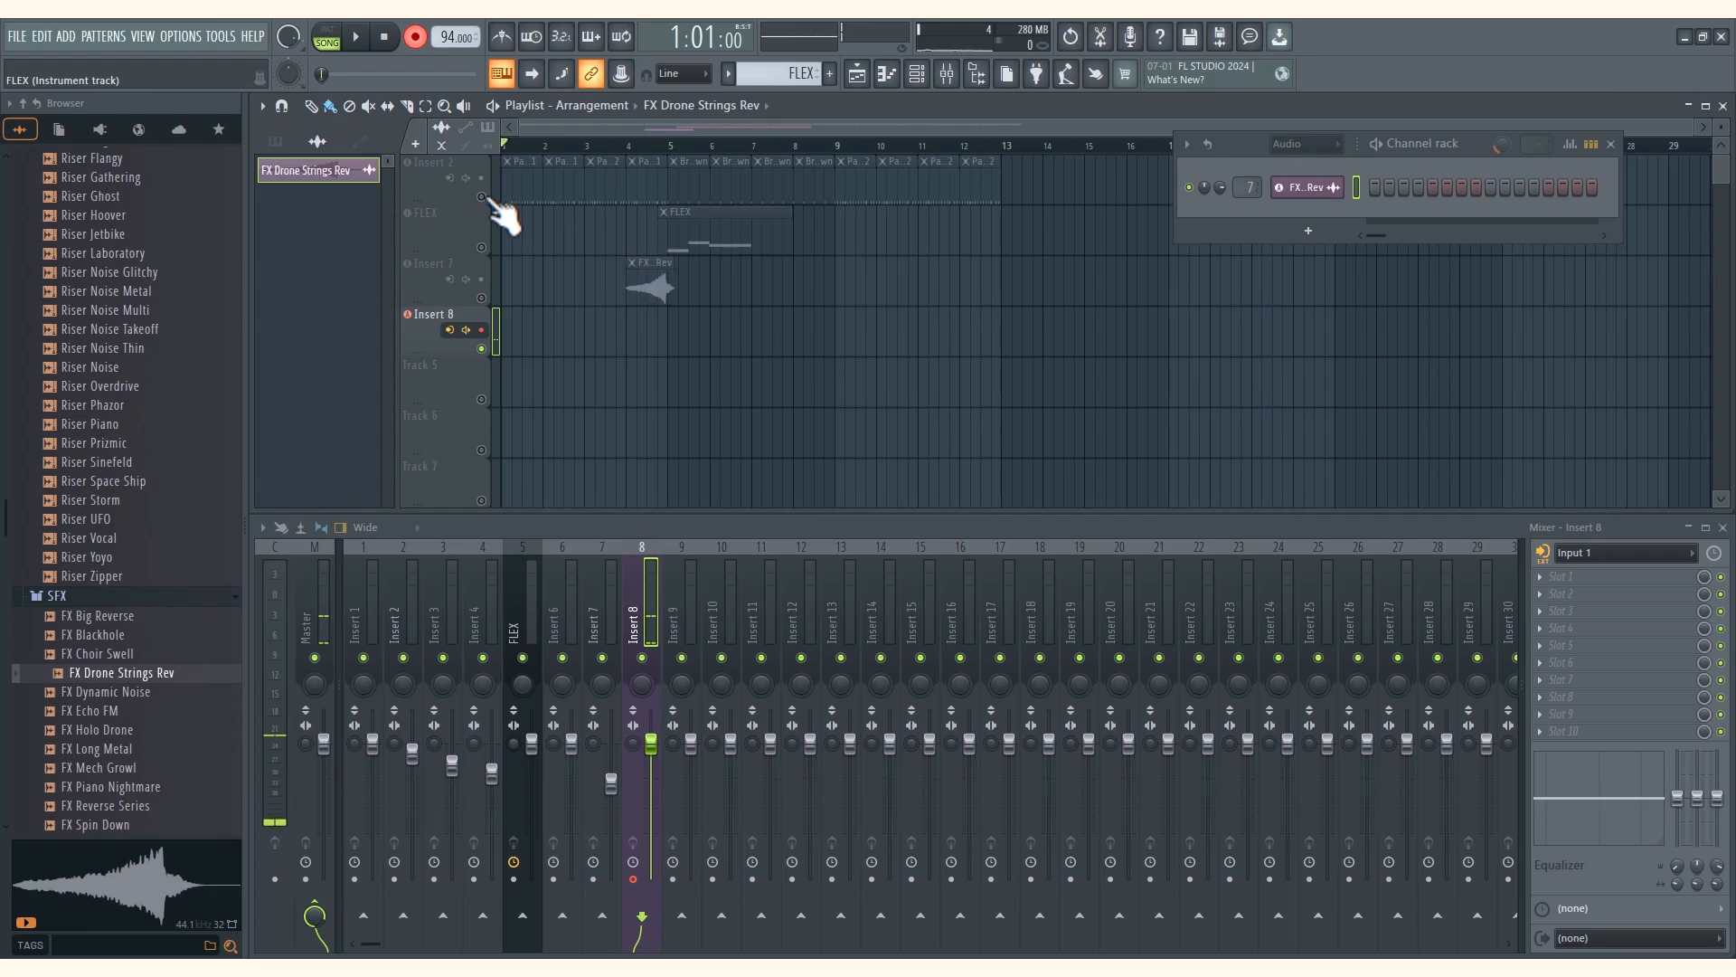
left_click(358, 40)
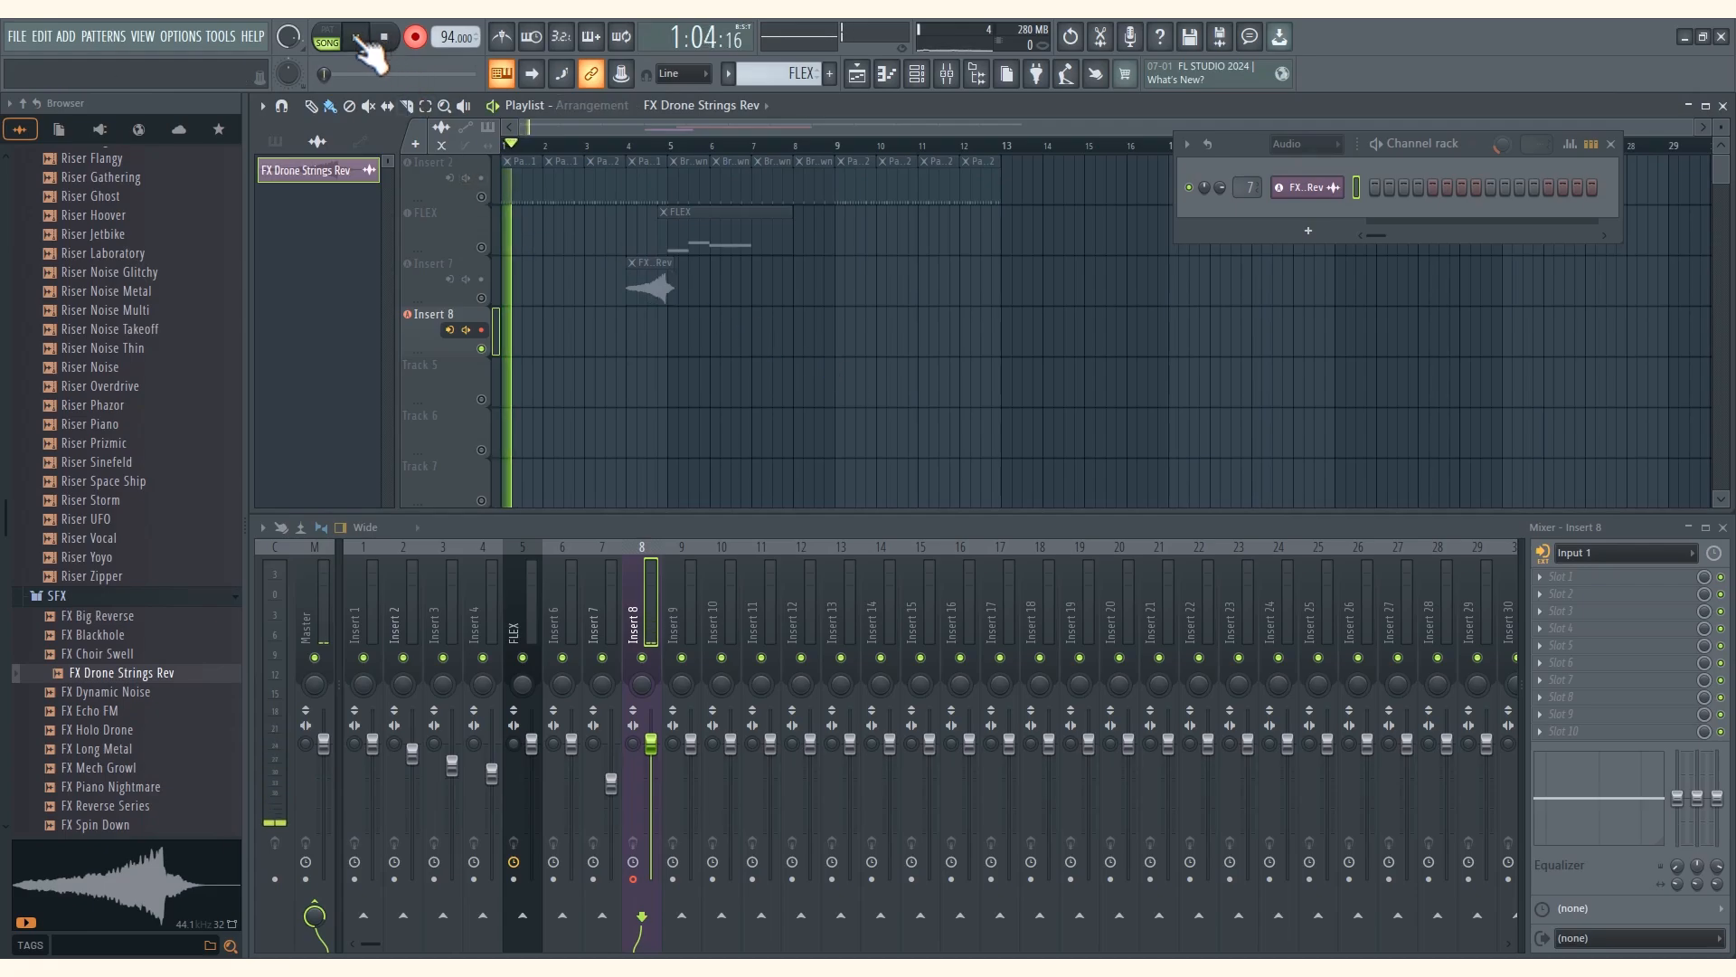
left_click(385, 39)
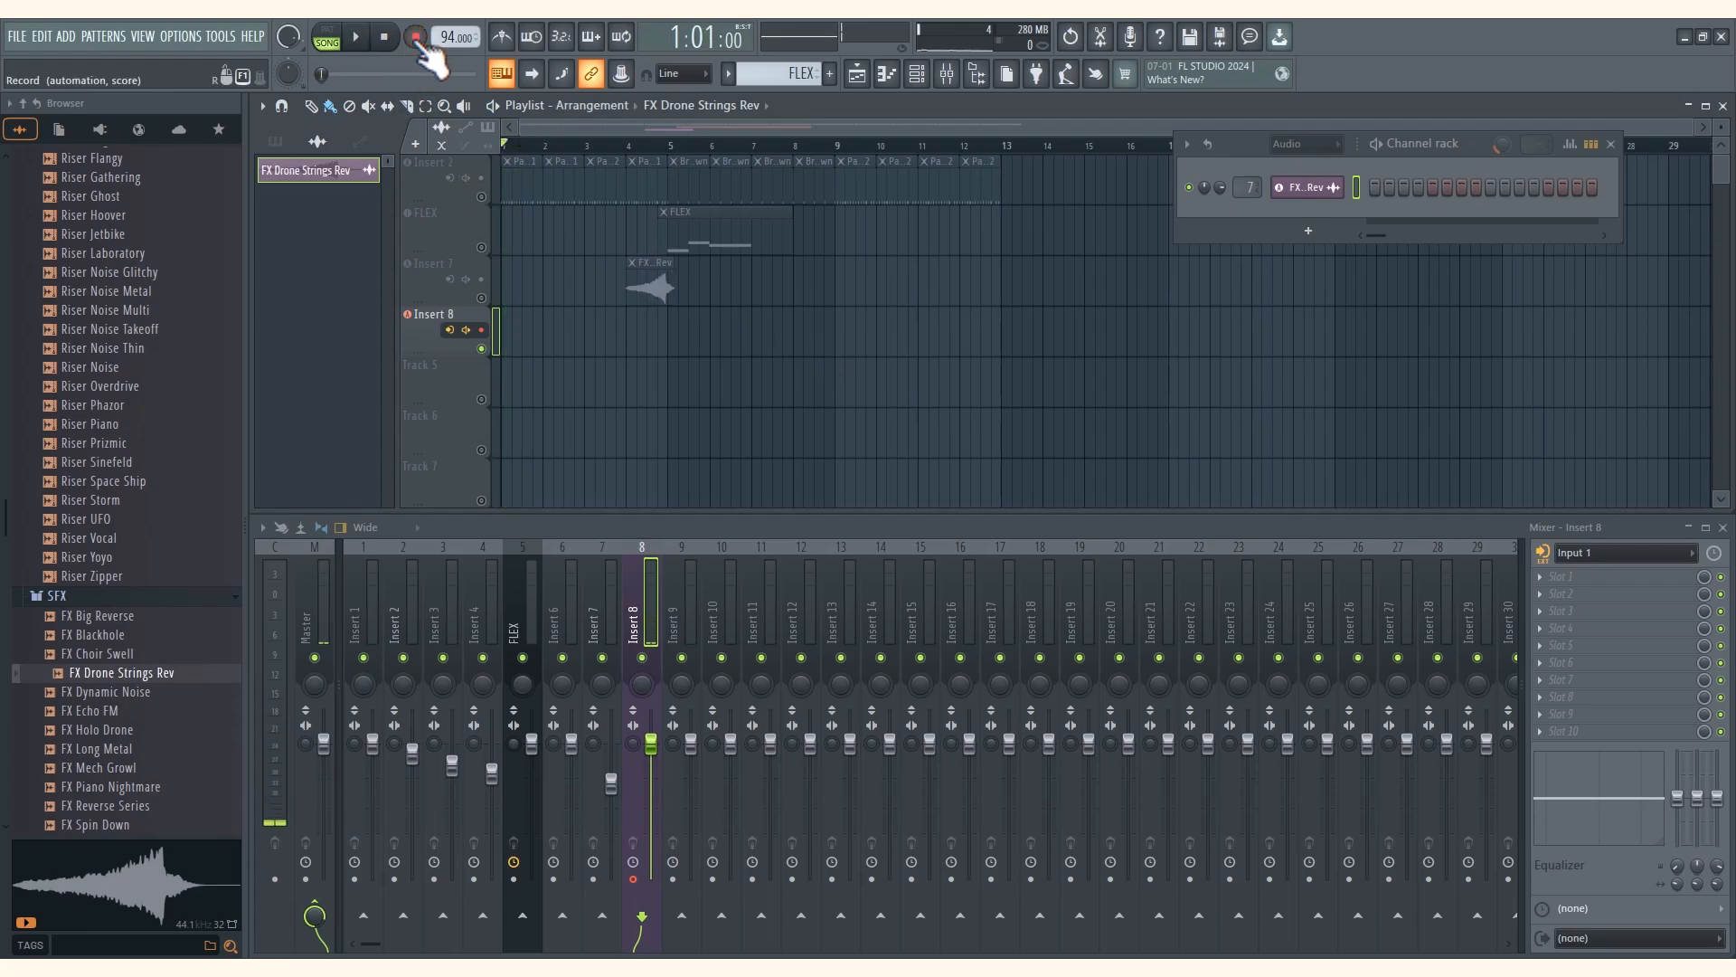
Record the external input on the Insert 8 track into the playlist as an audio clip, starting from bar 1
left_click(416, 38)
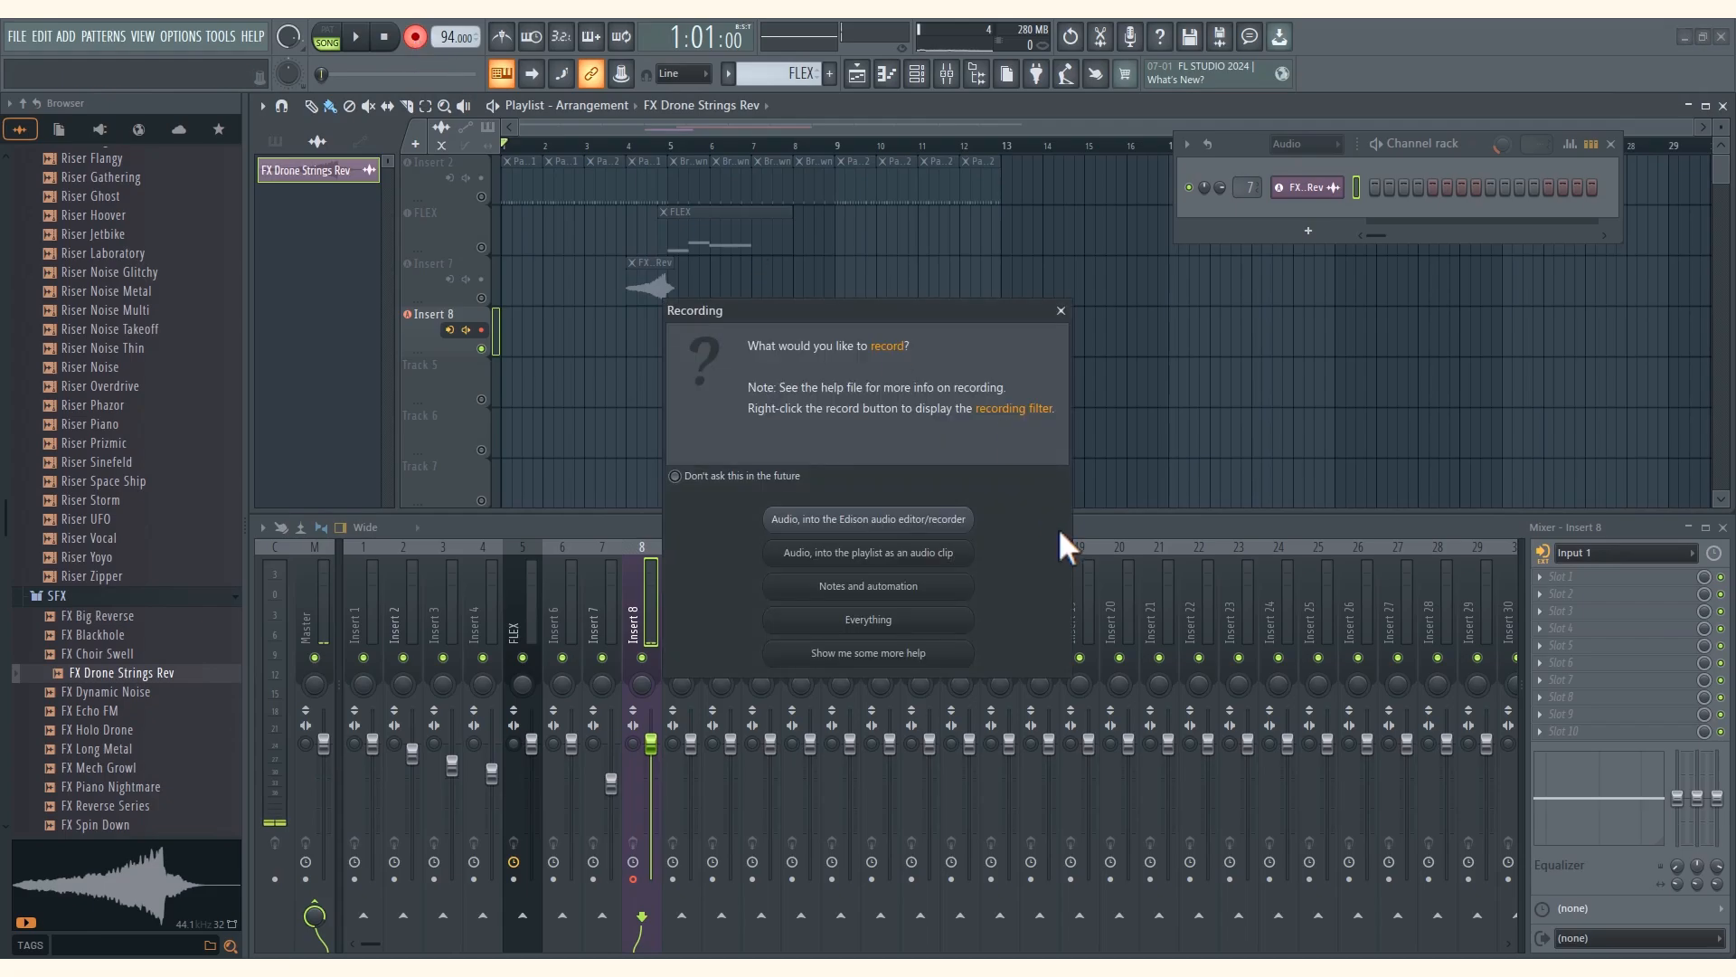
left_click(882, 553)
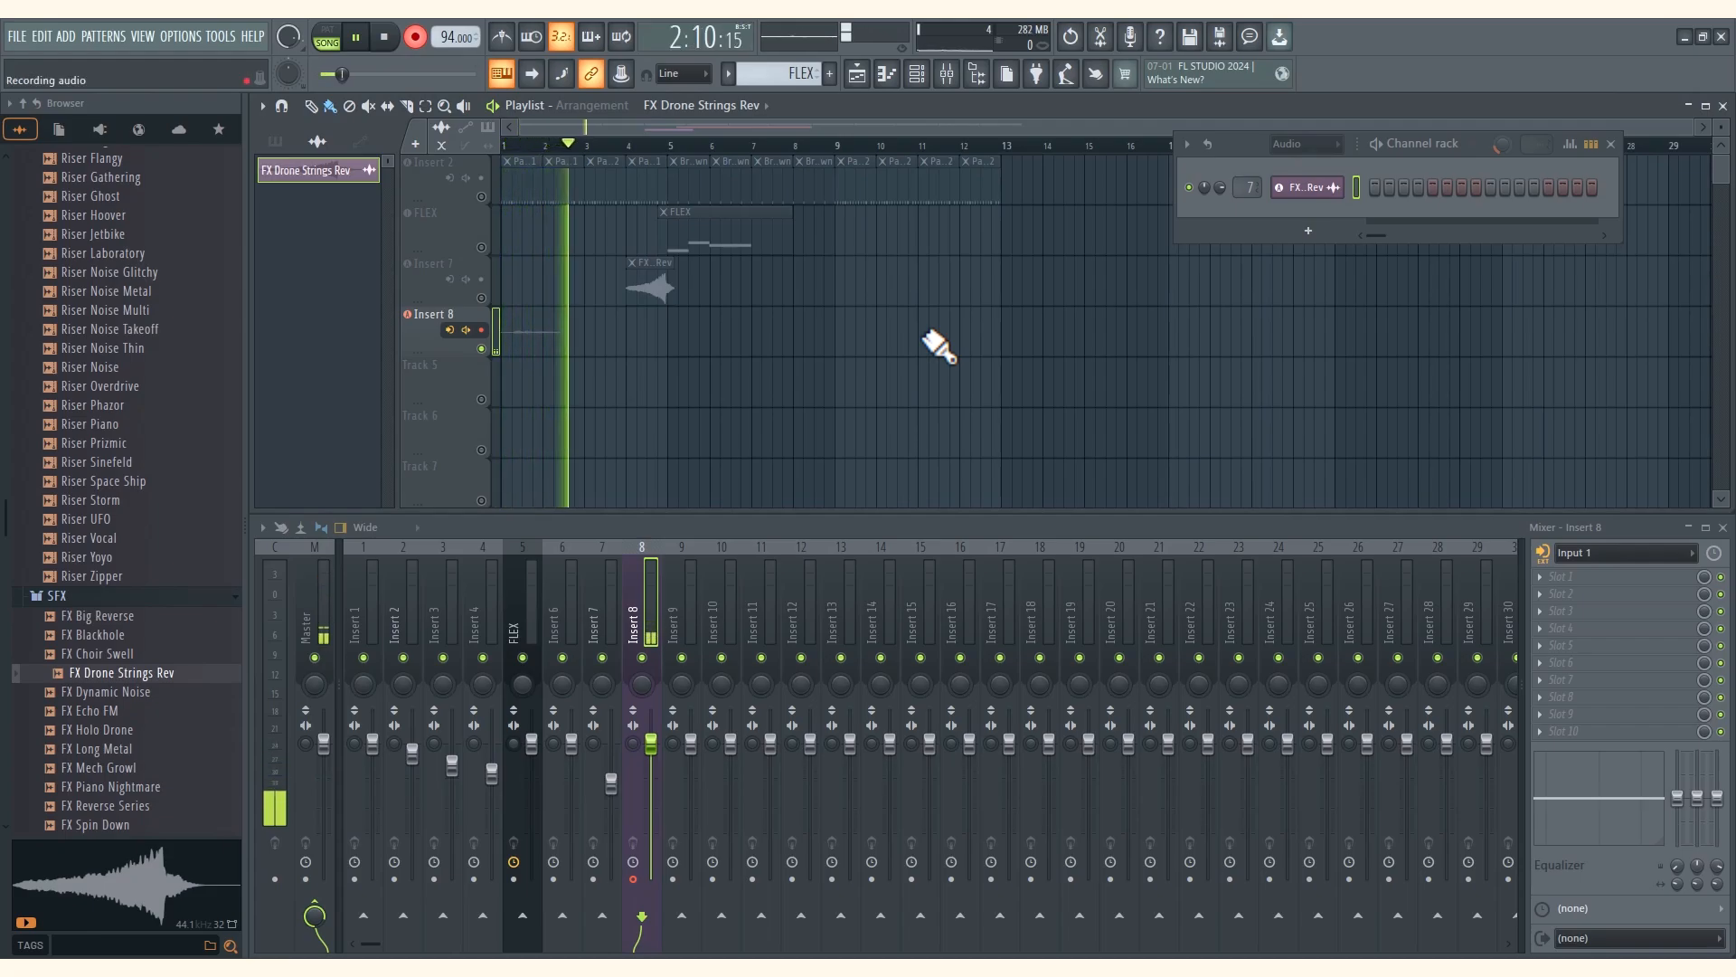
key("space")
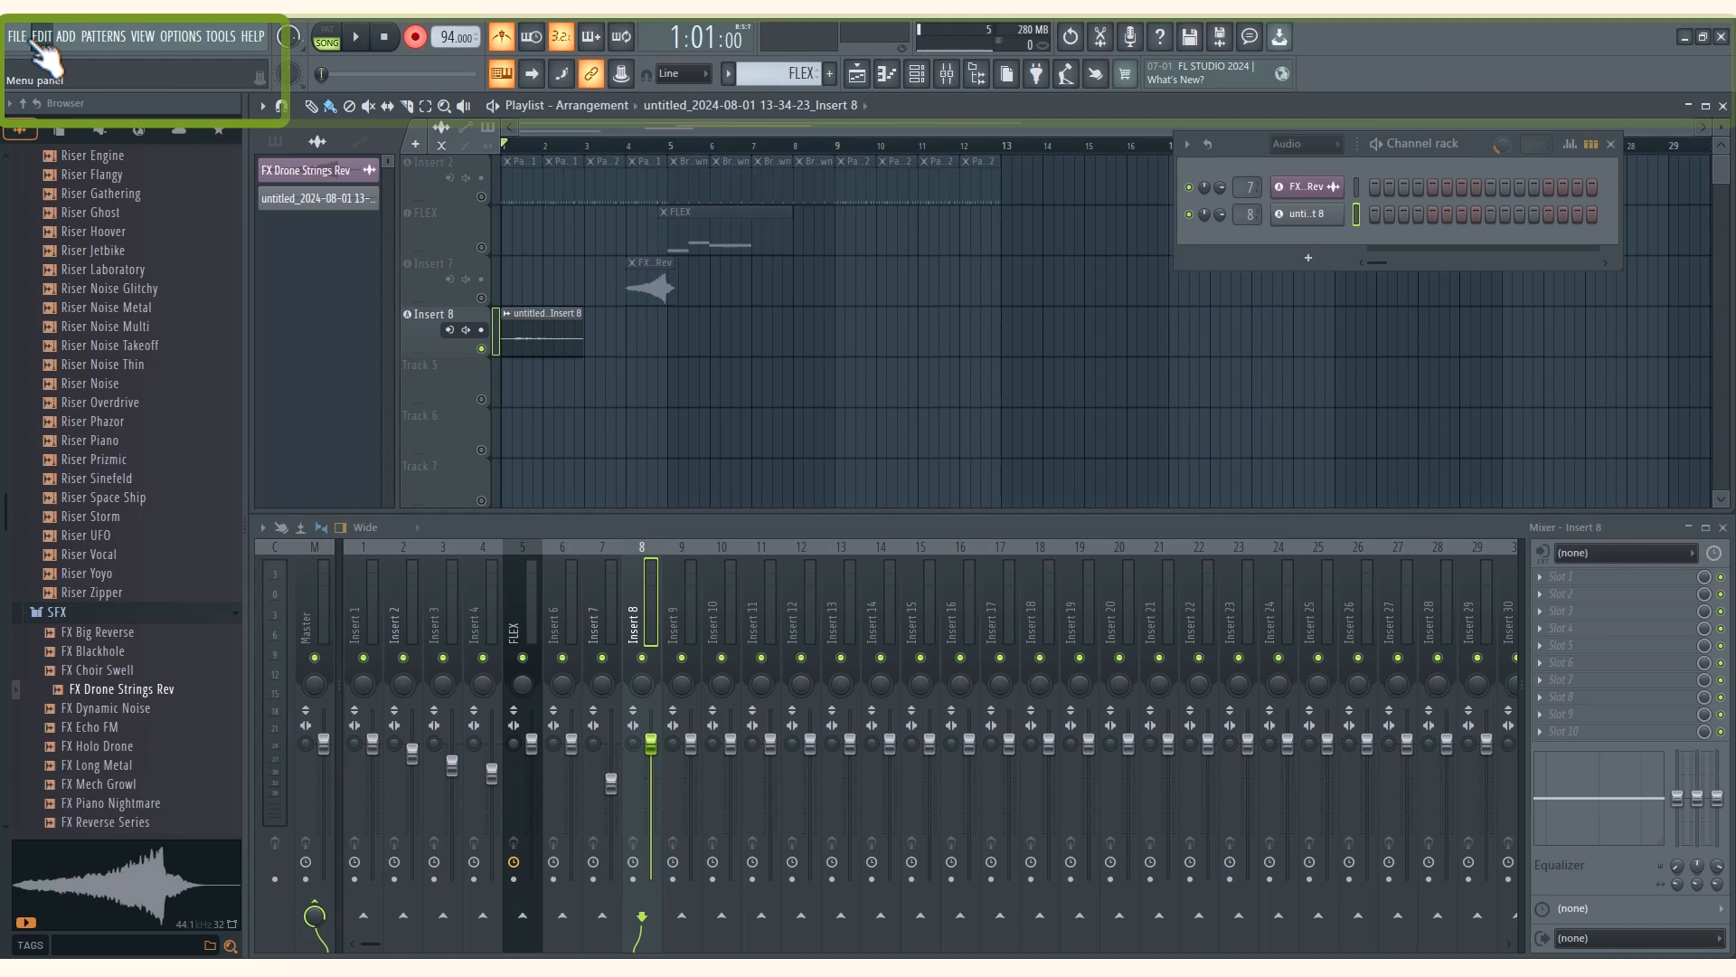
left_click(40, 38)
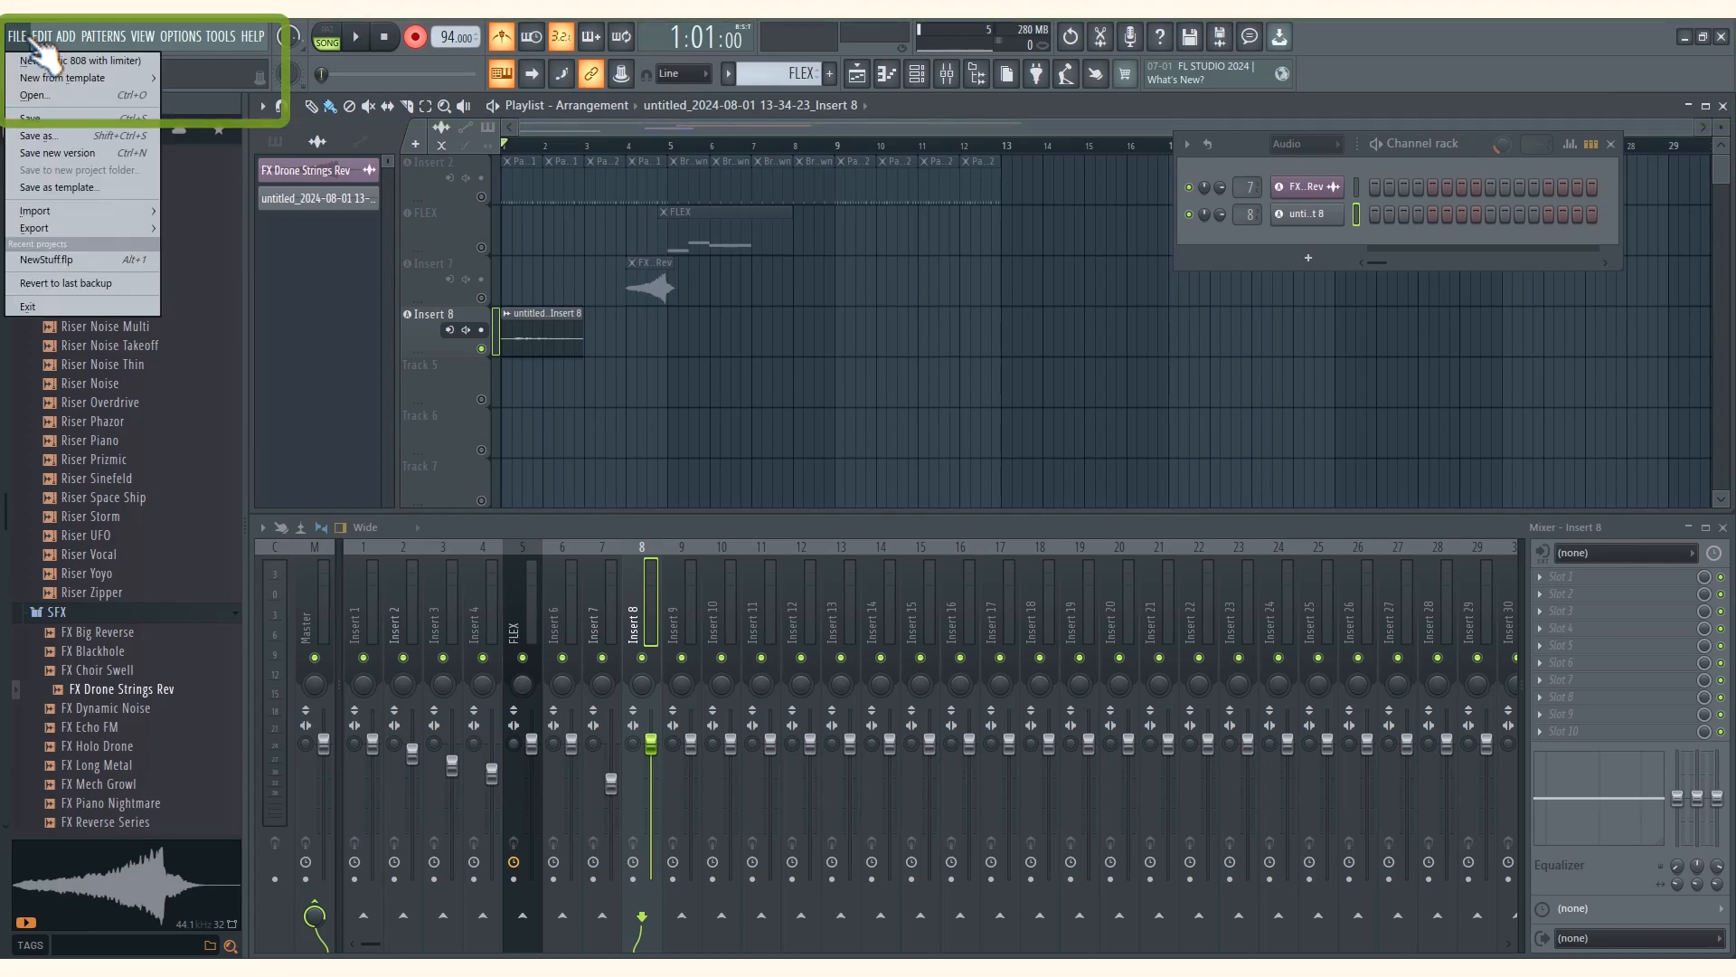
mouse_move(66, 38)
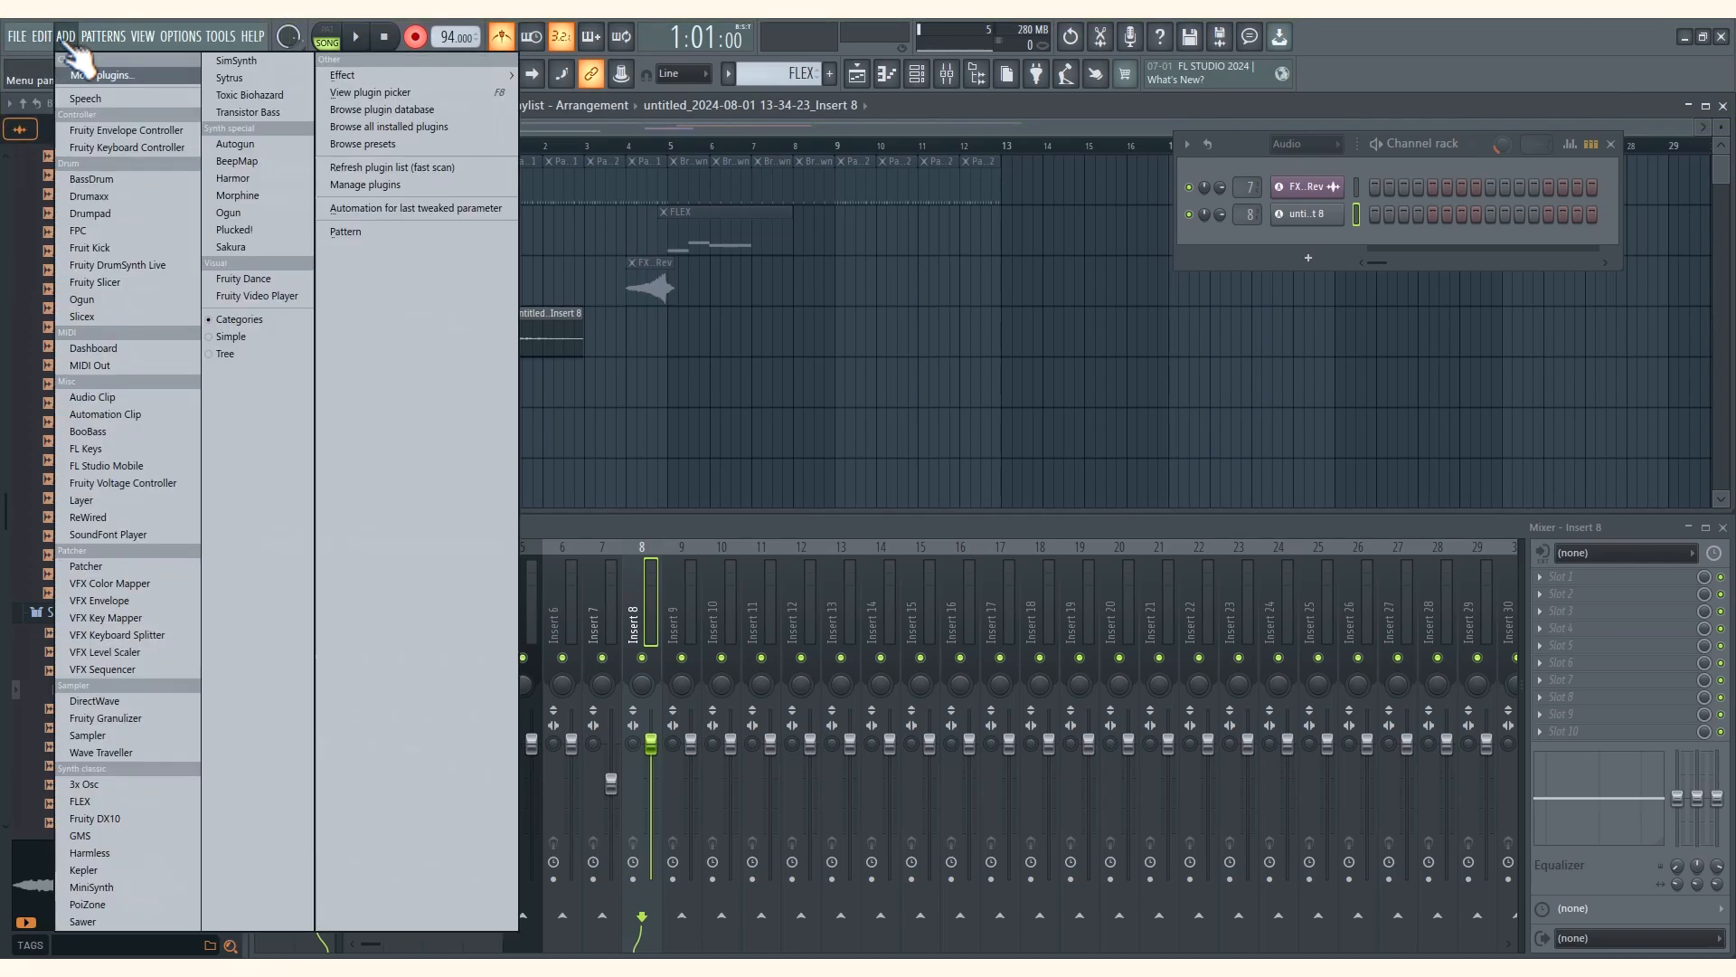
mouse_move(147, 45)
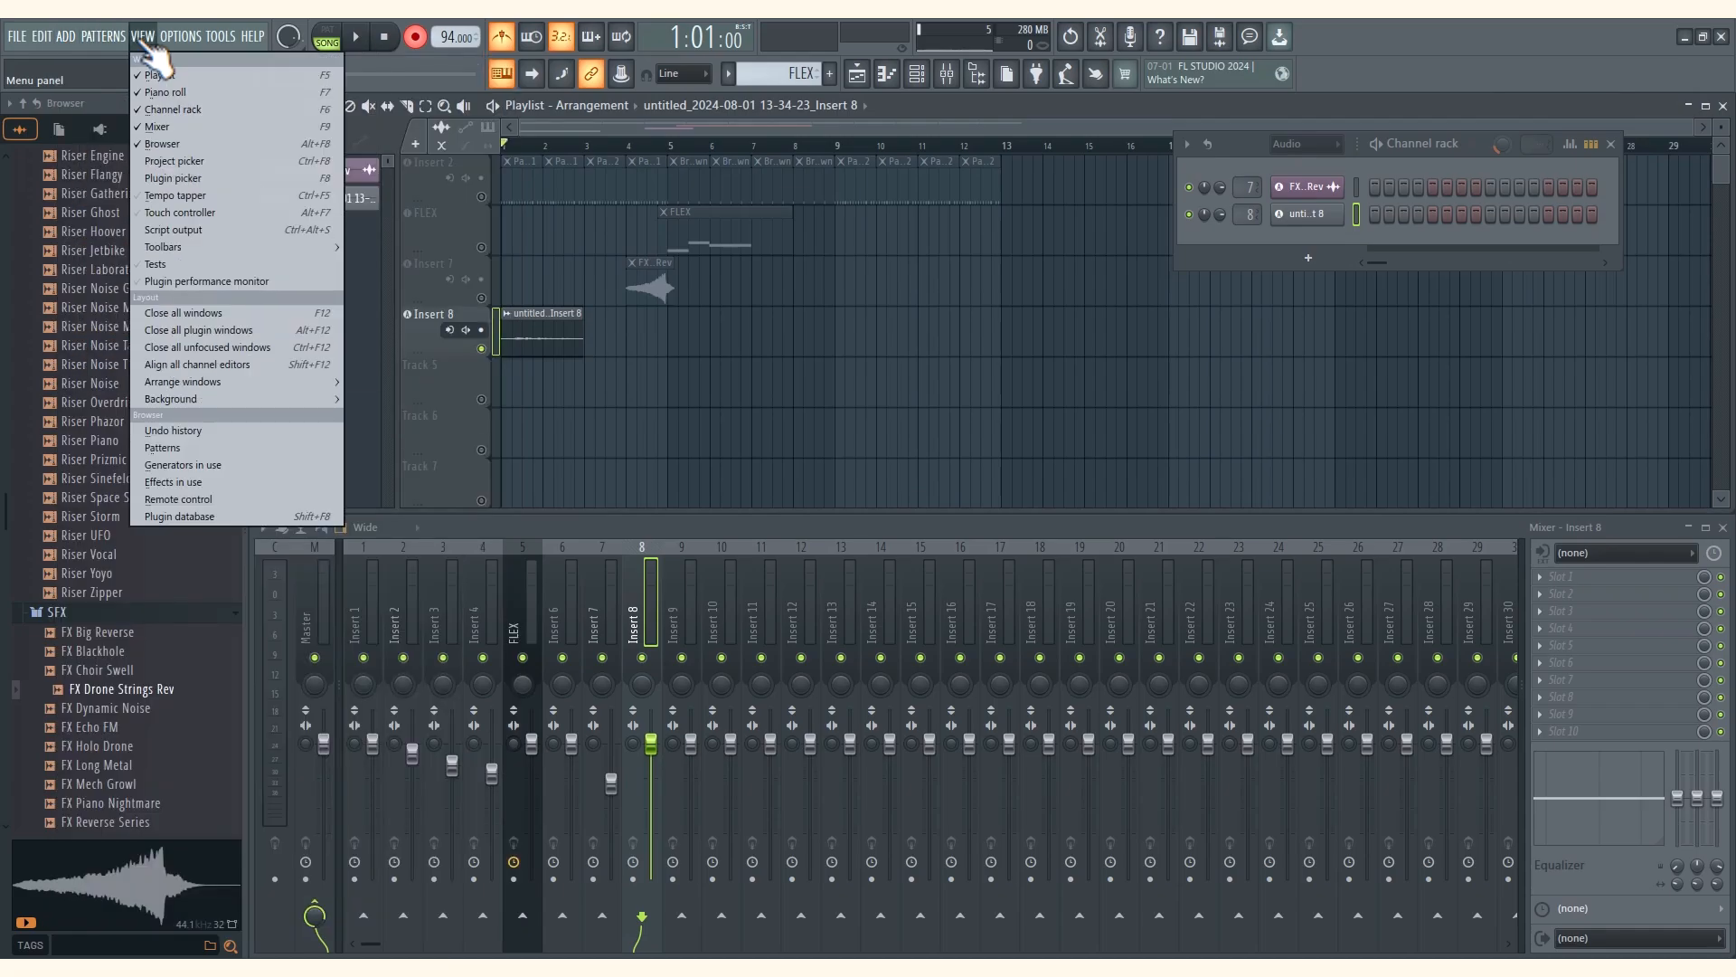
mouse_move(200, 60)
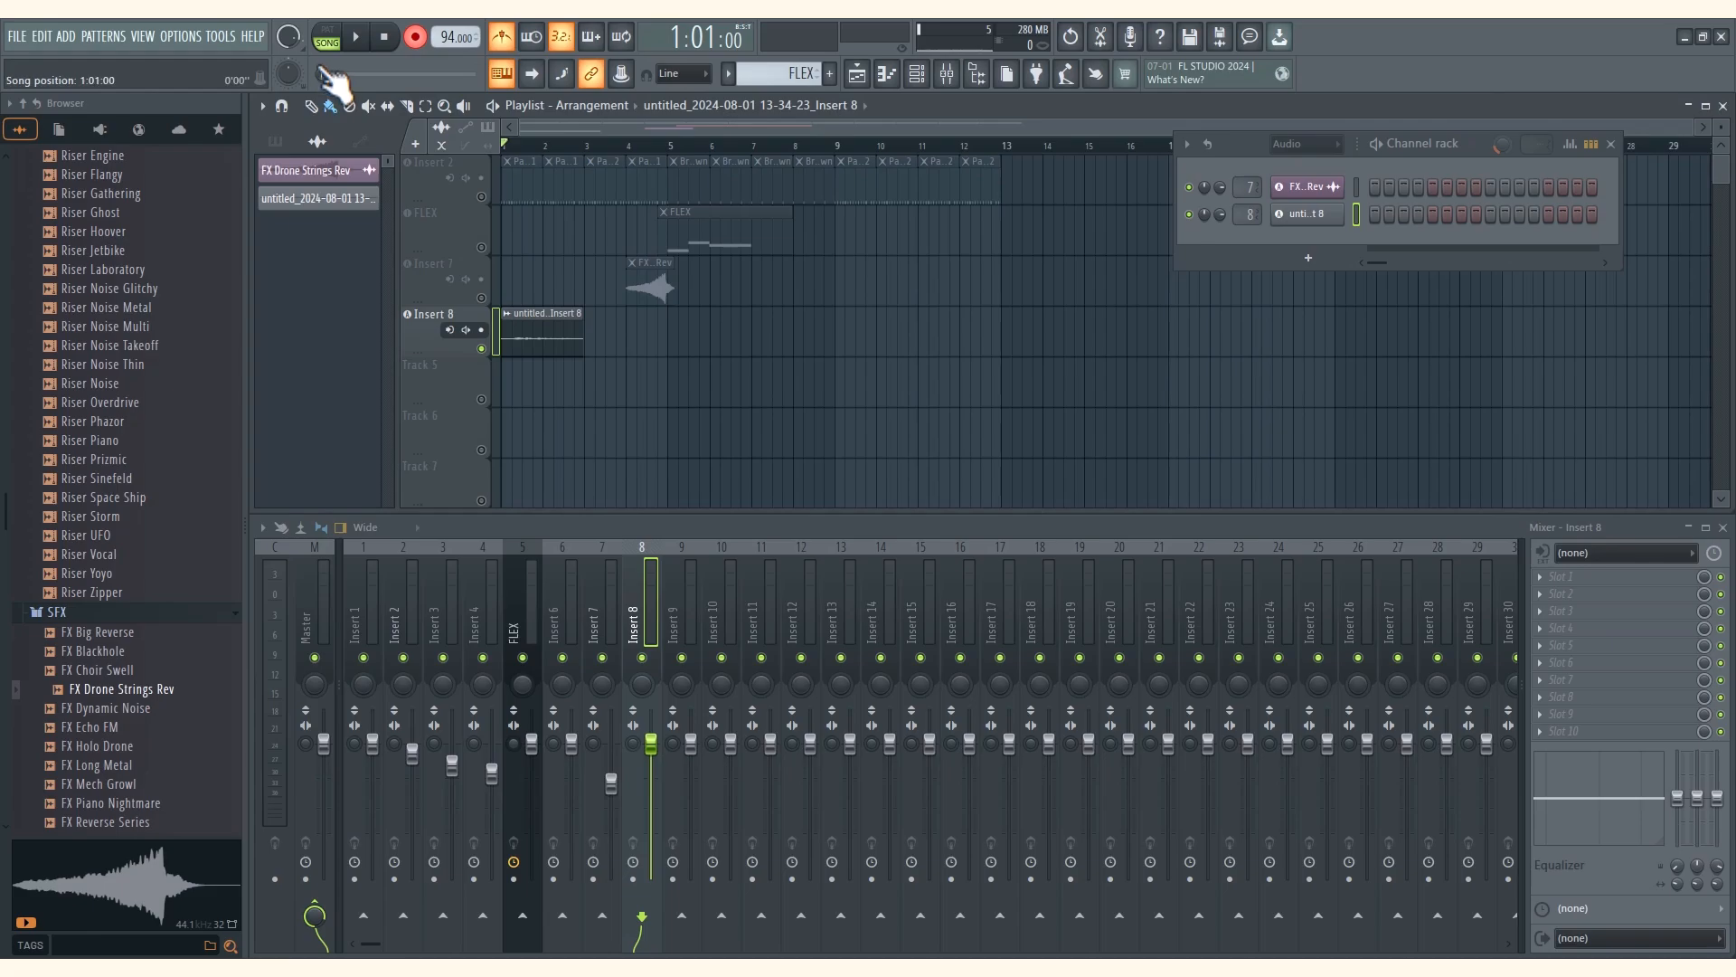
Toggle between pattern and song mode, and briefly start and stop the transport
left_click(331, 43)
left_click(340, 49)
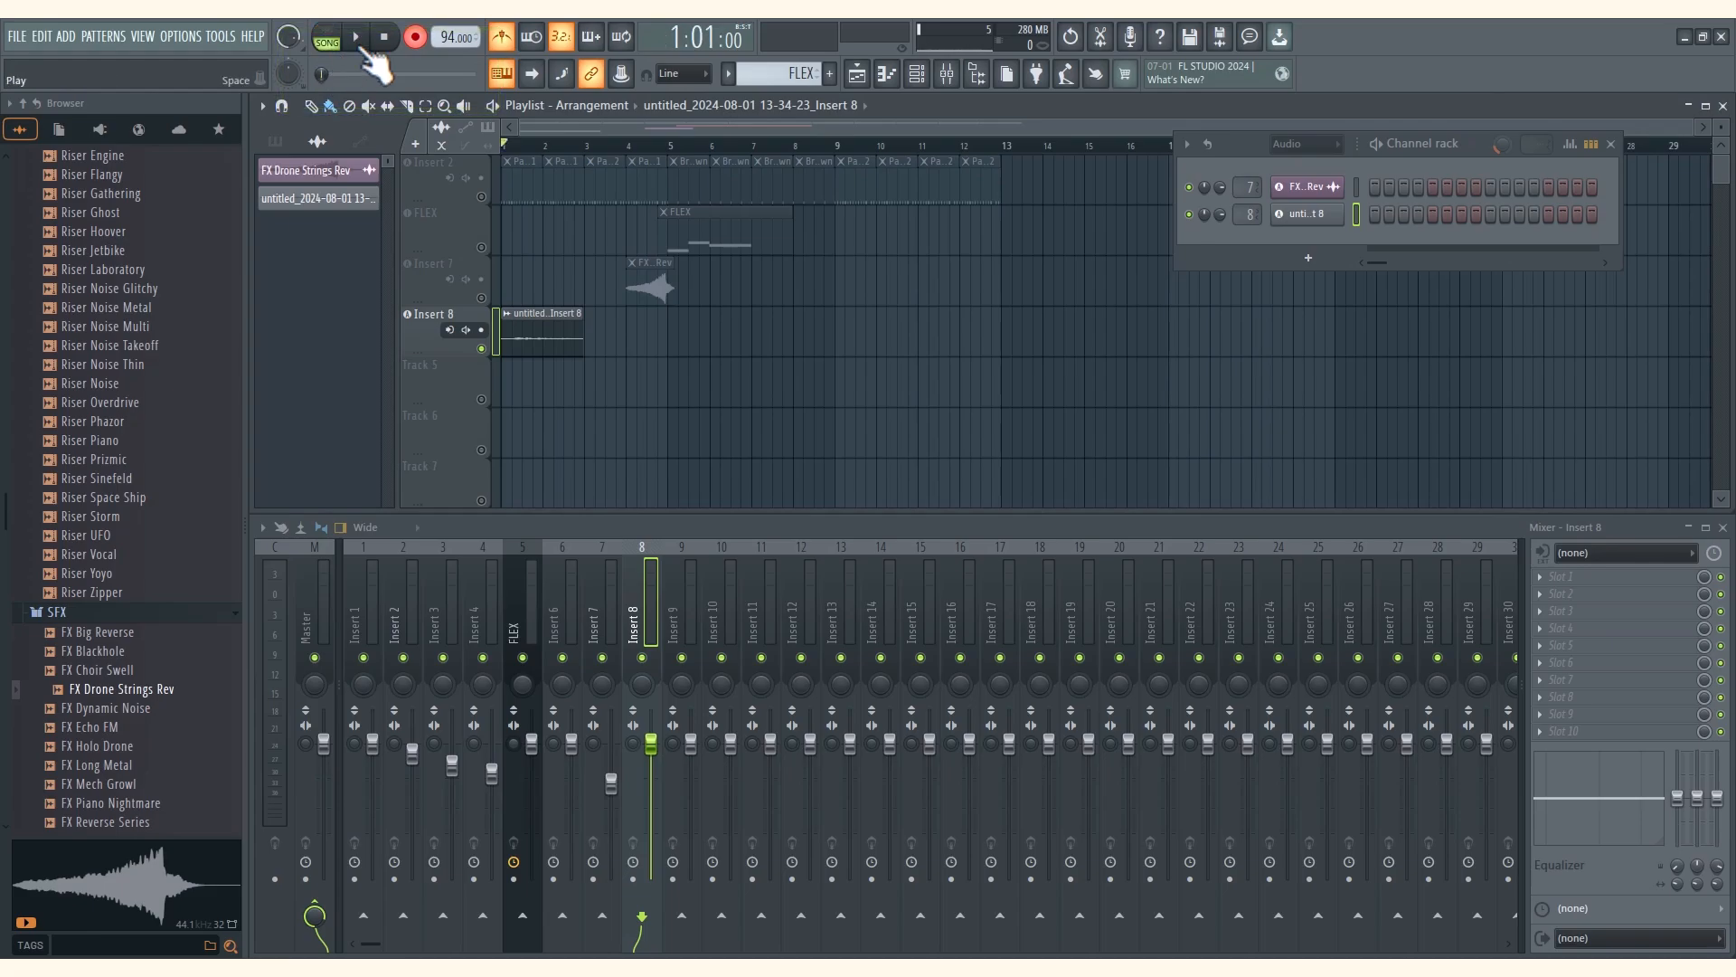
left_click(360, 42)
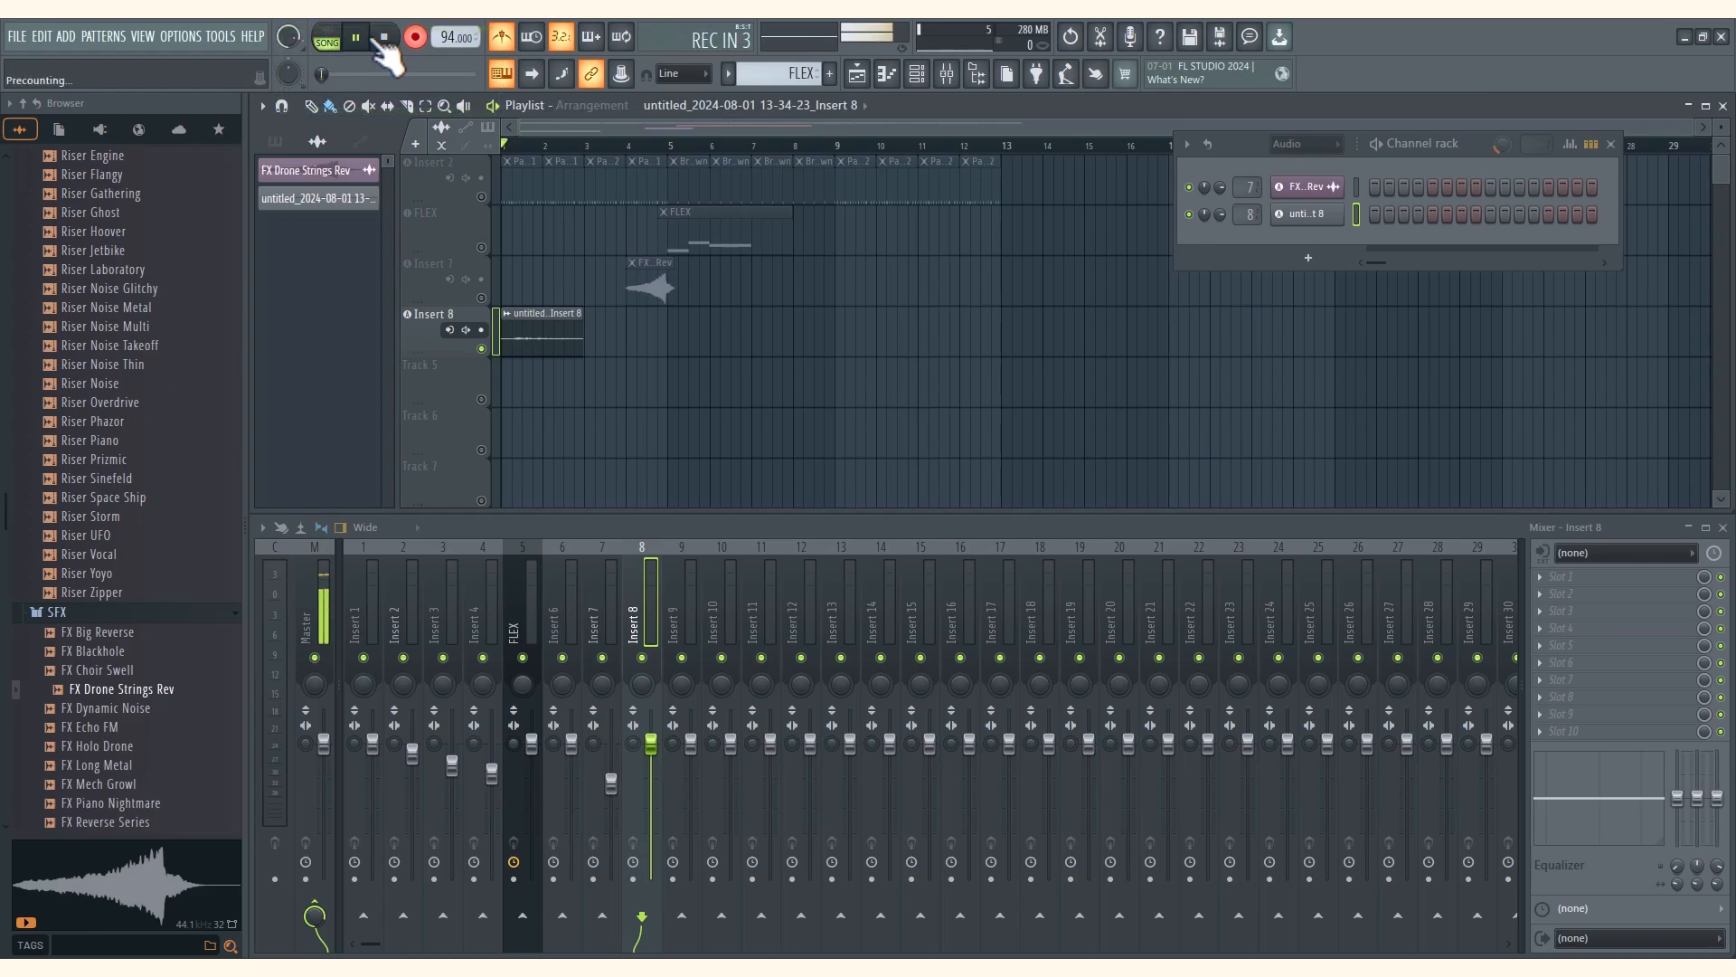
left_click(385, 39)
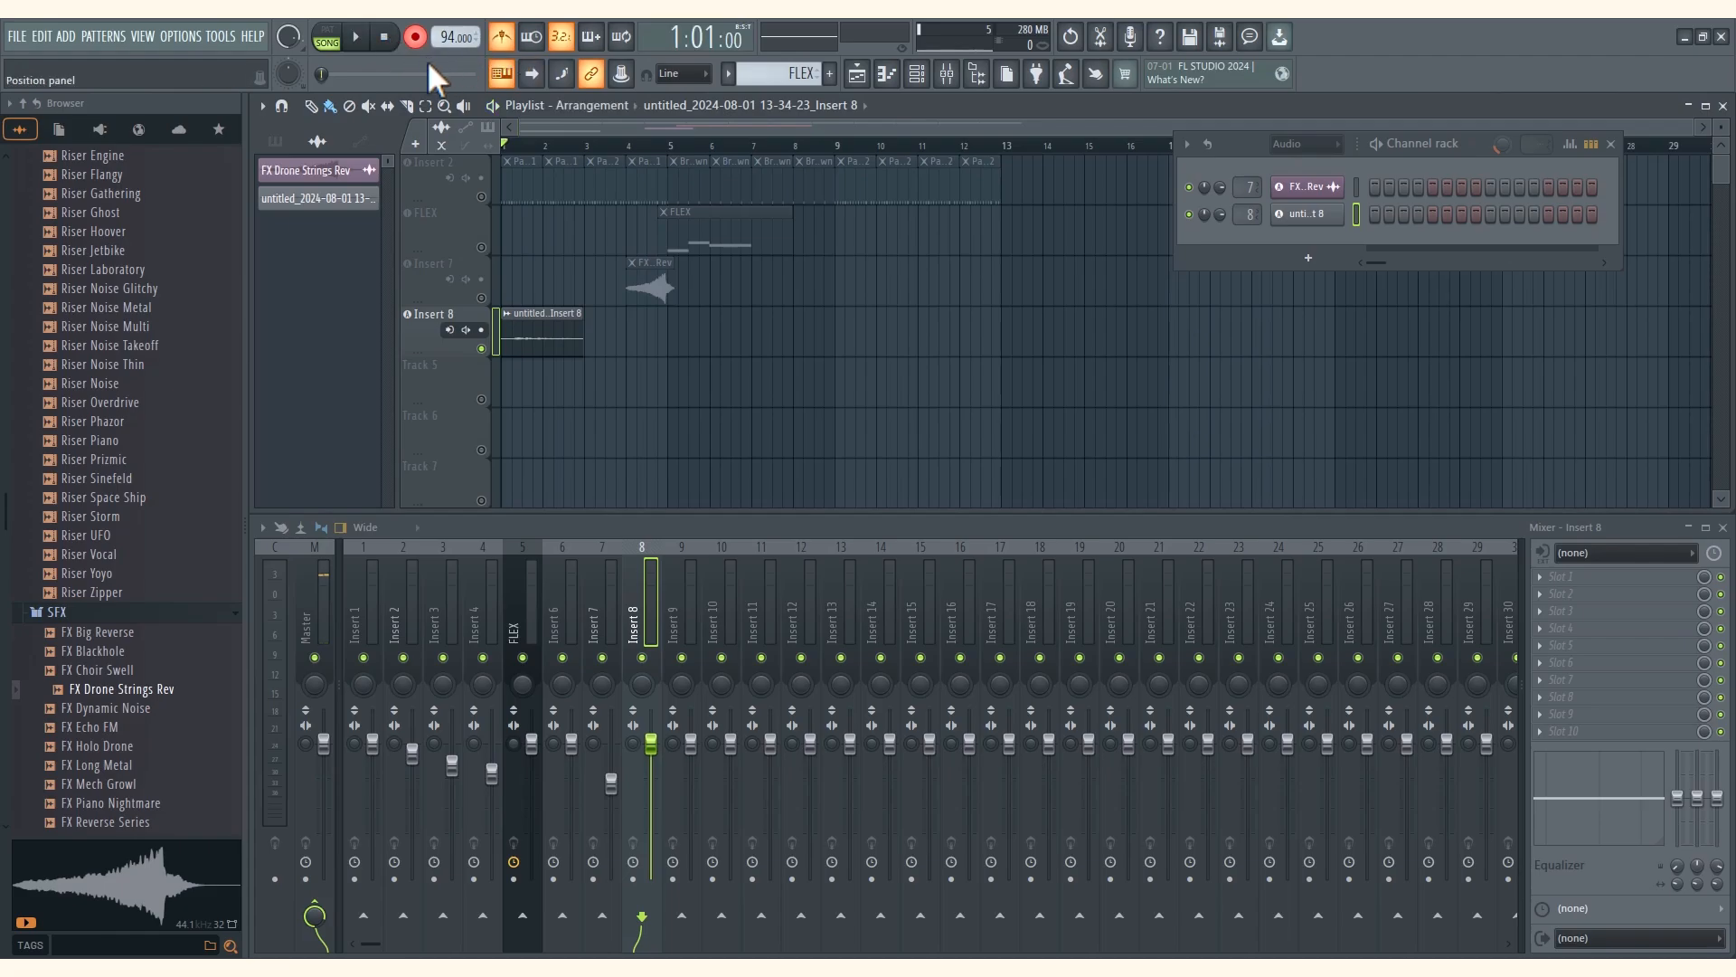
Move the song position to 7:11:07 and turn on the metronome
mouse_move(347, 74)
left_mouse_down()
mouse_move(431, 74)
mouse_move(336, 74)
mouse_move(406, 74)
left_mouse_up()
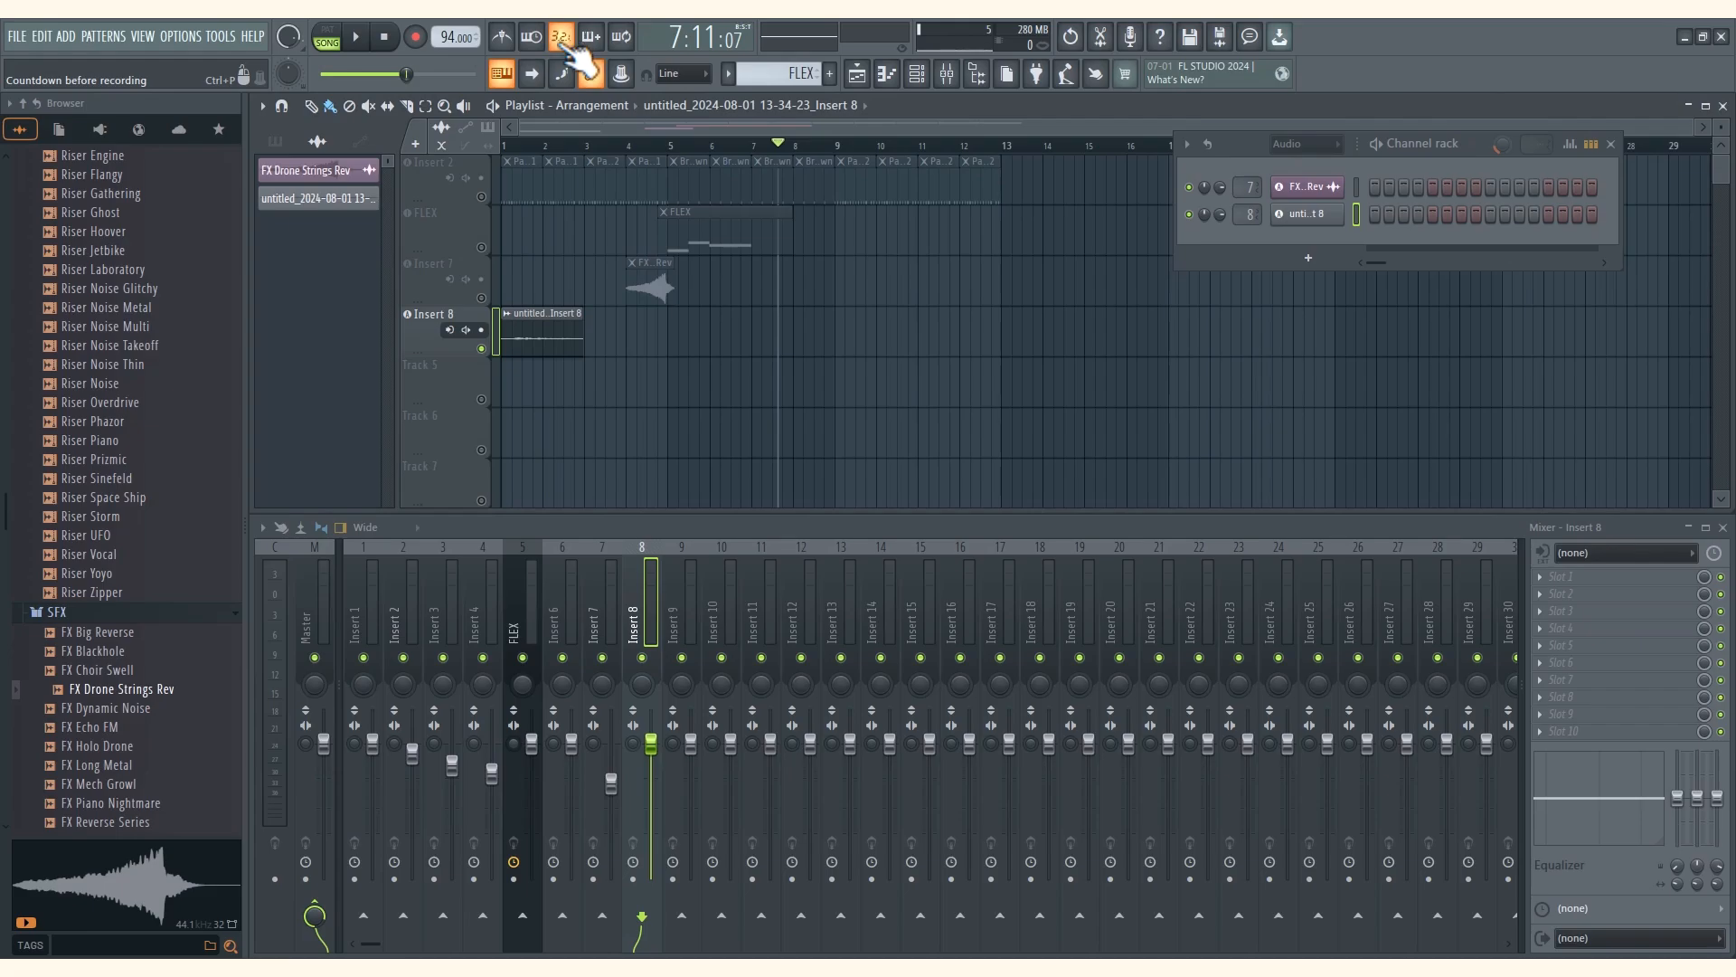
left_click(501, 37)
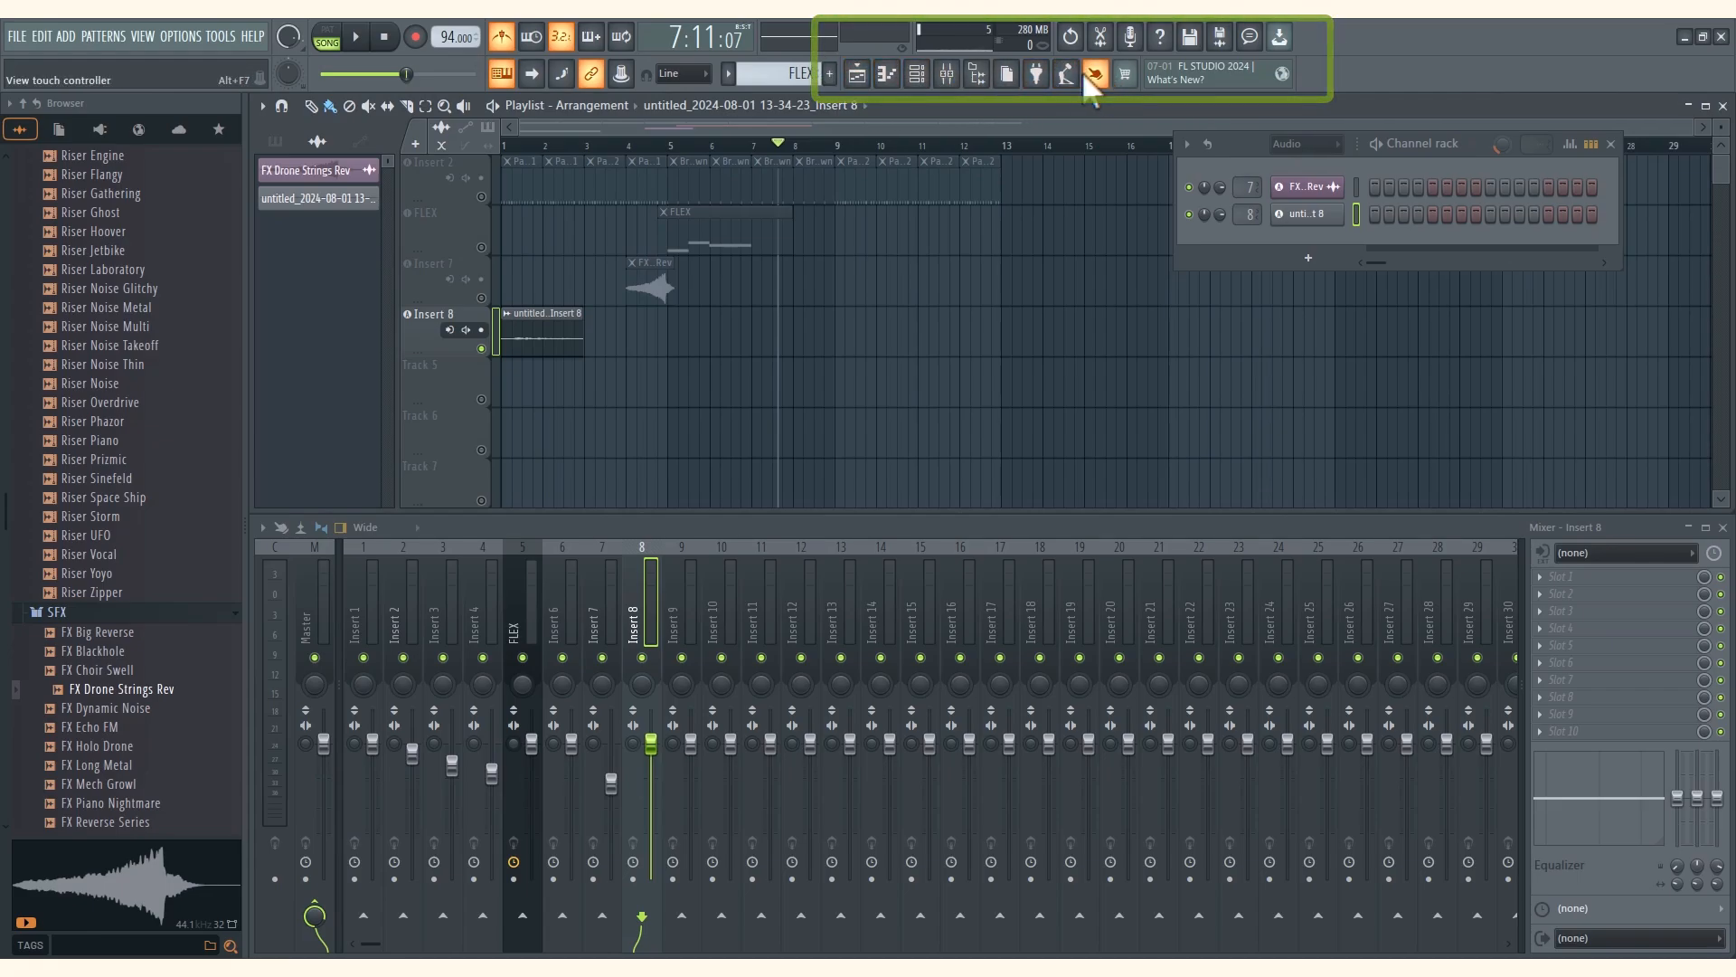
Close the playlist, channel rack and piano roll windows, leaving only the mixer open
left_click(1724, 107)
left_click(1114, 184)
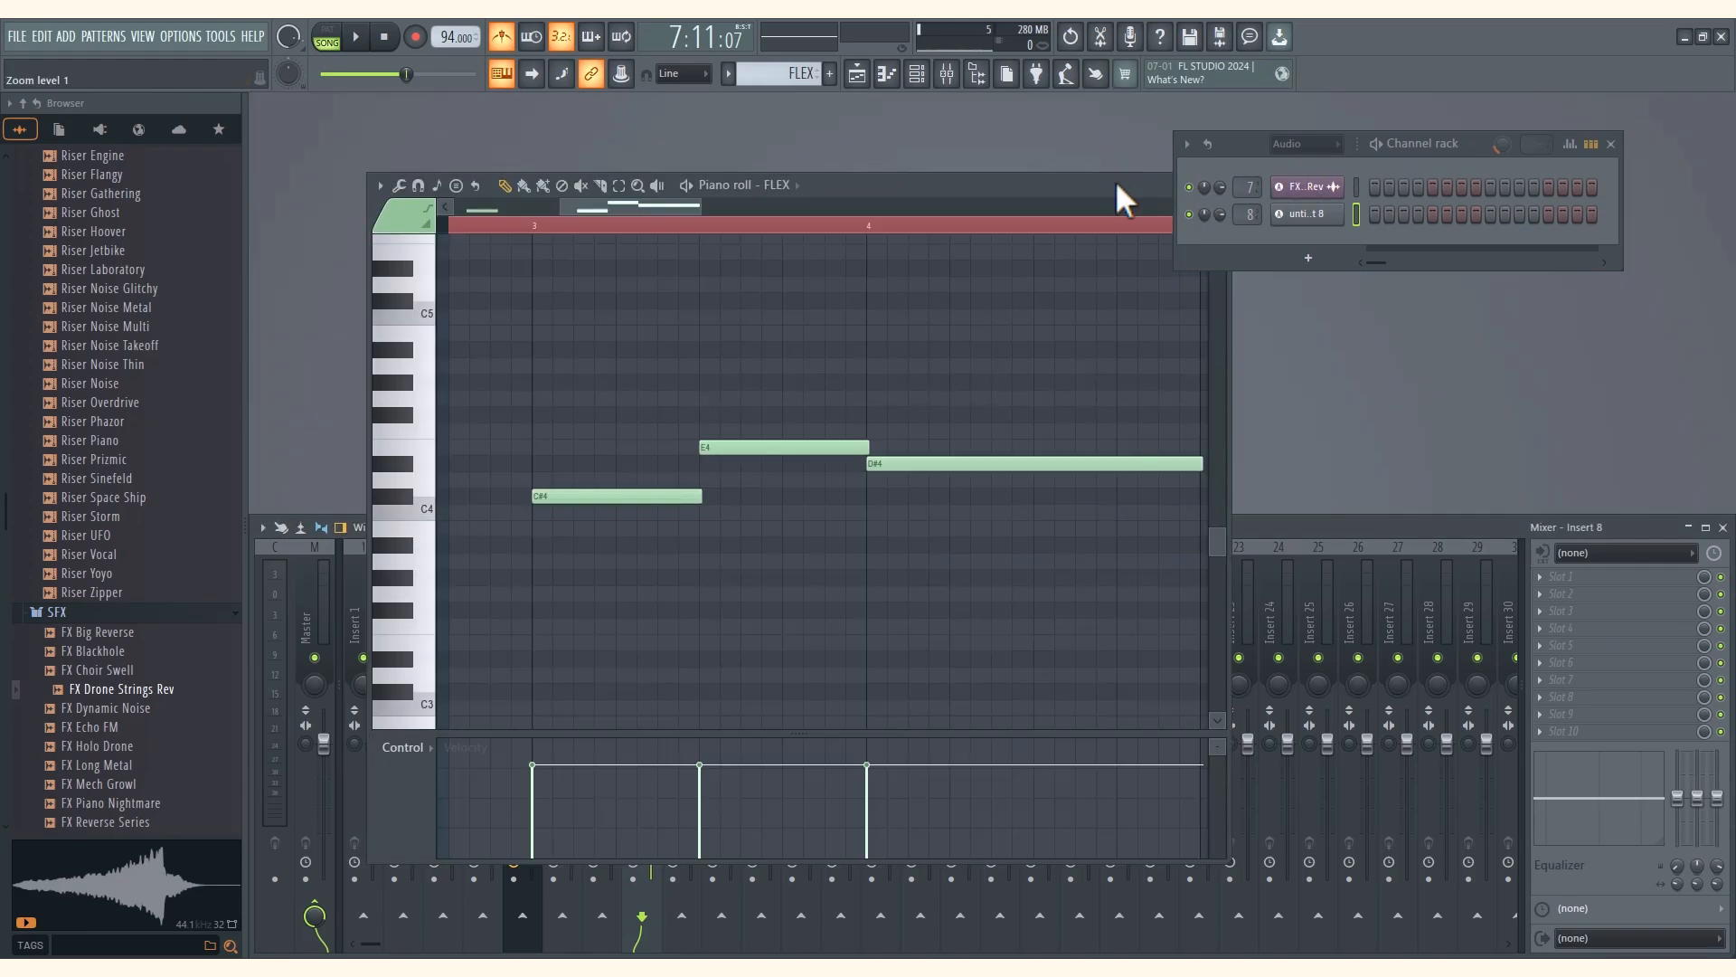
left_click(1611, 144)
left_click(1219, 186)
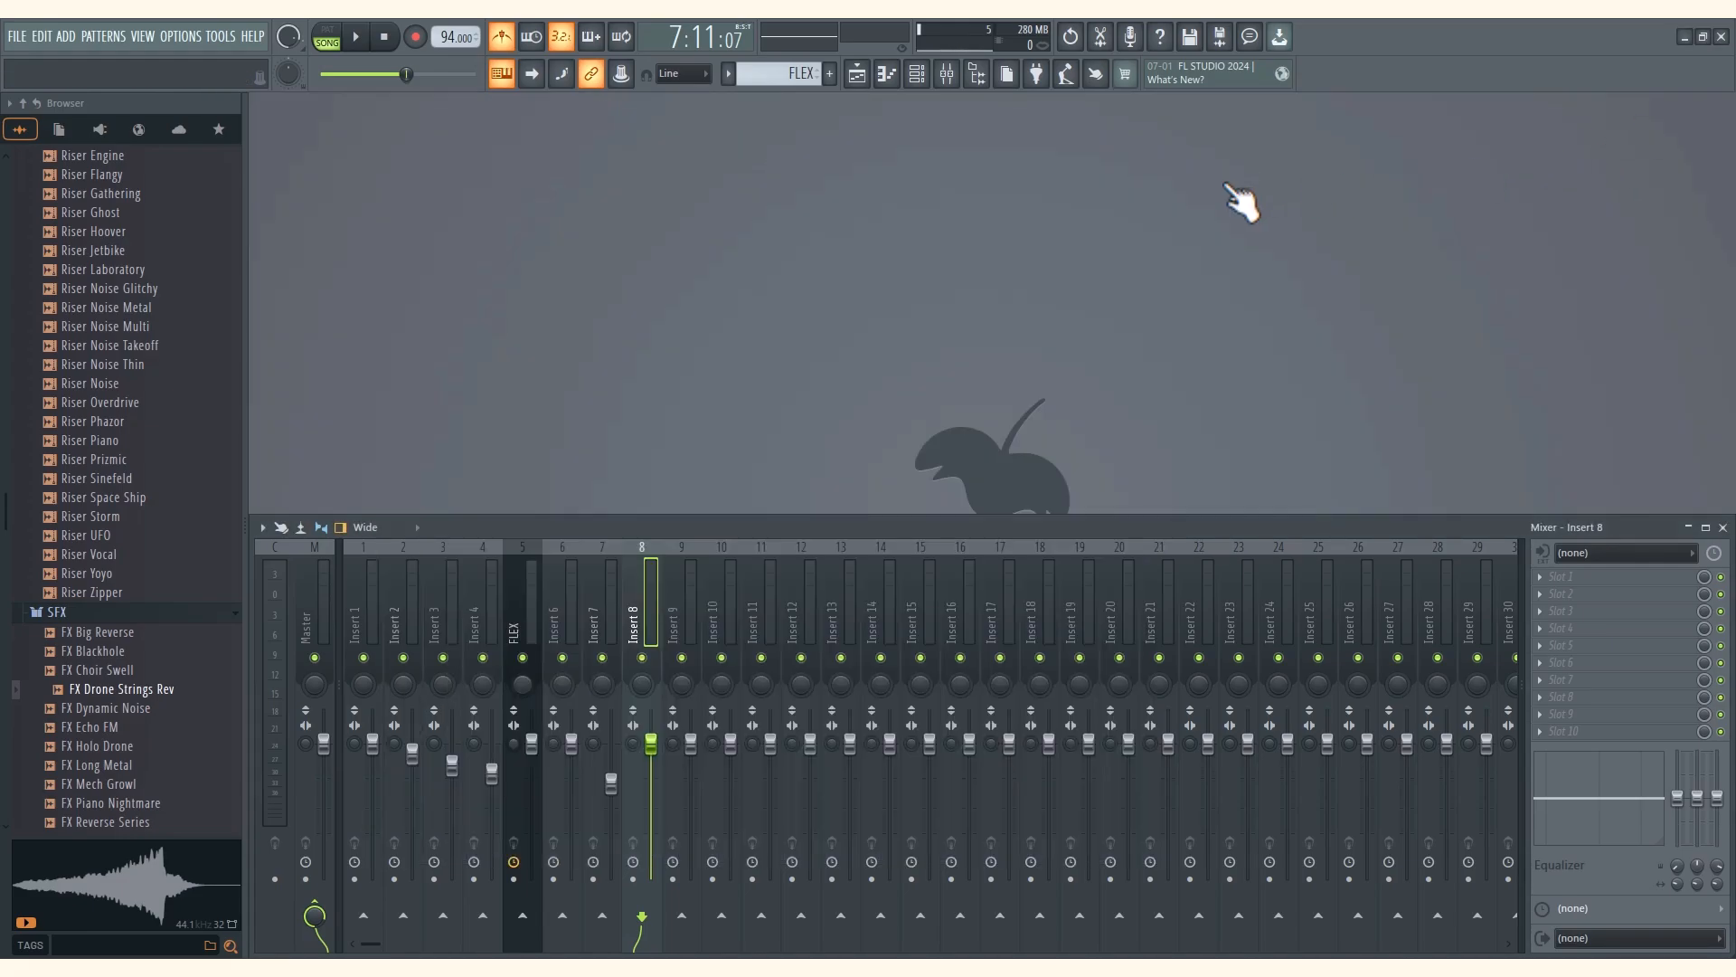
Reopen the playlist and the piano roll, and maximize the piano roll for the recorded Insert 8 clip
left_click(856, 74)
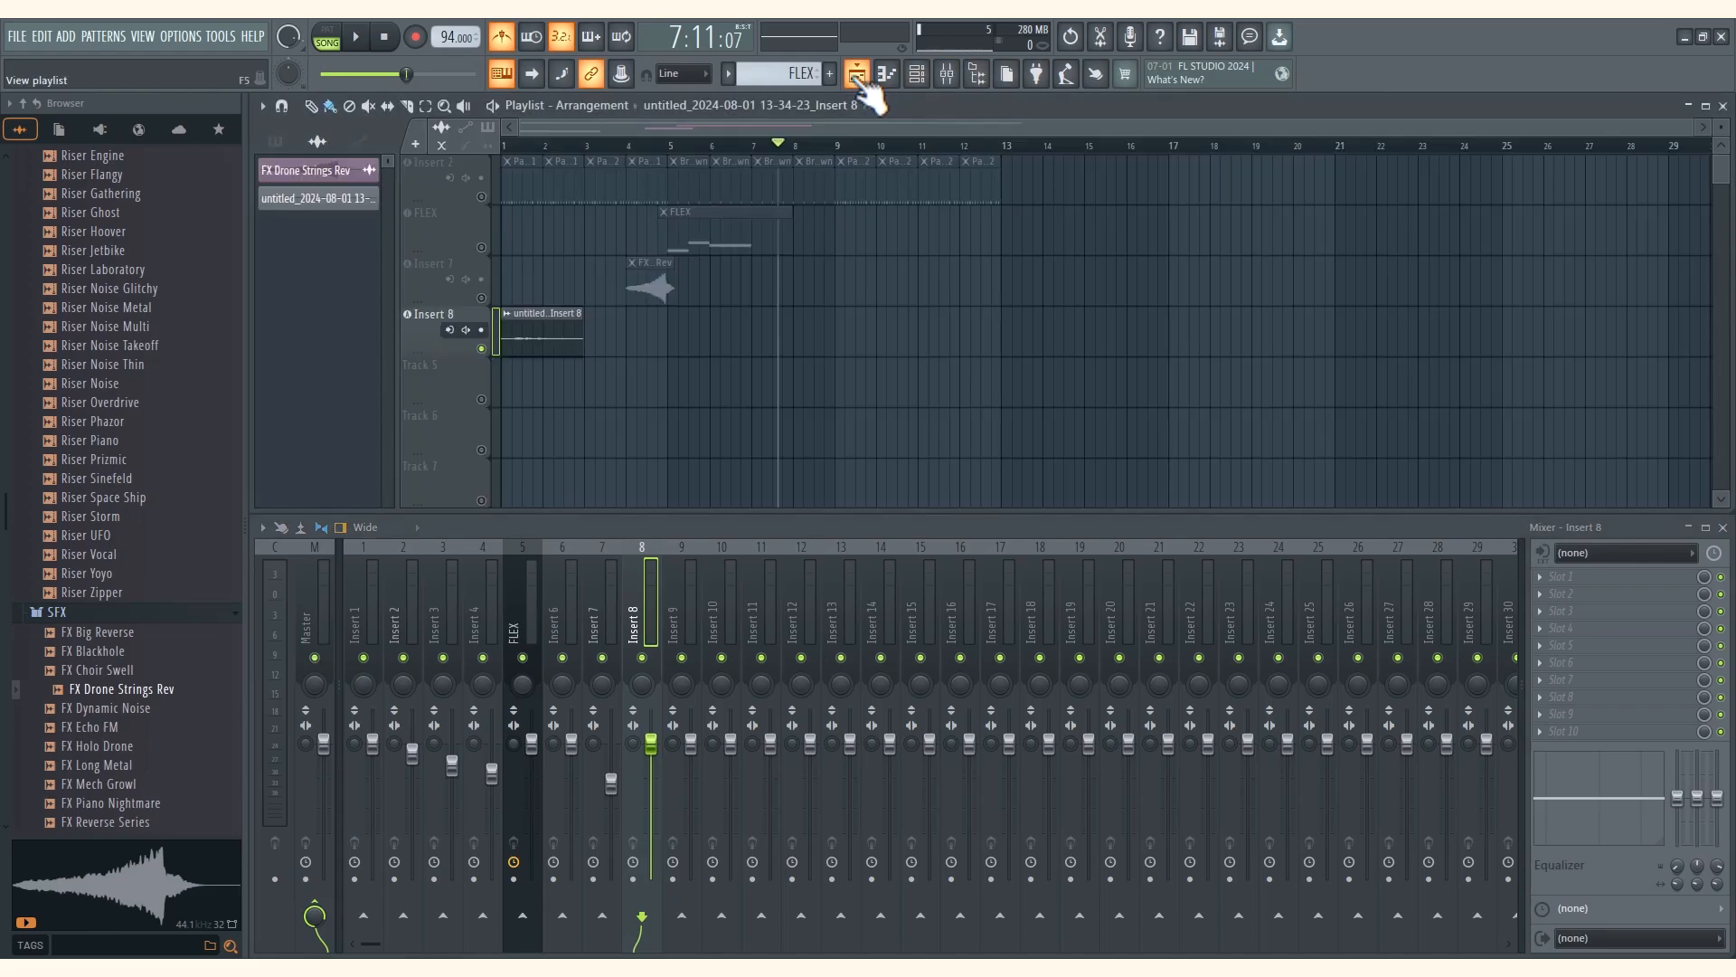
left_click(886, 76)
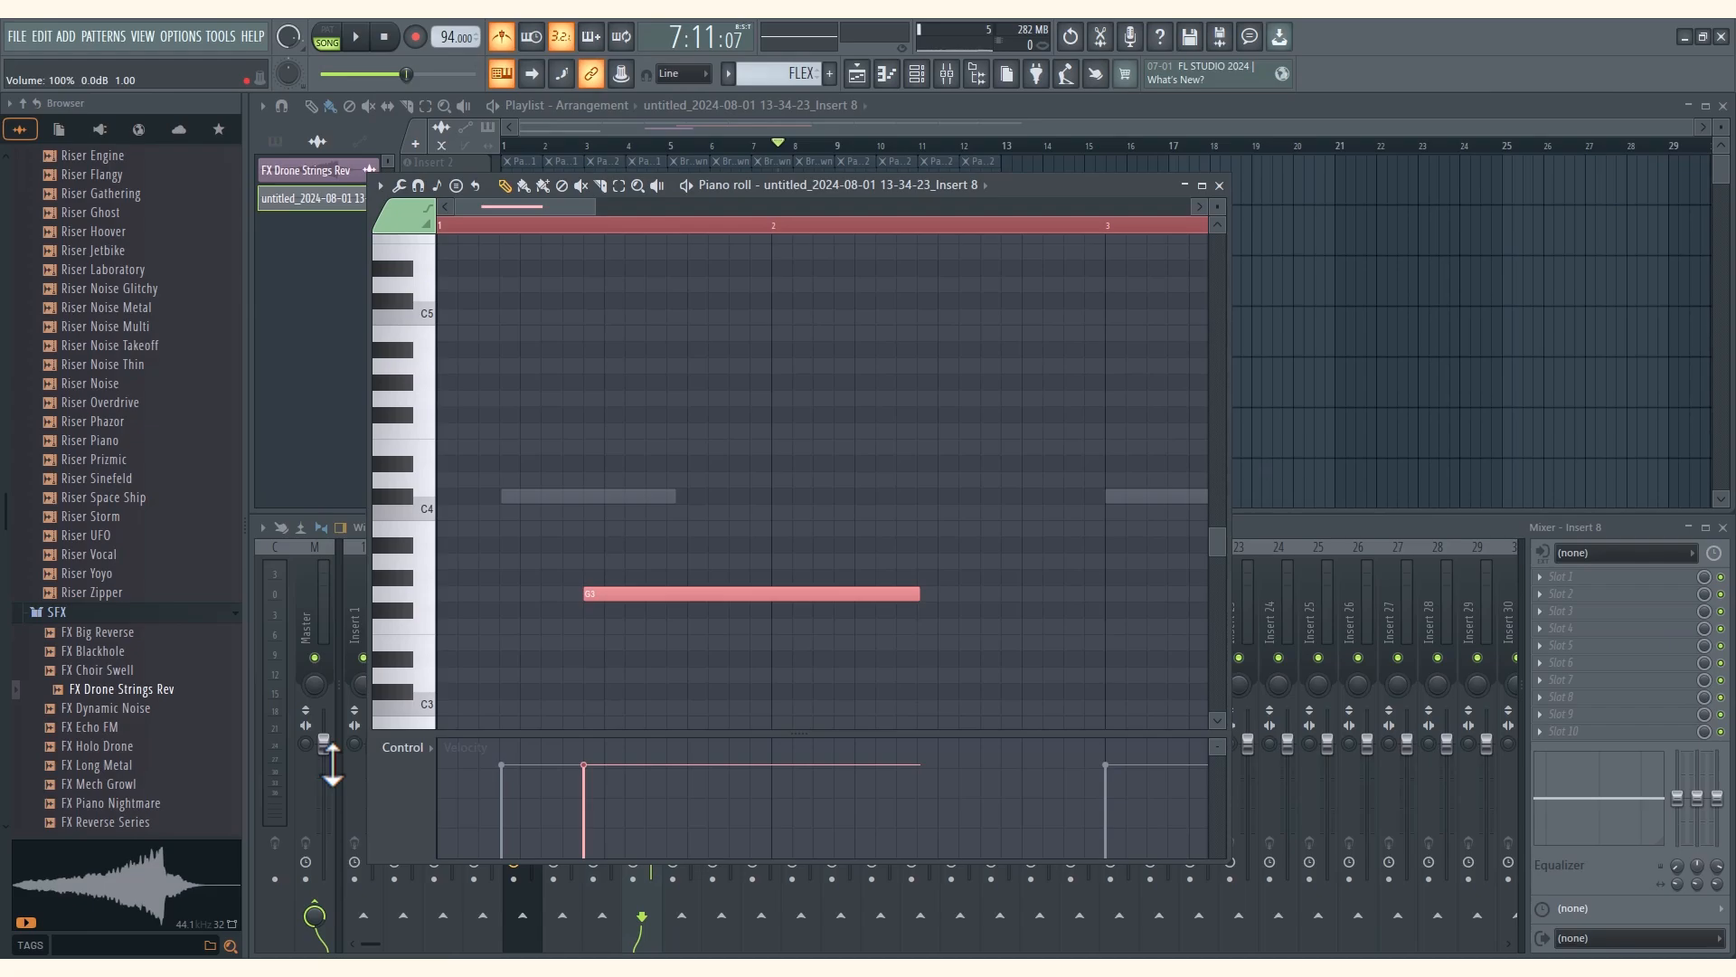
key("Return")
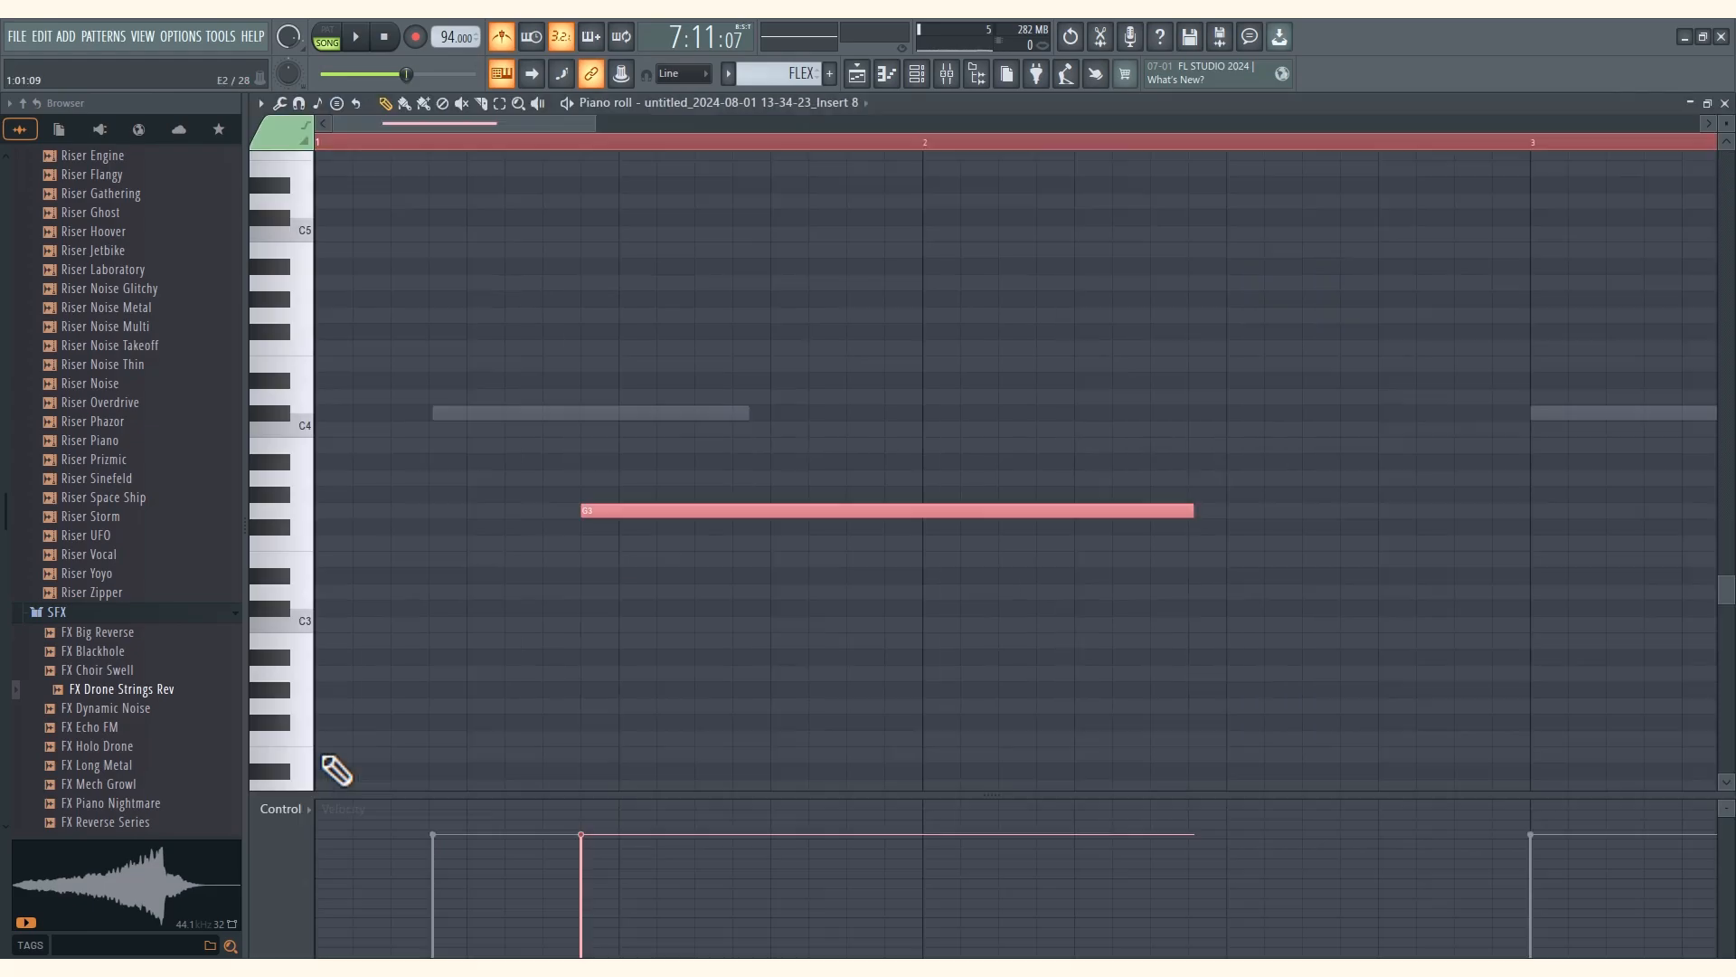